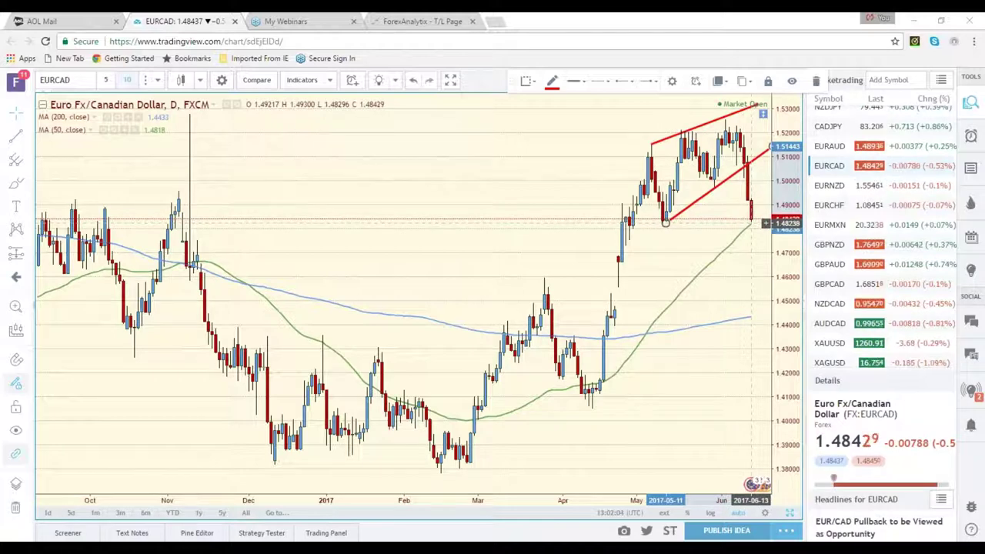
View EURCAD on the 1-hour chart, then return it to the 1-day timeframe
click(158, 81)
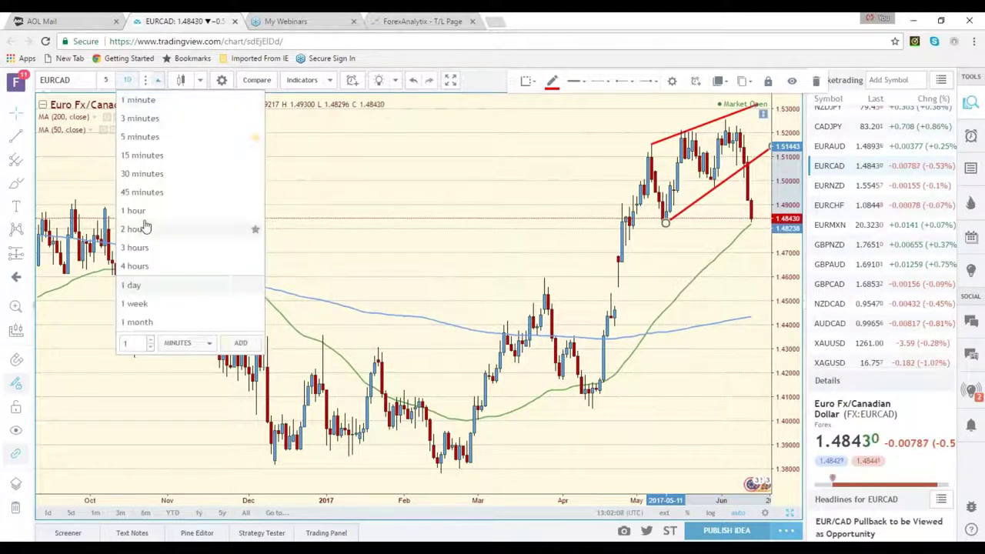
click(145, 217)
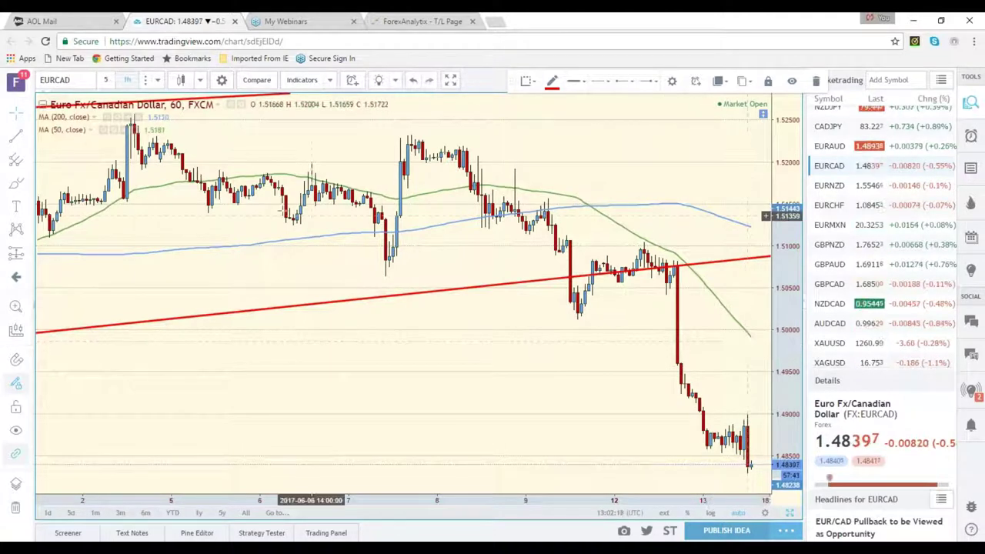
click(158, 82)
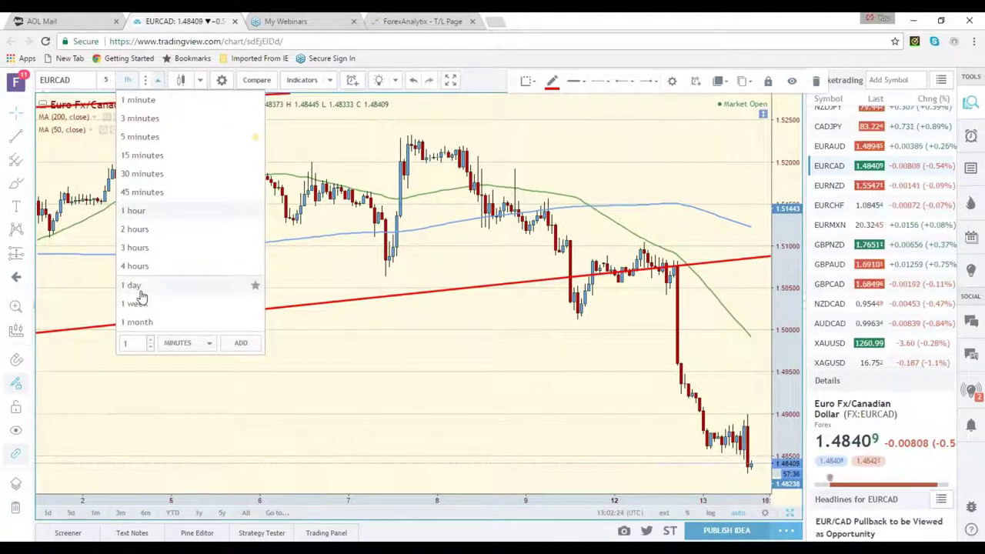
click(202, 287)
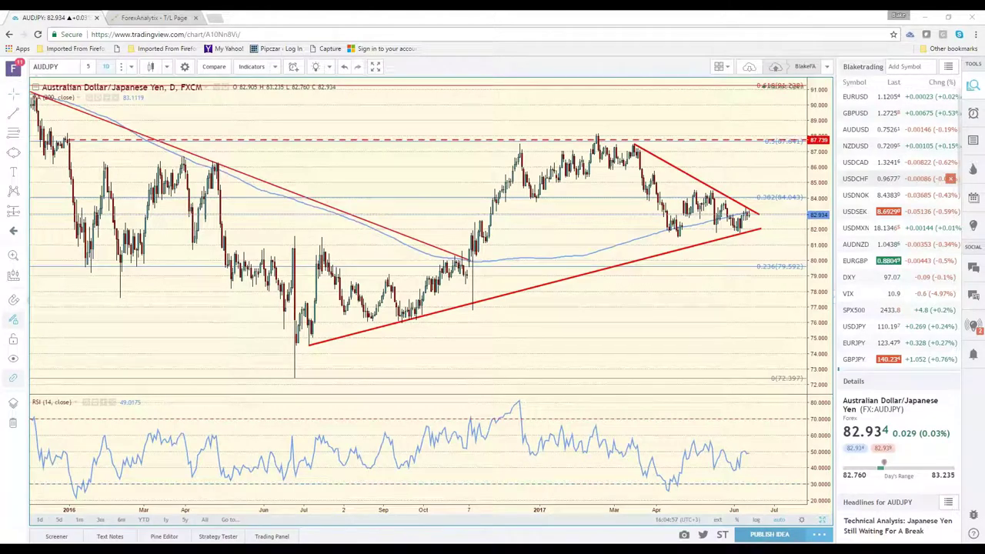
Load USDCAD from the watchlist and zoom in on its chart
click(856, 163)
scroll(761, 300, up, 2)
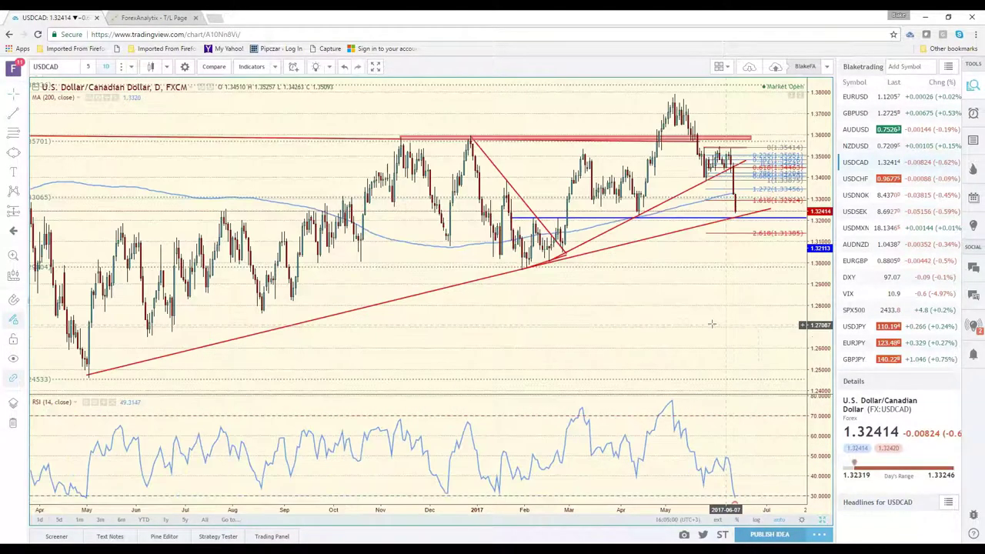
scroll(712, 324, up, 2)
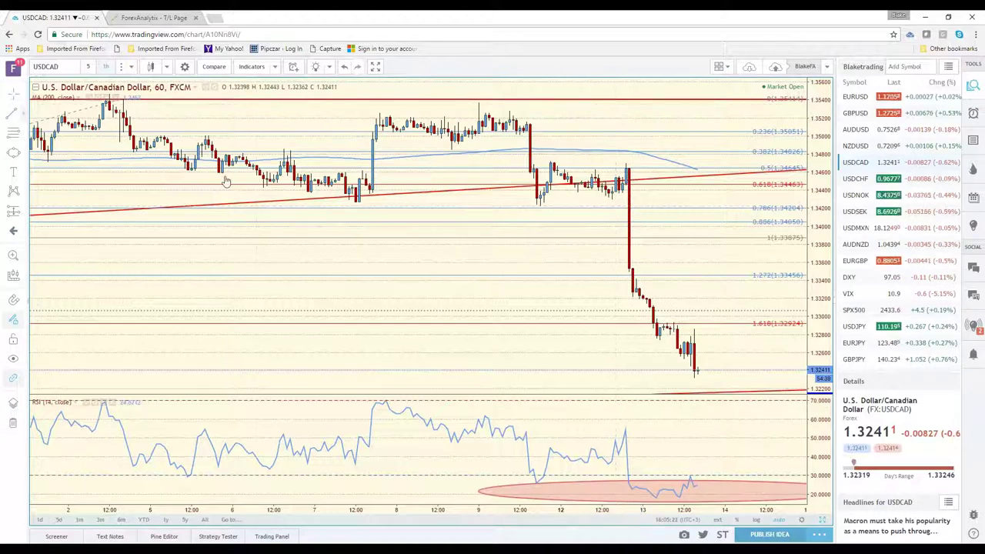
click(618, 323)
click(631, 267)
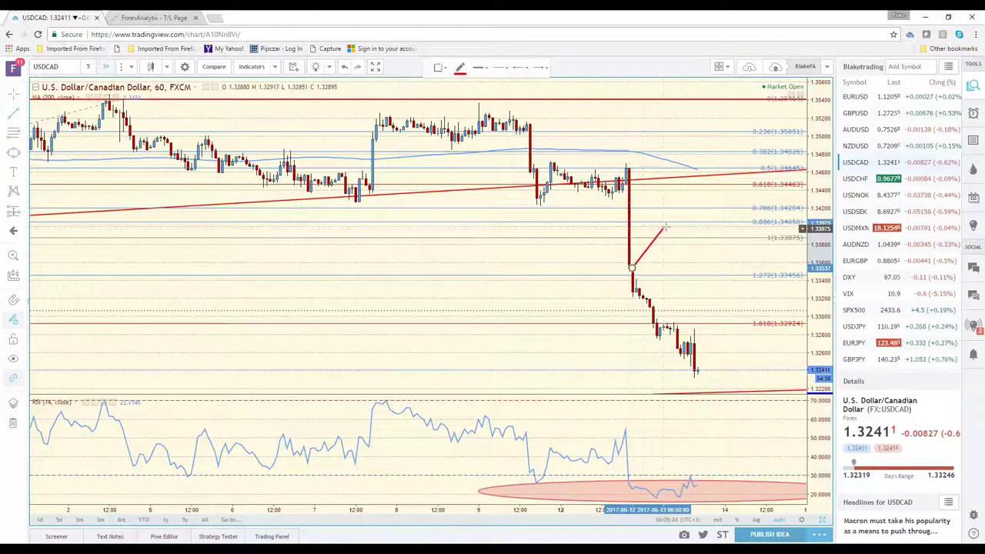
click(666, 228)
click(683, 284)
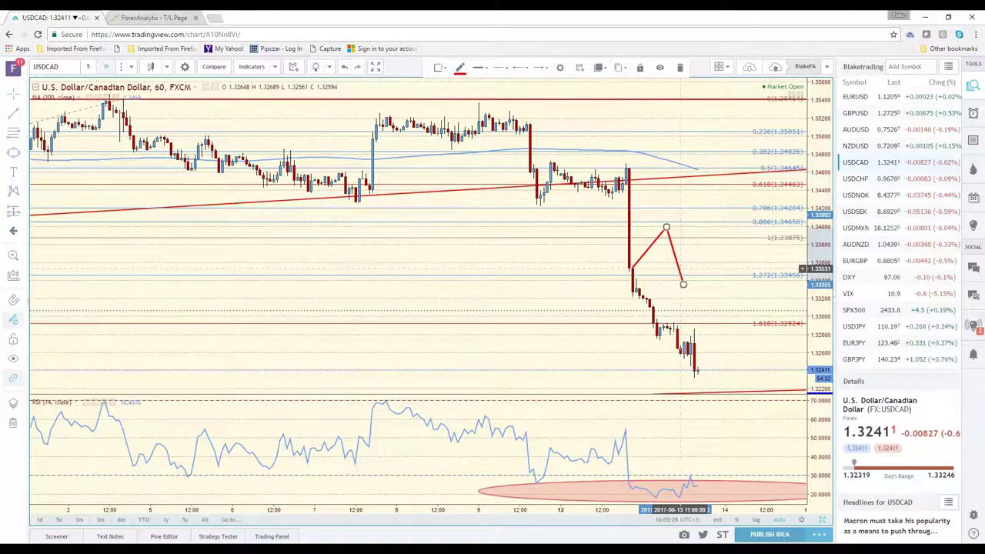
key(ctrl+z)
key(ctrl+z)
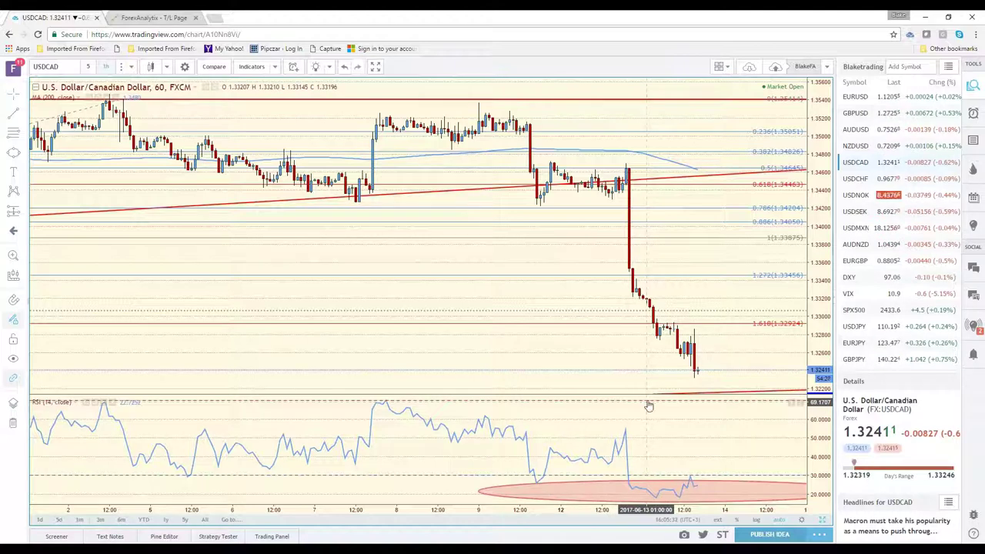
Put USDCAD on the 1-day interval and zoom out to show more bars
click(131, 68)
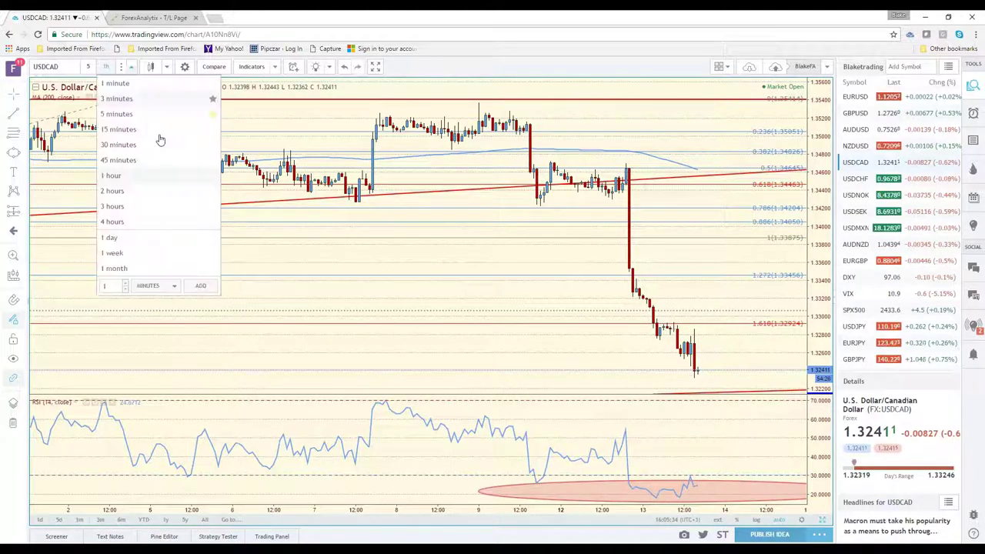
click(157, 240)
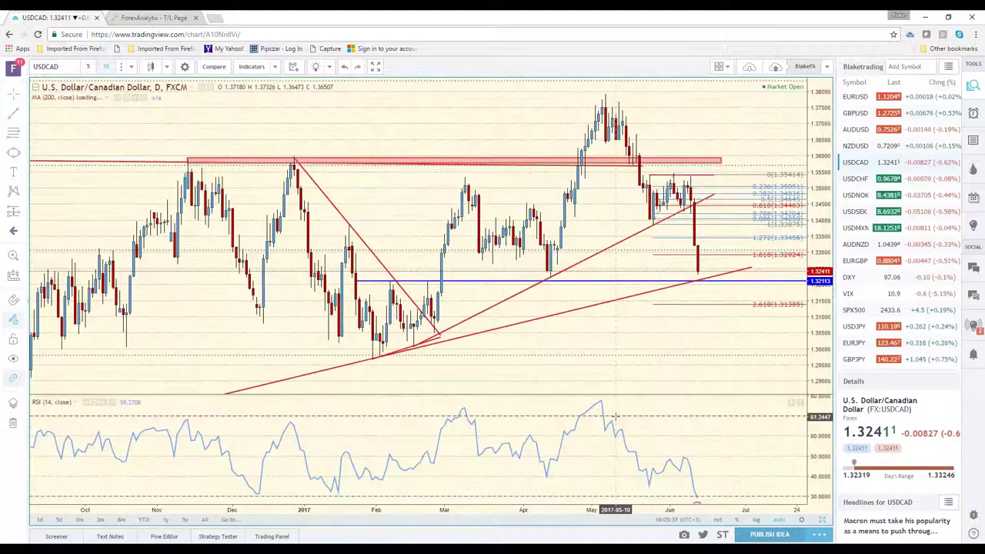
scroll(632, 396, down, 3)
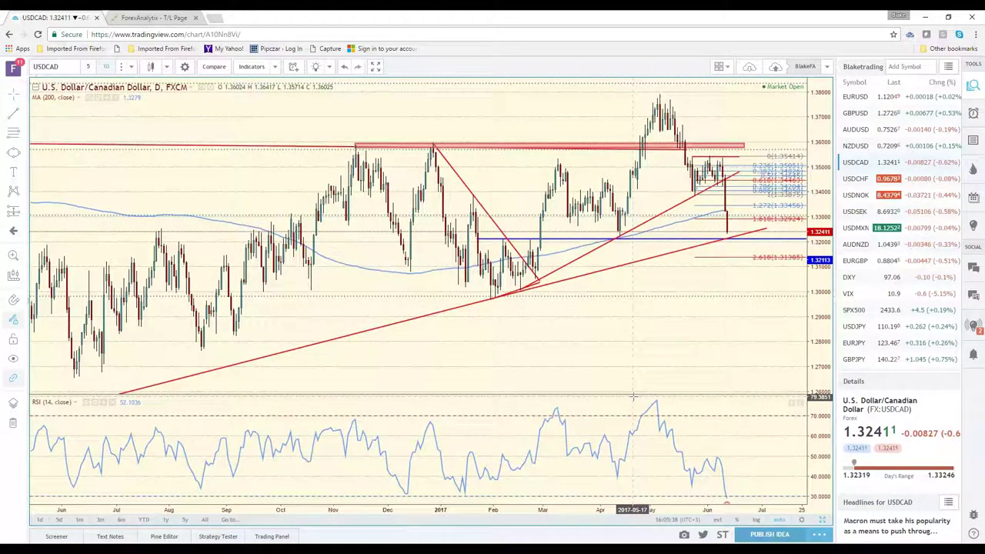
scroll(632, 397, down, 2)
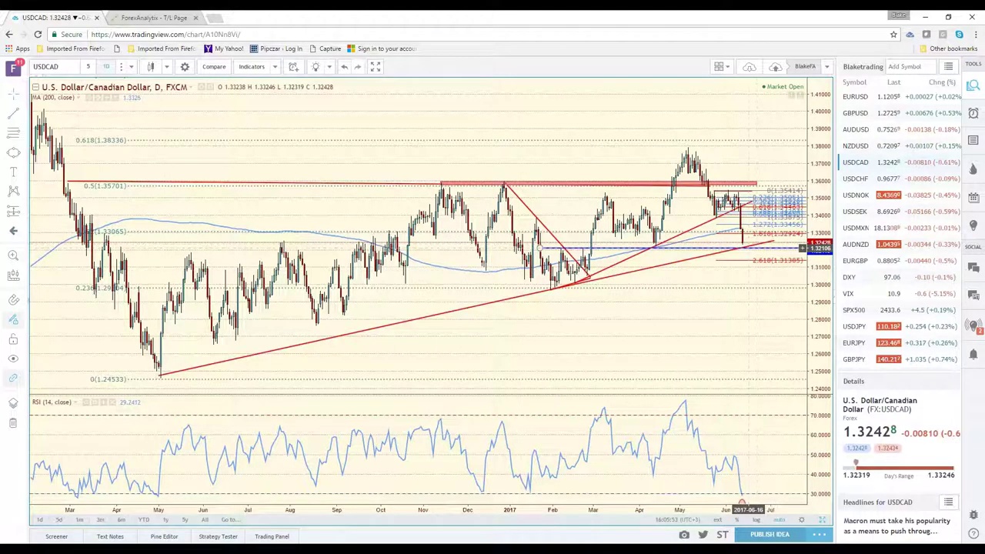
Nudge the long rising lower trendline slightly upward on the USDCAD daily chart
mouse_move(506, 297)
mouse_down()
mouse_move(503, 169)
mouse_move(527, 310)
mouse_move(510, 298)
mouse_up()
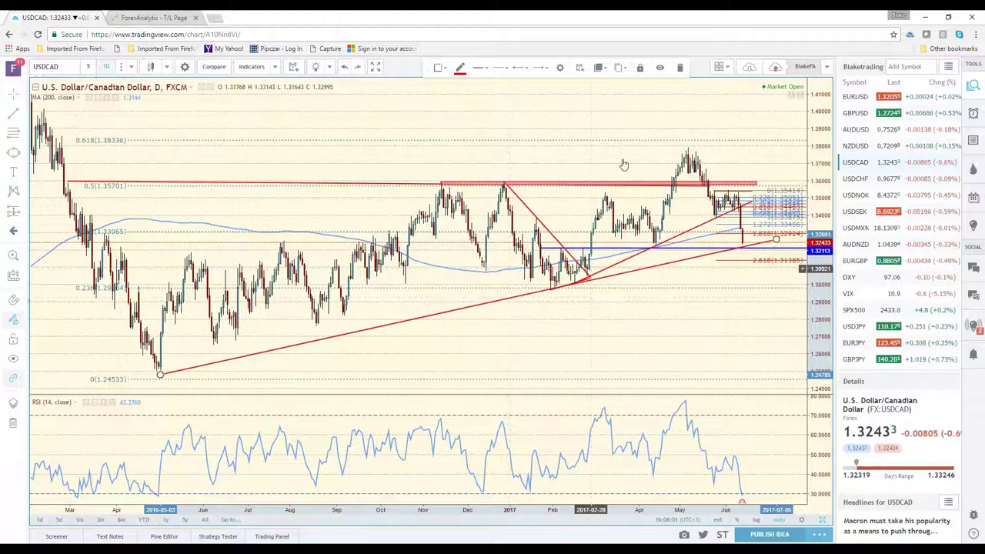
scroll(528, 371, down, 2)
scroll(528, 372, down, 2)
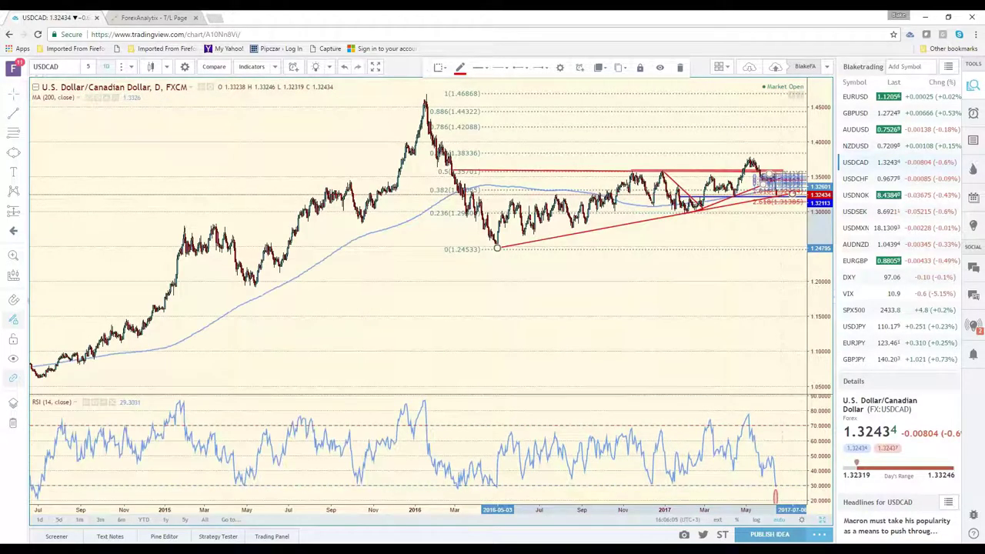
scroll(718, 294, up, 3)
scroll(718, 294, up, 2)
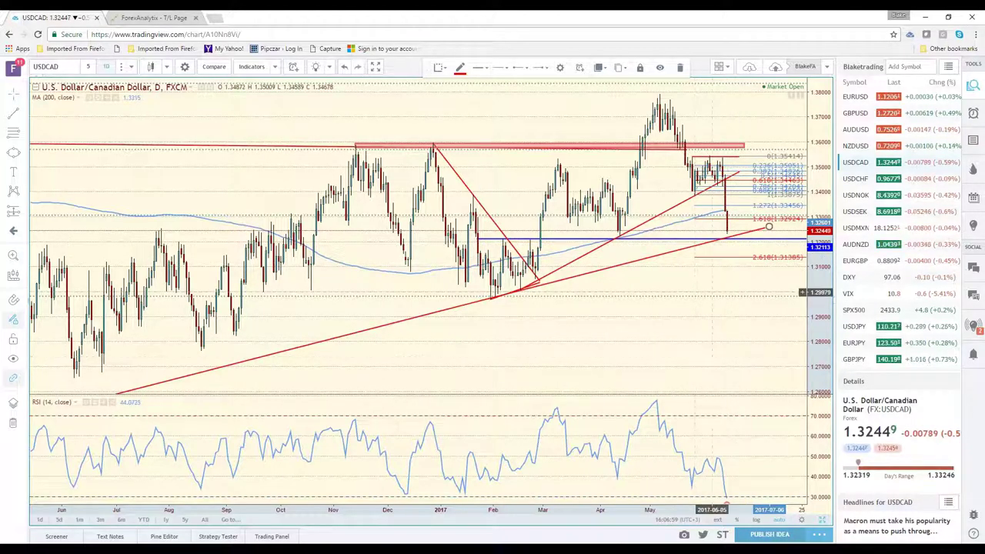
scroll(712, 292, down, 2)
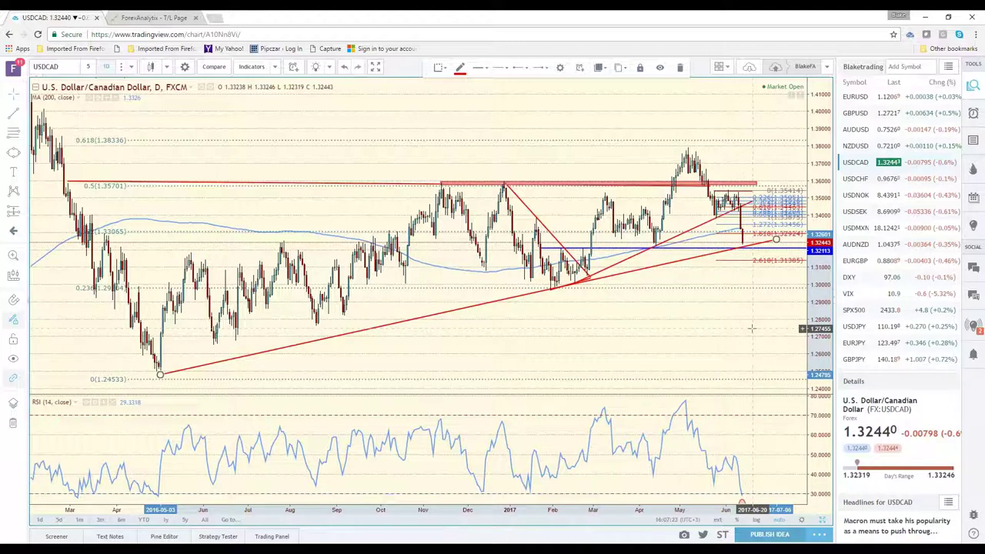
scroll(752, 328, up, 2)
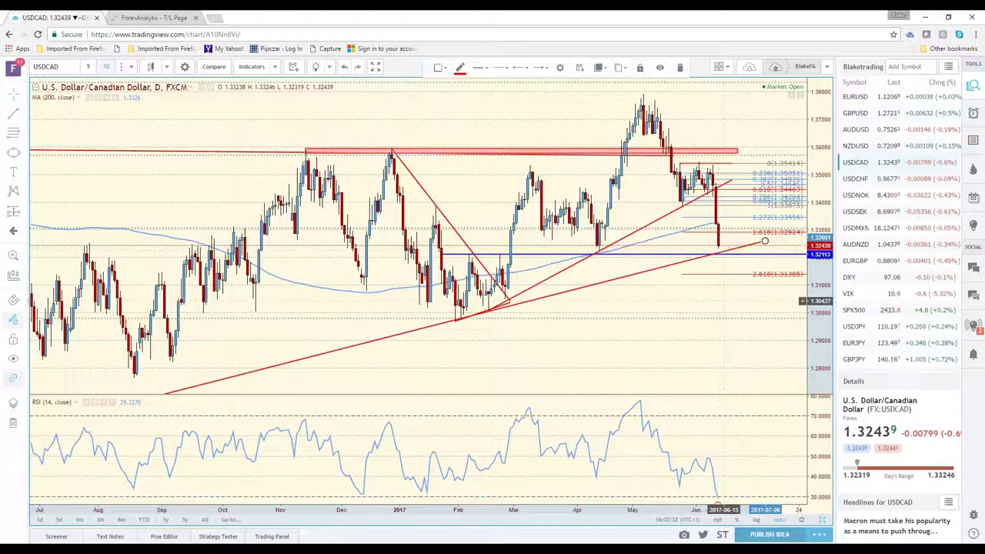
scroll(711, 328, down, 1)
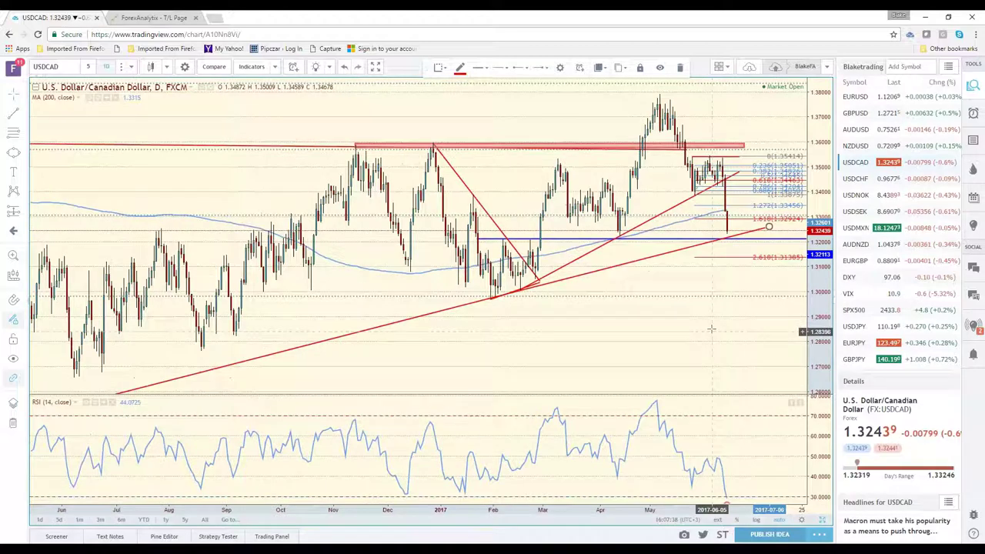
scroll(711, 329, down, 2)
mouse_move(712, 323)
mouse_down()
mouse_move(706, 336)
mouse_move(651, 337)
mouse_up()
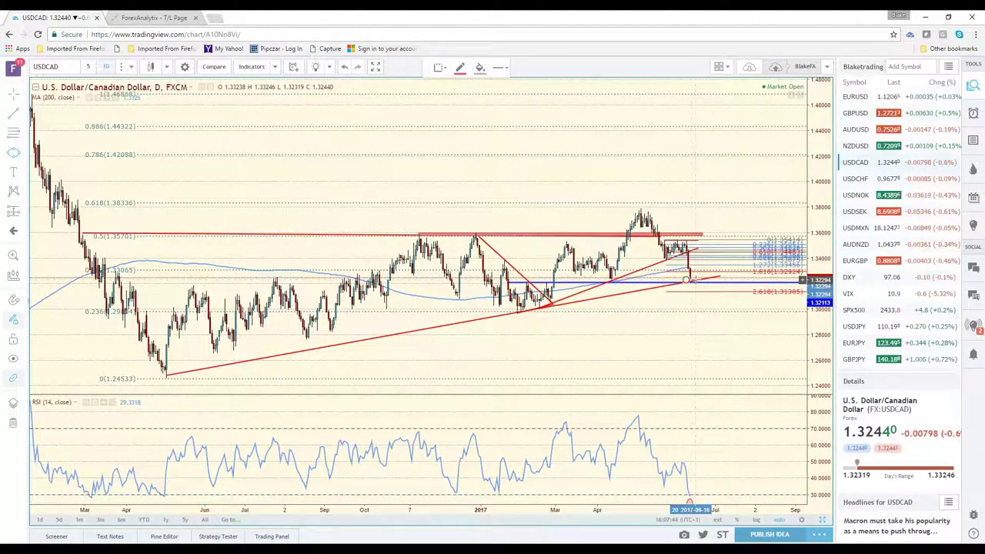
drag(713, 320, 714, 320)
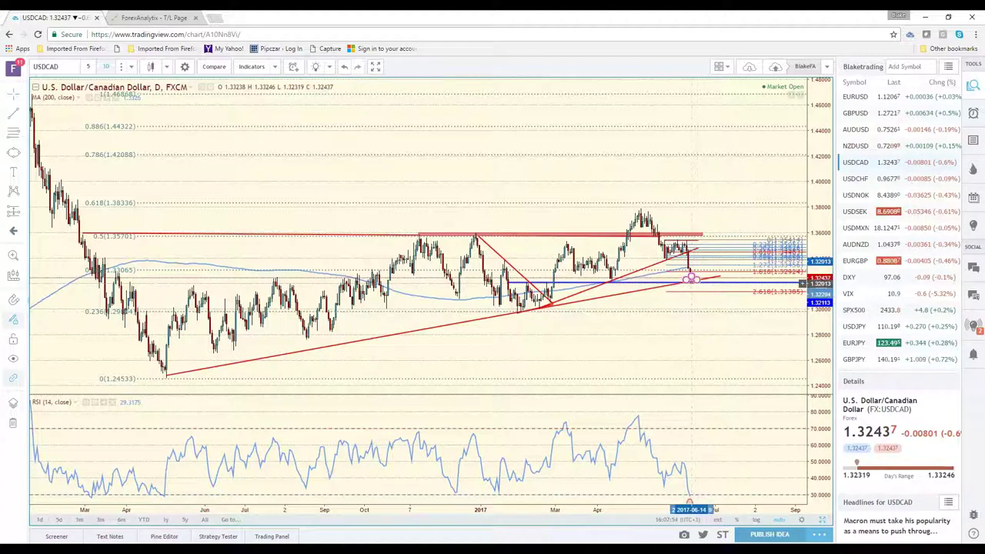
click(693, 281)
click(696, 276)
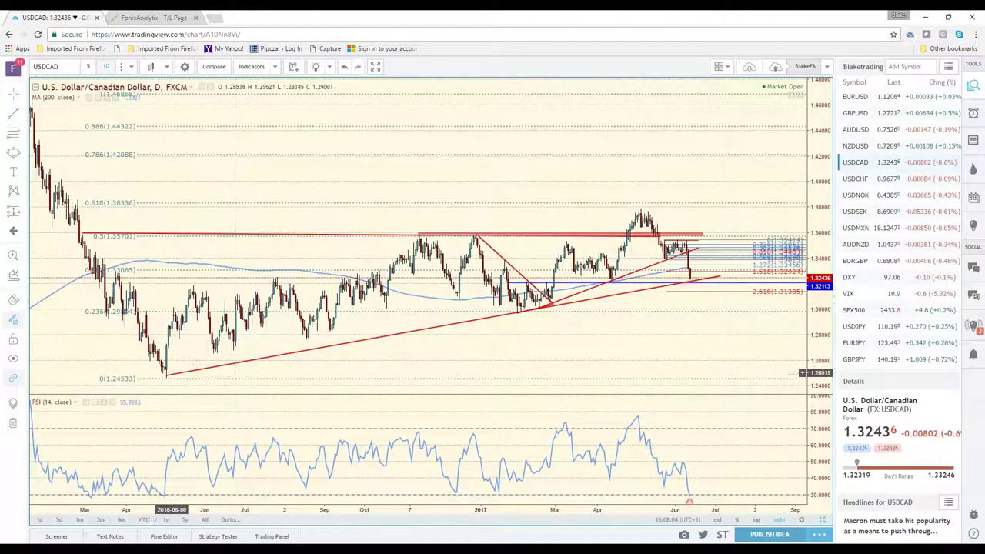
click(169, 375)
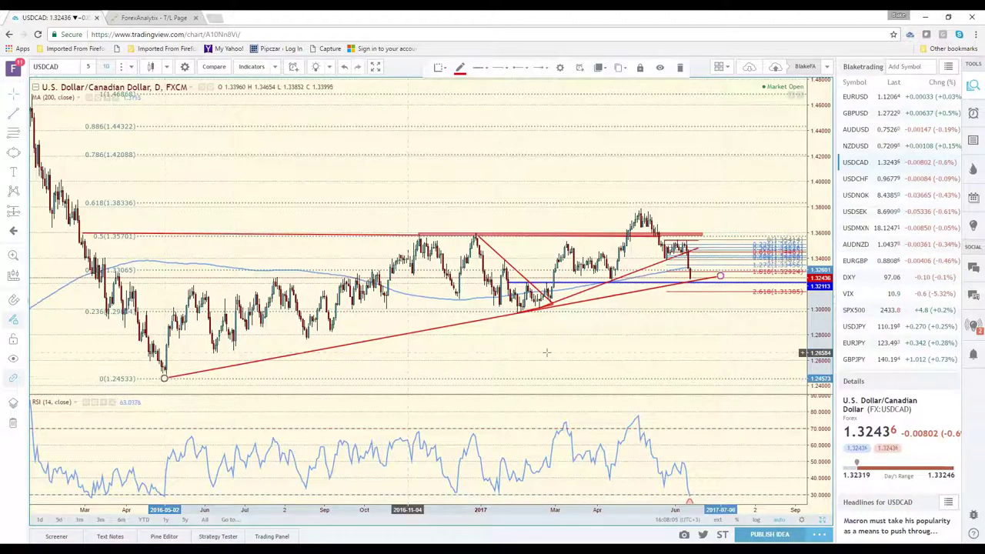
click(660, 340)
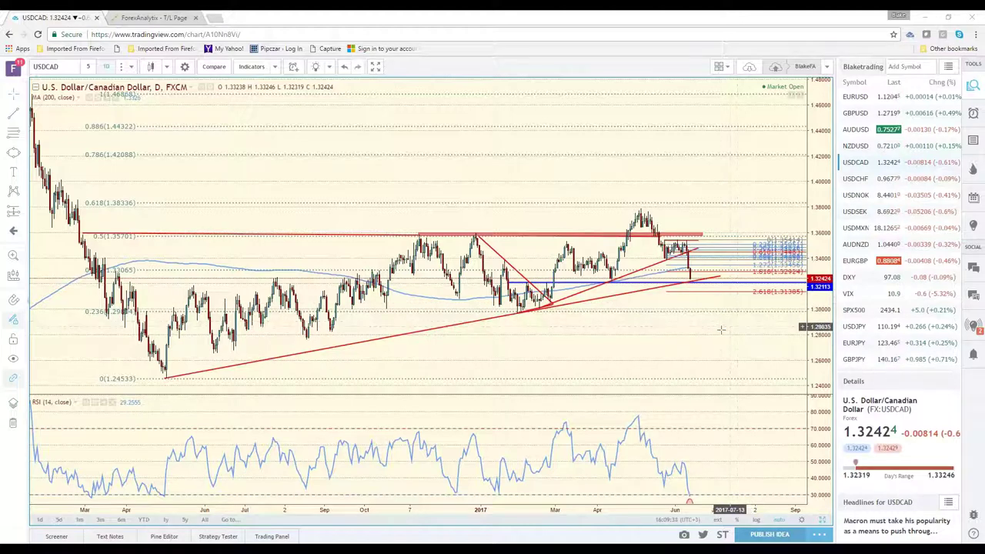
scroll(719, 328, up, 2)
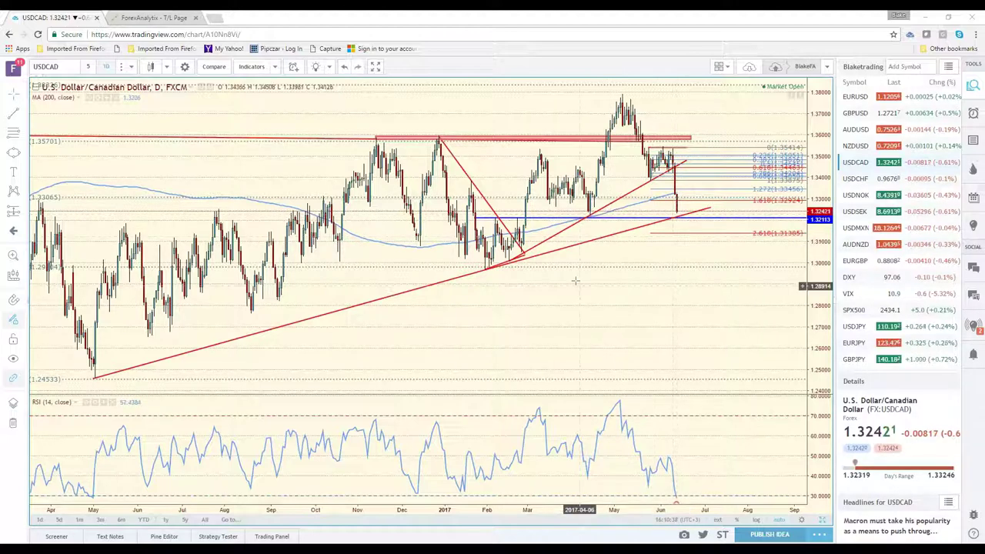
scroll(576, 280, down, 2)
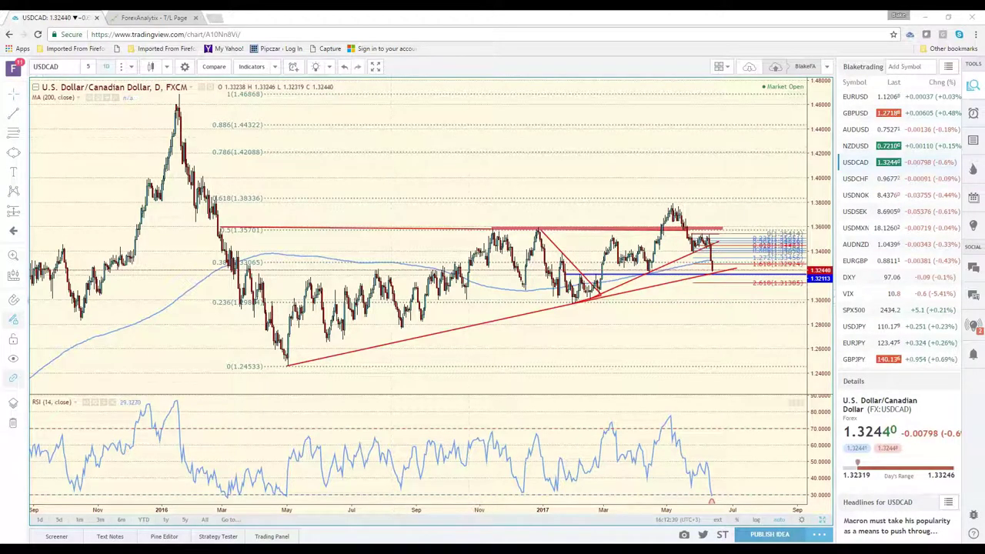
scroll(693, 373, up, 2)
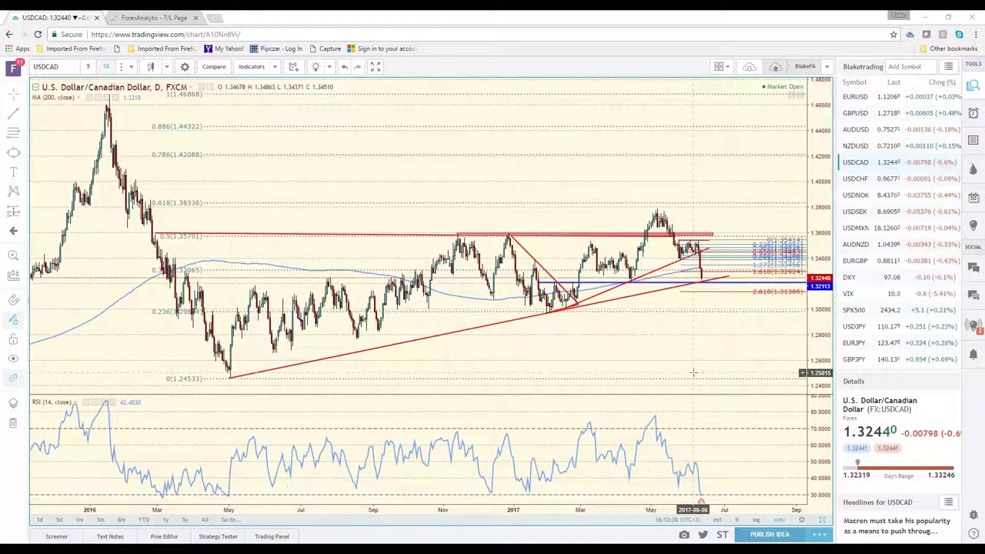
scroll(693, 374, up, 2)
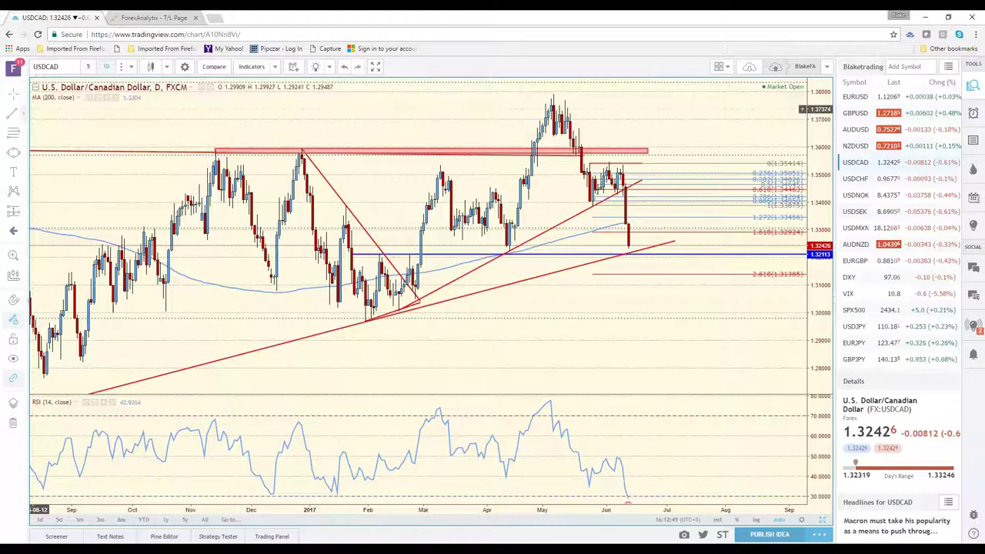
Draw a downtrend line from the May peak and clone it down to 2.618, then open ForexAnalytix
click(552, 93)
click(594, 207)
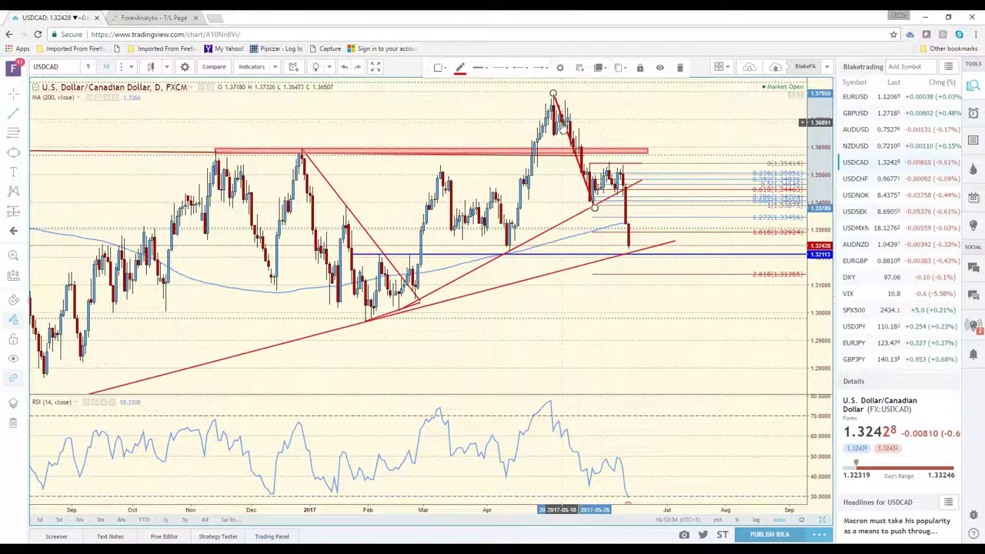
right_click(564, 123)
click(598, 240)
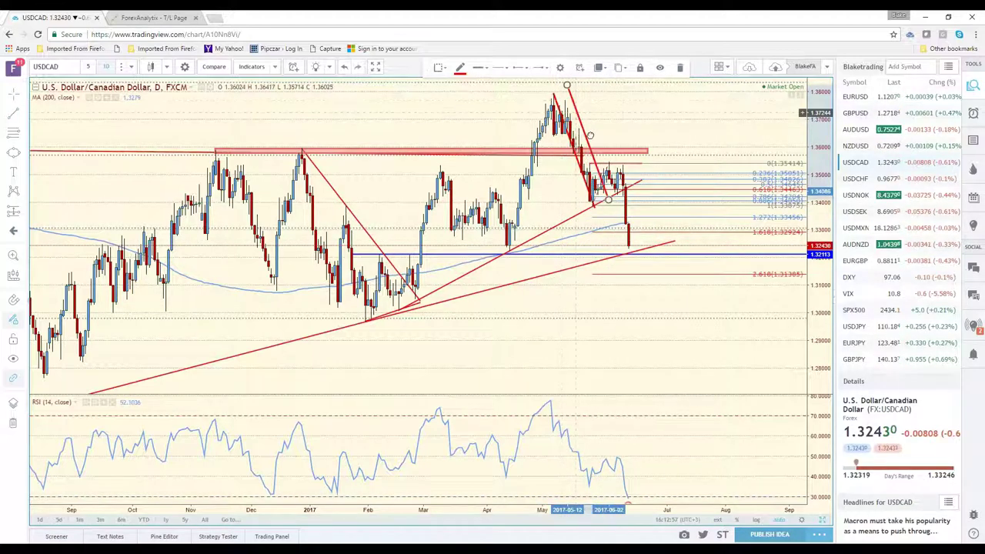
mouse_move(590, 135)
mouse_down()
mouse_move(636, 233)
mouse_move(632, 212)
mouse_up()
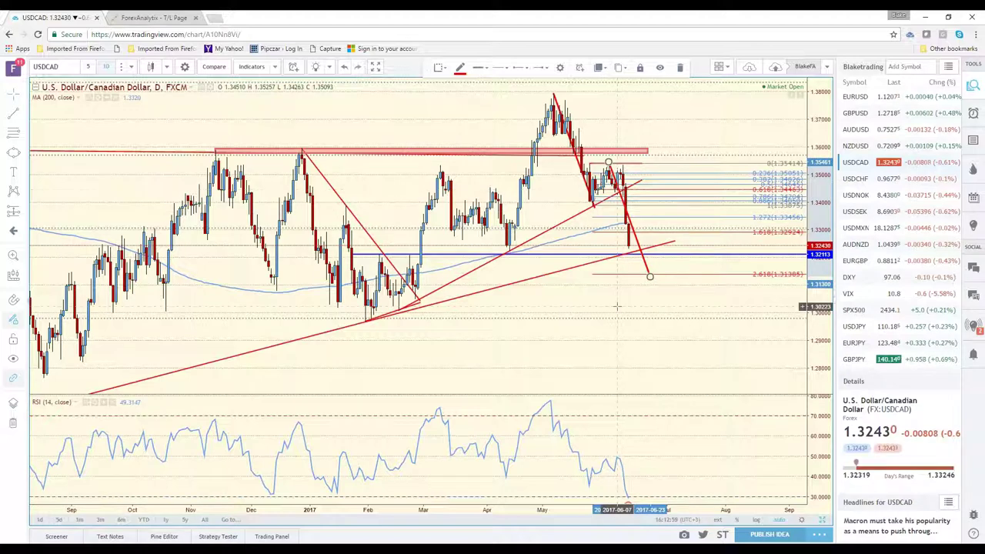
click(556, 305)
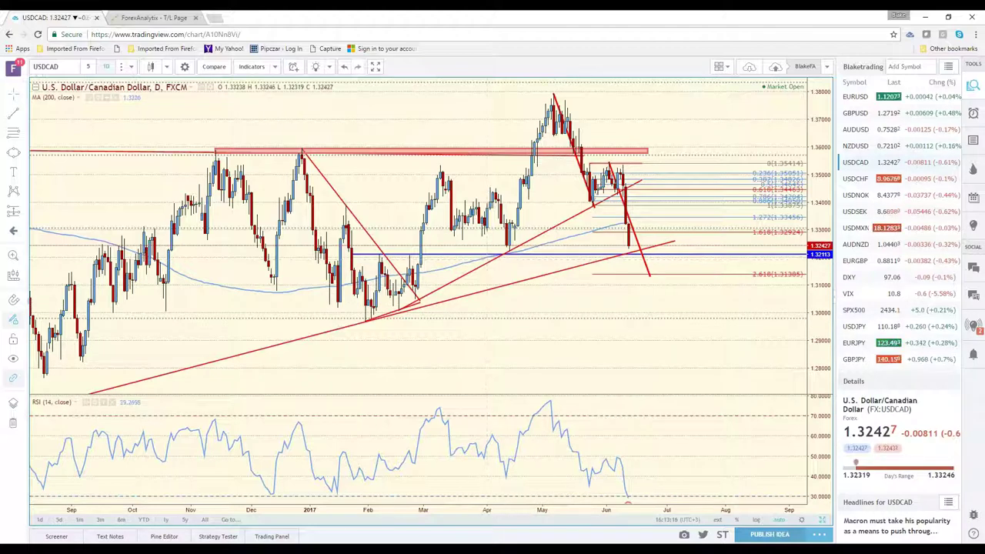
click(166, 19)
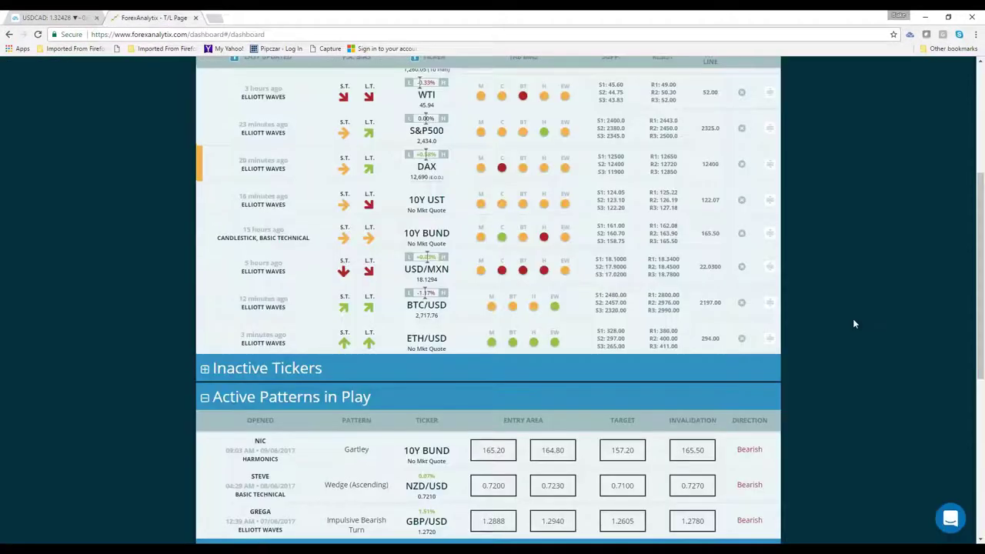
Scroll the ForexAnalytix Active Tickers list to find USD/CAD
scroll(852, 319, up, 2)
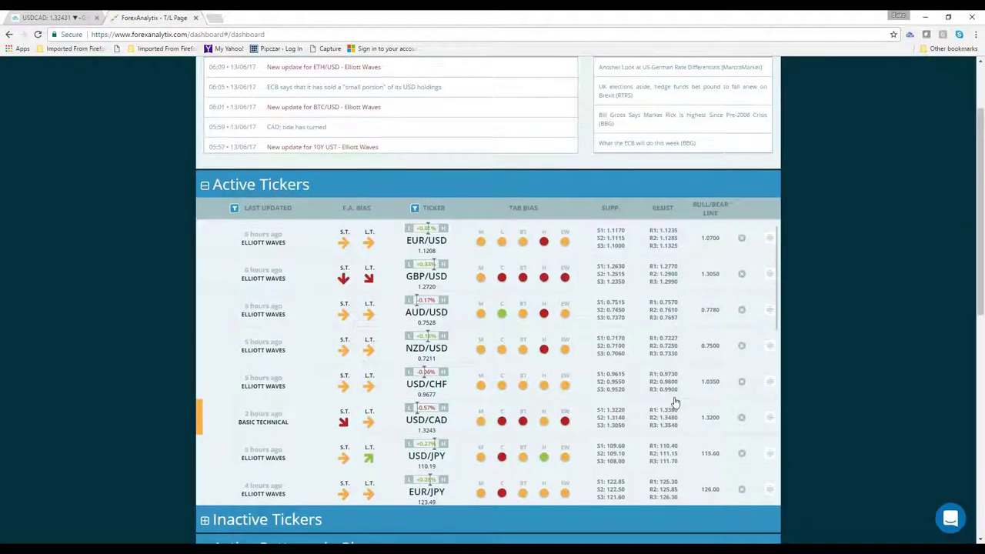
scroll(872, 382, up, 2)
scroll(872, 383, down, 2)
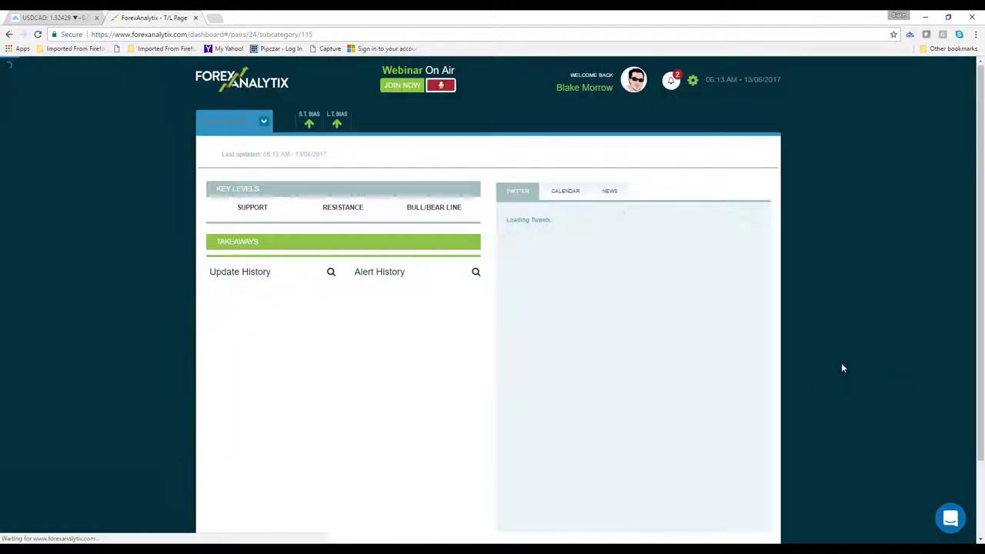
Cycle the enlarged USD/CAD Elliott Wave charts through H4, daily and weekly, then close it
click(625, 296)
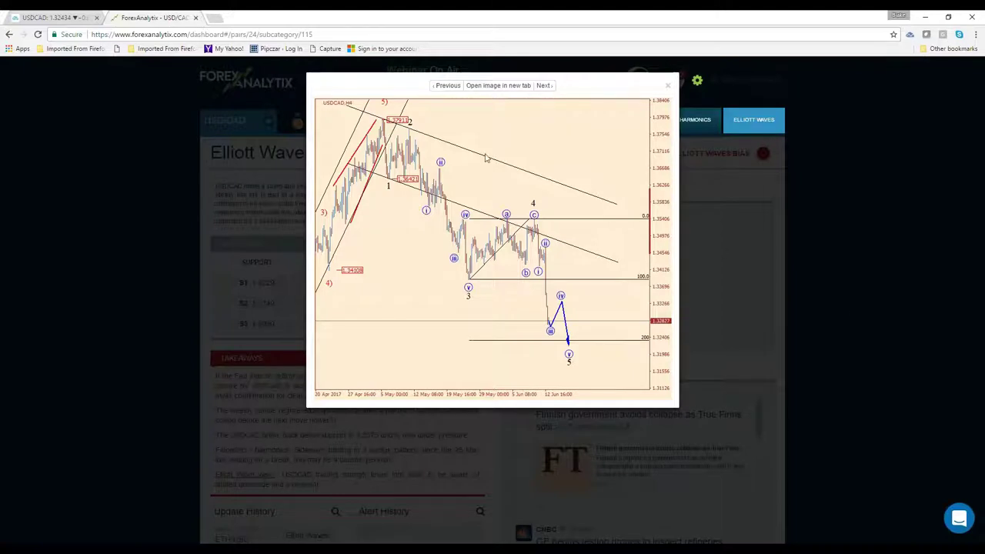
click(544, 86)
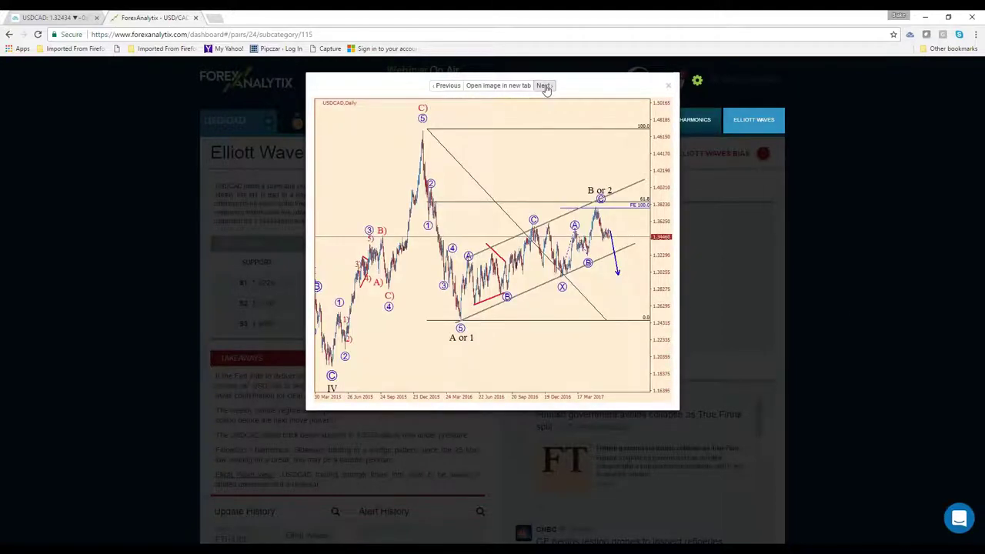
click(443, 89)
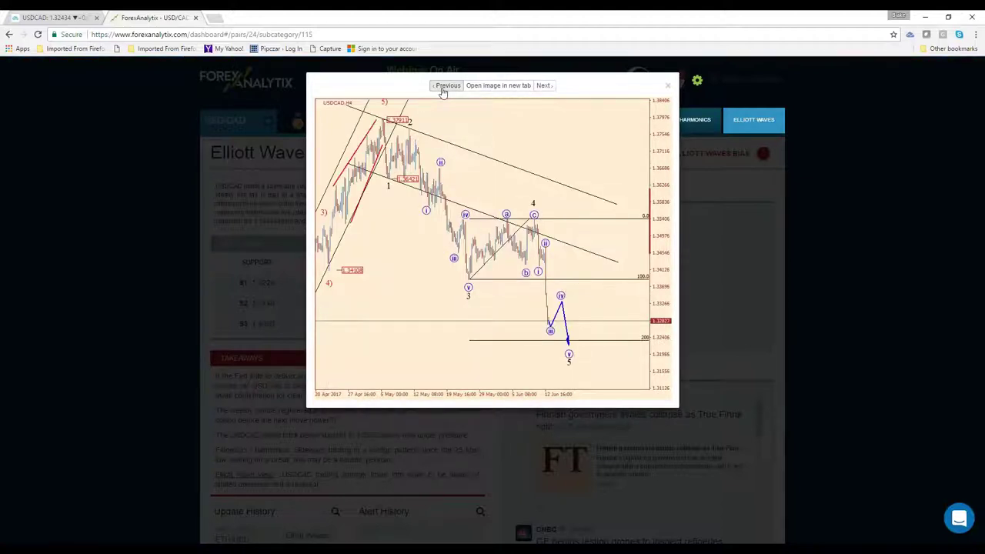
click(443, 87)
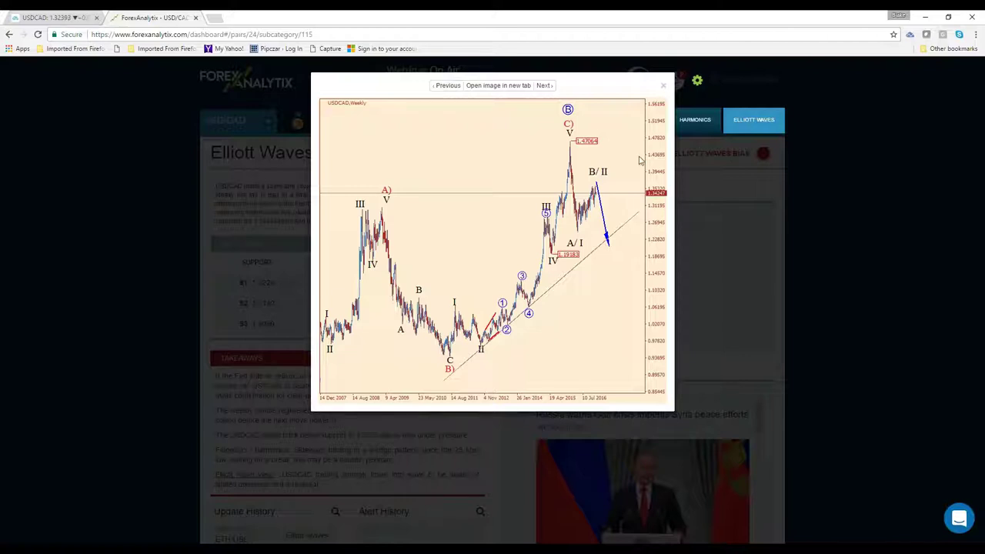
click(854, 389)
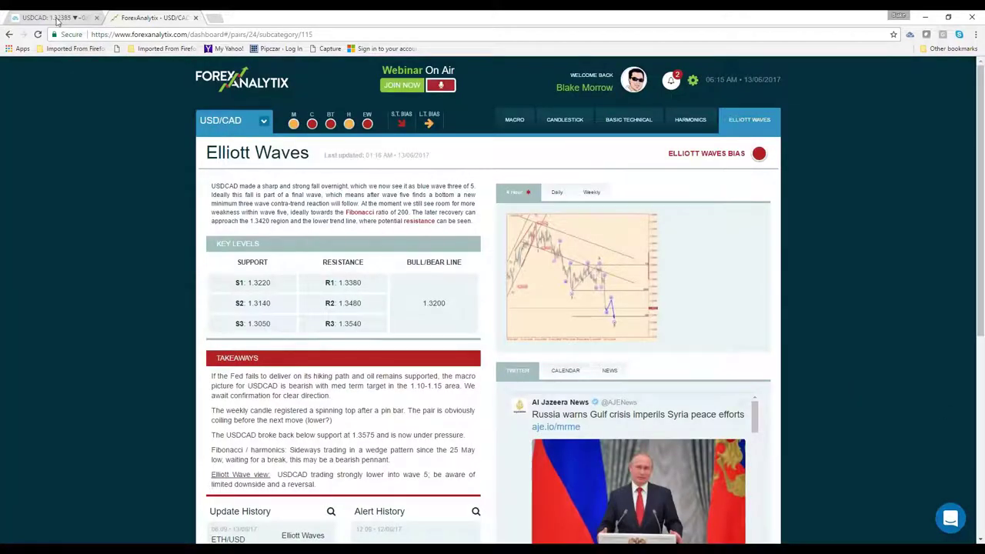
View the DXY index on 4-hour bars, then load the USDCAD 4-hour chart
click(57, 19)
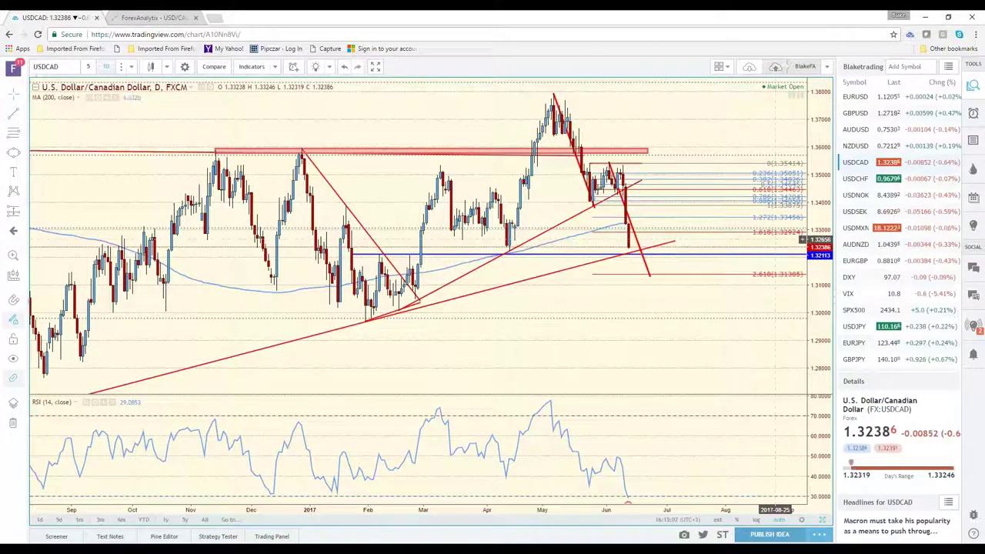
click(851, 277)
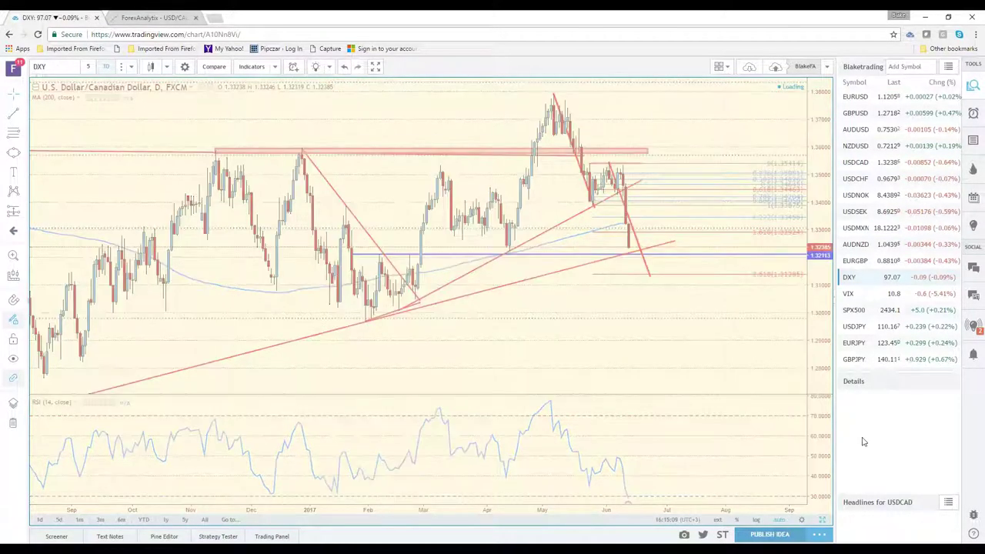
click(131, 66)
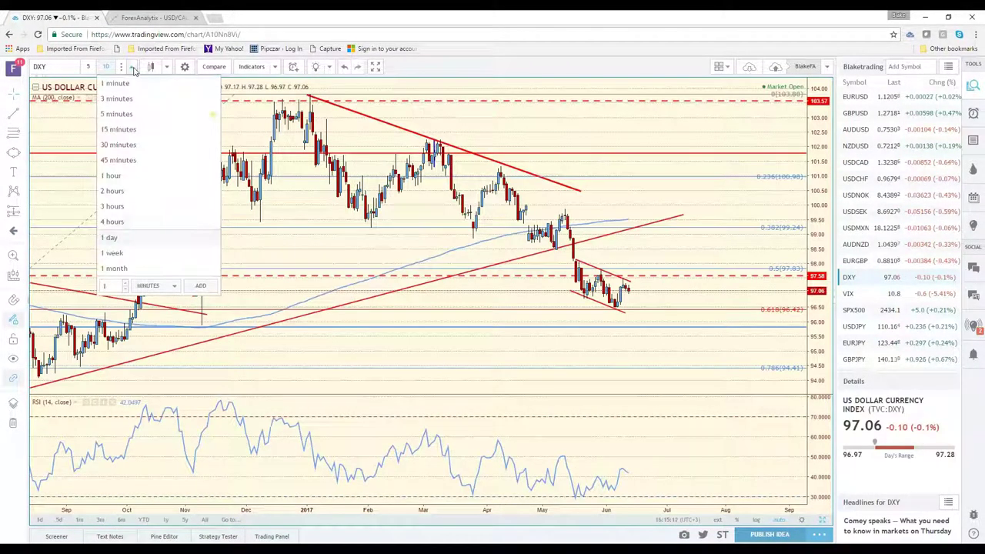
click(146, 222)
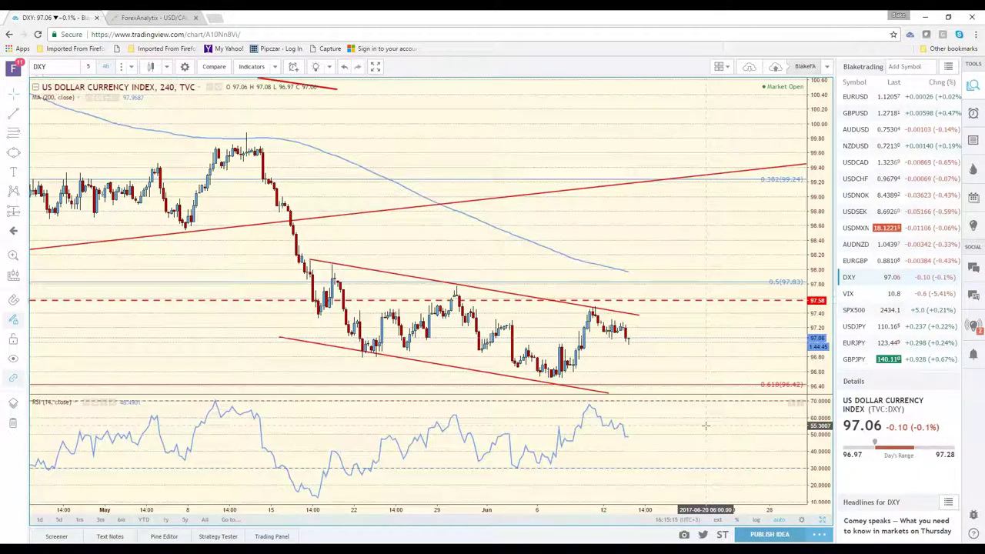
scroll(707, 423, down, 2)
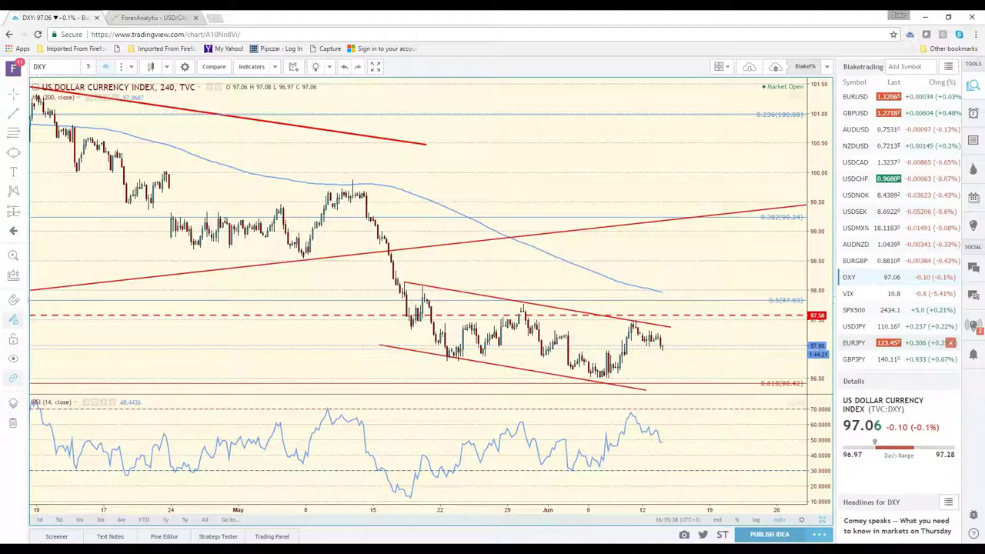
click(856, 162)
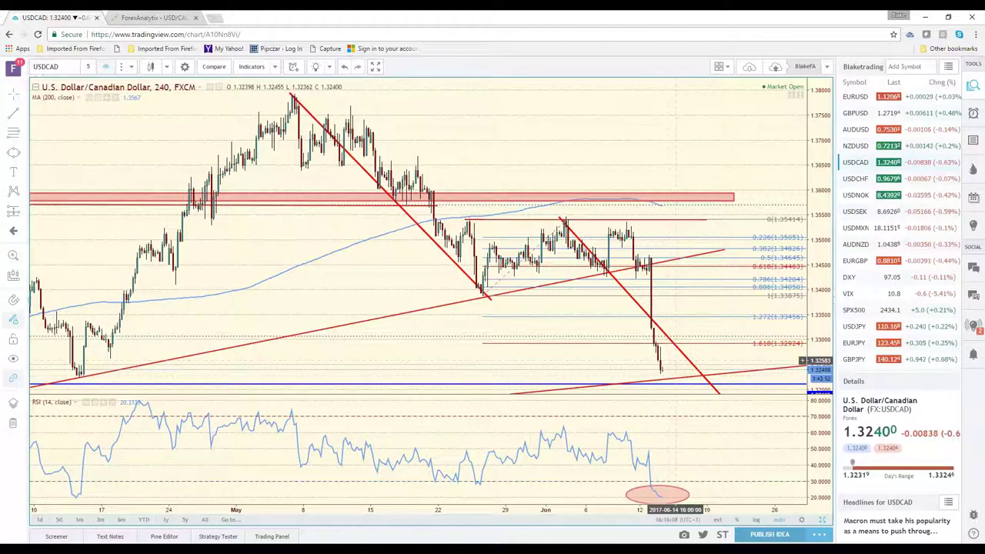
Set the USDCAD chart interval to 1 day
click(131, 66)
click(158, 240)
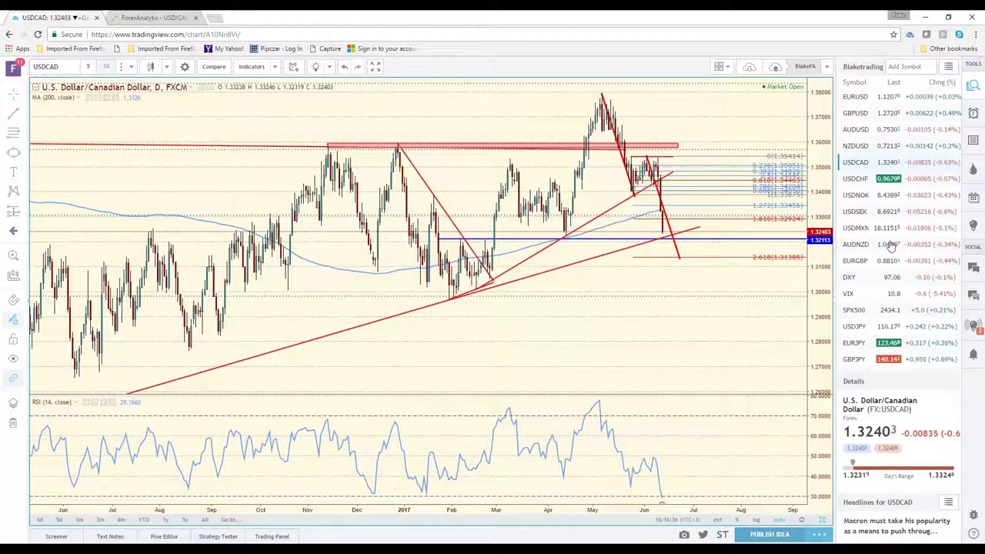
Open EURUSD and zoom out its daily chart until Sep 2015 is visible
click(850, 103)
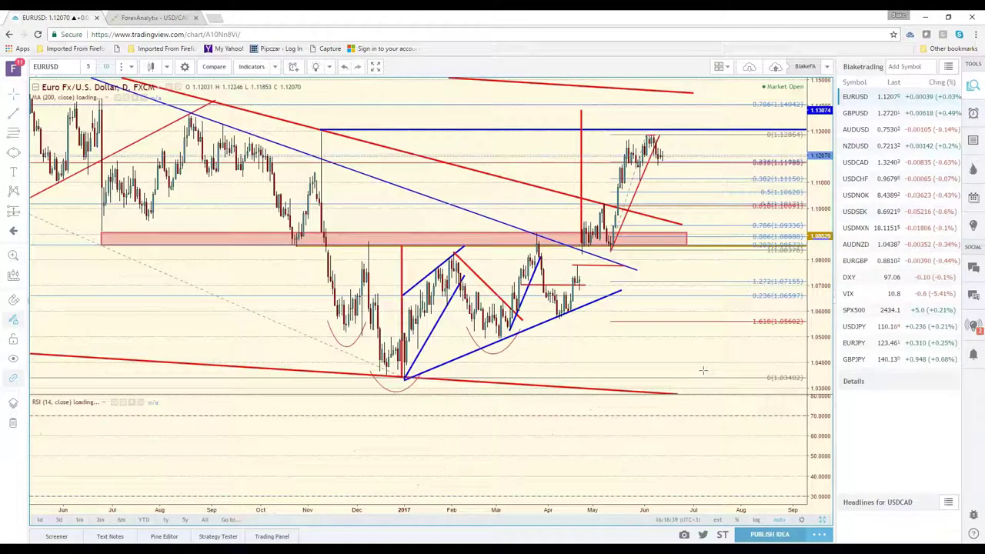
scroll(703, 370, up, 1)
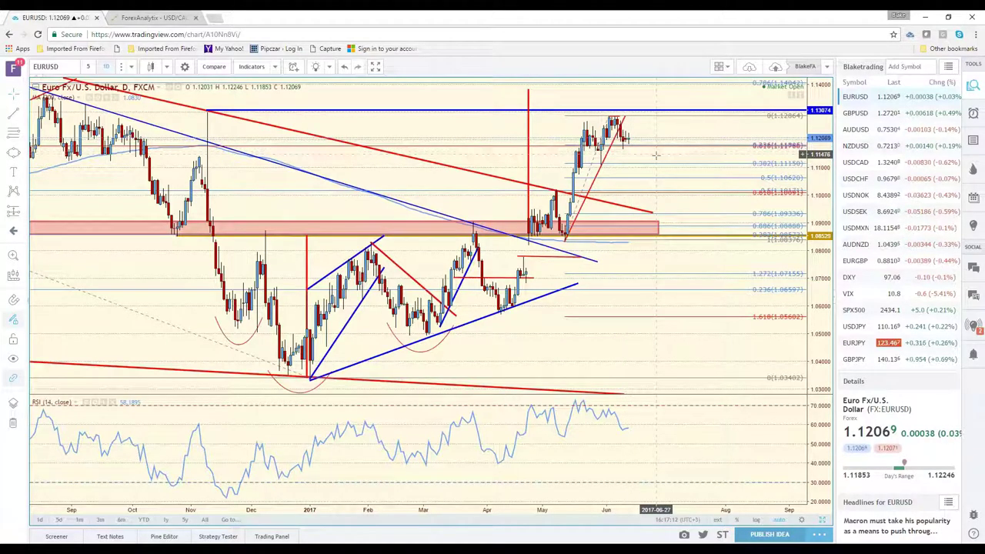
scroll(655, 184, down, 1)
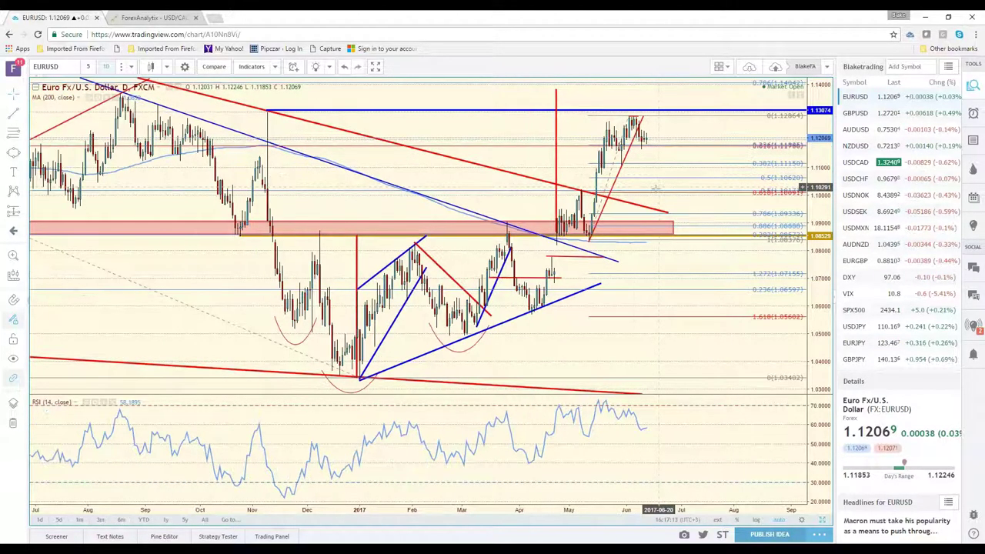
scroll(655, 187, down, 1)
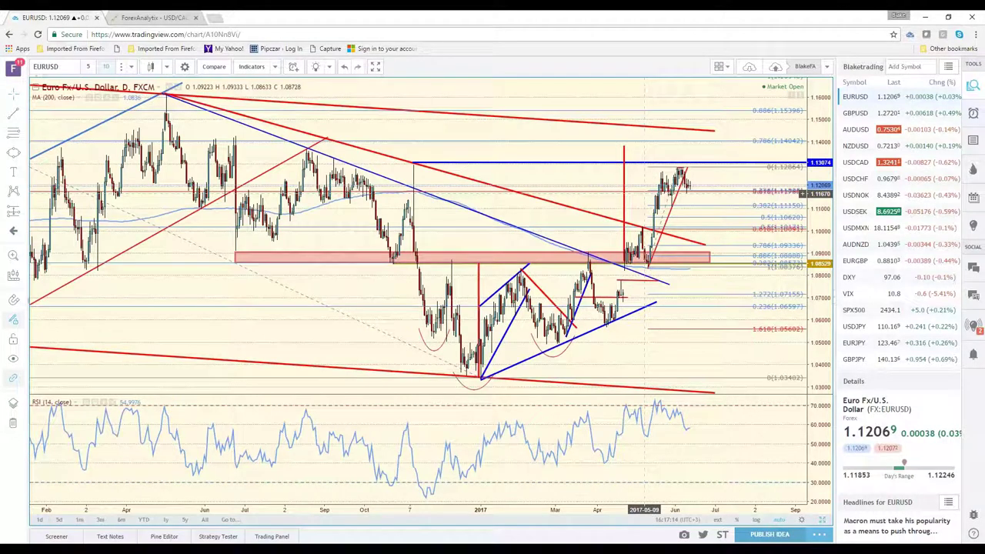
scroll(655, 188, down, 1)
scroll(656, 188, down, 1)
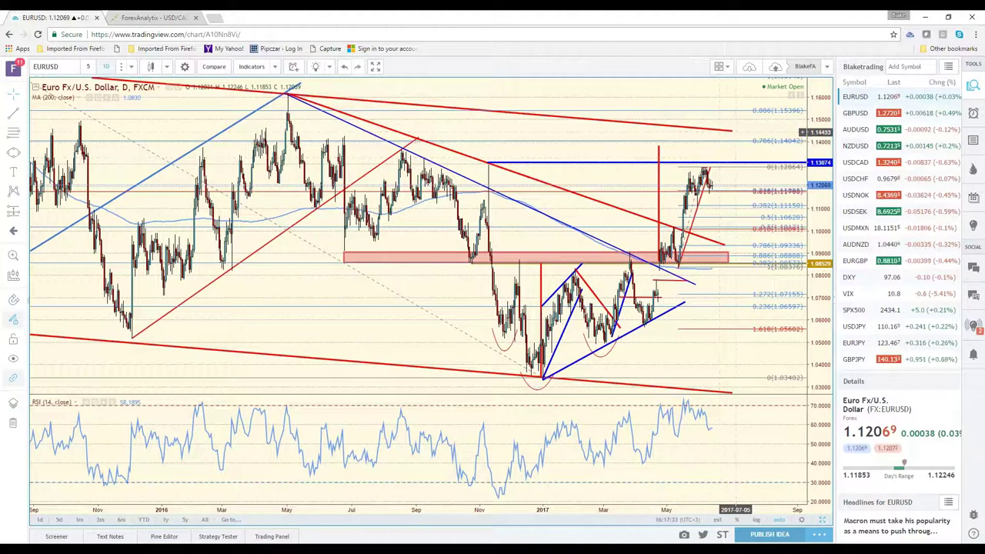
Zoom the EURUSD daily chart out to span early 2015 through September 2017
scroll(671, 234, down, 3)
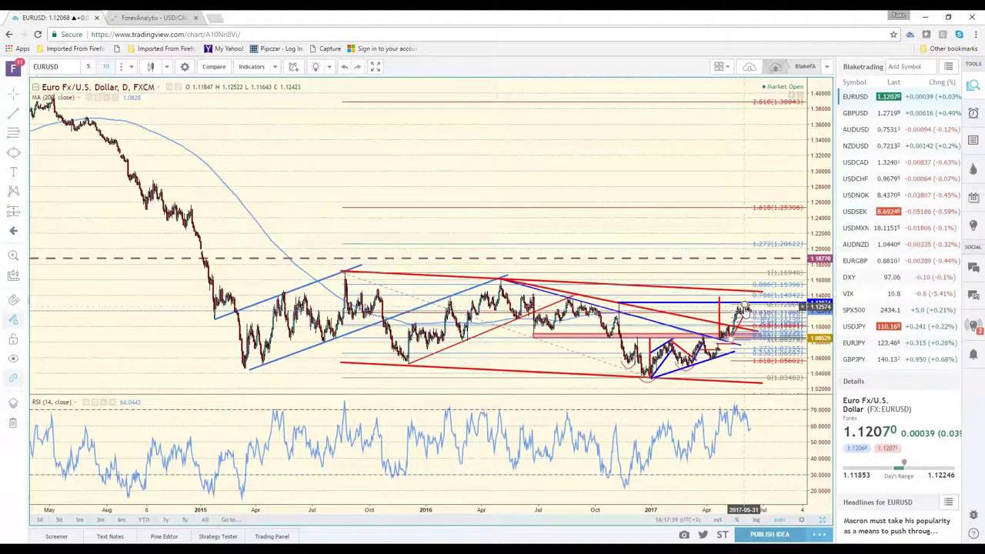
scroll(745, 308, up, 4)
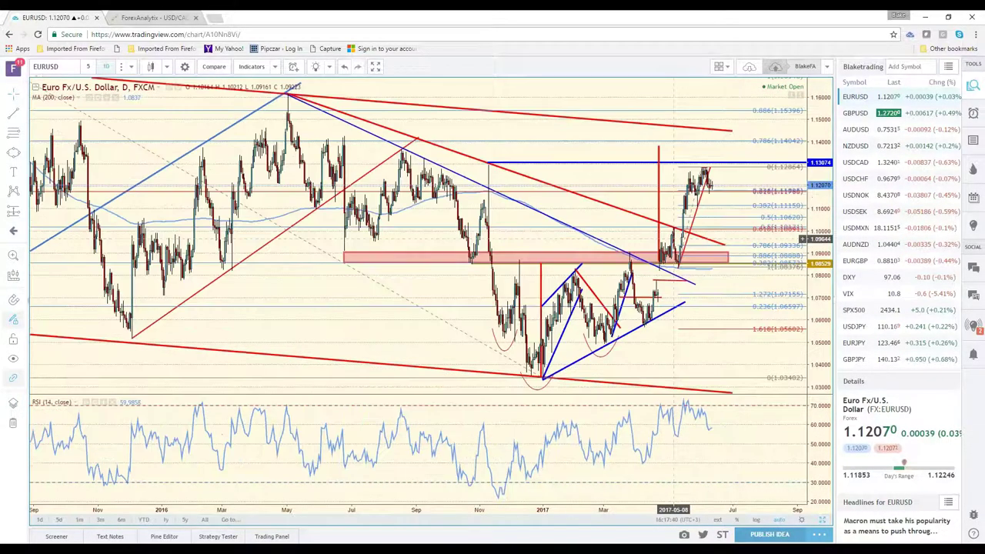
scroll(675, 240, down, 2)
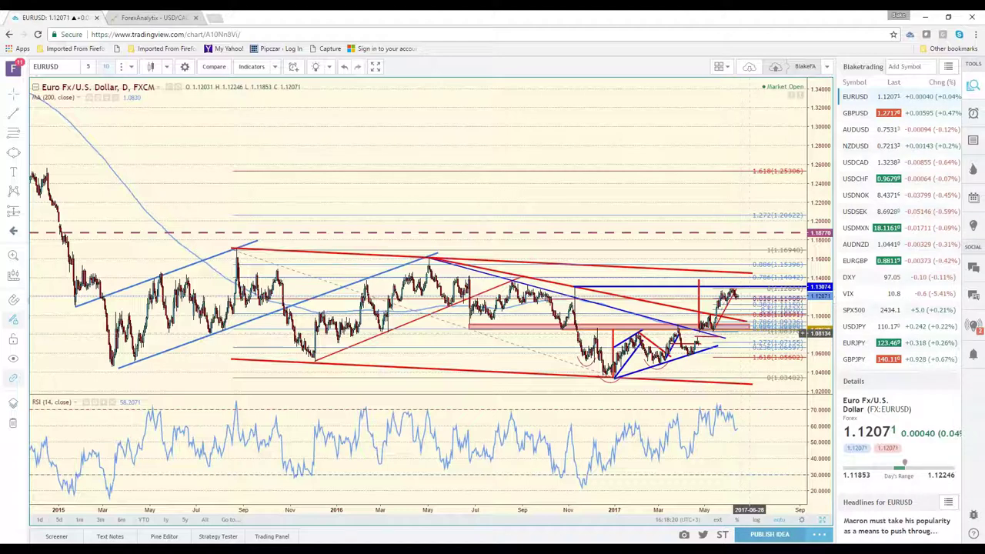
Switch the chart to GBPUSD daily and adjust the zoom
click(849, 115)
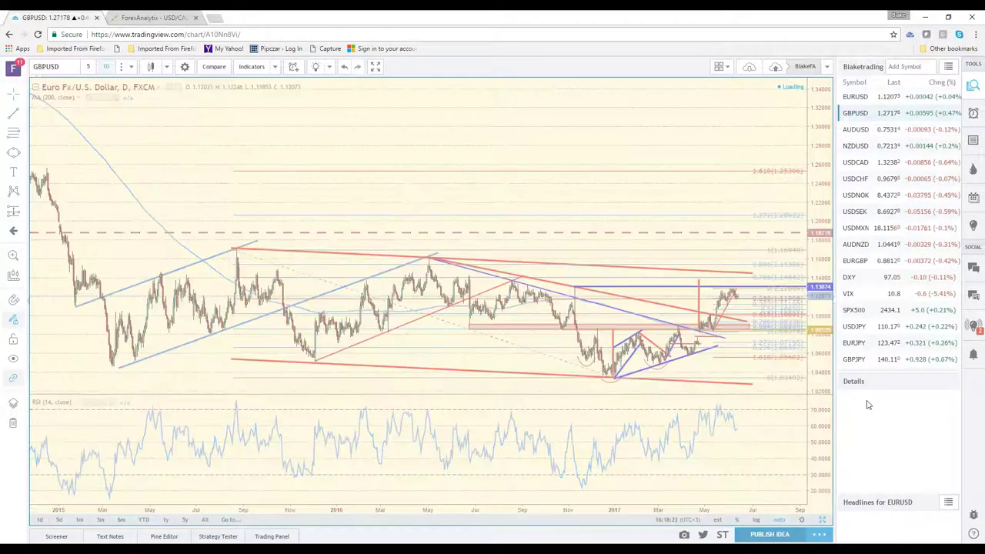
scroll(735, 446, up, 5)
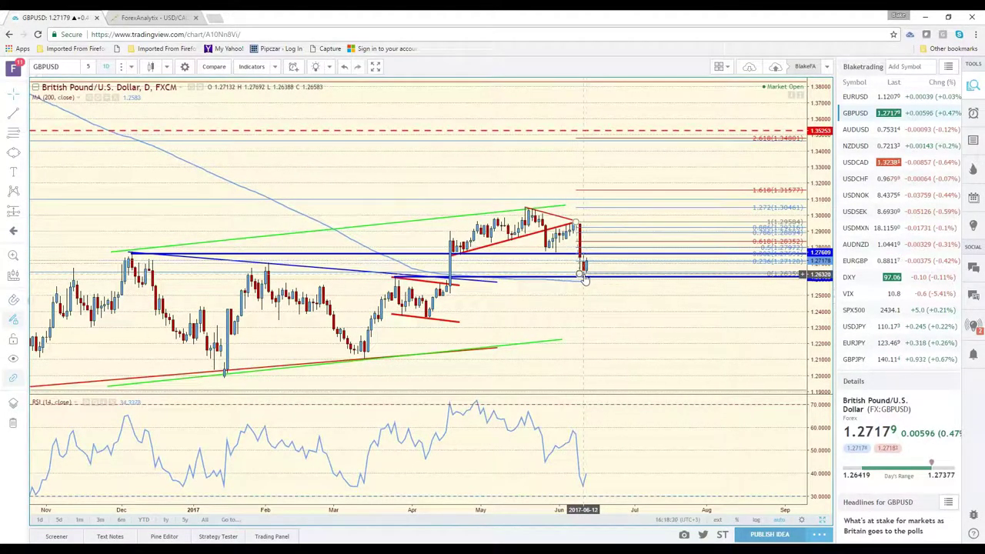
scroll(613, 345, down, 1)
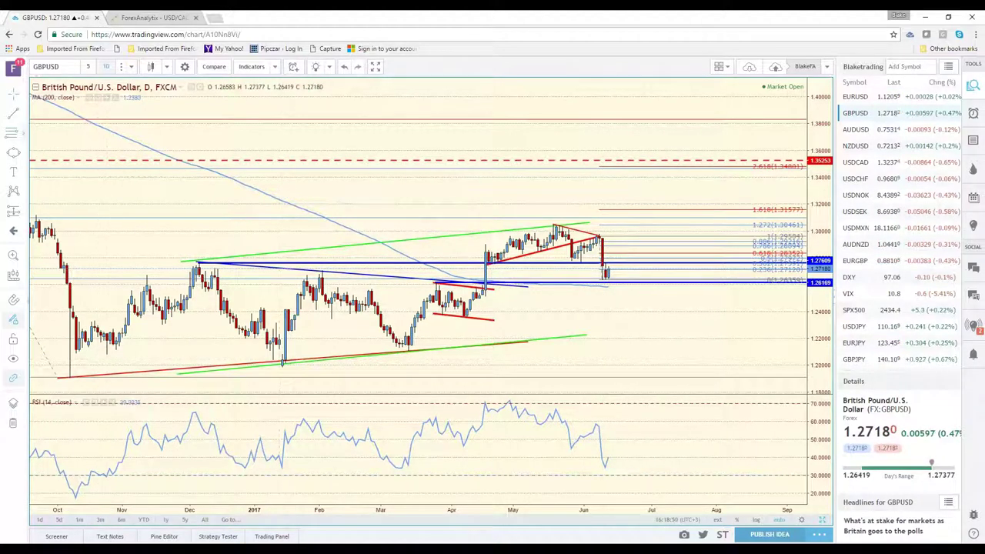
Draw a Fibonacci retracement from the March 2017 low to the spring high
click(408, 351)
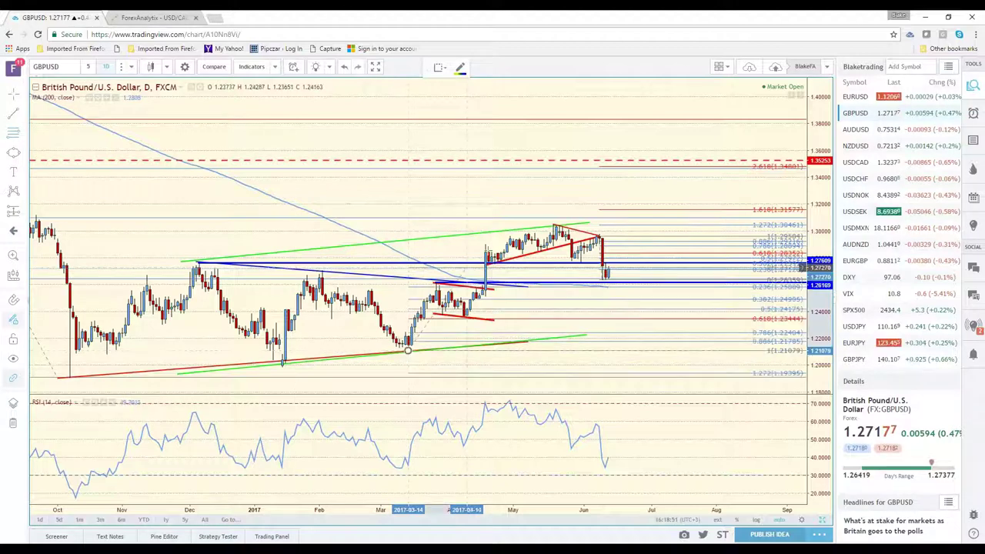
click(509, 225)
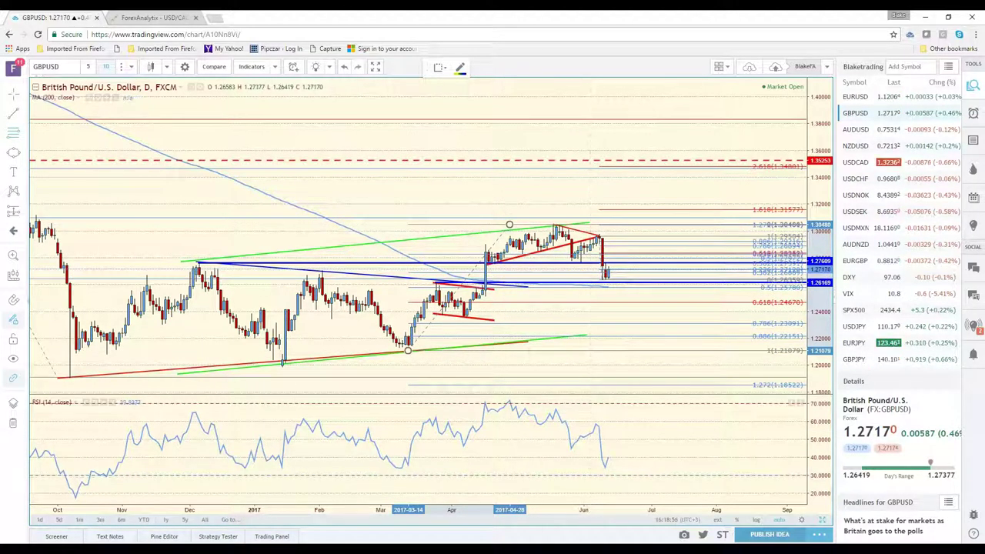
scroll(893, 319, down, 4)
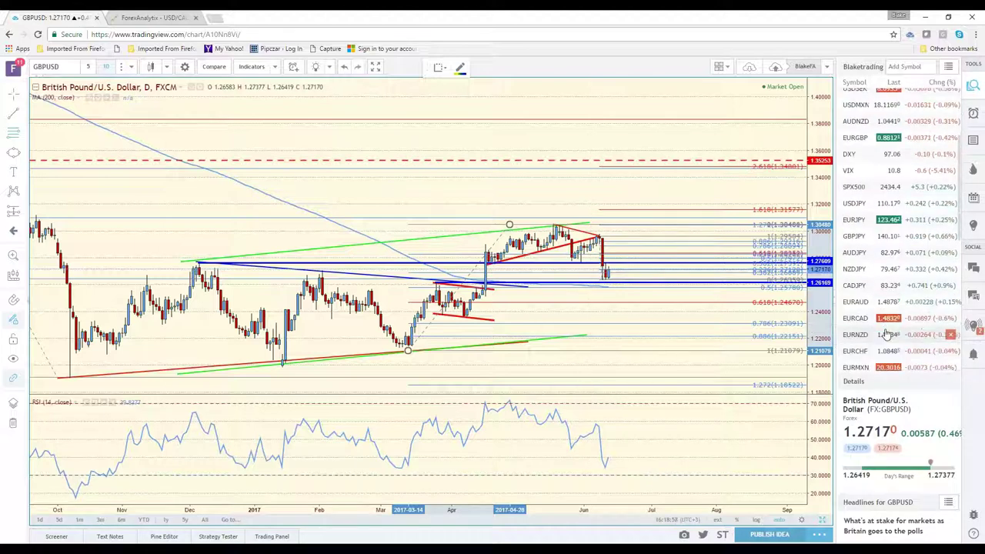
scroll(885, 331, down, 2)
Load GBPNZD and zoom out over its history, then switch to the GBPAUD daily chart
click(854, 304)
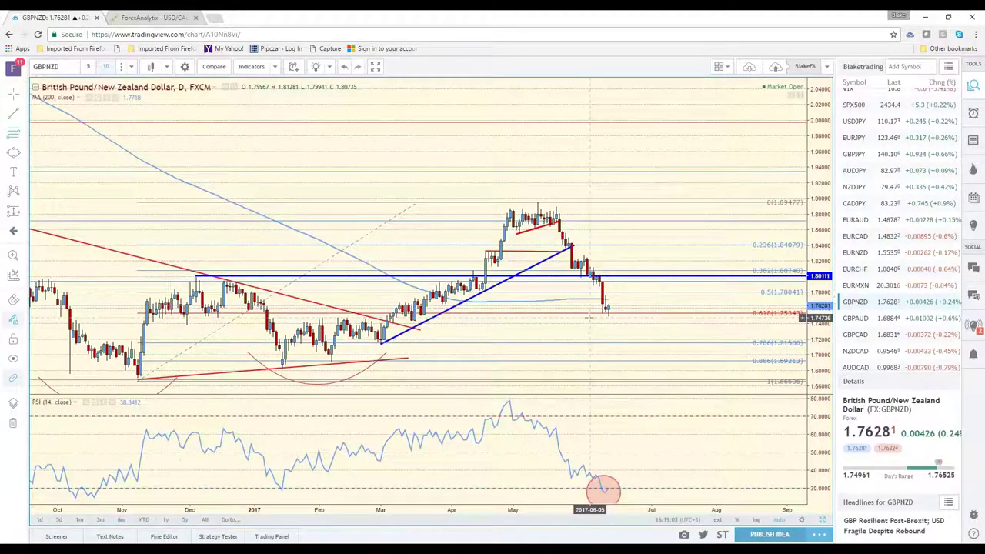
scroll(588, 317, down, 3)
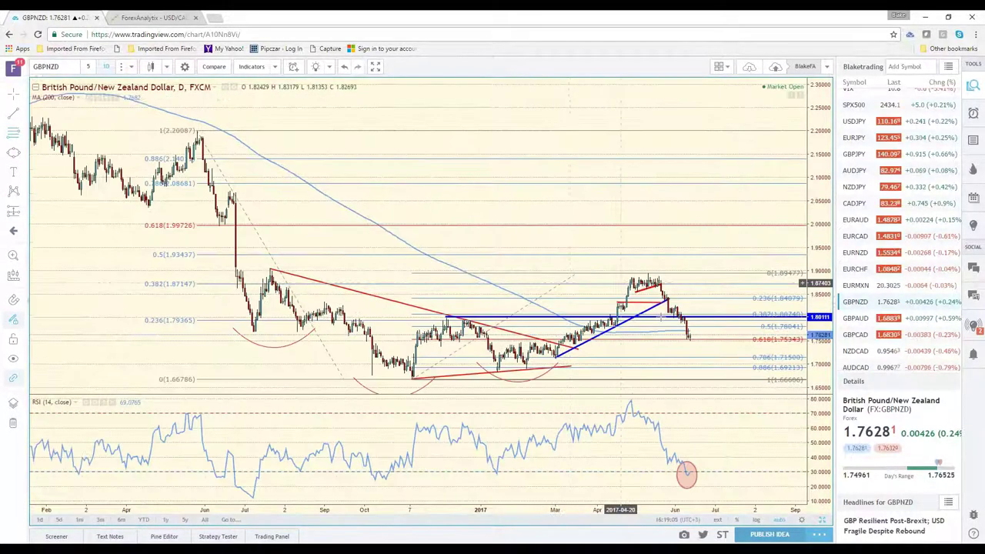
click(862, 318)
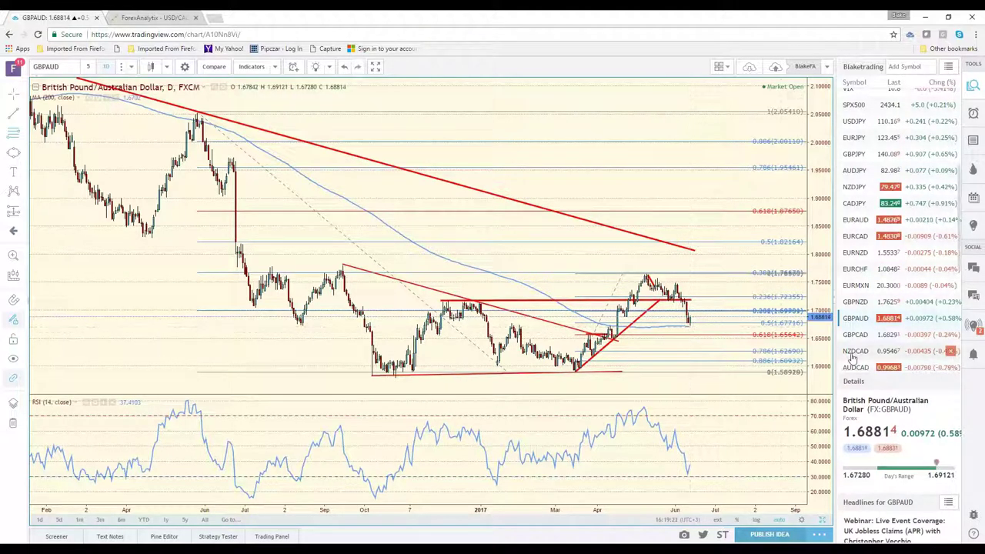
Return to the GBPNZD chart, then switch the chart to EURGBP from the watchlist
click(862, 306)
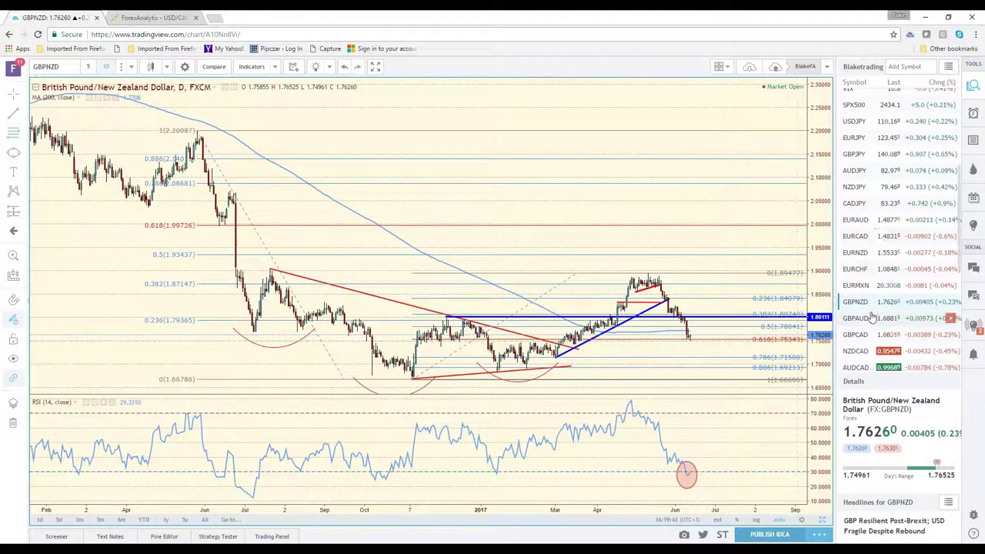
scroll(877, 237, up, 5)
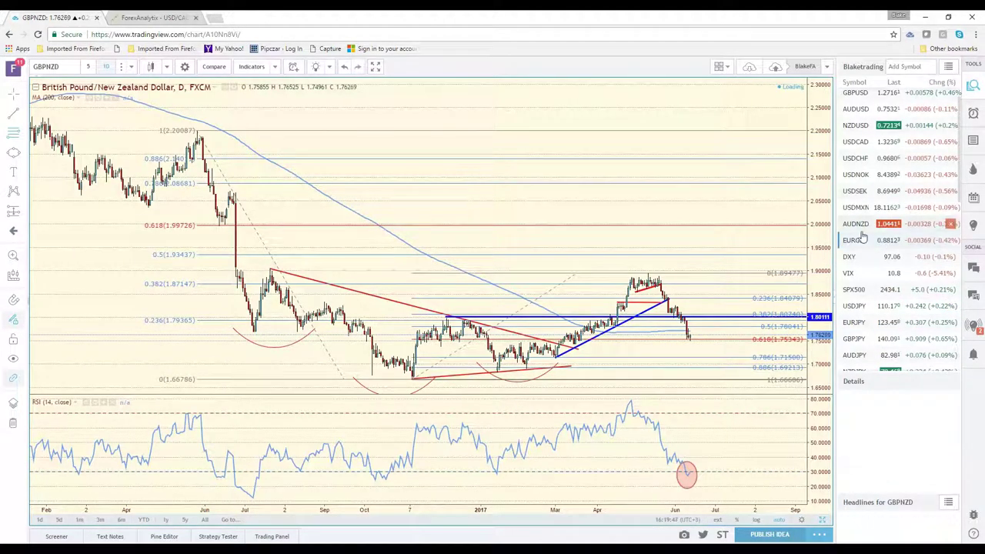
click(884, 243)
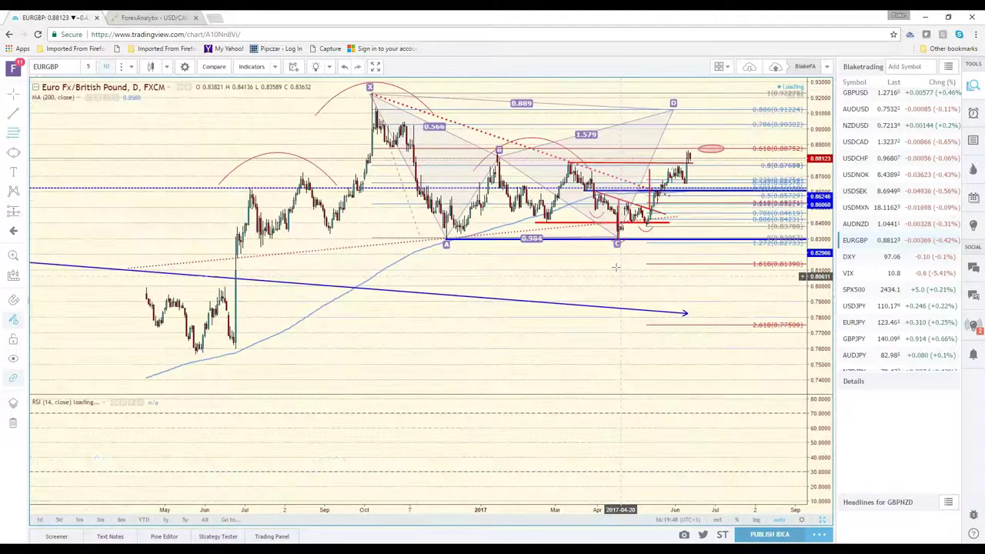
Pan and zoom the EURGBP daily chart out to show December 2015 through mid-2017
scroll(500, 329, up, 3)
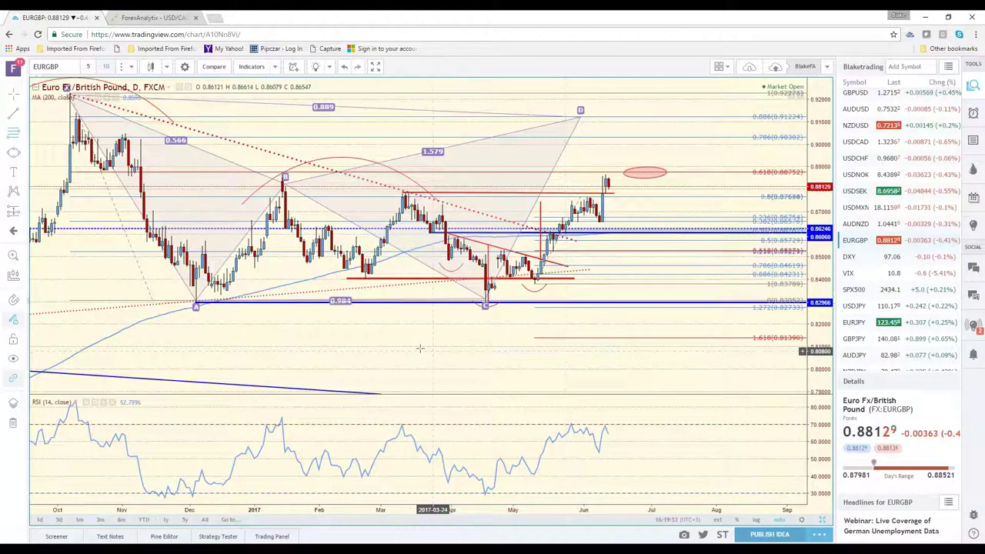
drag(420, 348, 489, 348)
scroll(488, 348, up, 3)
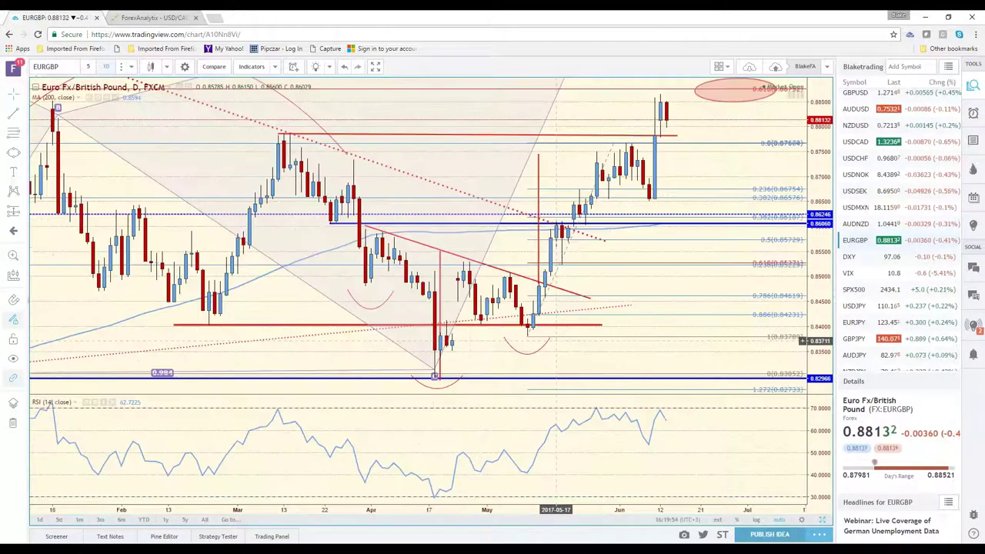
drag(283, 357, 370, 357)
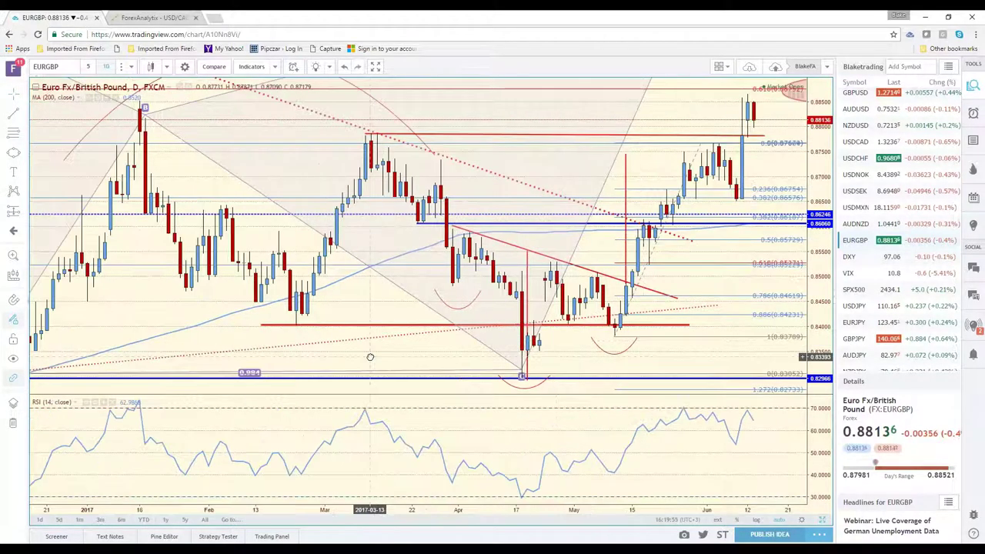
scroll(305, 347, down, 1)
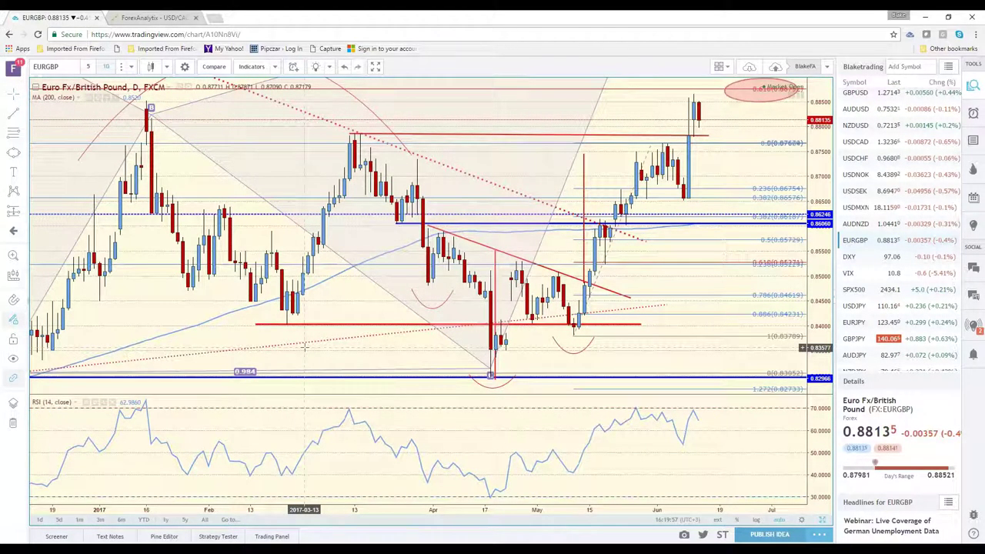
scroll(305, 347, down, 2)
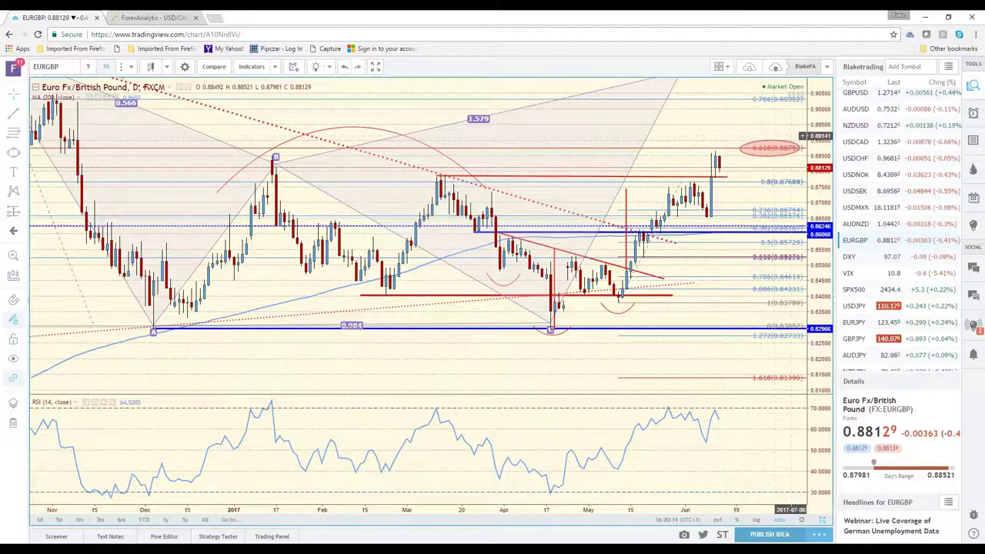
scroll(365, 462, down, 1)
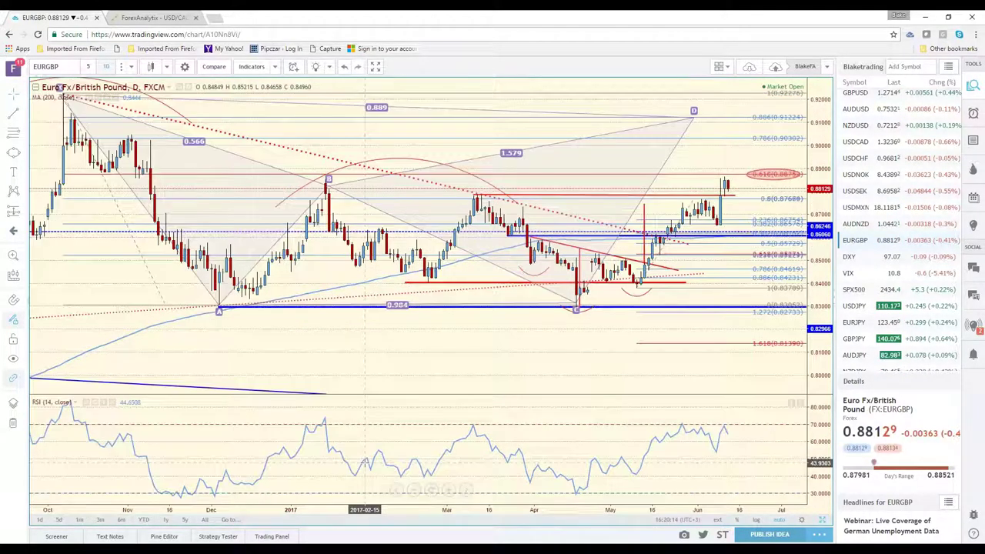
scroll(365, 462, down, 1)
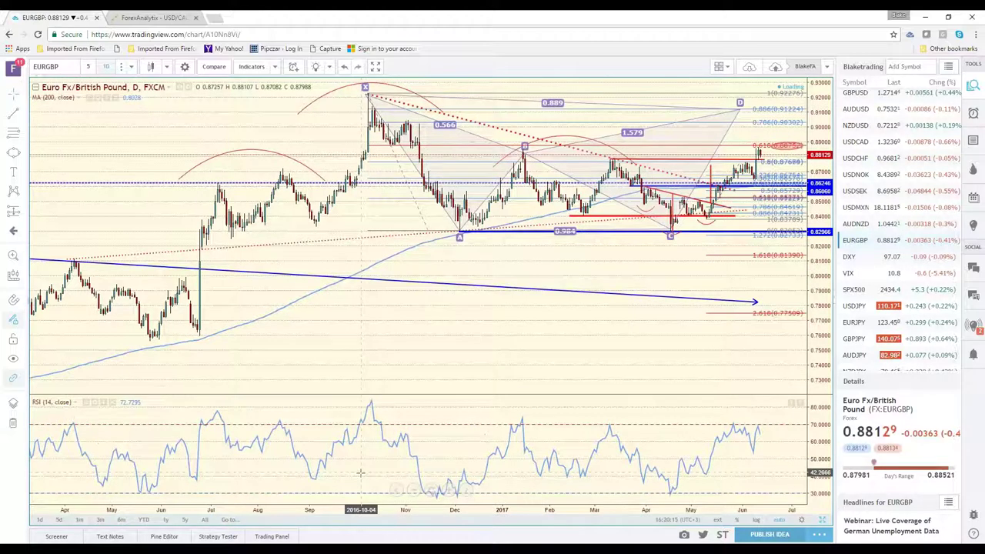
scroll(360, 473, down, 1)
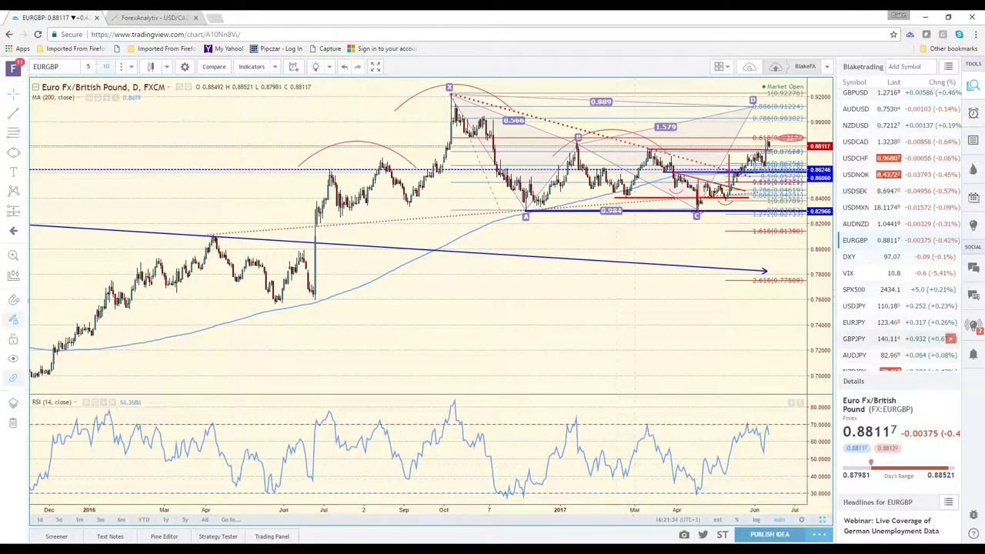
Load the DXY daily chart and zoom in and out over its trendlines, then switch to USDJPY
click(872, 261)
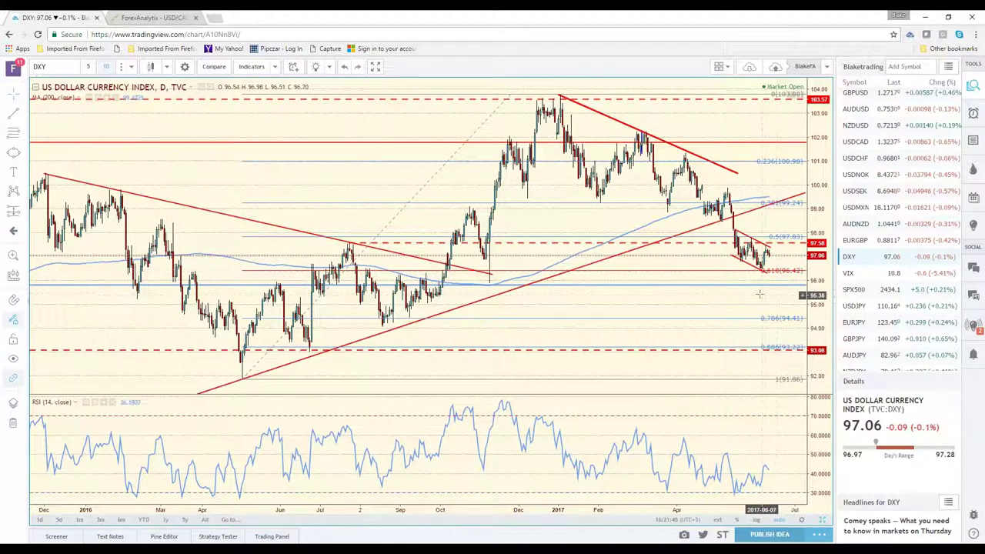
scroll(746, 296, up, 3)
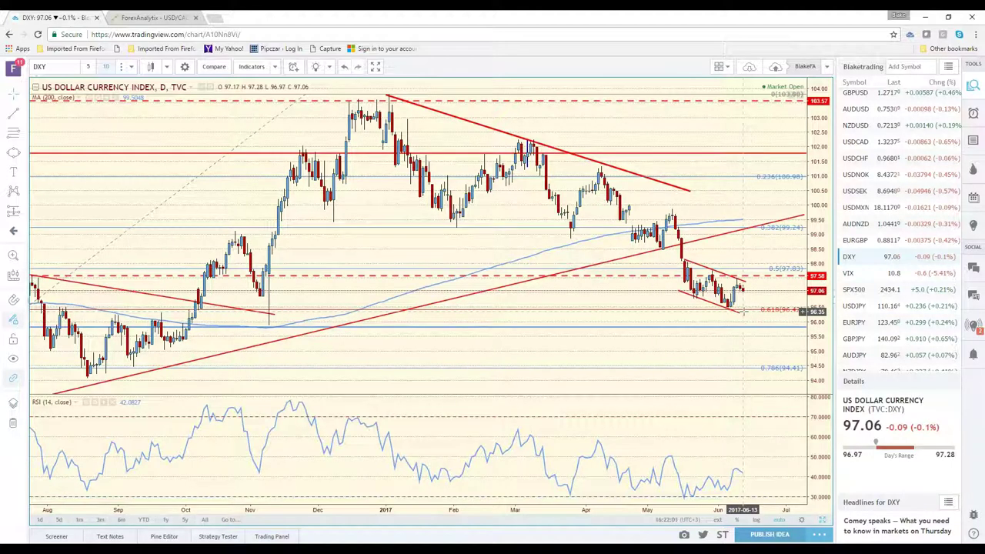
scroll(731, 367, down, 3)
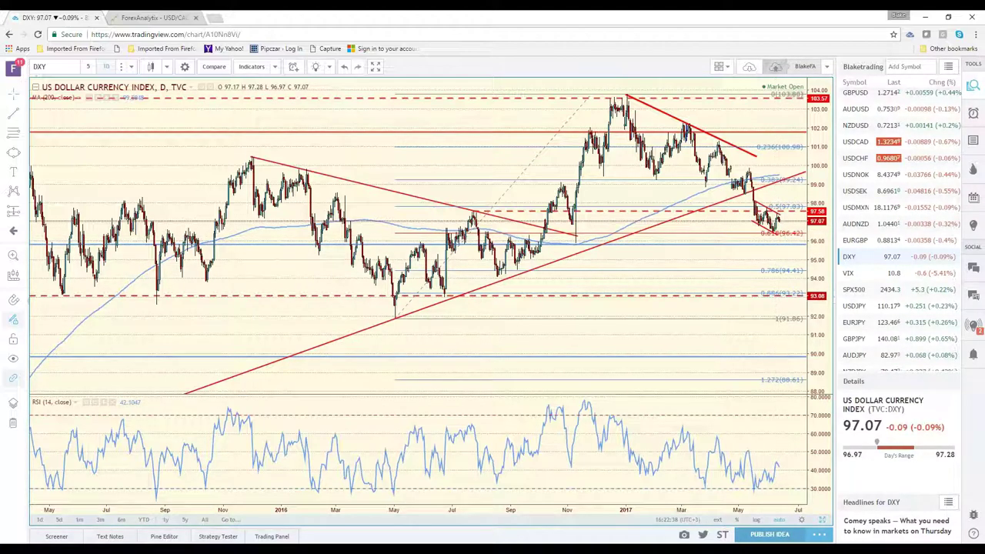
click(855, 306)
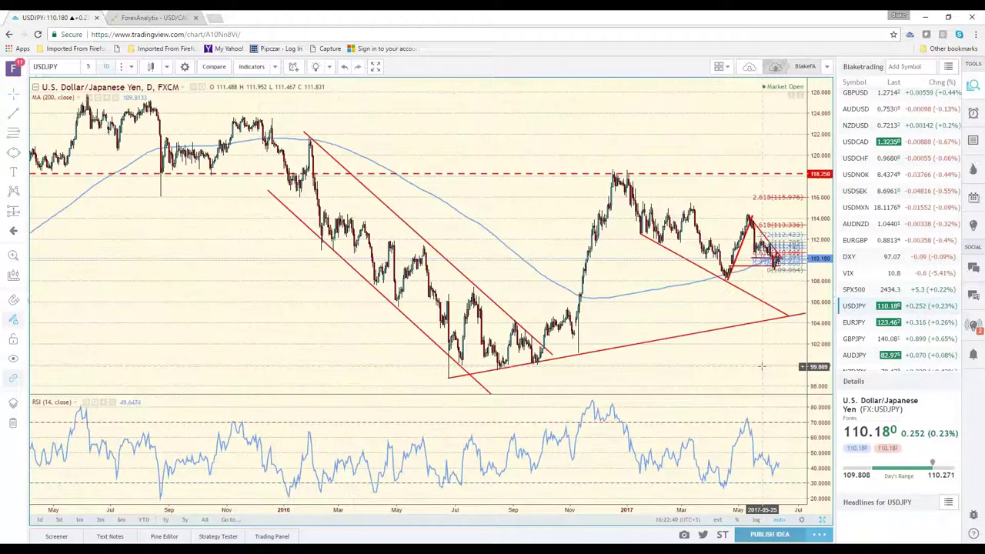
Zoom the USDJPY daily chart into 2017, then switch to the SPX500 chart
scroll(746, 345, up, 5)
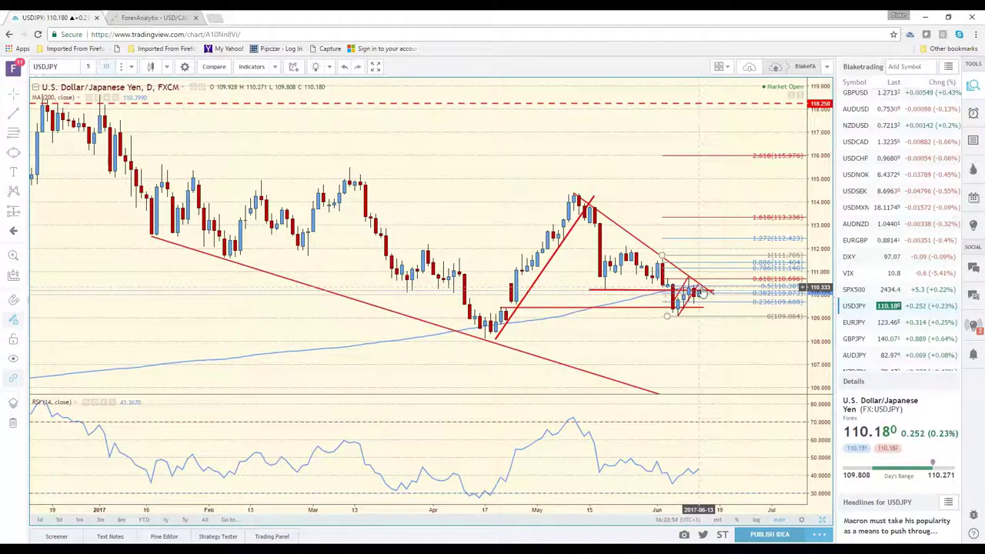
click(868, 291)
Set the SPX500 chart to the 1-hour interval, zoom out, and select the Fibonacci retracement
click(107, 66)
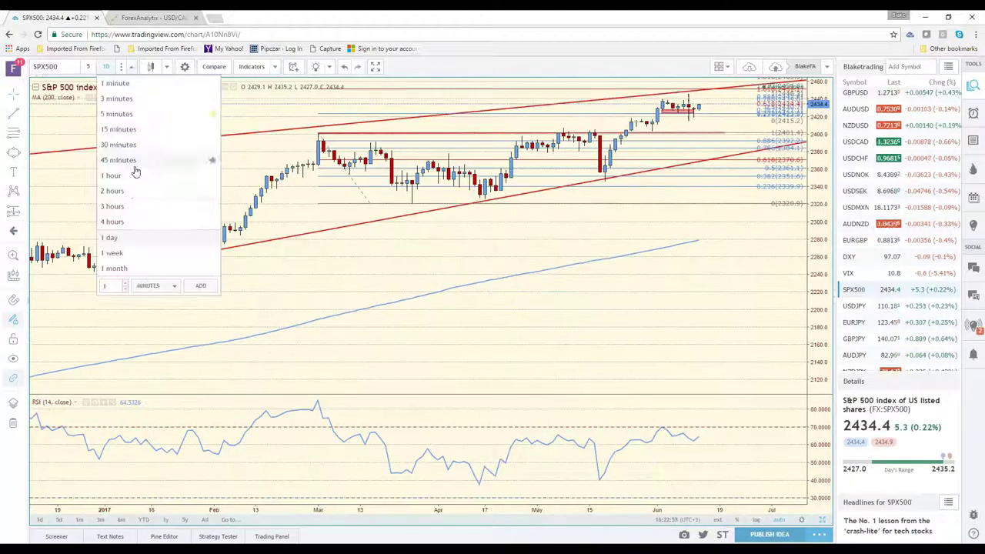
click(137, 177)
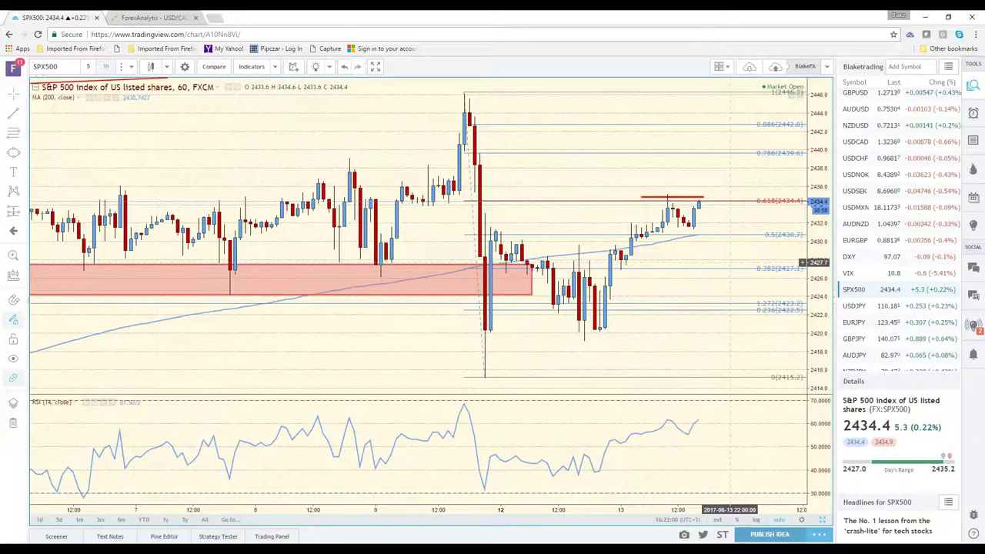
scroll(729, 262, down, 2)
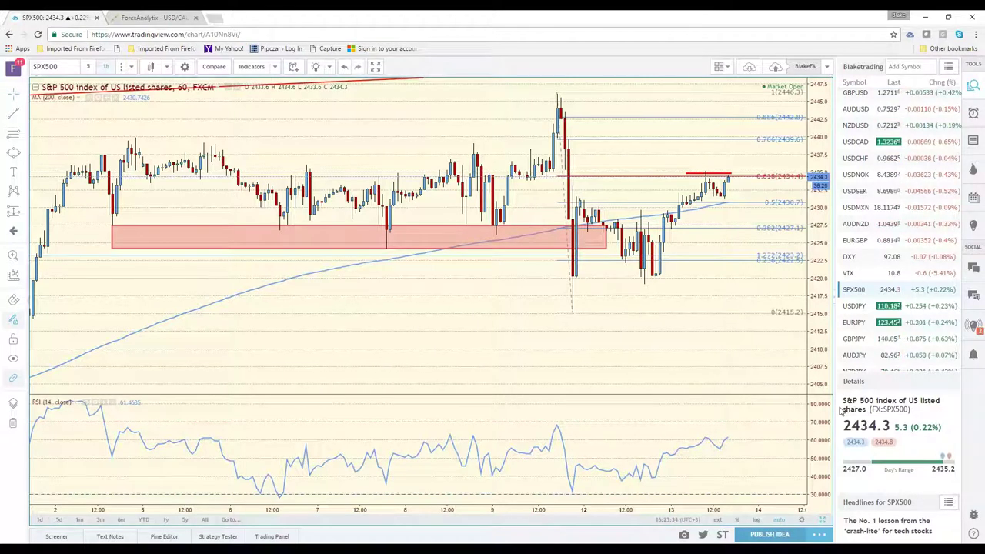
click(571, 314)
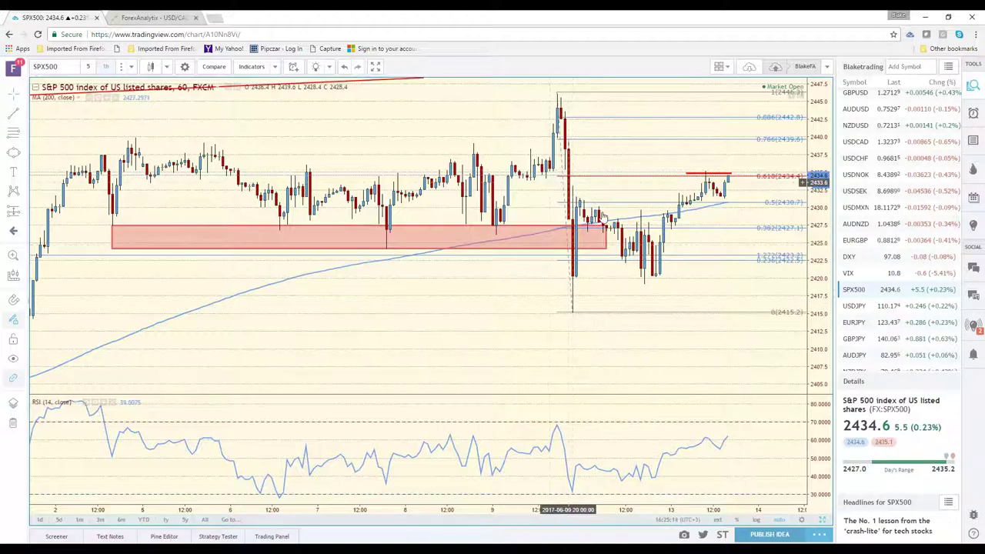
Switch the chart to AUDNZD and zoom out
click(863, 227)
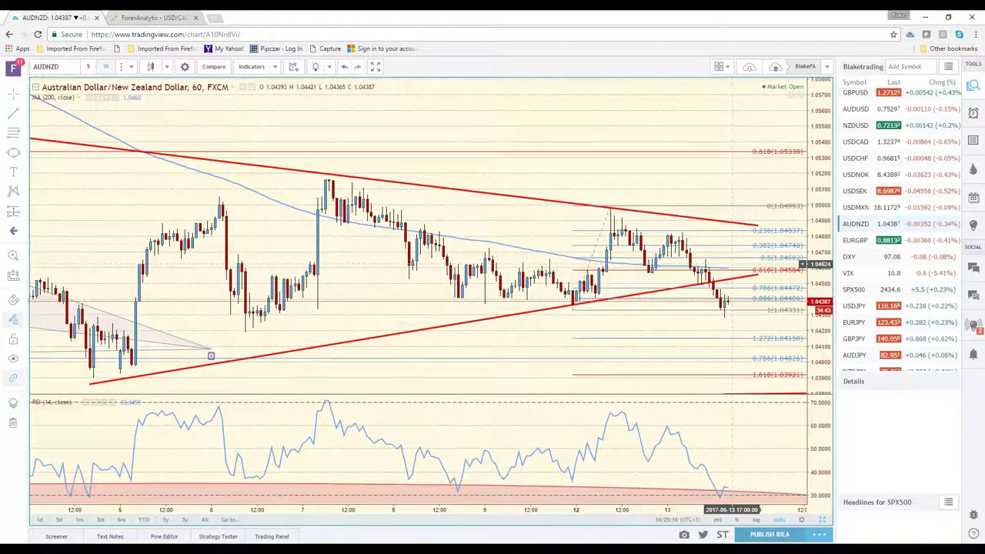
scroll(388, 308, down, 5)
scroll(388, 309, down, 3)
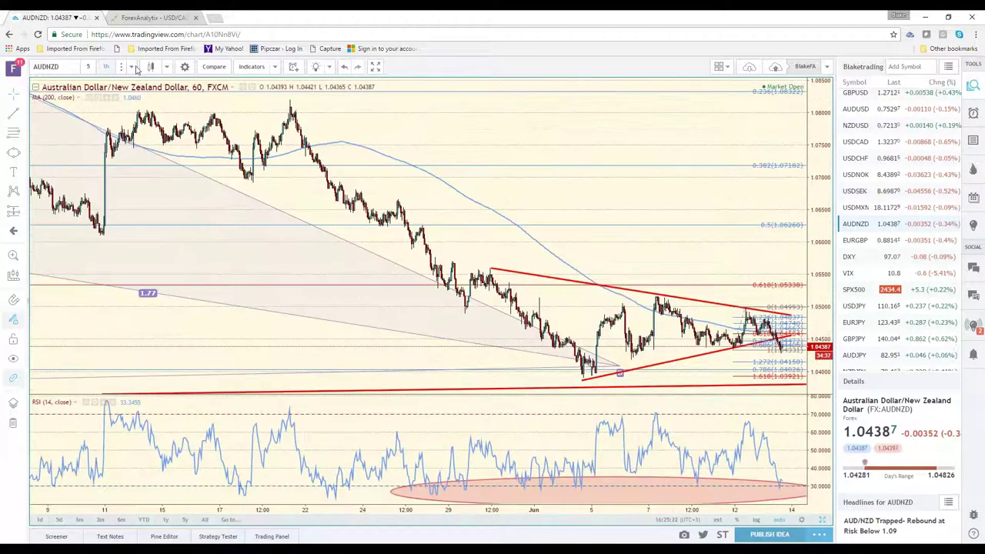
Set the AUDNZD chart to the daily interval and zoom back in
click(88, 66)
click(131, 205)
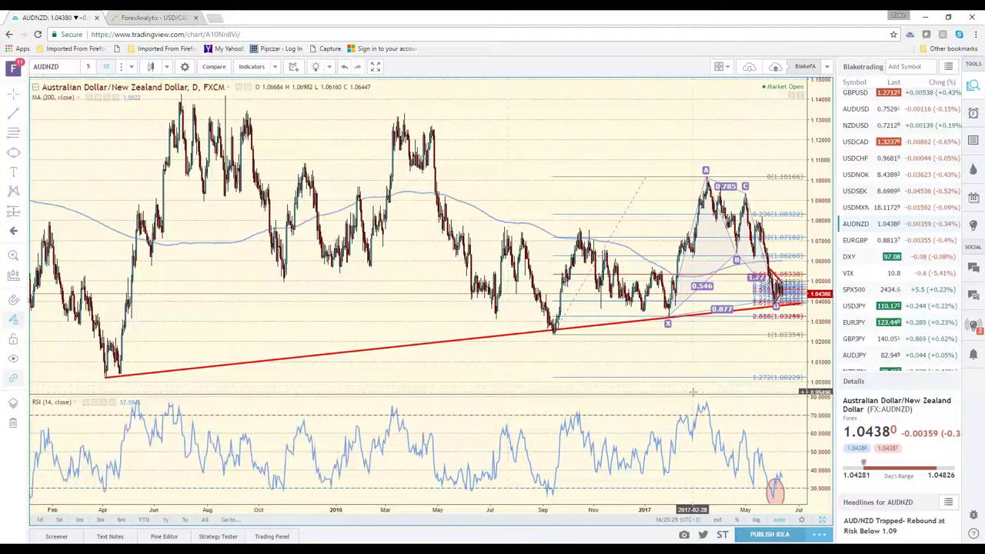
scroll(690, 390, up, 4)
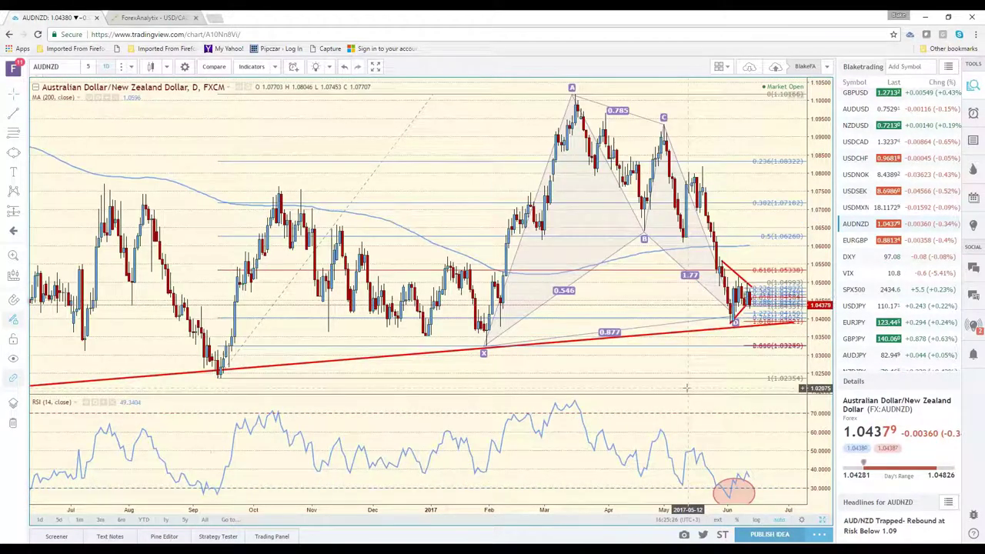
scroll(659, 385, up, 1)
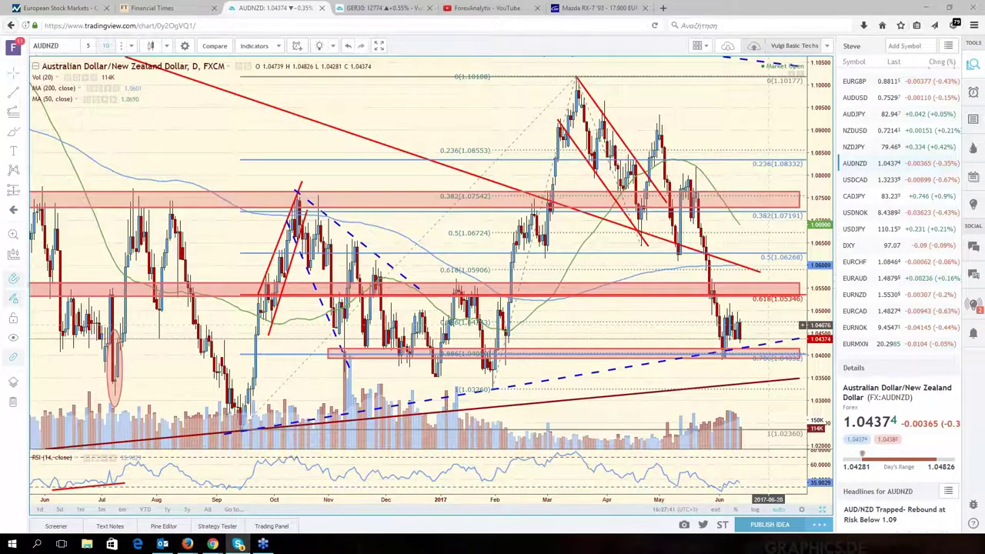
Zoom out and pan the AUDNZD daily chart back to reveal history from June 2016
scroll(754, 326, down, 2)
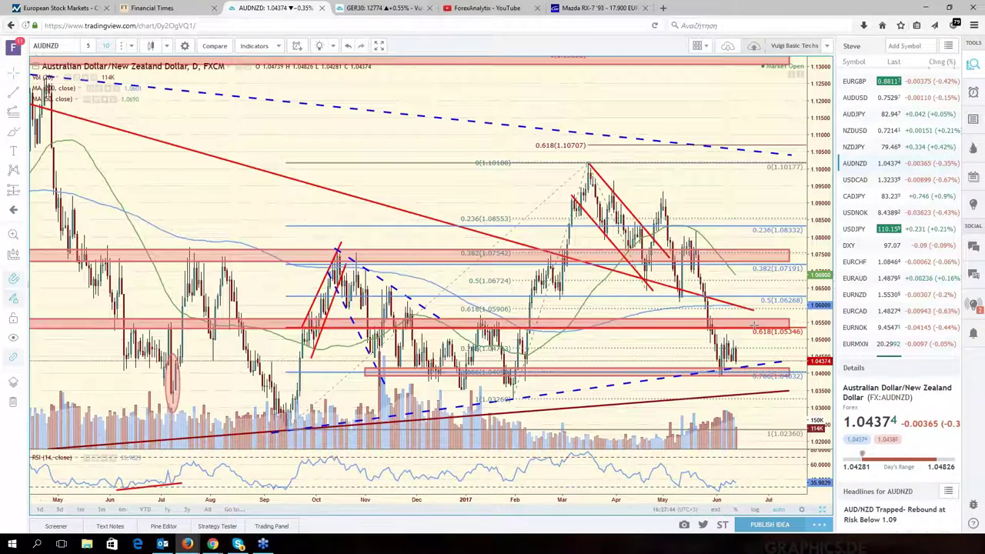
scroll(754, 326, up, 2)
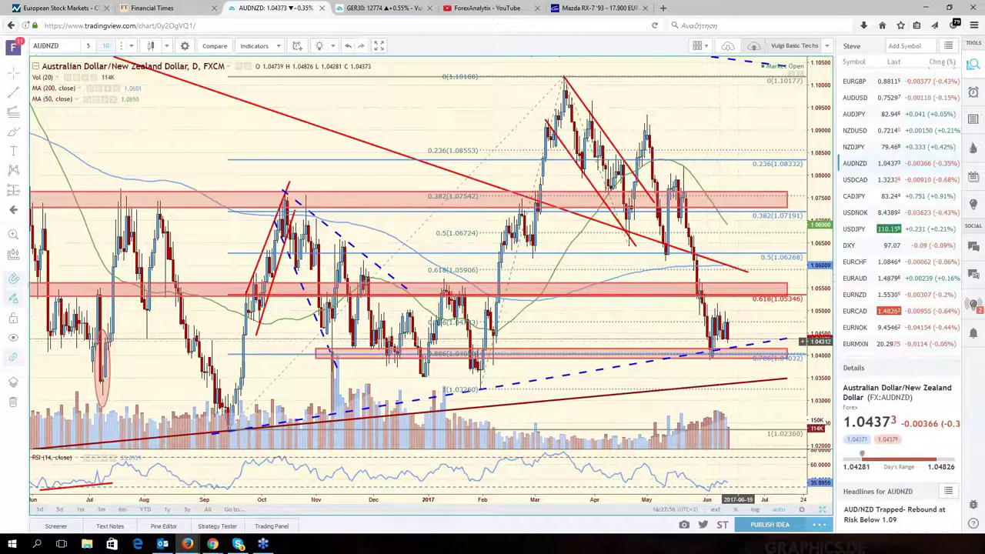
scroll(739, 389, down, 2)
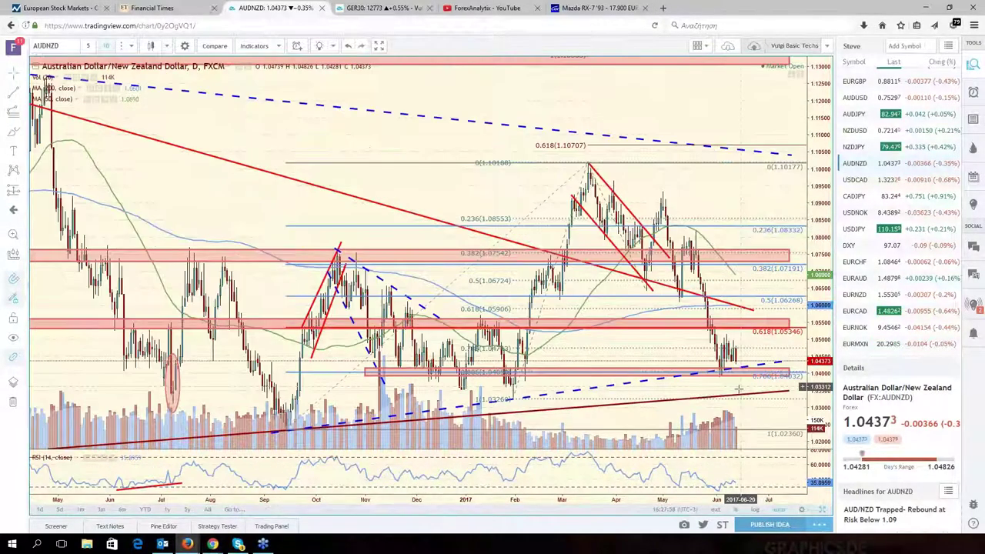
scroll(739, 388, down, 2)
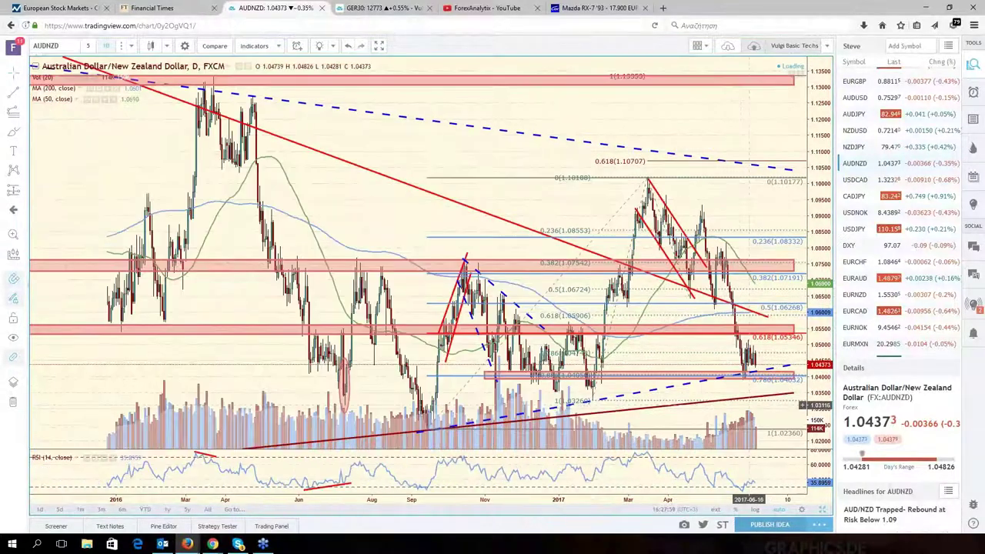
scroll(748, 405, down, 2)
scroll(489, 414, down, 2)
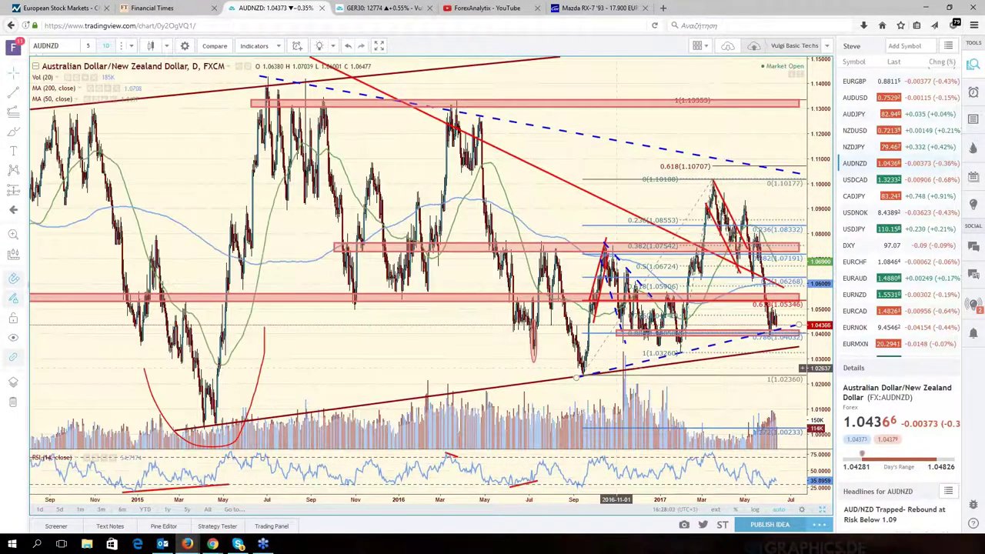
scroll(779, 347, up, 3)
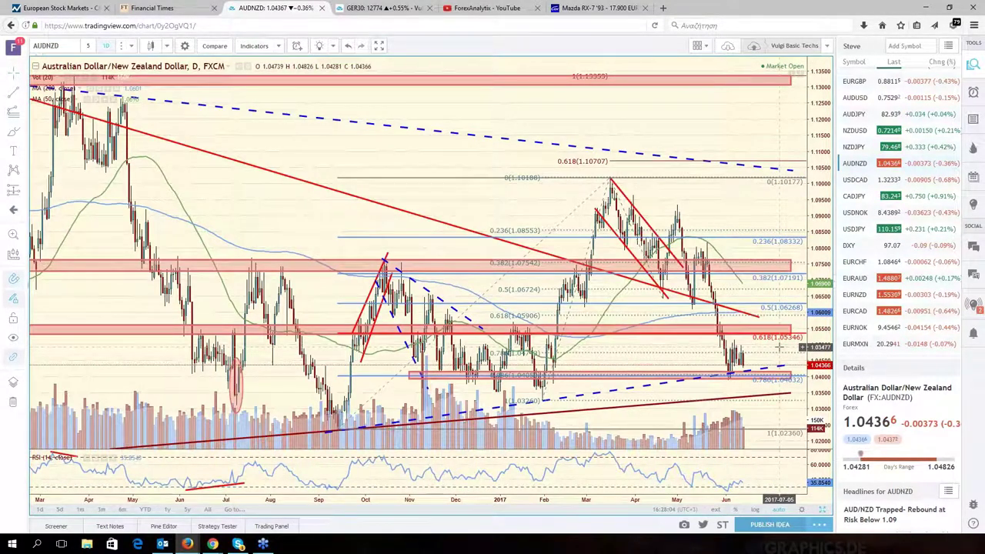
scroll(706, 354, up, 2)
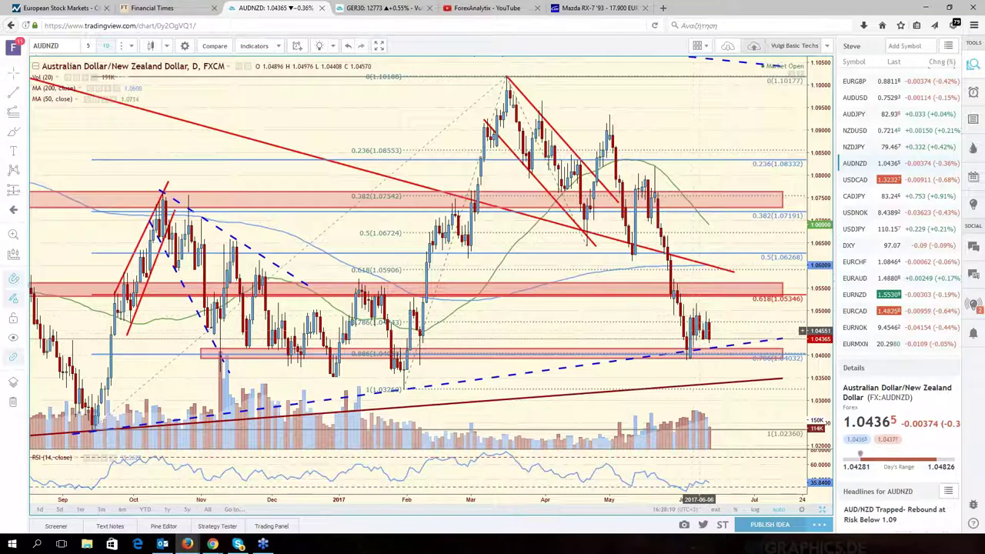
scroll(708, 347, down, 1)
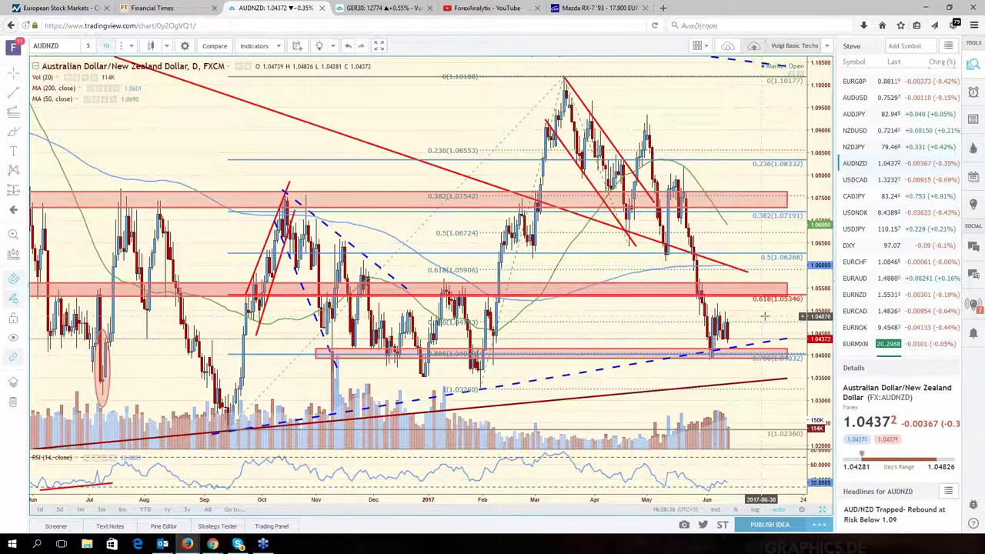
drag(764, 315, 785, 315)
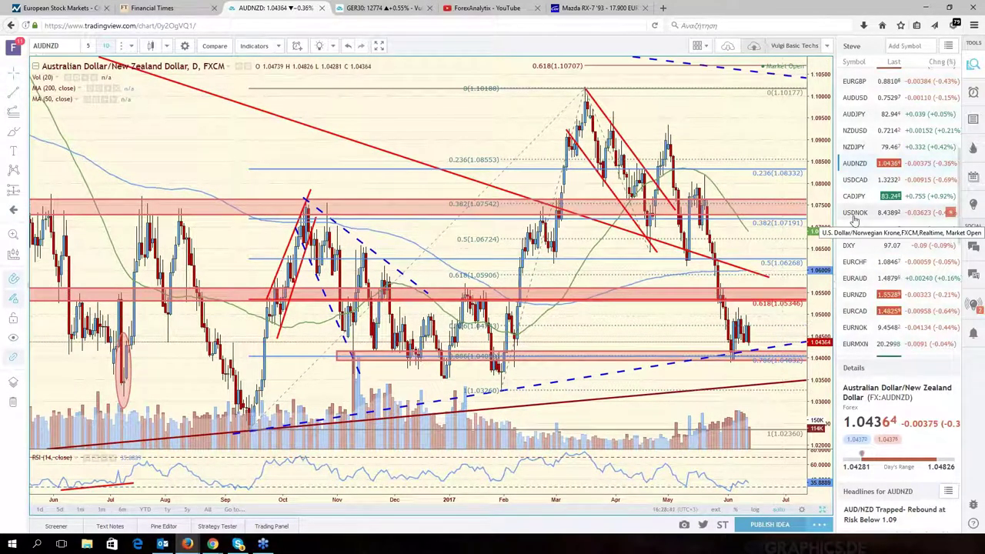
scroll(877, 220, up, 5)
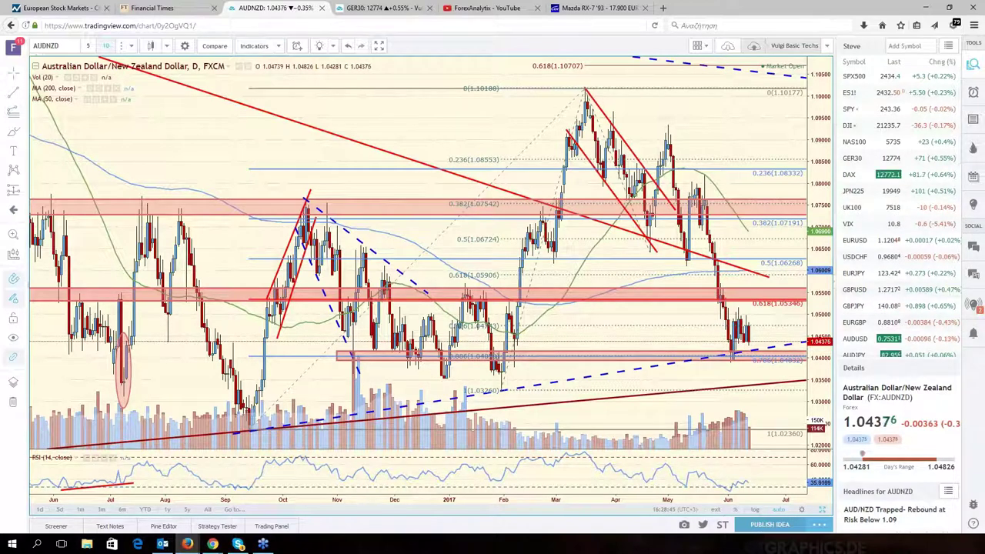
Load the GBPNZD daily chart from the watchlist and zoom across its falling channel history
click(863, 347)
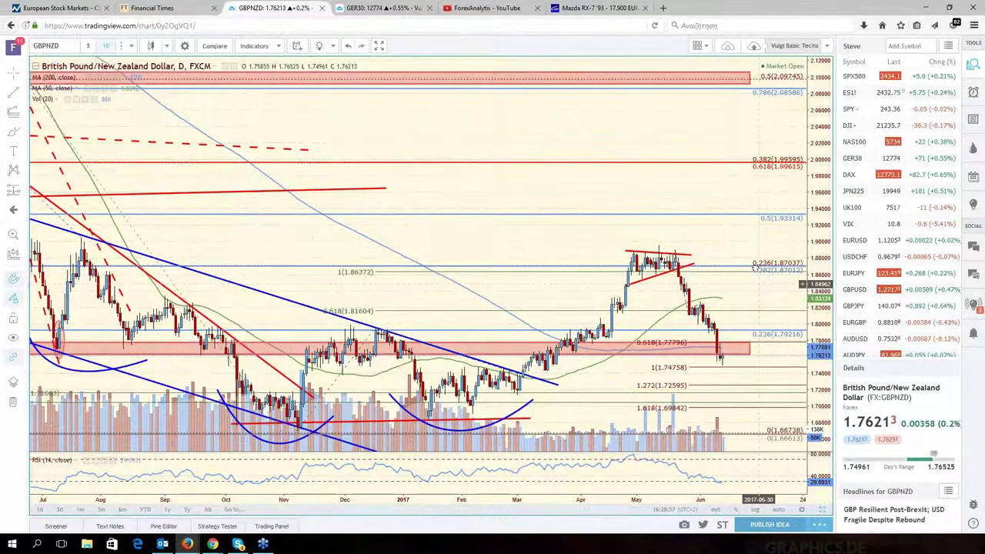
scroll(758, 284, down, 2)
scroll(715, 337, down, 2)
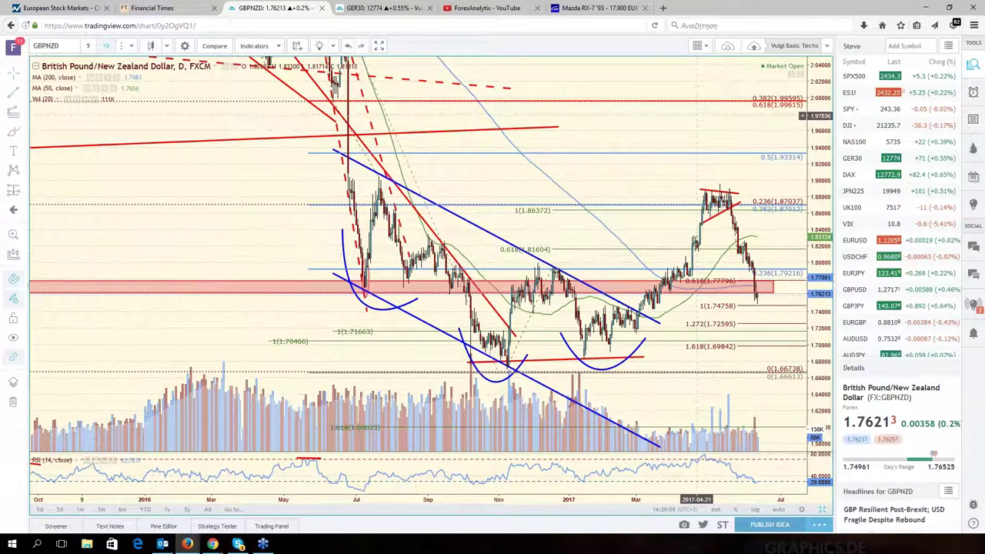
scroll(741, 242, up, 2)
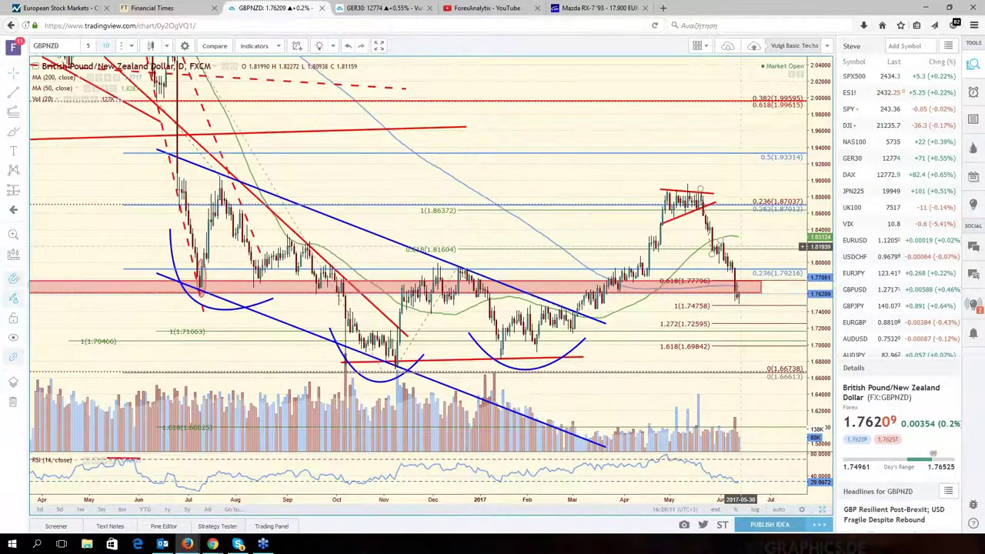
scroll(739, 244, up, 1)
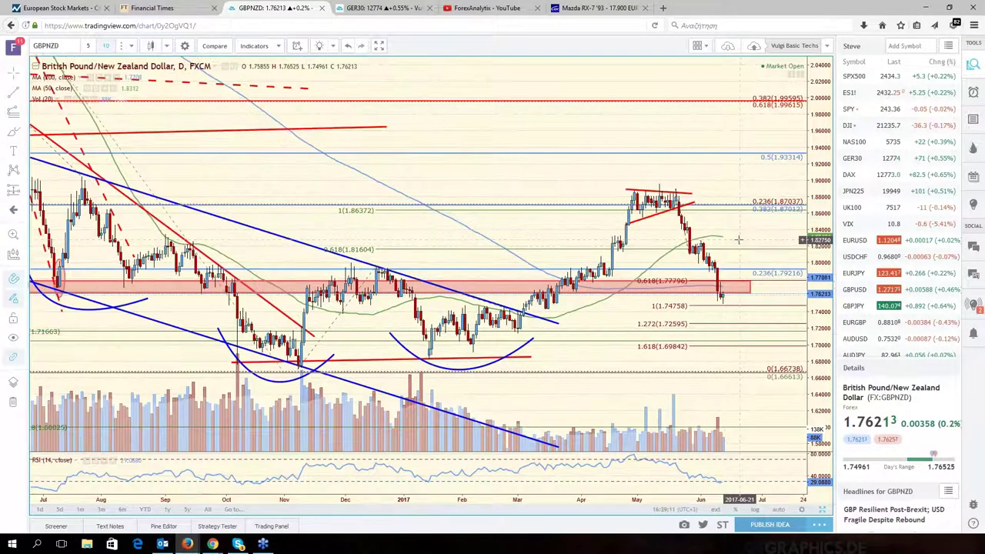
scroll(739, 240, up, 1)
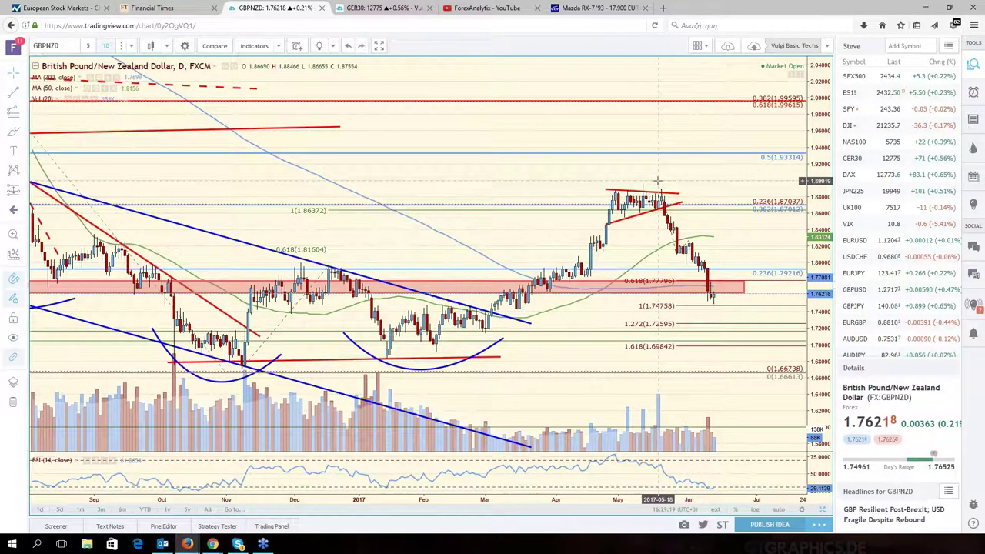
scroll(654, 165, up, 2)
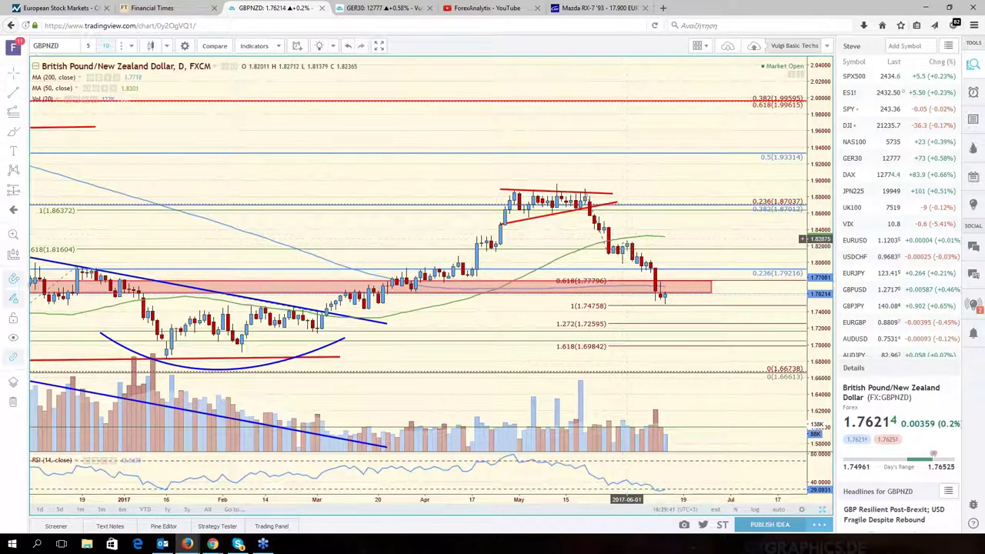
scroll(654, 311, up, 1)
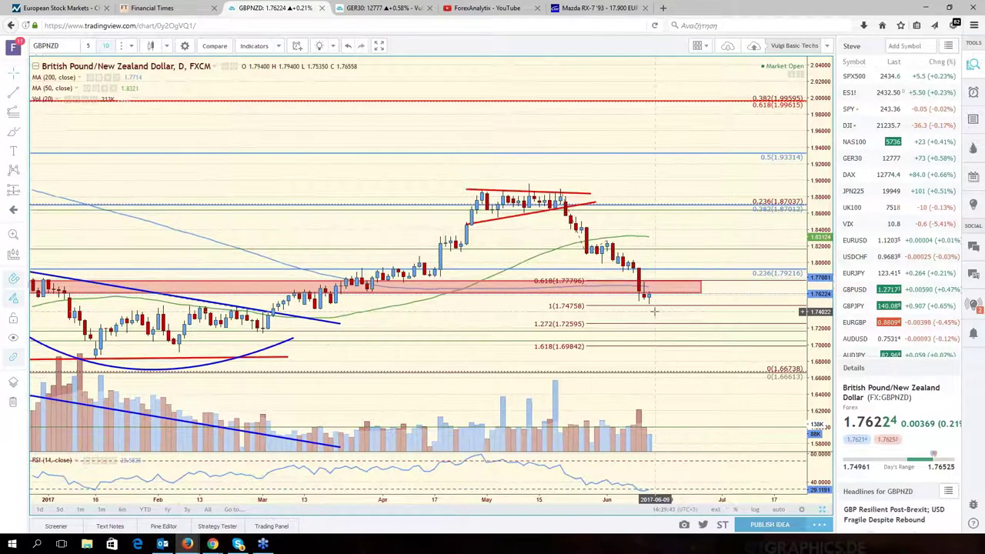
scroll(654, 311, up, 1)
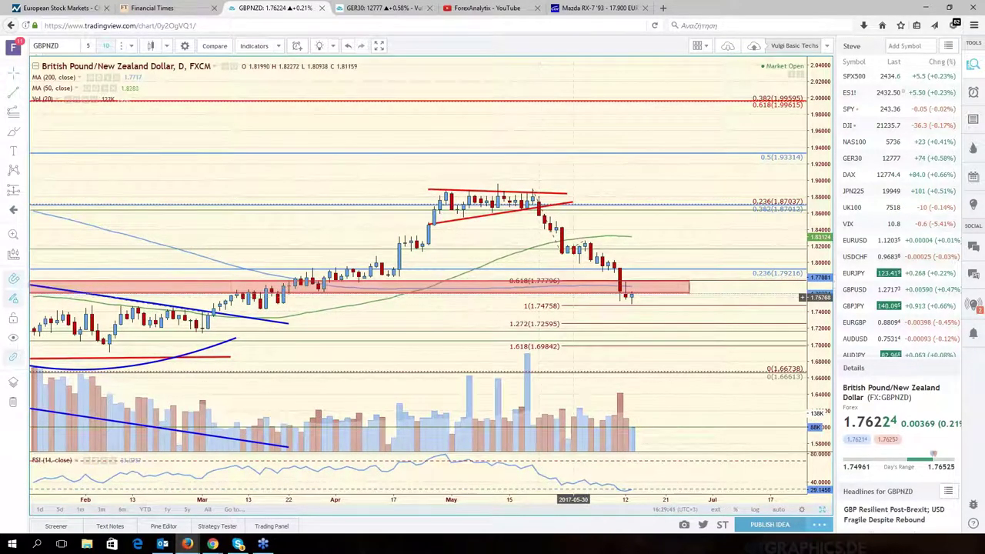
scroll(574, 297, down, 2)
scroll(668, 297, down, 1)
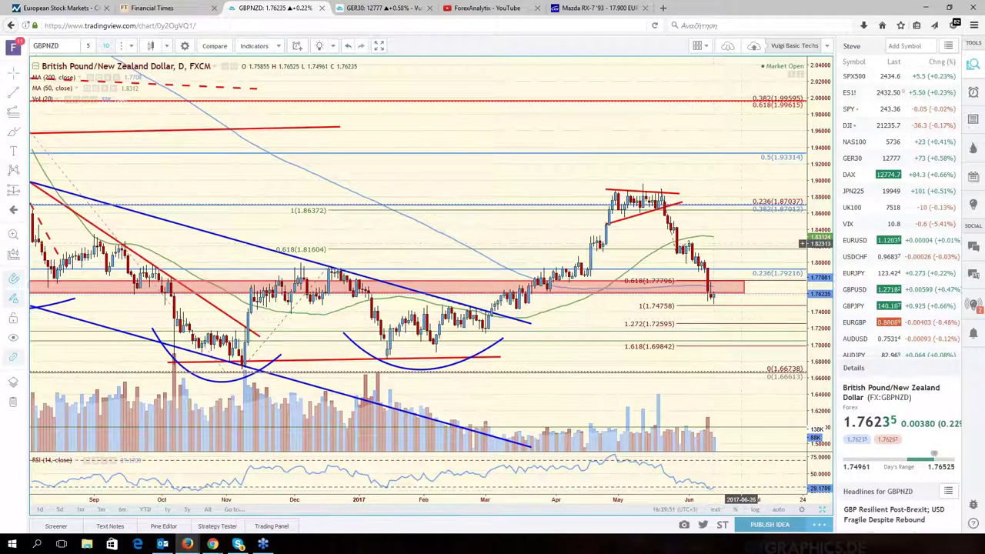
scroll(719, 300, down, 1)
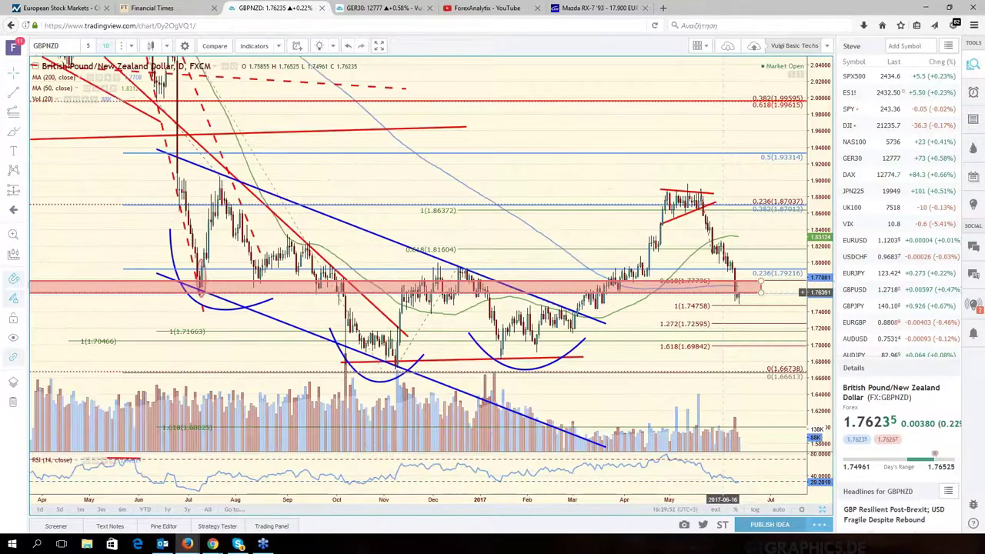
scroll(724, 292, down, 1)
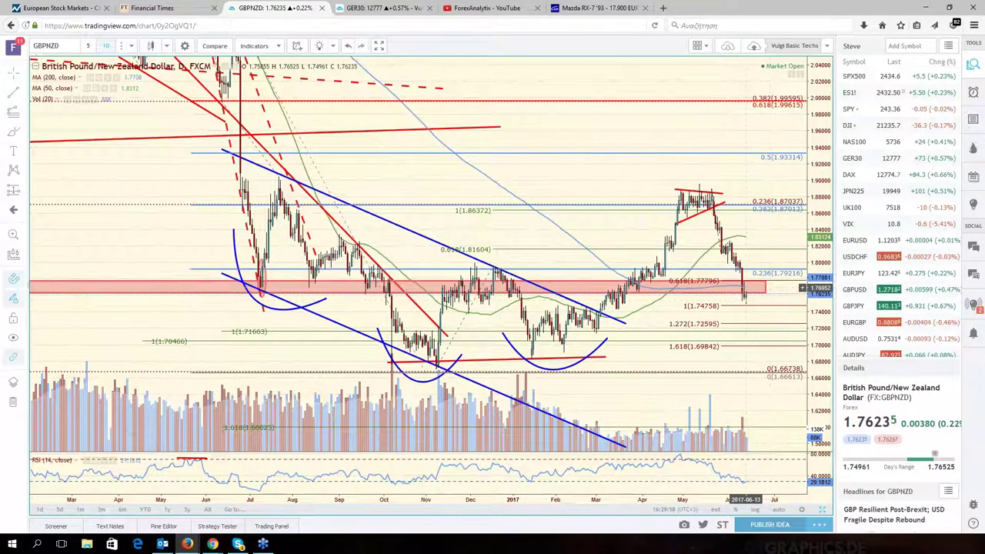
click(732, 287)
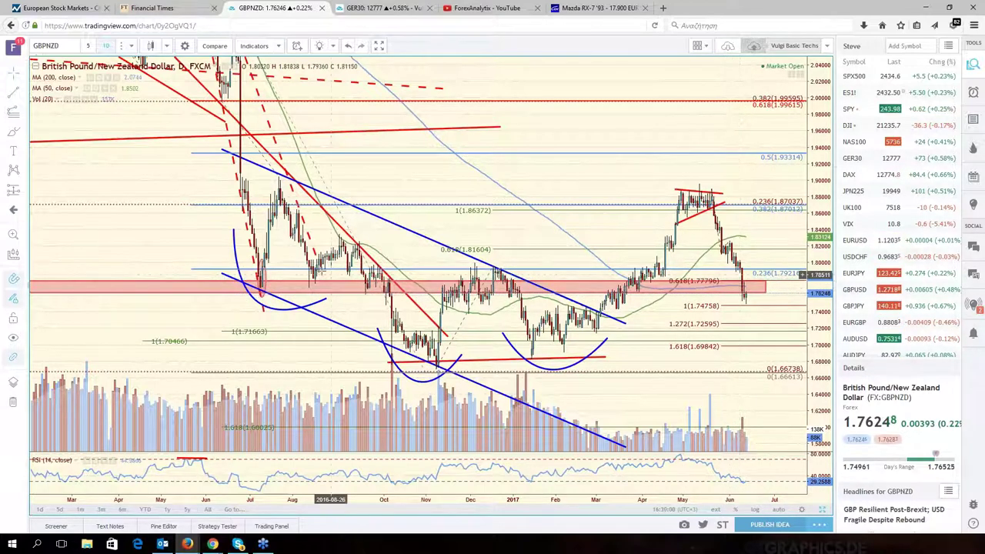
scroll(331, 275, down, 2)
scroll(519, 292, down, 2)
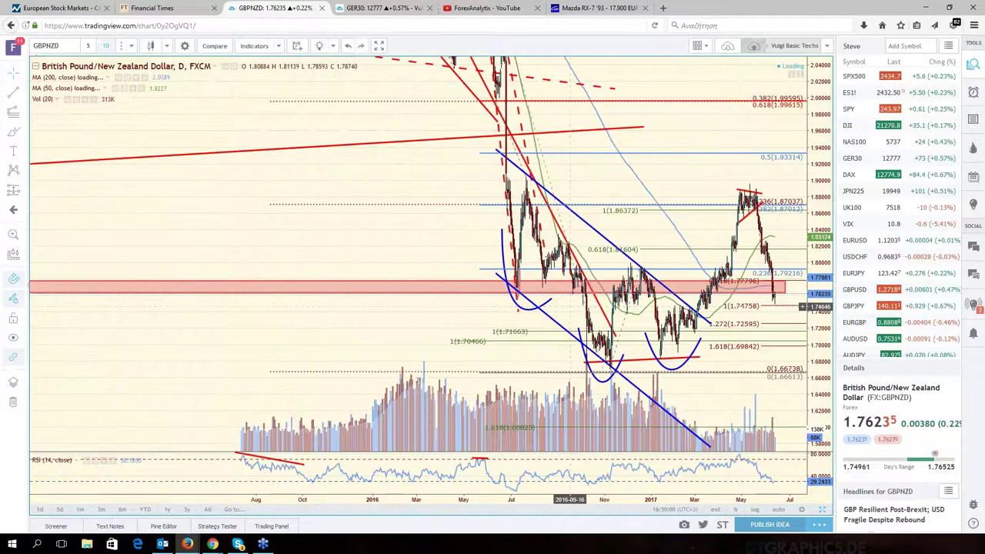
scroll(570, 305, up, 3)
scroll(573, 305, up, 1)
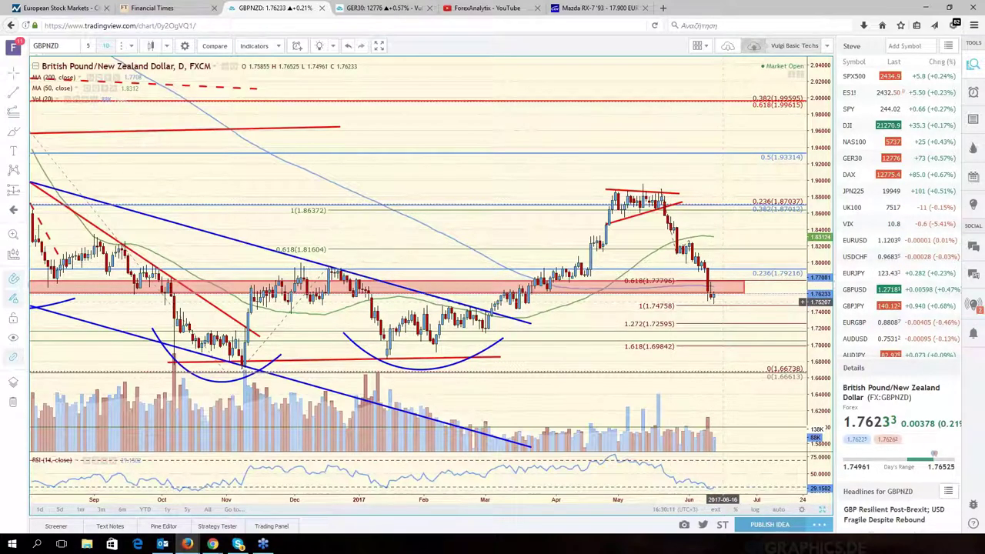
scroll(722, 302, up, 1)
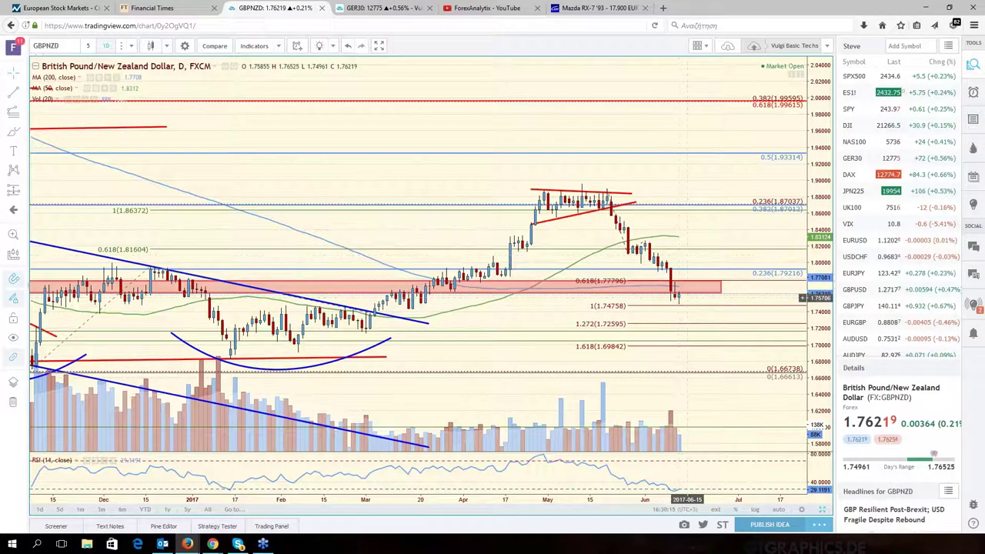
scroll(687, 297, up, 1)
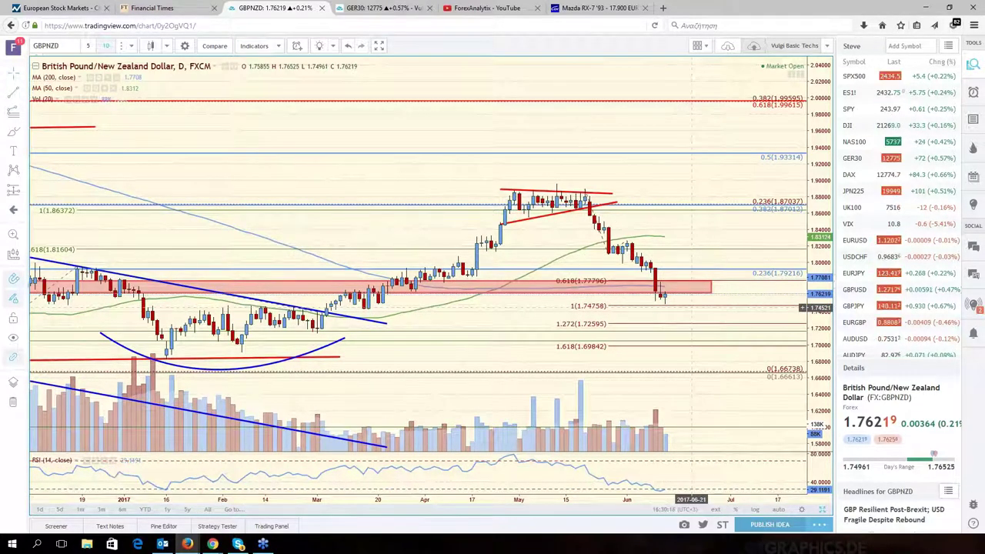
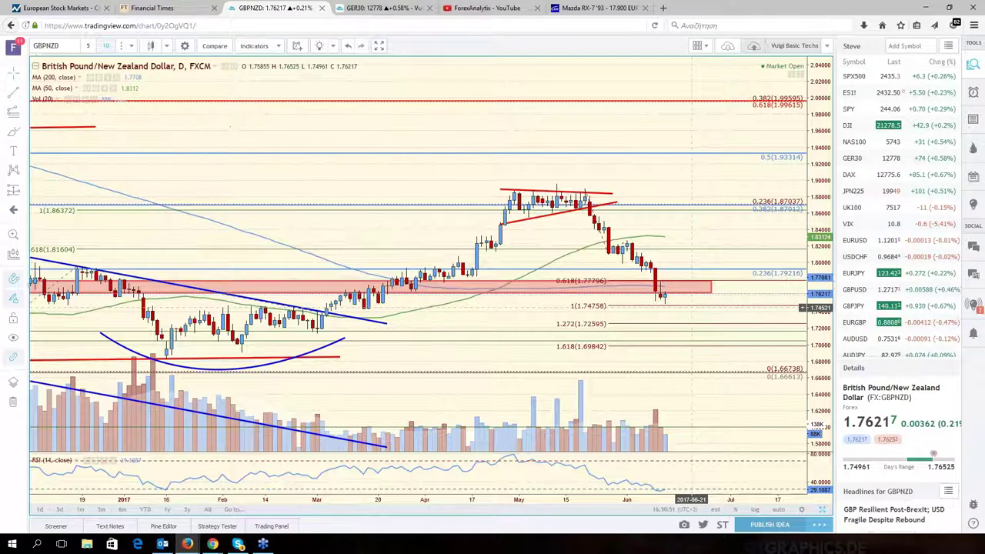
Zoom and pan the current chart to review earlier months of price history
scroll(692, 308, down, 2)
scroll(691, 307, down, 1)
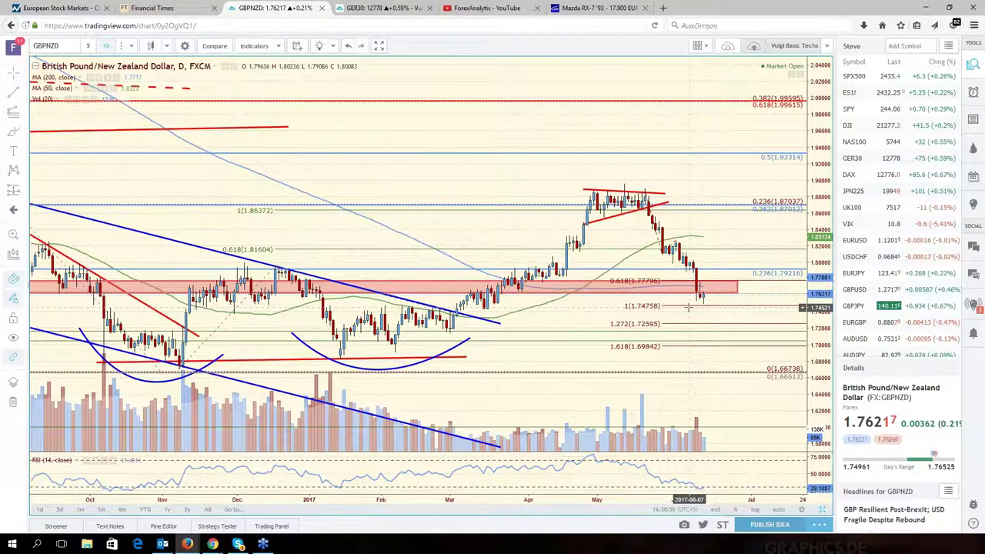
scroll(690, 307, down, 1)
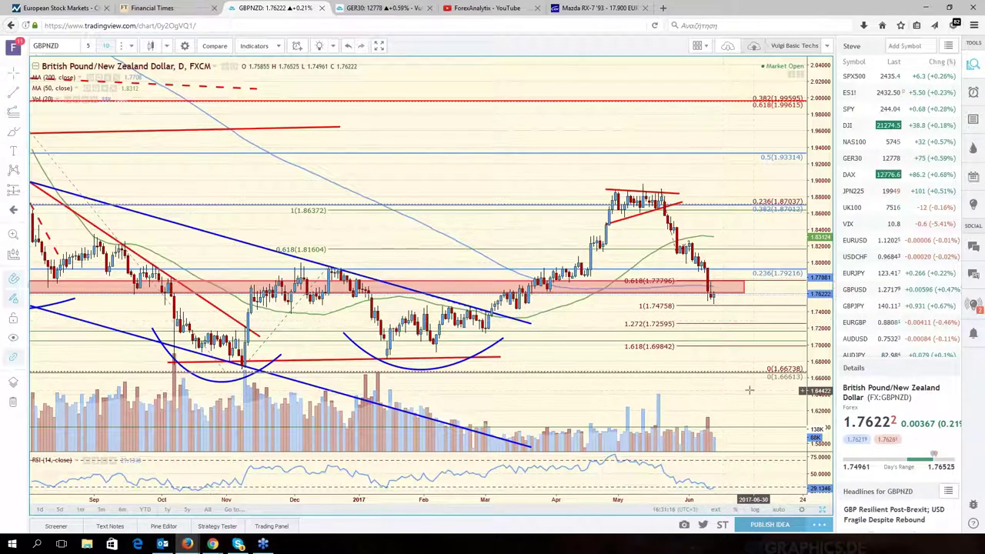
drag(749, 390, 786, 394)
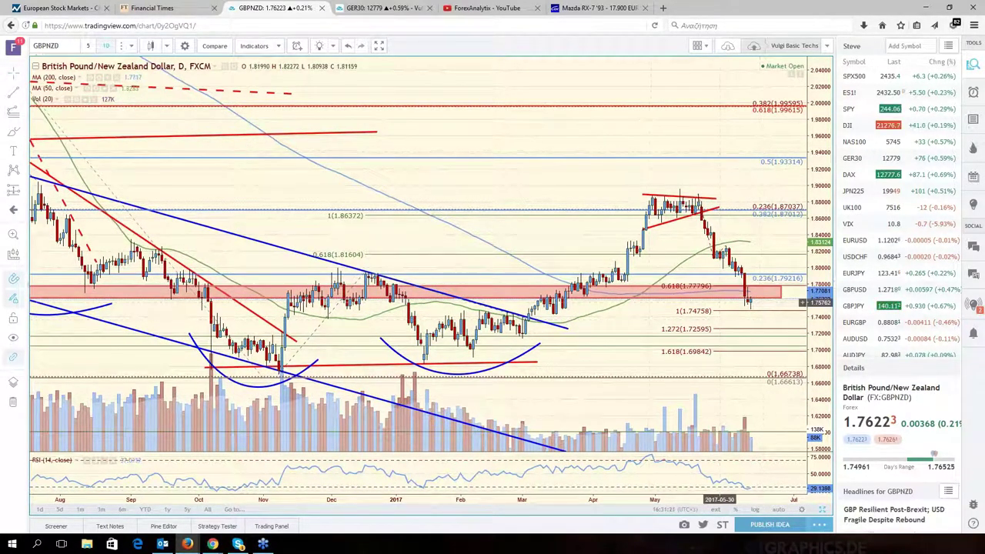
scroll(720, 231, up, 2)
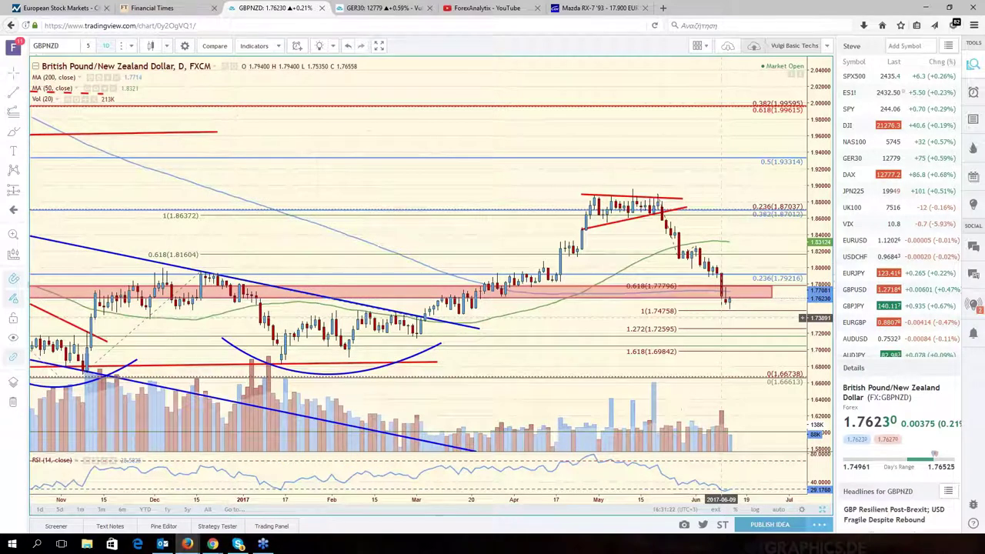
scroll(676, 237, up, 2)
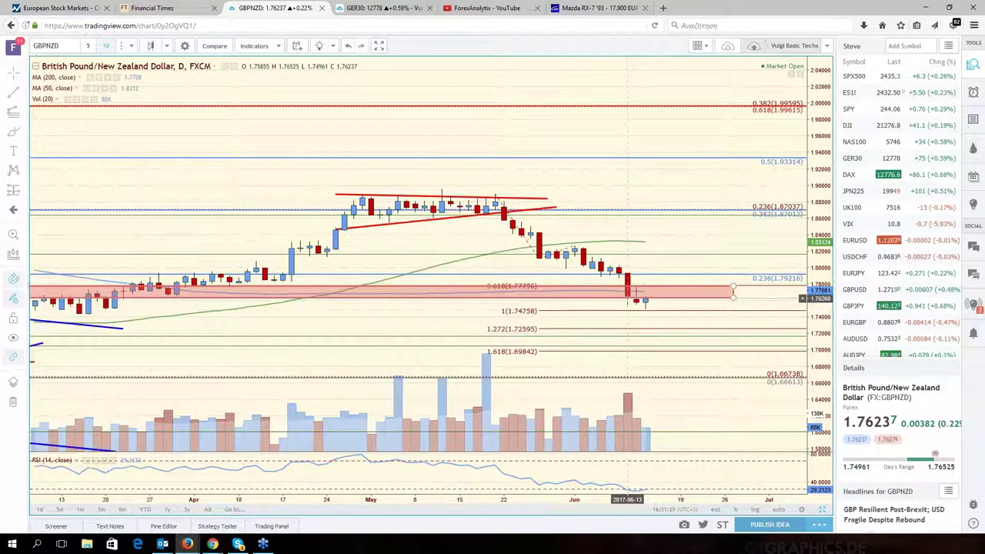
scroll(629, 310, down, 2)
scroll(631, 308, down, 1)
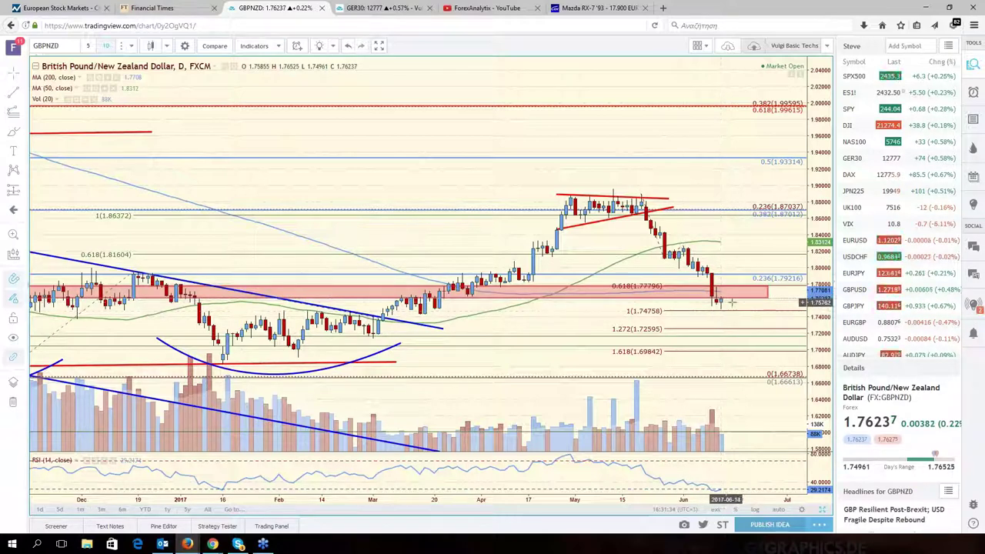
scroll(734, 302, down, 1)
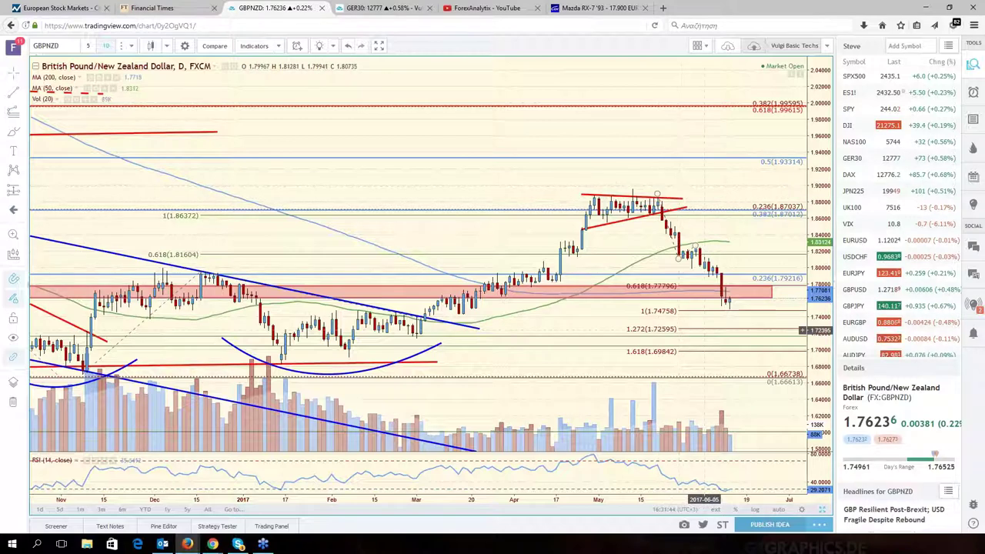
scroll(645, 300, down, 2)
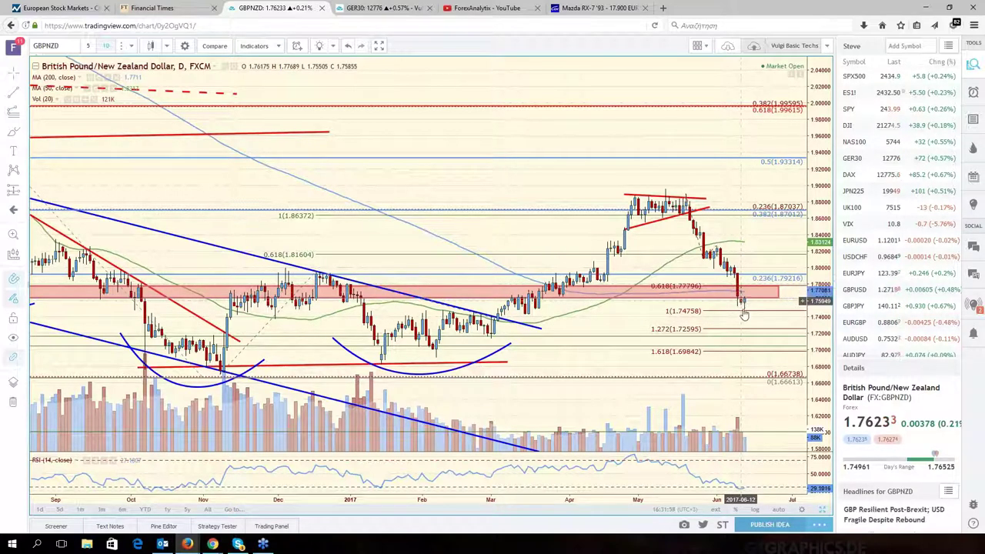
scroll(748, 315, down, 1)
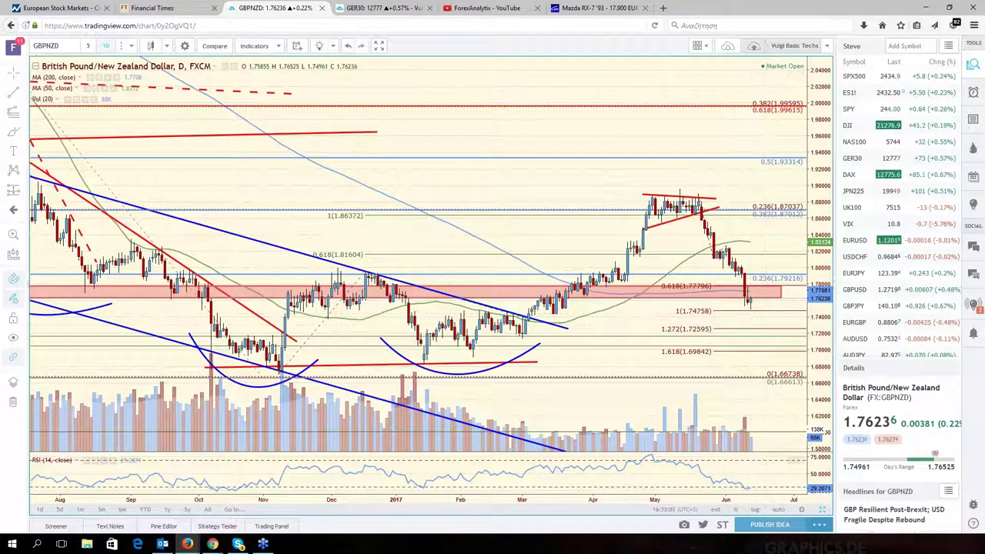
Replace USD/CAD with XAGUSD in the six-chart grid and maximize the silver chart
click(822, 512)
click(315, 400)
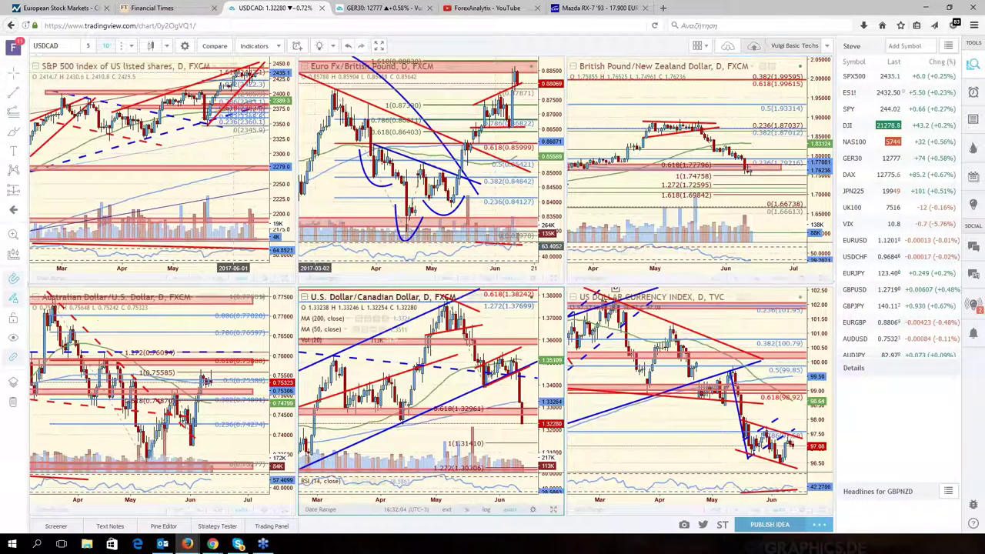
text(XAGUSD)
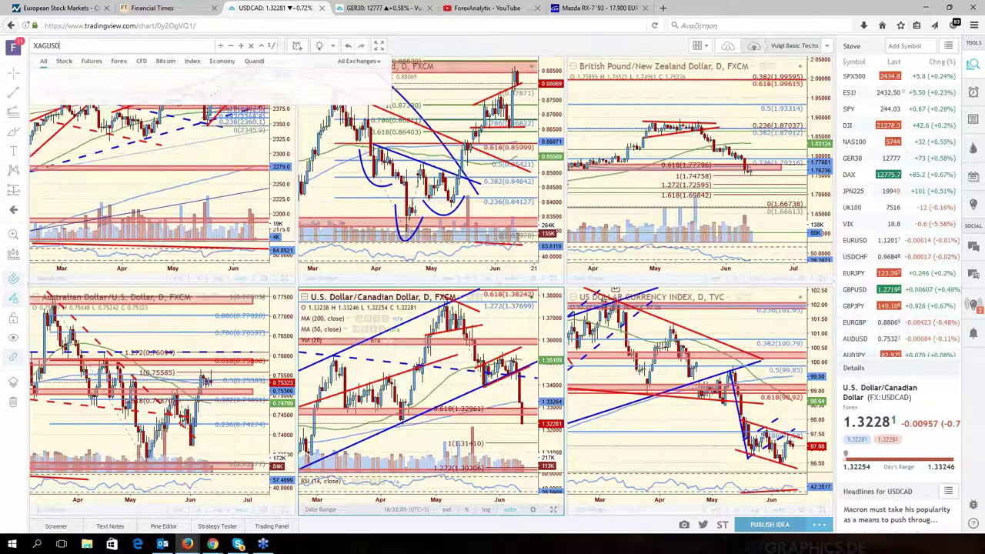
key(Return)
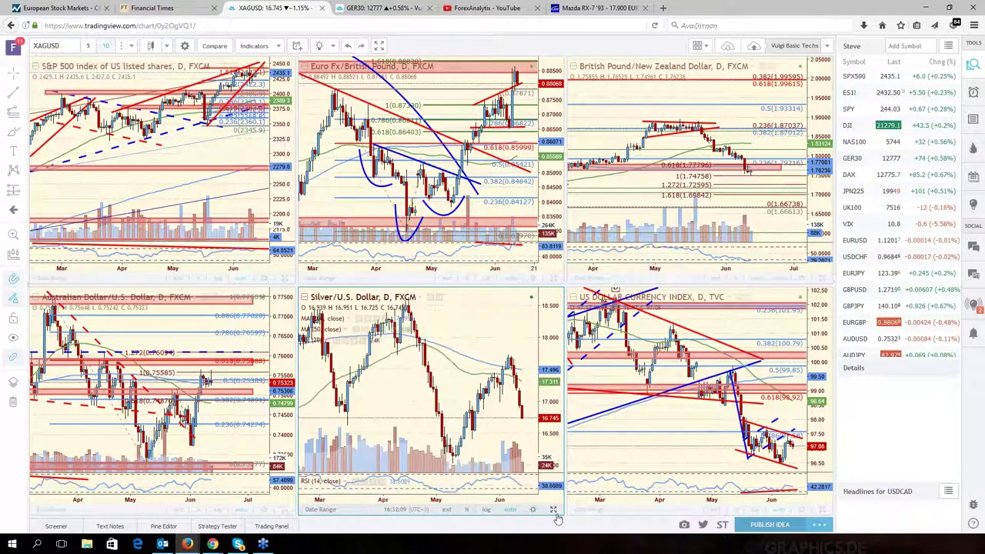
click(553, 510)
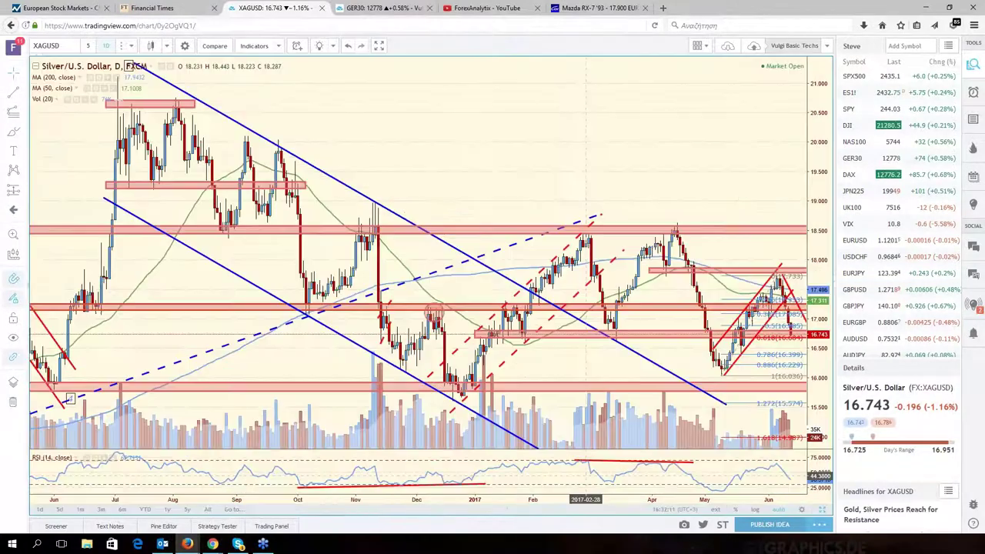
drag(793, 348, 782, 346)
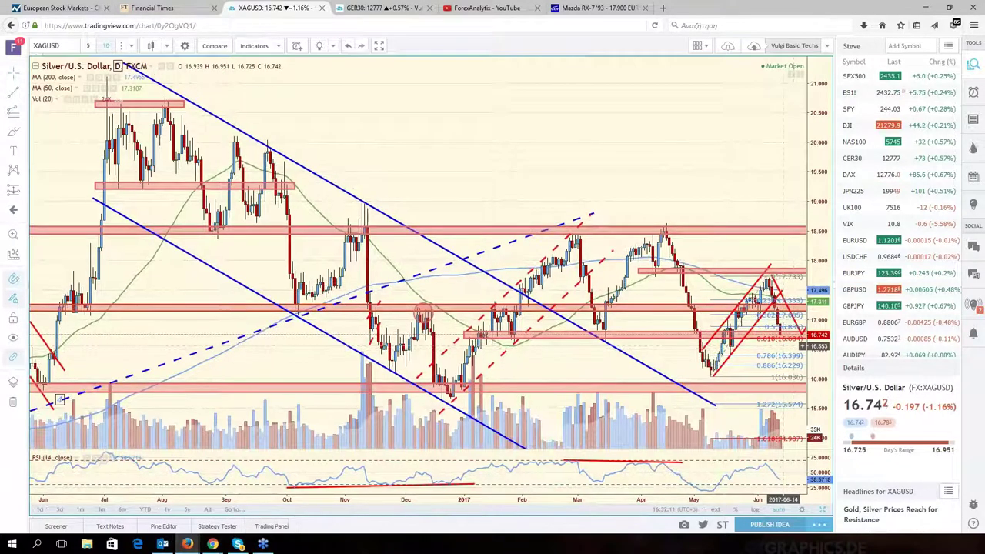
scroll(781, 347, up, 3)
scroll(731, 352, up, 1)
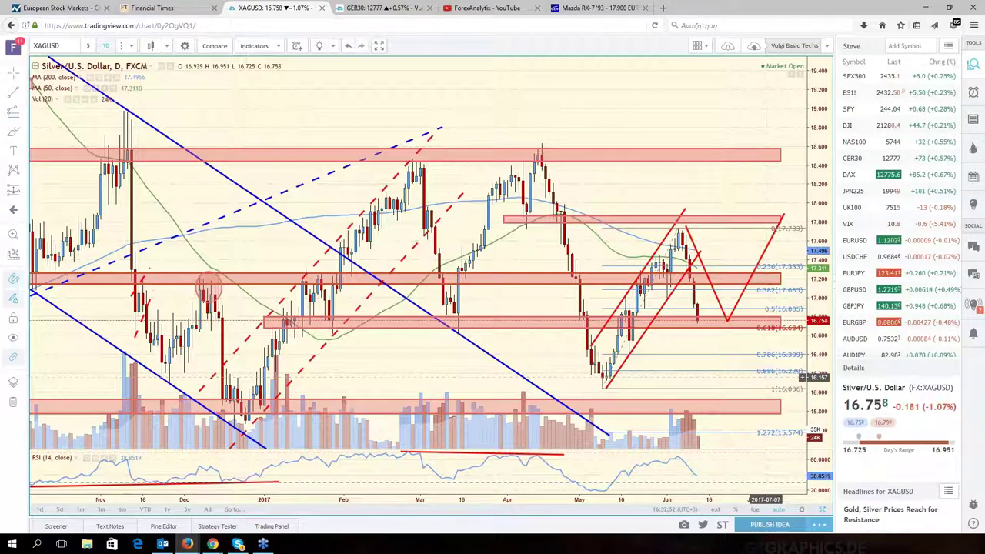
scroll(637, 326, down, 2)
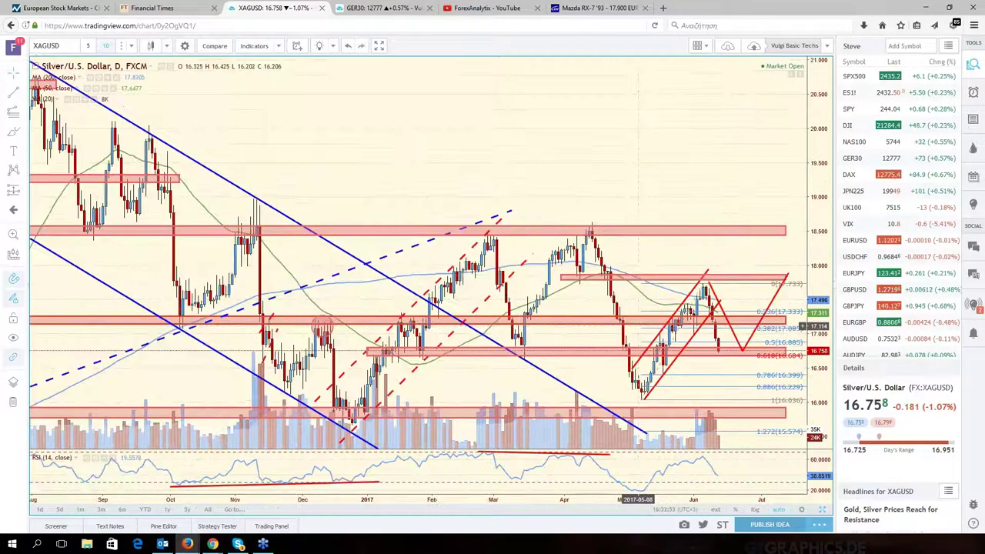
scroll(637, 326, down, 2)
scroll(658, 337, up, 1)
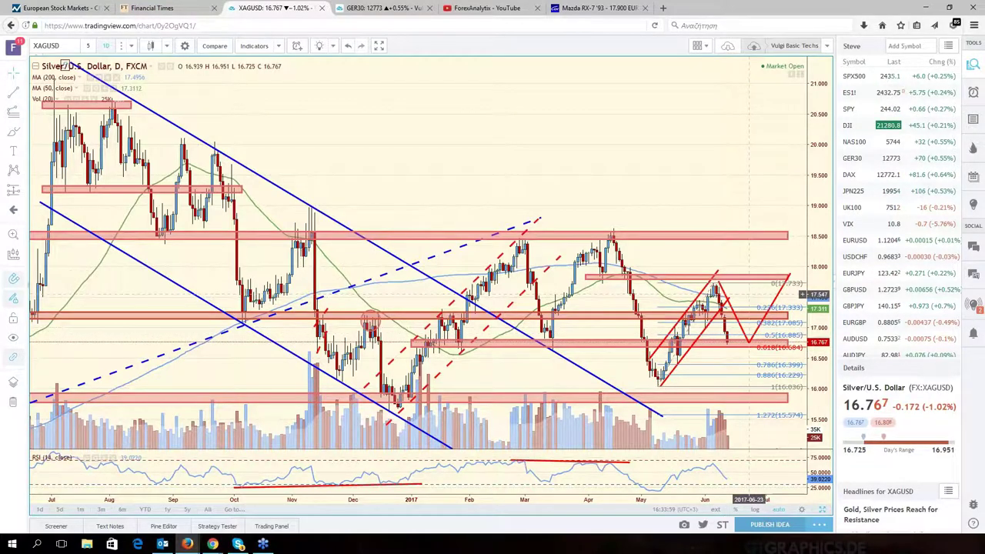
mouse_move(734, 268)
mouse_down()
mouse_move(773, 280)
mouse_move(731, 270)
mouse_up()
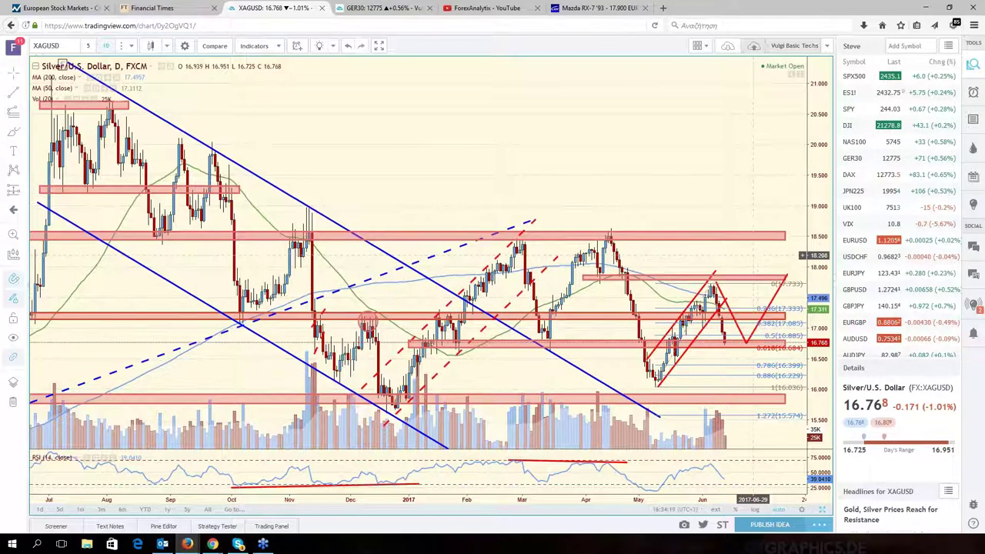
drag(752, 255, 821, 262)
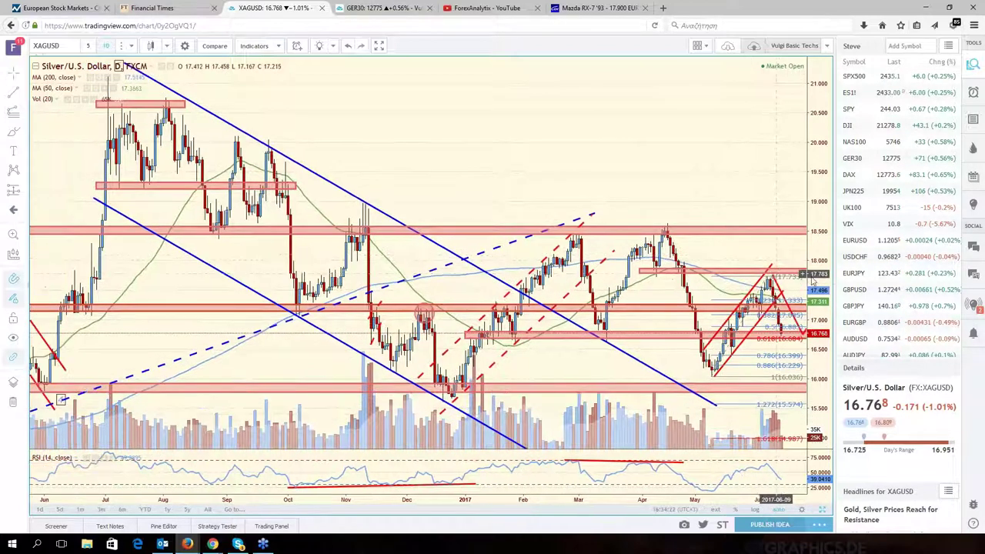
From the six-chart grid, maximize the GBP/NZD pane and switch its symbol to GBPAUD
click(823, 514)
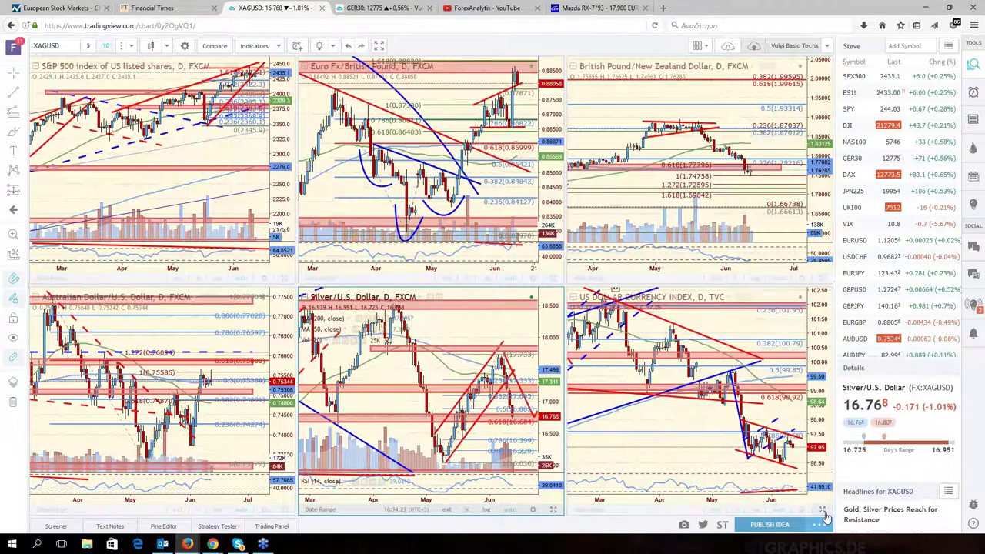
click(777, 136)
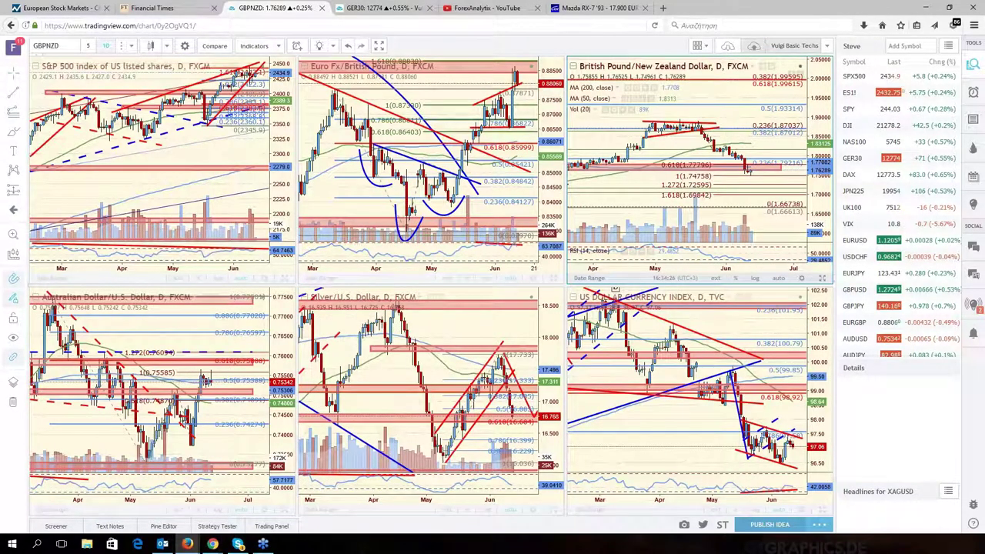
click(822, 277)
click(54, 45)
text(GBPAU)
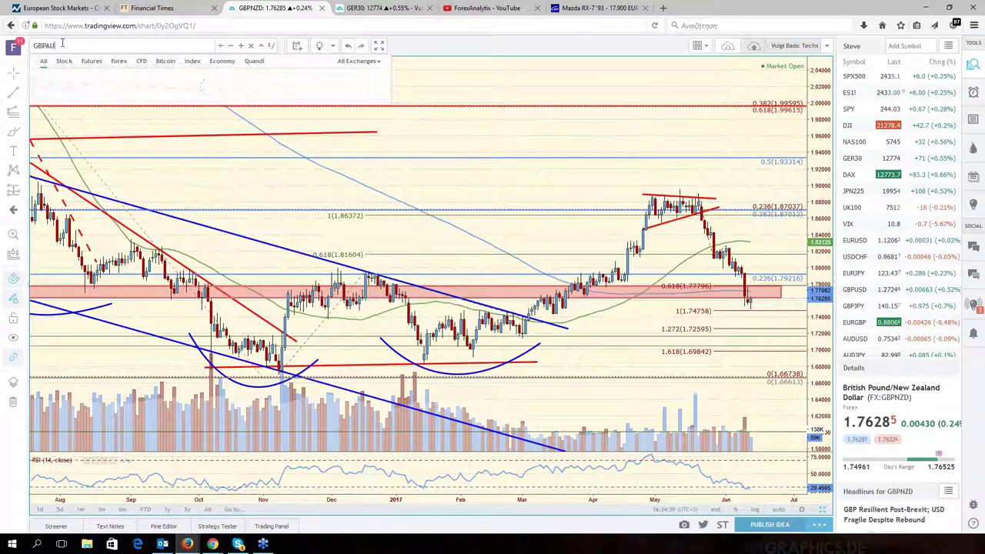
text(D)
key(Return)
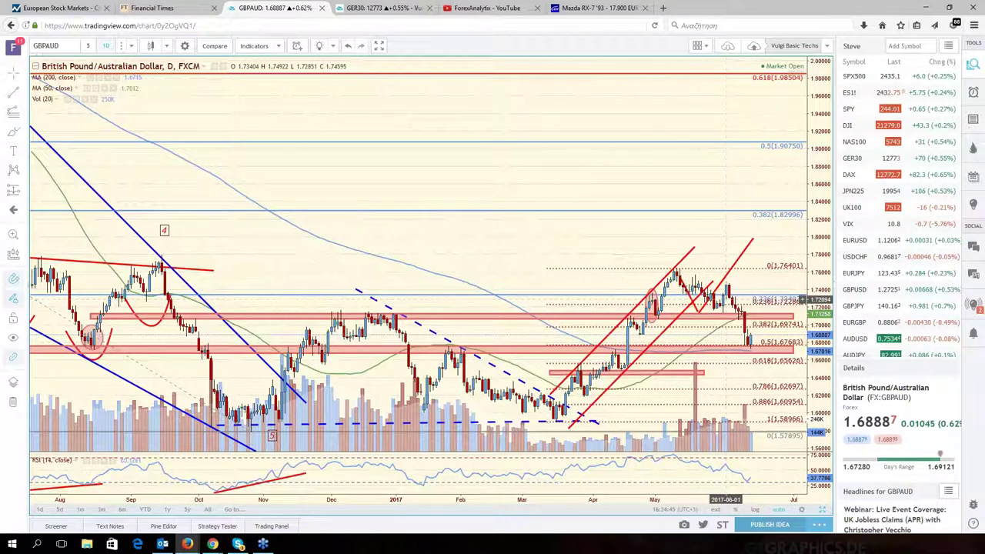
click(698, 310)
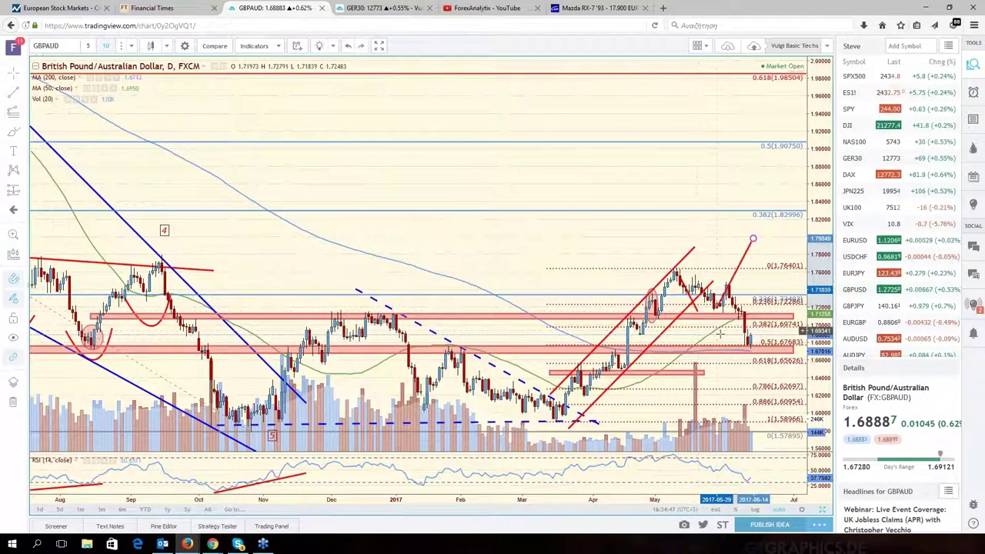
mouse_move(720, 334)
mouse_down()
mouse_move(754, 338)
mouse_move(754, 349)
mouse_up()
drag(753, 238, 799, 235)
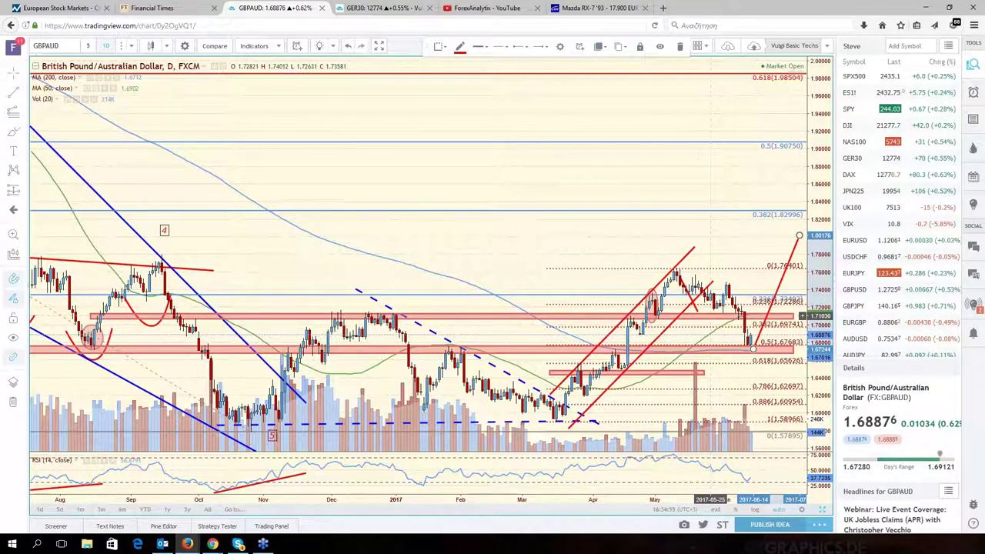
click(716, 300)
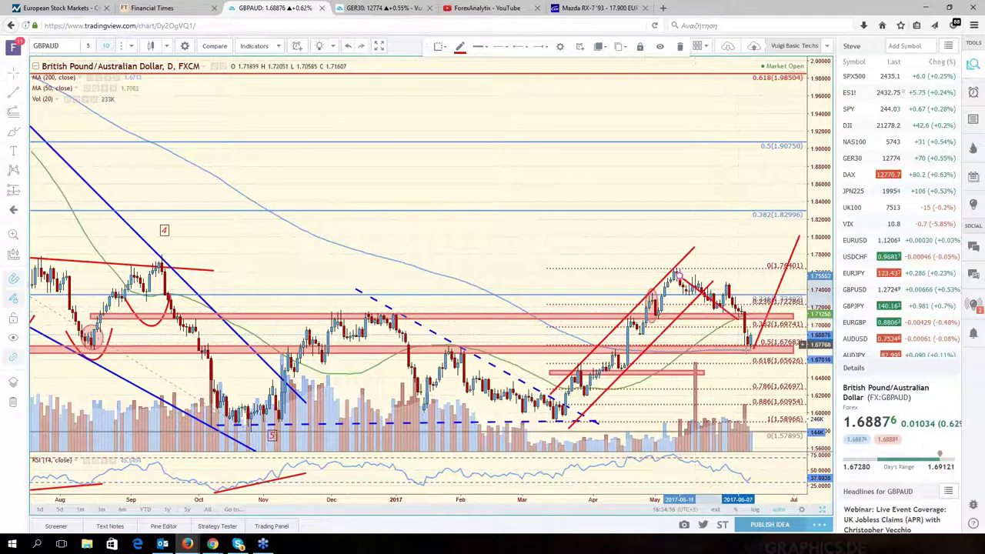
drag(742, 316, 750, 350)
click(799, 234)
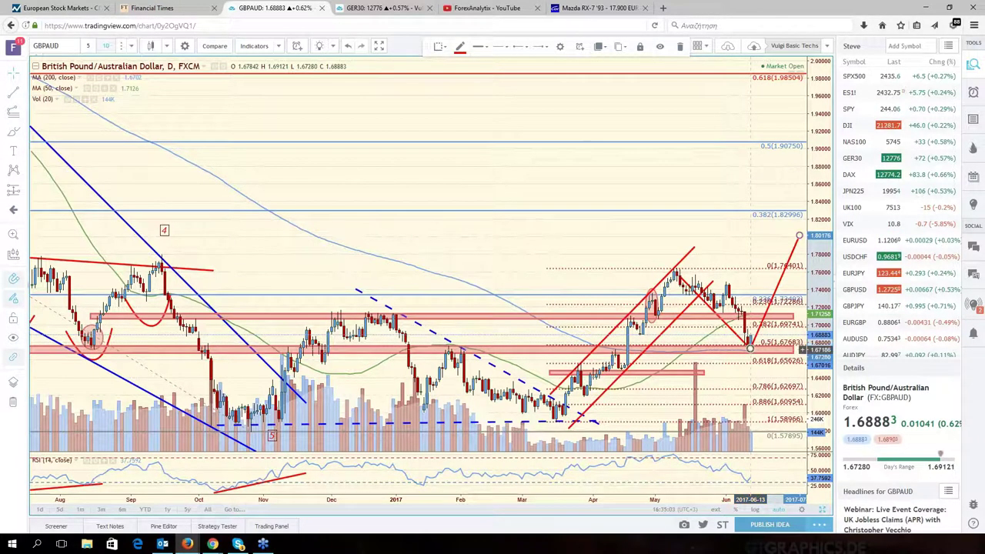
right_click(750, 349)
click(761, 368)
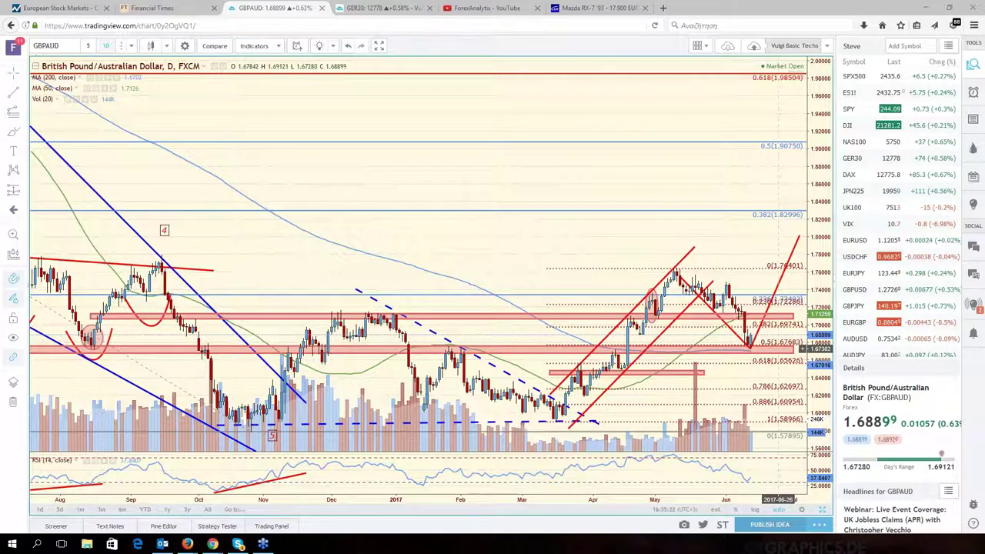
Zoom out the GBPAUD daily chart so price history back to July shows
scroll(777, 348, down, 1)
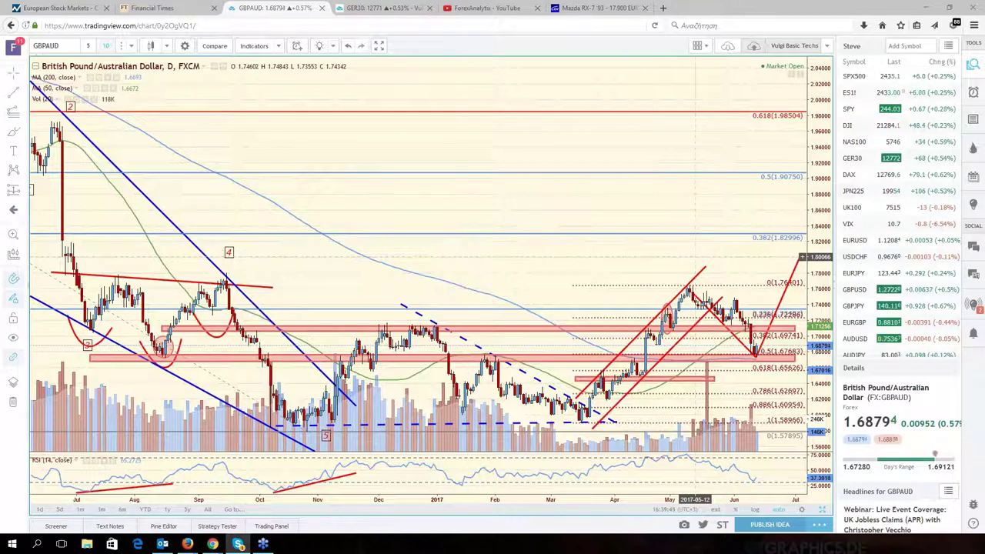
Restore the grid, load GBPUSD top-right and NZDUSD in place of the Australian Dollar pane
click(822, 511)
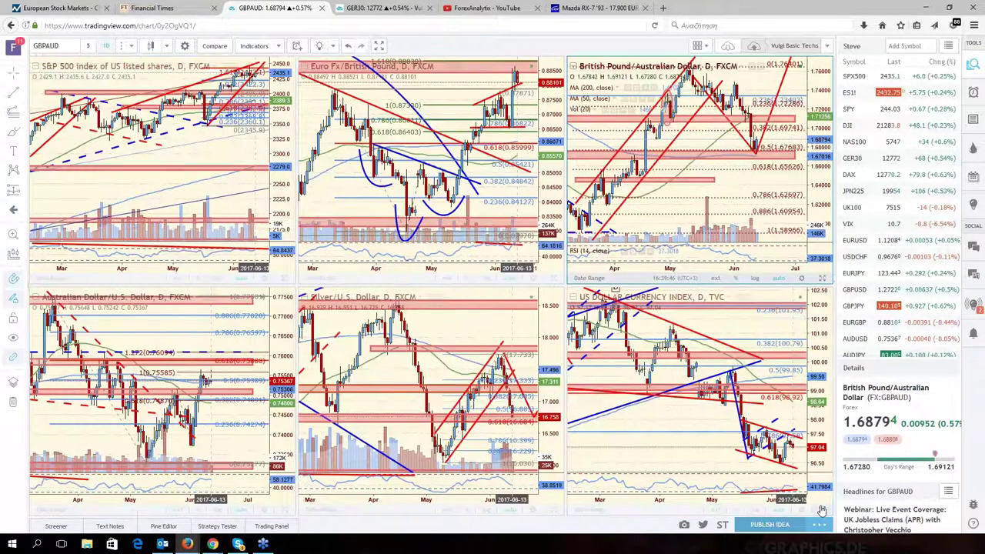
scroll(751, 186, up, 2)
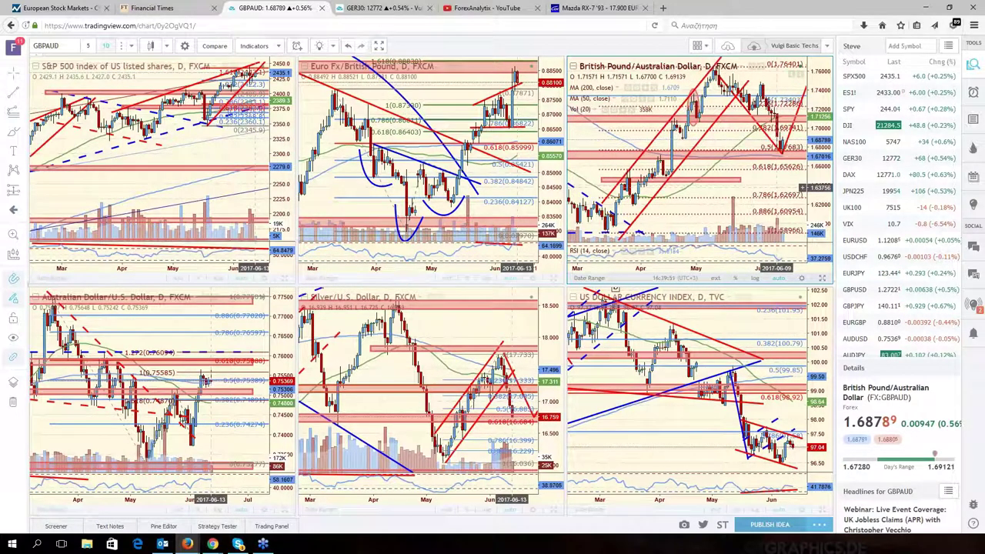
scroll(896, 244, down, 1)
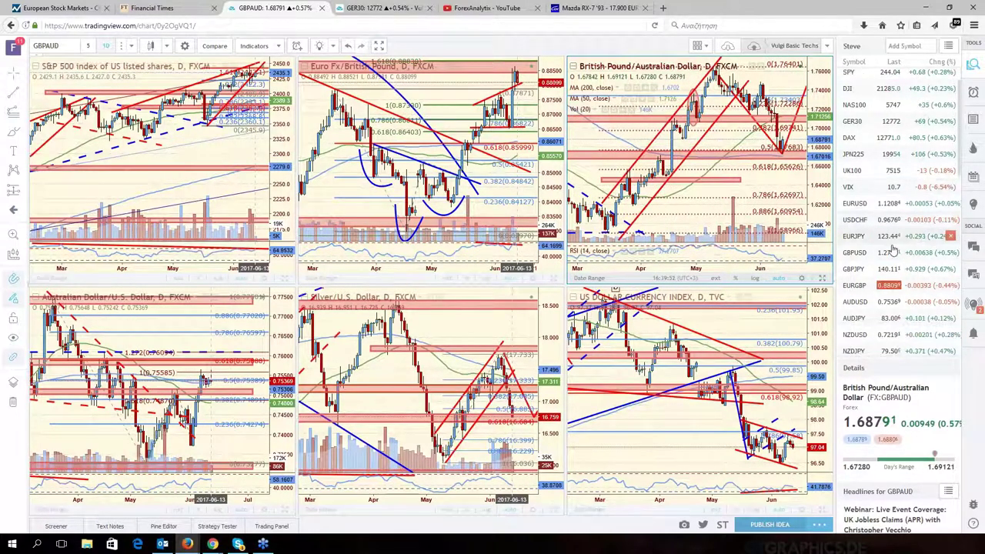
click(875, 262)
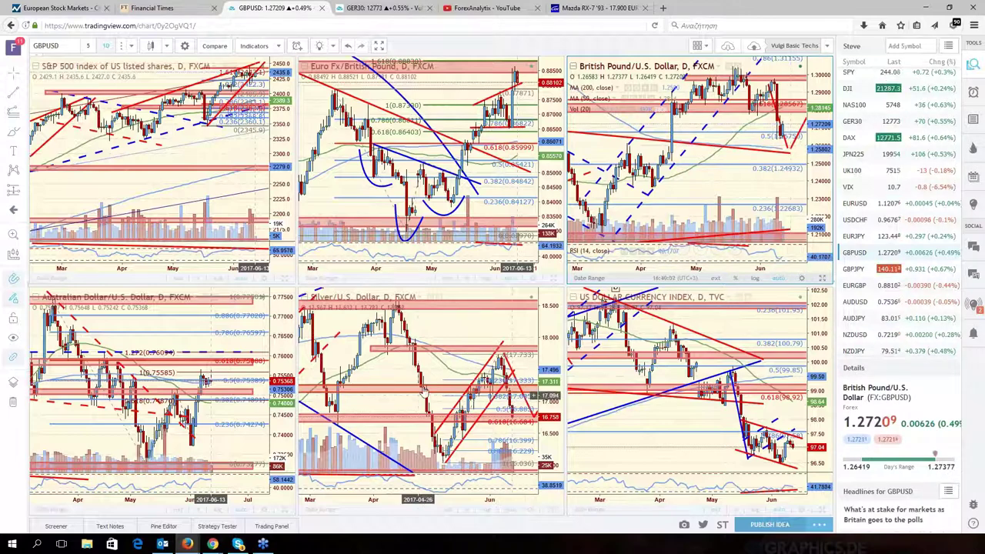
click(504, 332)
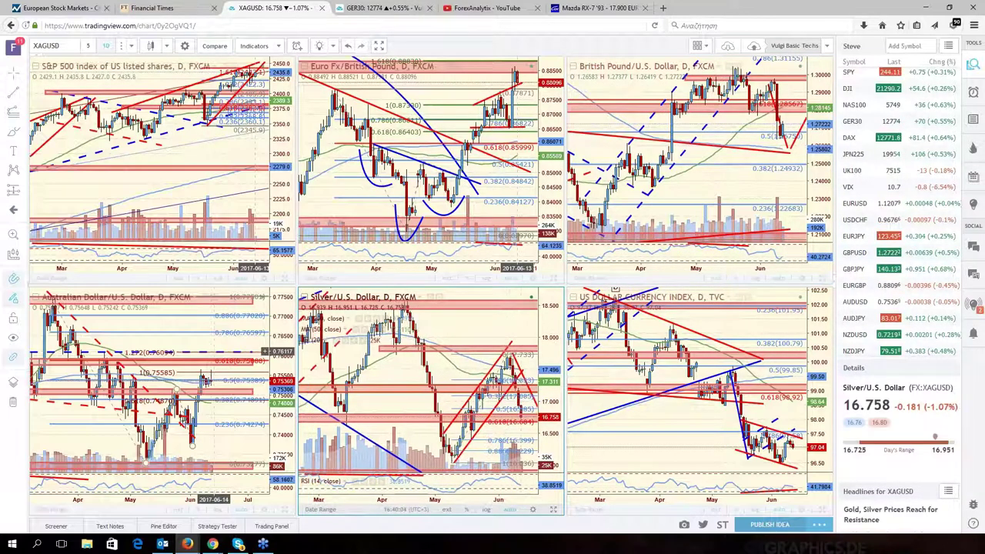
click(264, 345)
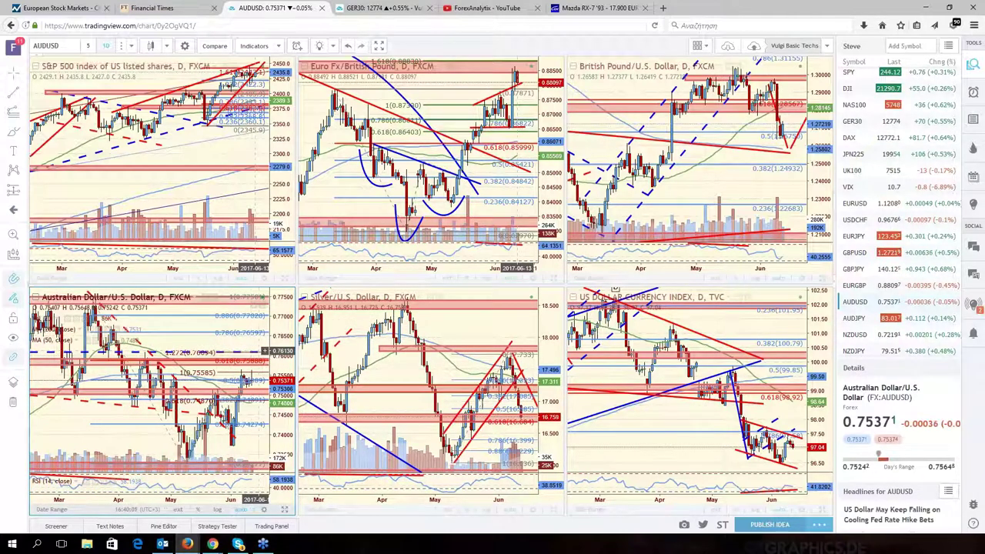
click(861, 335)
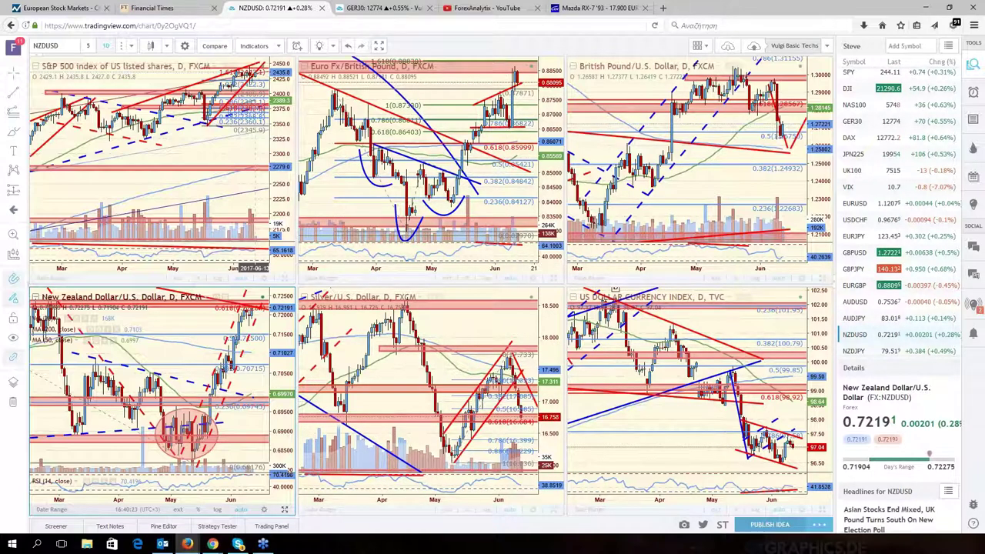
Briefly maximize NZDUSD, then restore the grid and make the Silver pane active
key(alt+Return)
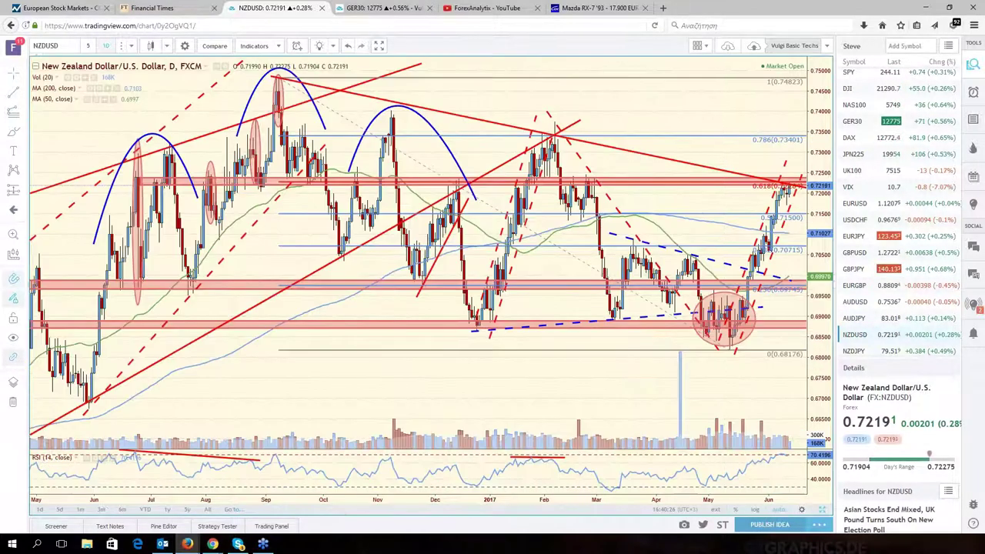
click(823, 510)
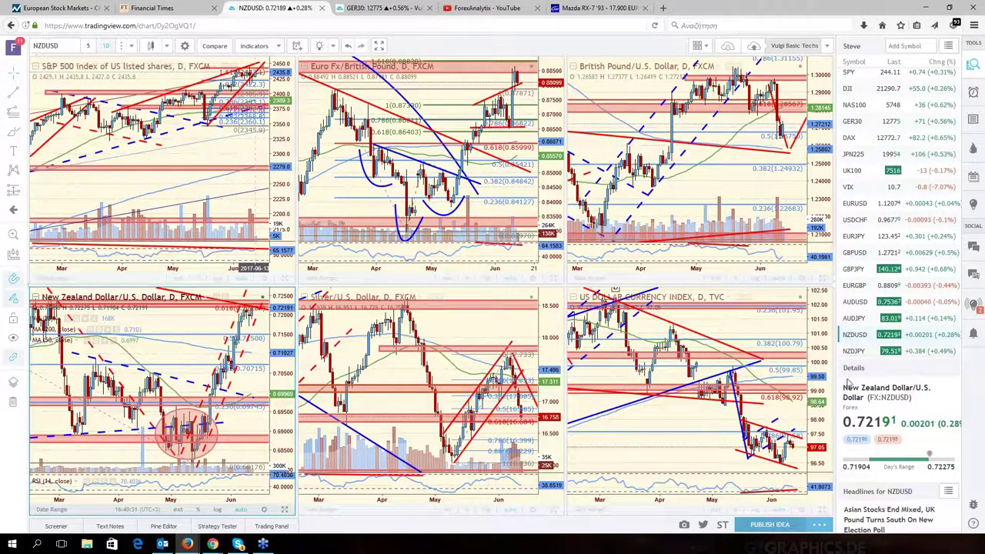
click(511, 328)
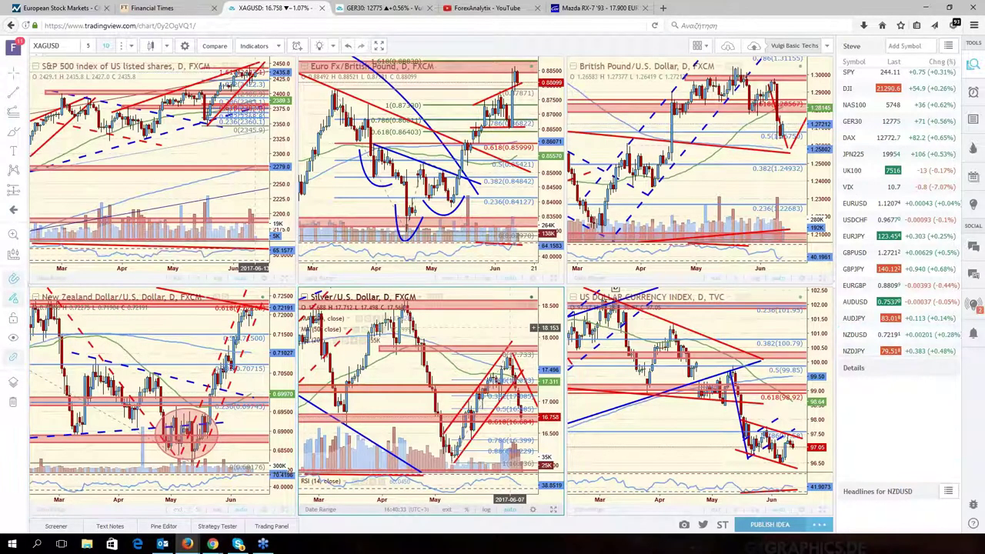
scroll(897, 293, down, 3)
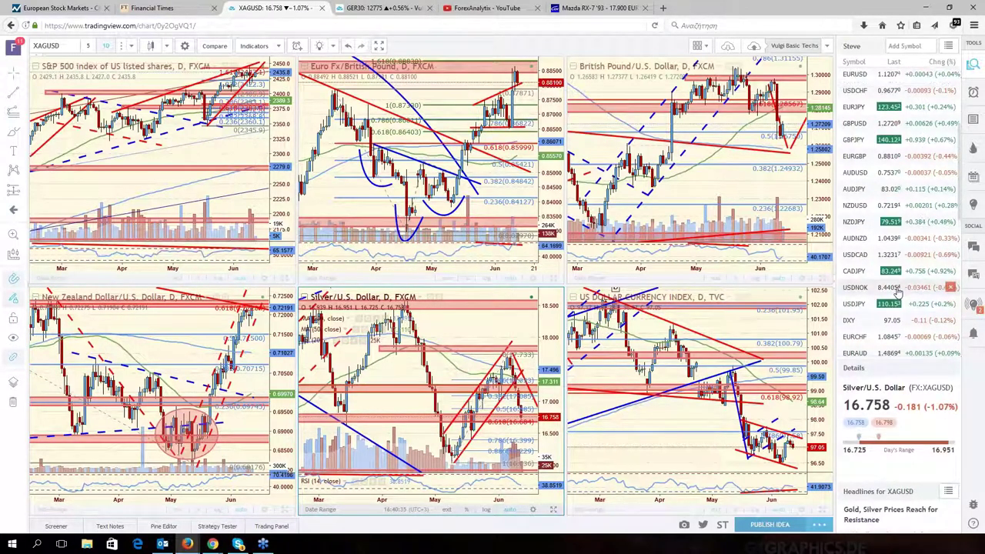
scroll(897, 293, up, 5)
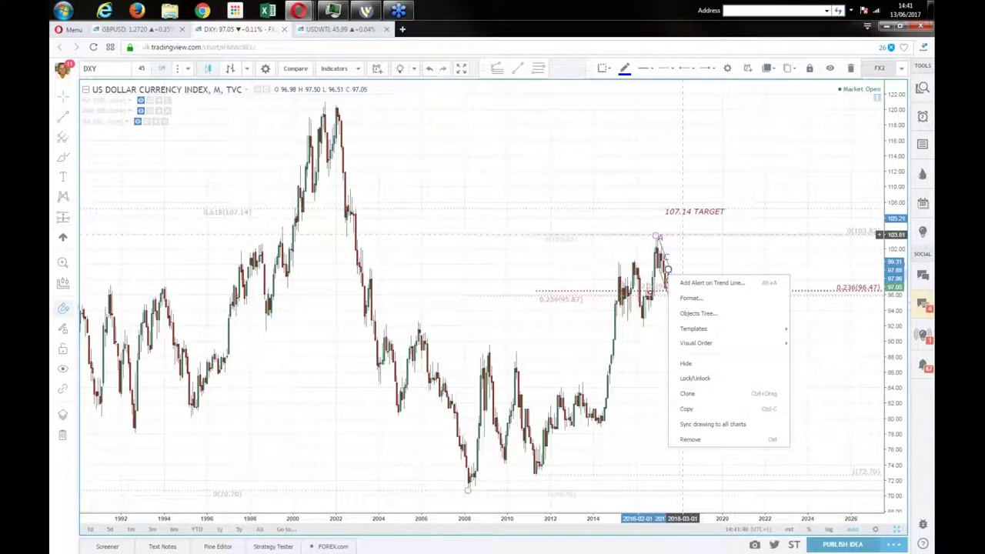
click(682, 252)
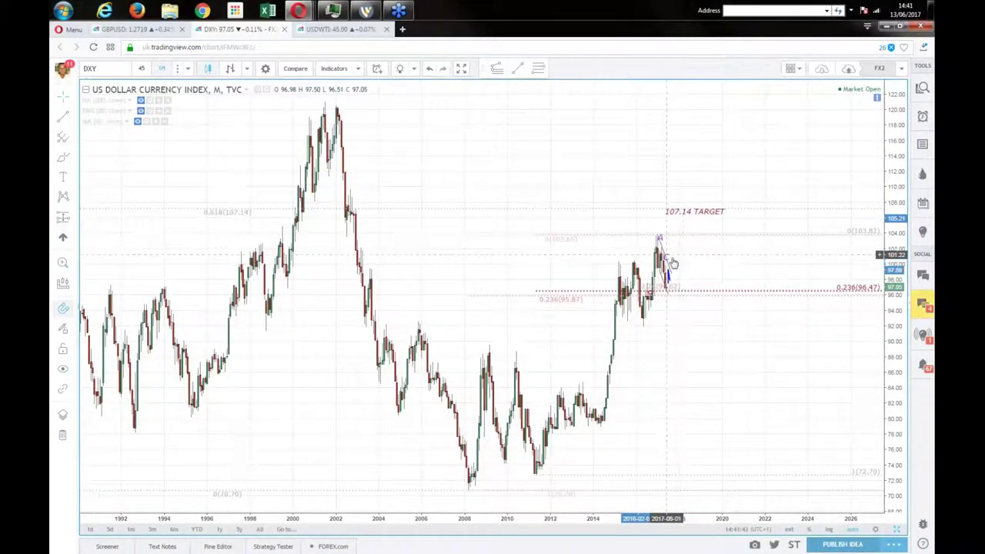
right_click(667, 257)
click(667, 277)
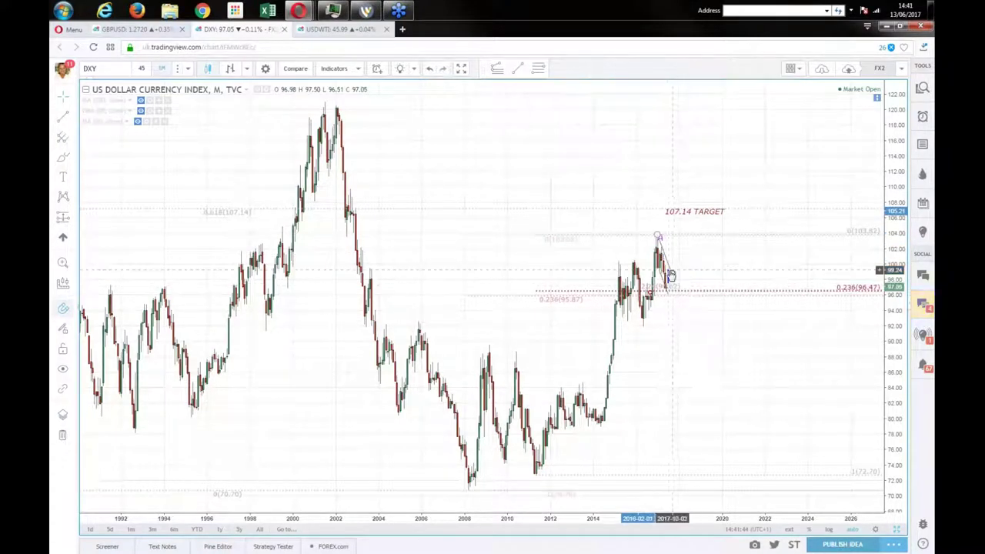
right_click(669, 274)
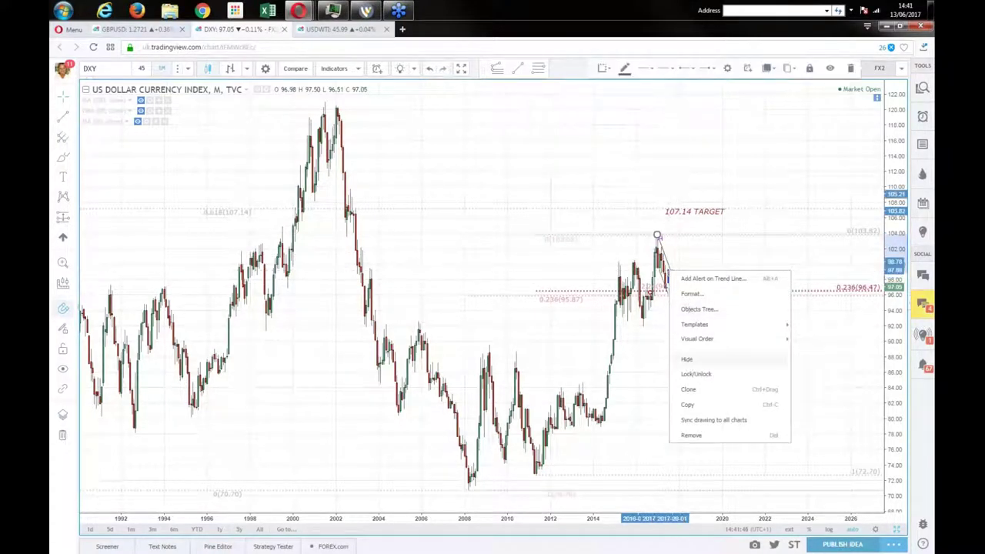
click(666, 248)
right_click(666, 249)
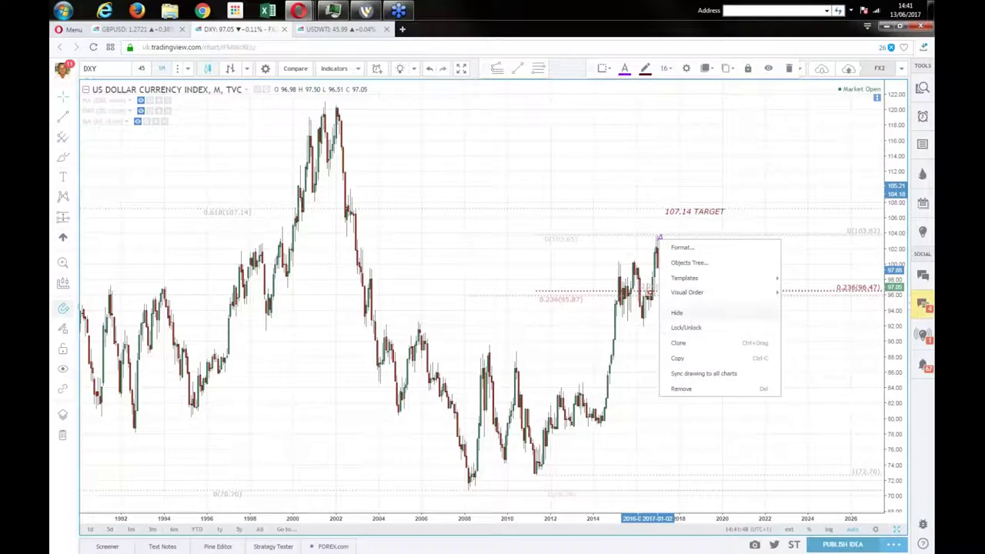
click(641, 477)
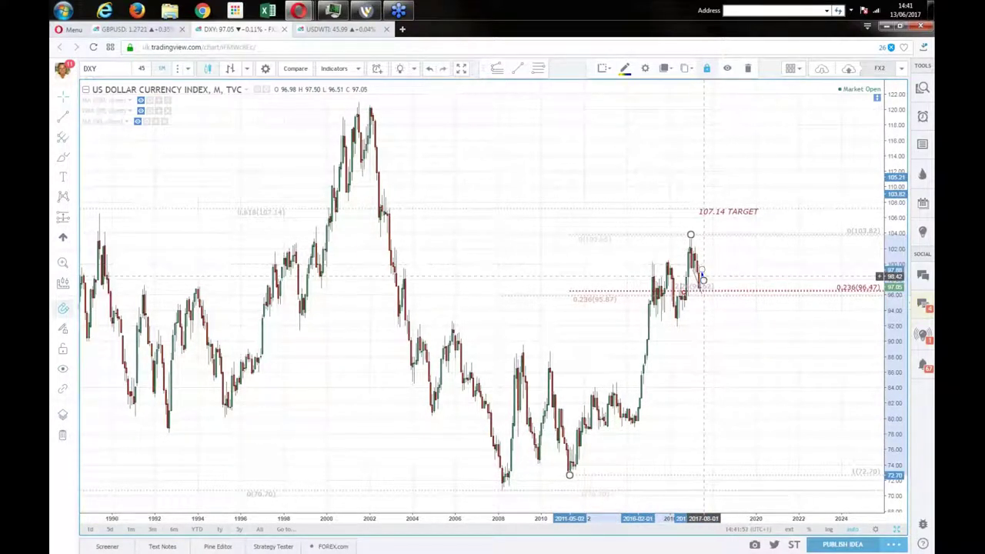
right_click(701, 276)
click(701, 274)
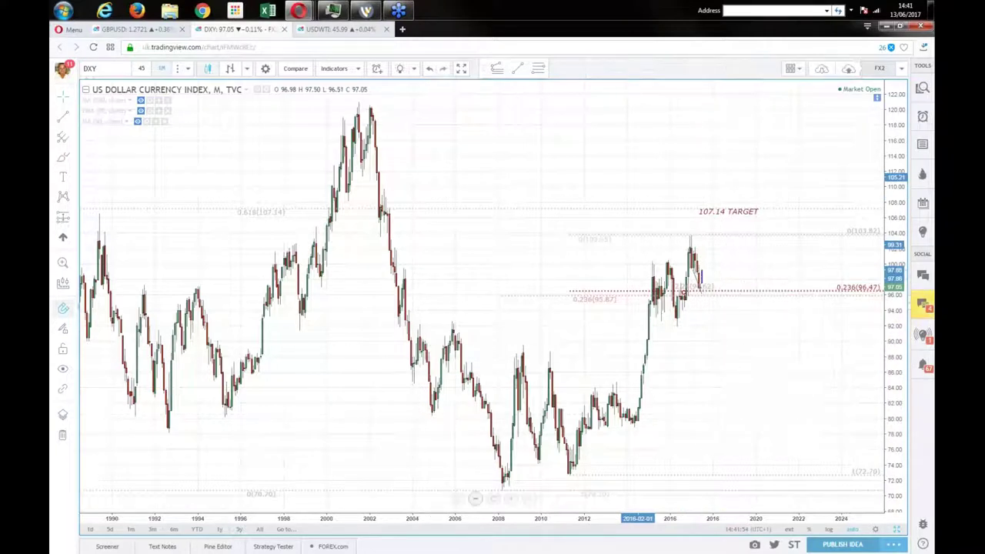
click(570, 475)
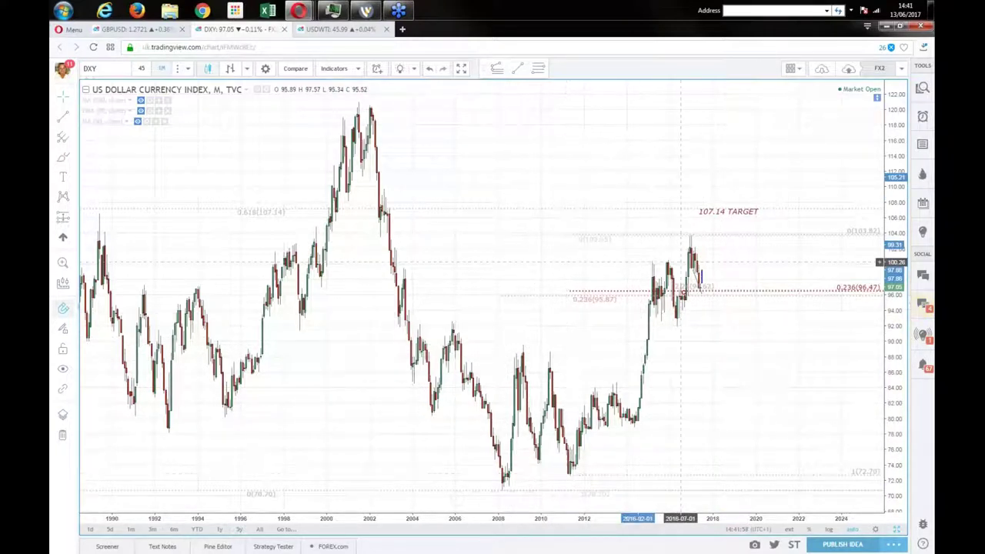
right_click(701, 273)
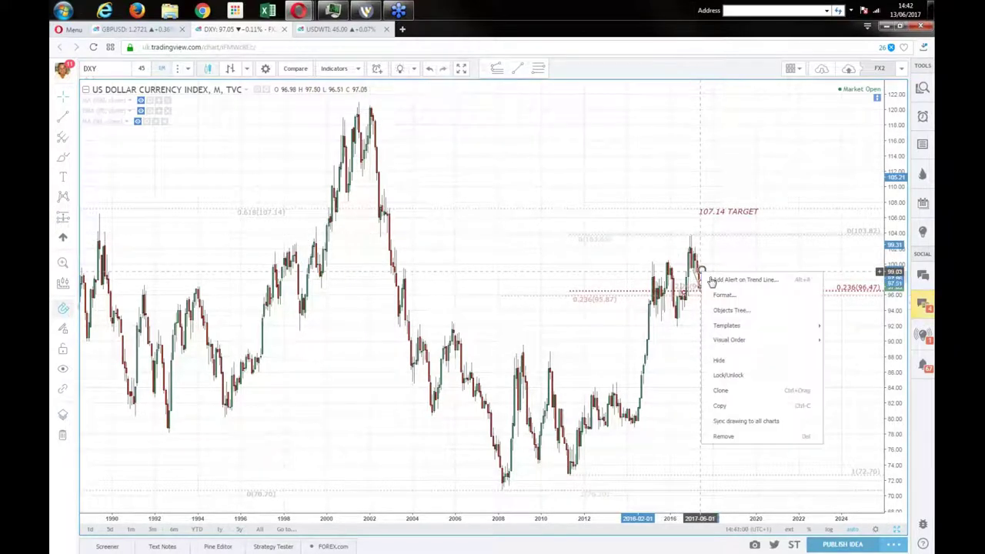
key(Escape)
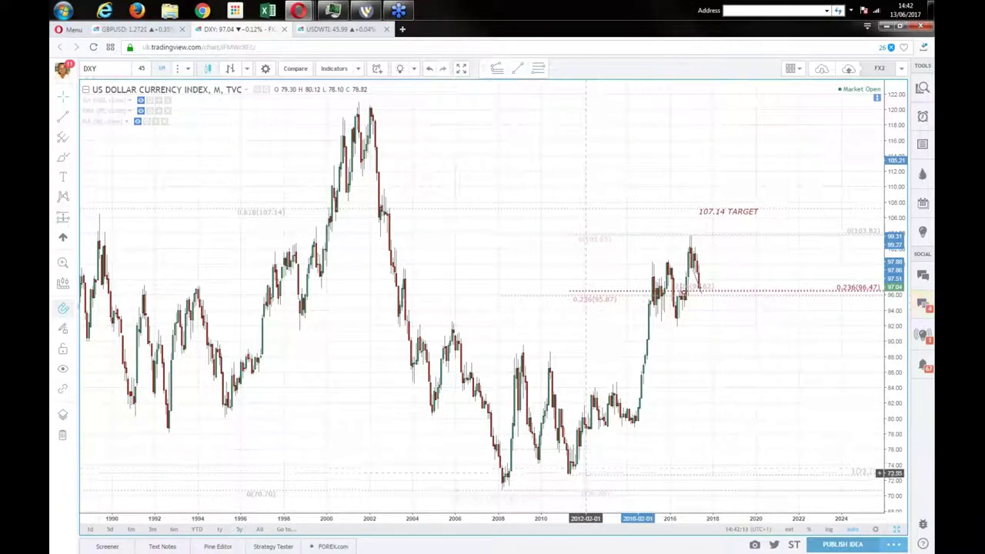
Enable the 0.382 level in red on the DXY Fibonacci retracement
click(585, 473)
right_click(586, 473)
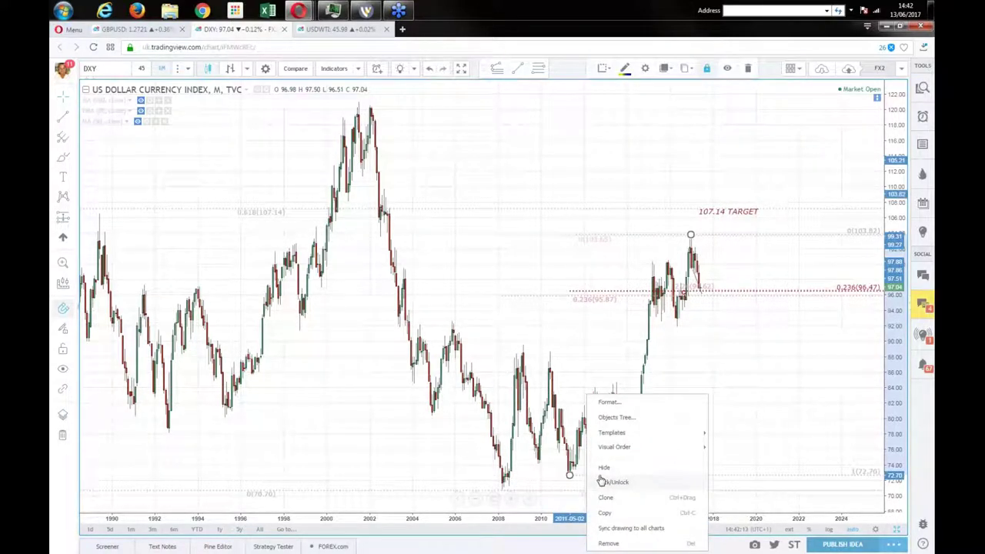
click(609, 403)
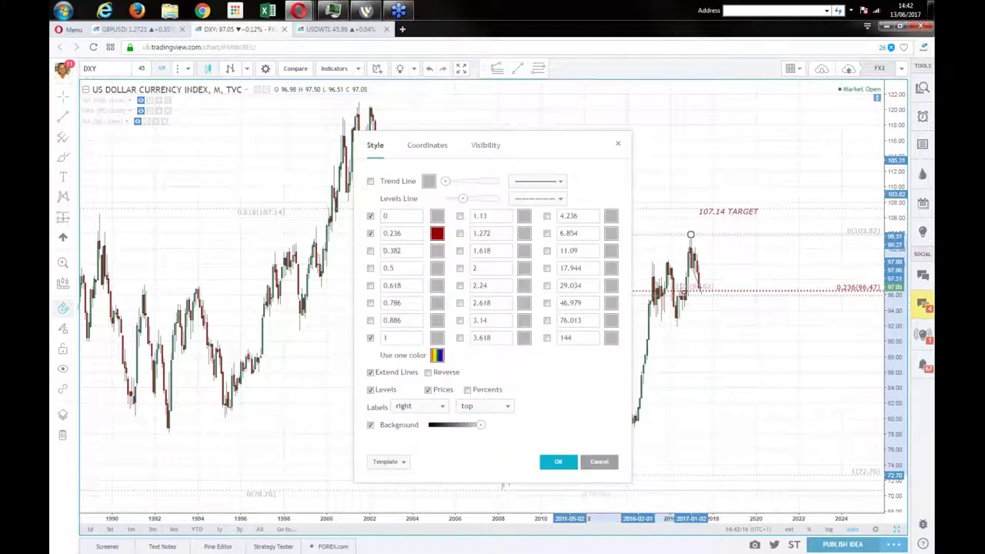
click(371, 251)
click(436, 250)
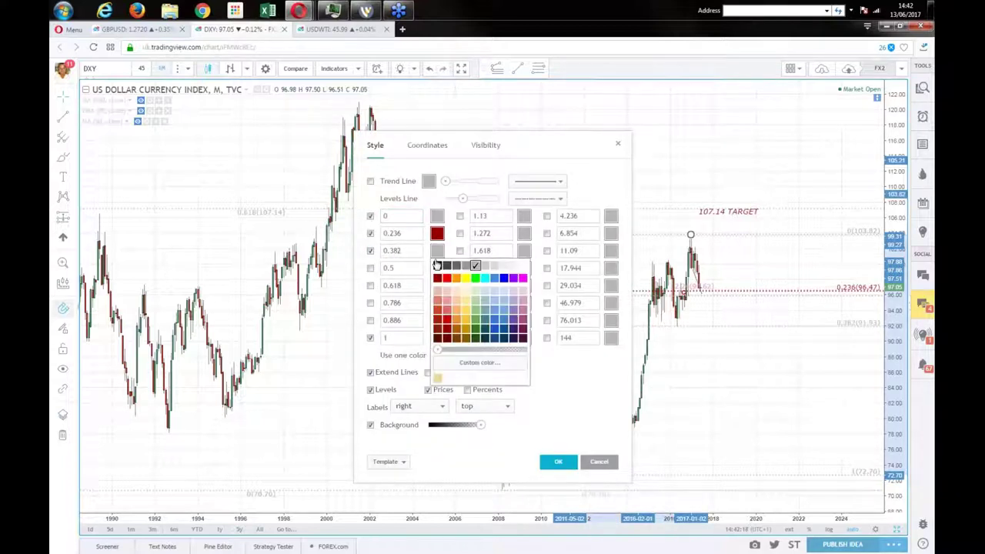
click(447, 320)
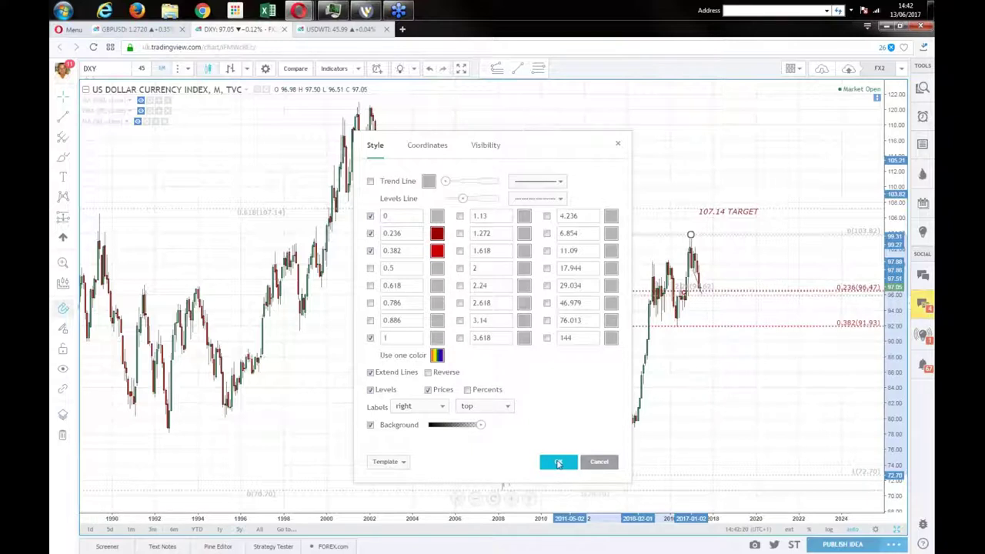
click(558, 463)
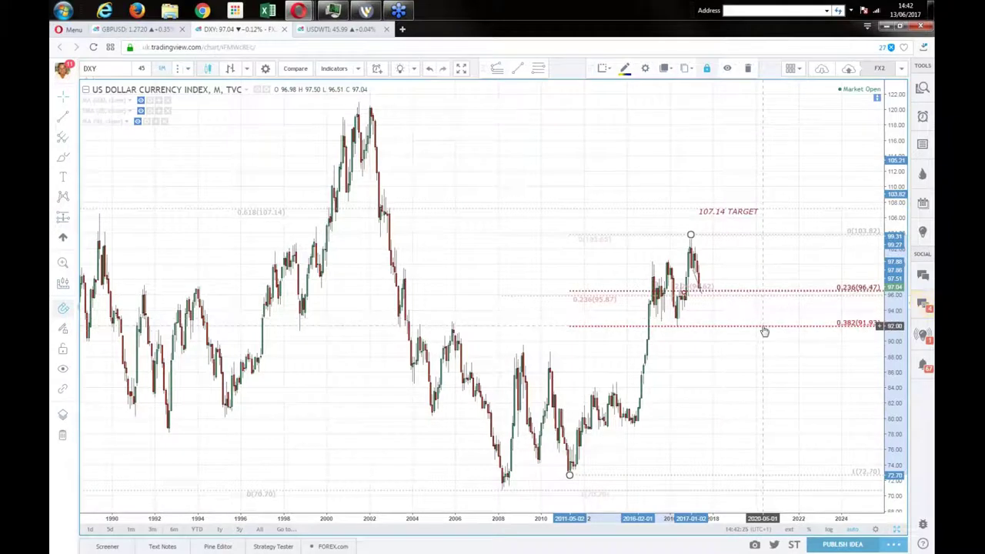
Inspect the Fibonacci drawings at the 2011 low and 2017 high, then deselect them
click(785, 359)
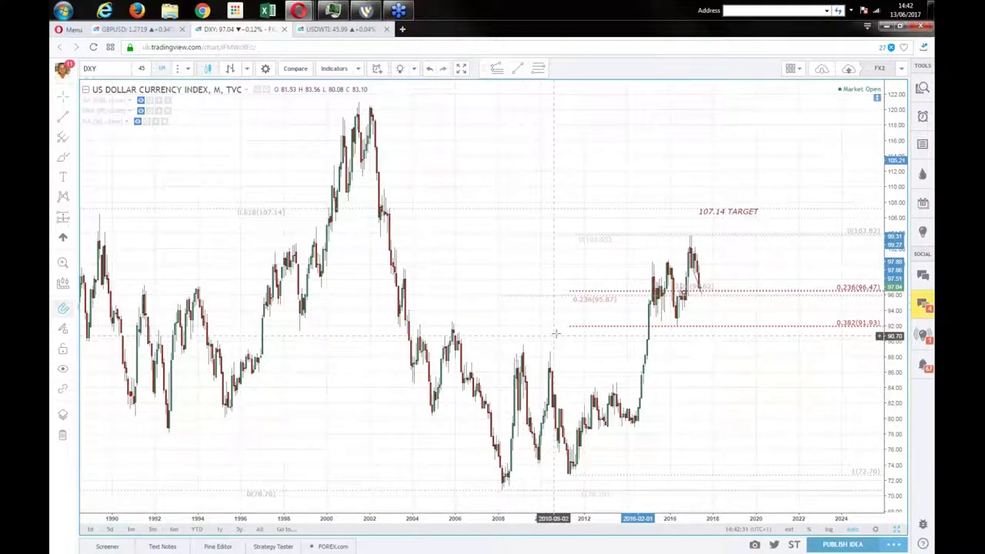
click(689, 235)
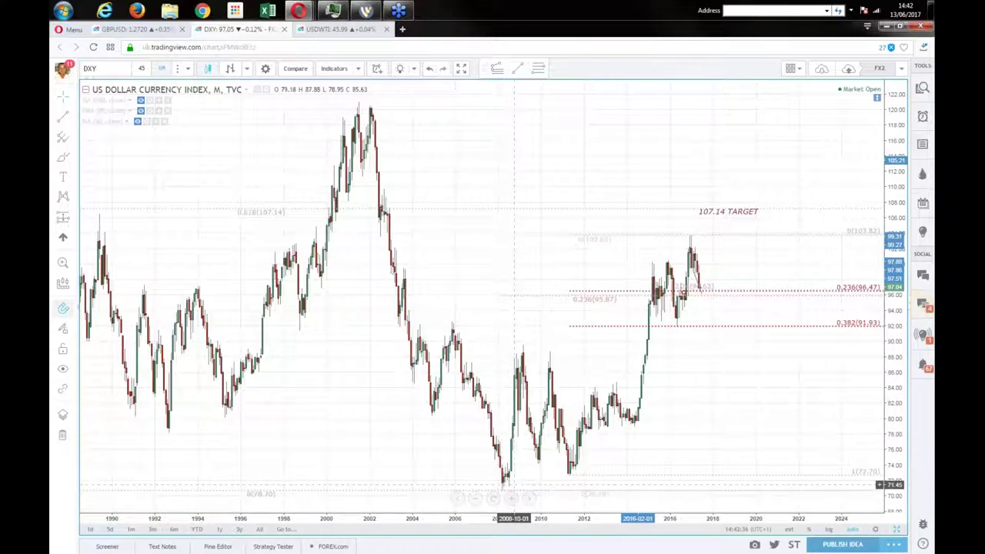
click(501, 491)
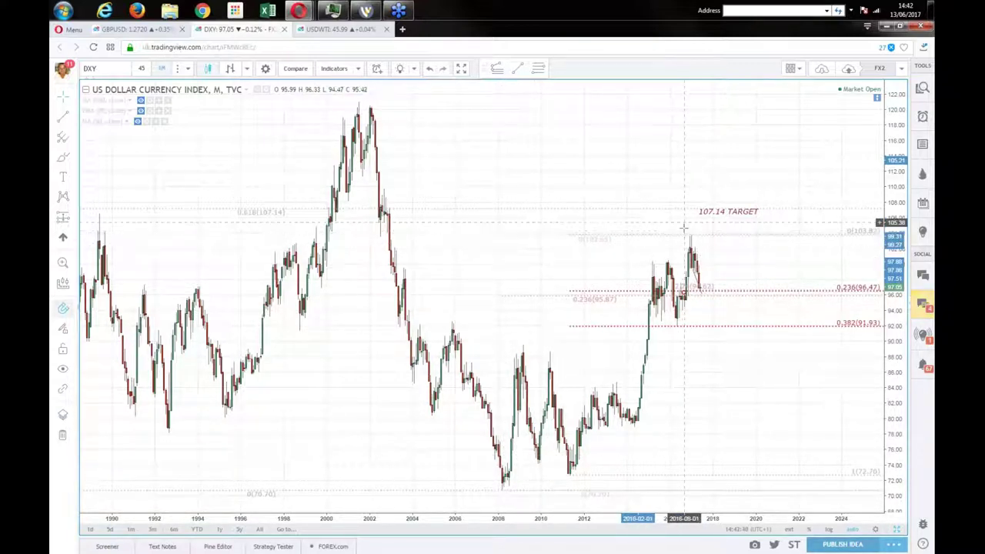
click(488, 443)
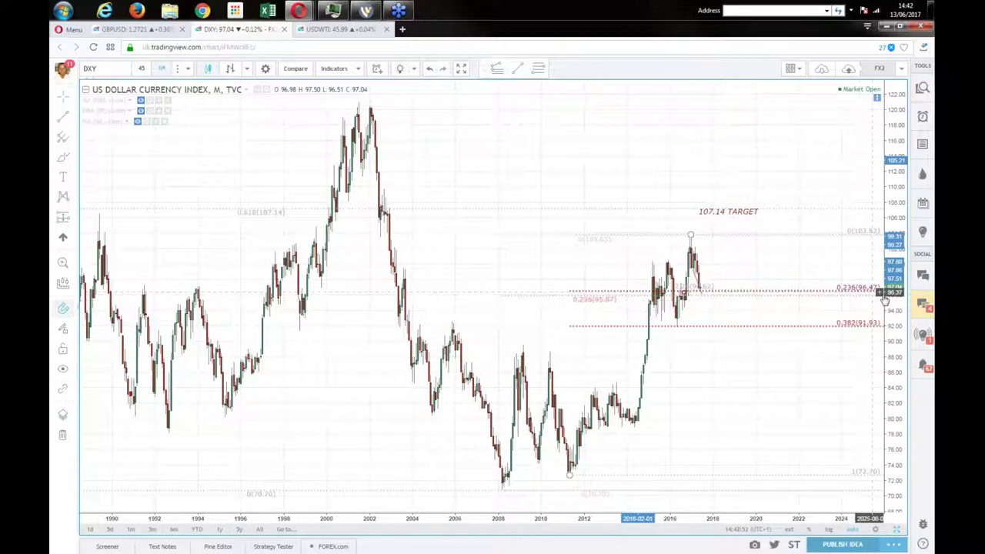
Compress the DXY monthly price scale so the full history and Fibonacci levels fit
drag(891, 296, 890, 230)
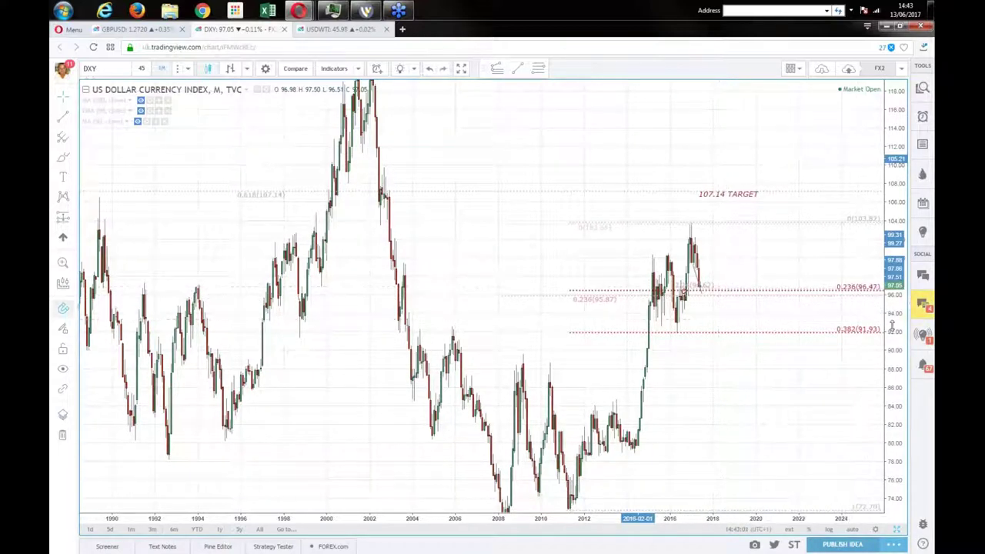
drag(869, 320, 869, 335)
drag(754, 312, 760, 297)
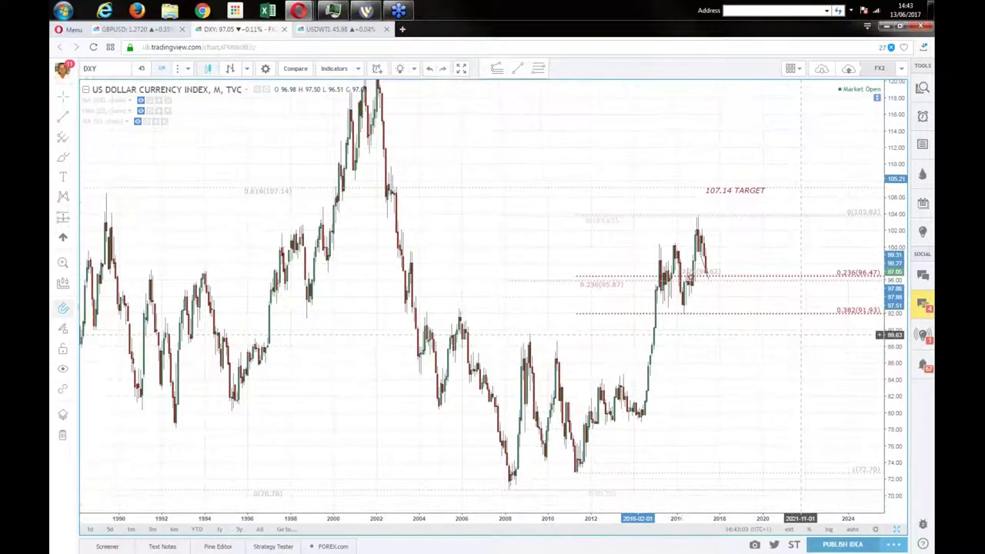
double_click(768, 393)
click(585, 260)
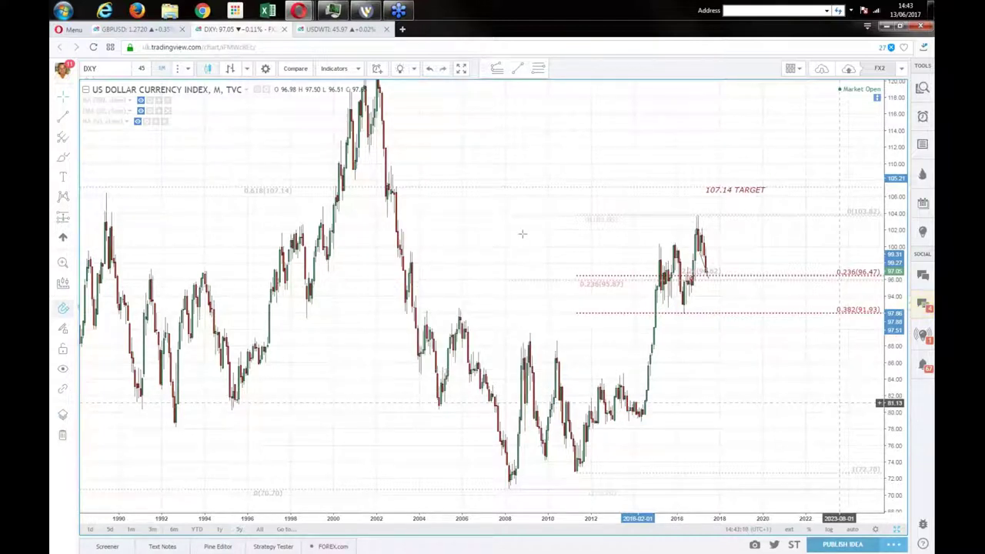
Switch DXY to 4-hour candles, auto-fit the scale and bring the trendline into view
click(189, 70)
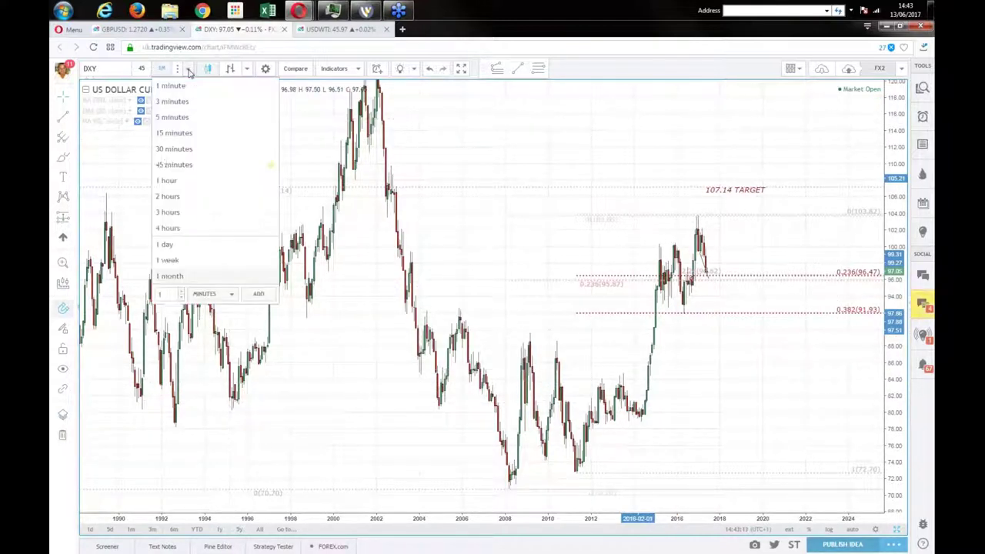
click(169, 229)
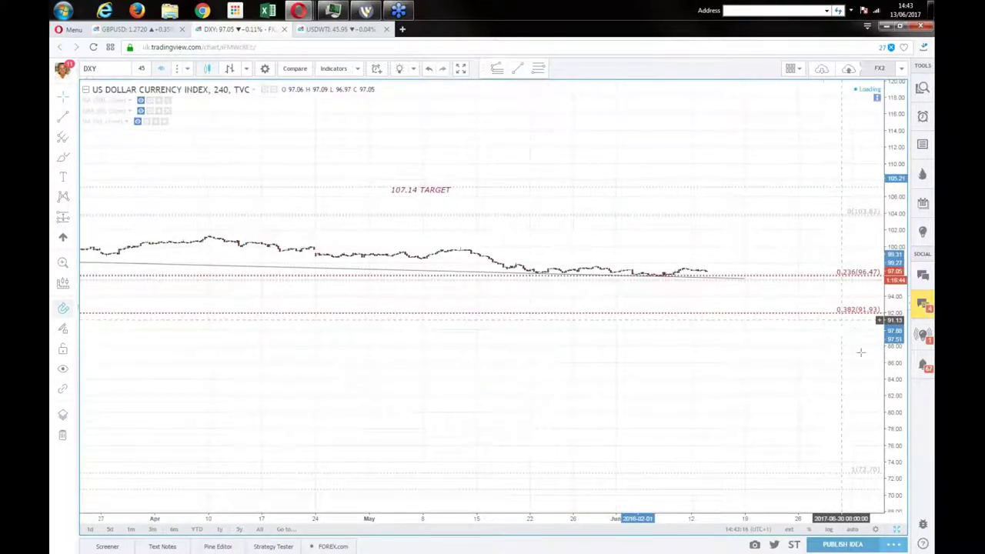
click(852, 531)
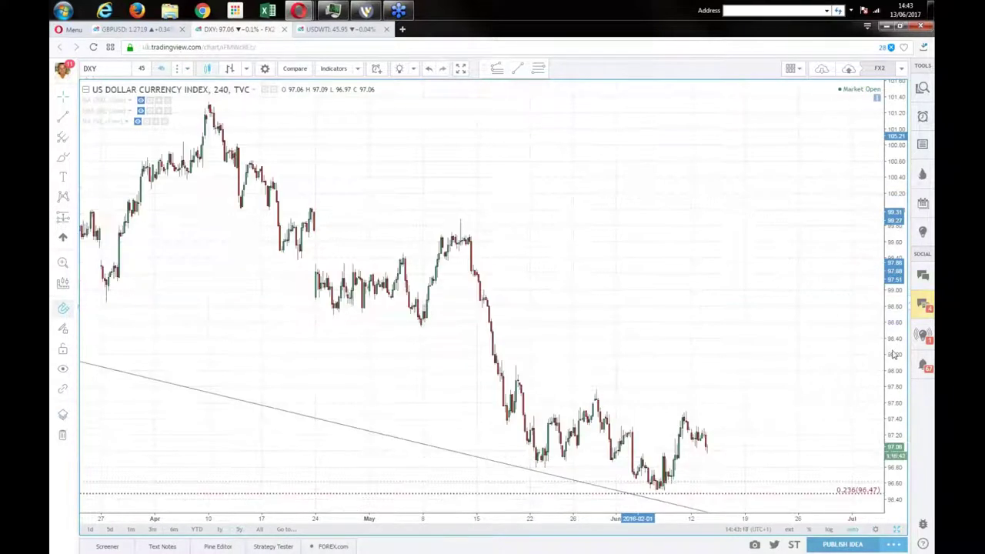
drag(847, 377, 837, 284)
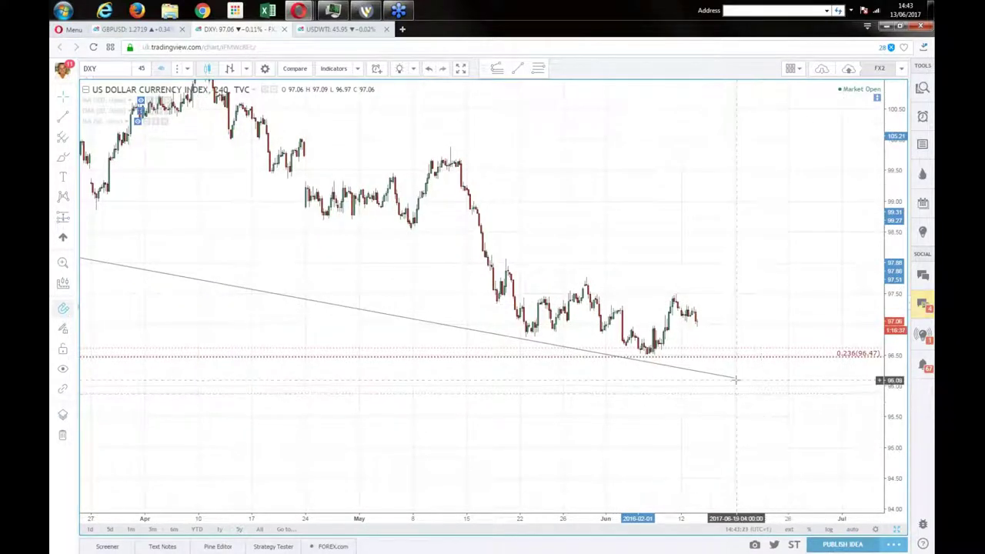
drag(739, 381, 749, 392)
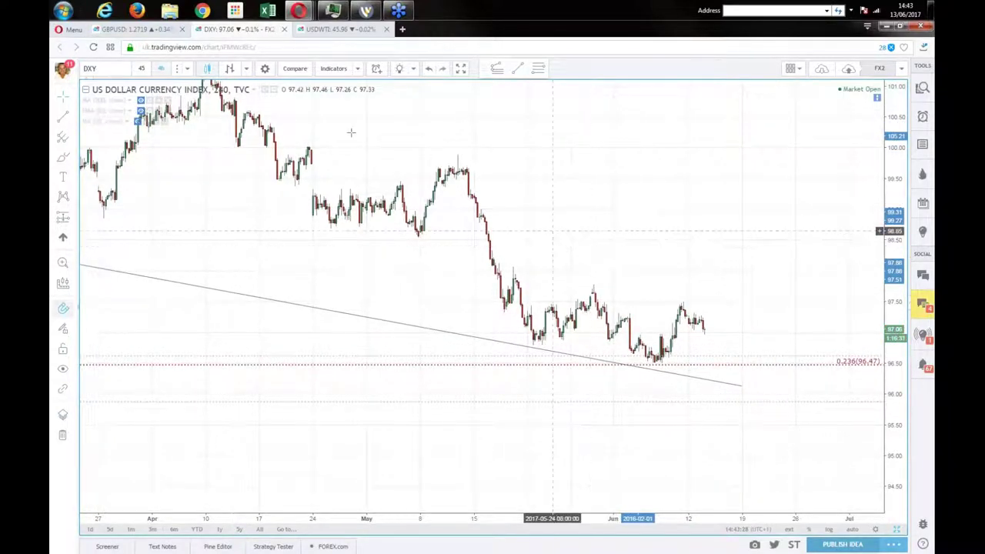
Switch to daily candles with a price scale of about 91–105, framing the September ellipse
click(189, 69)
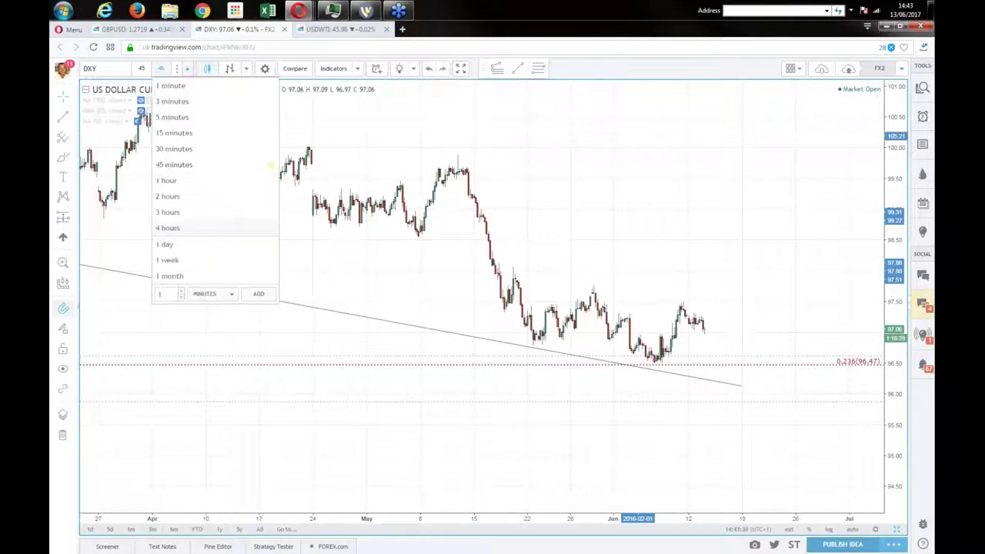
click(220, 244)
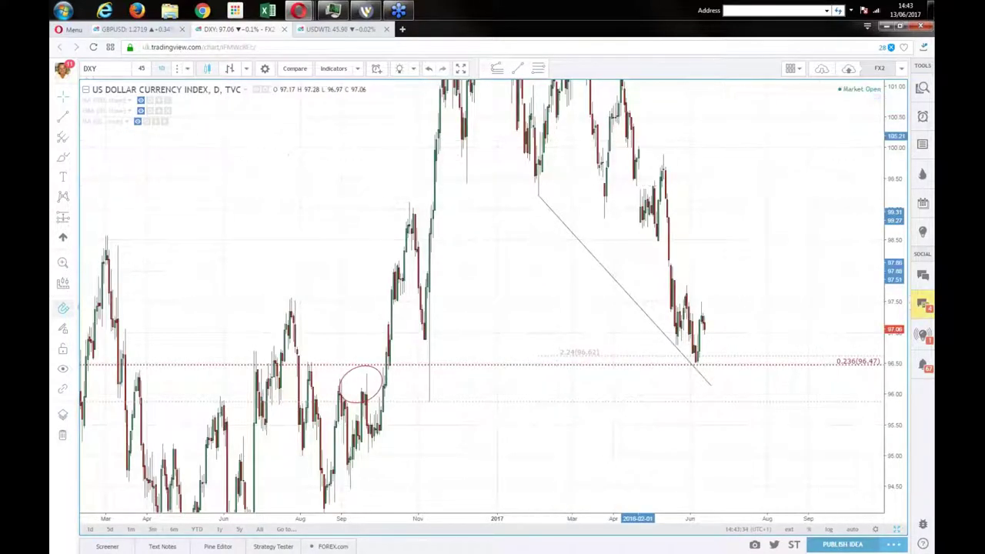
drag(895, 192, 895, 224)
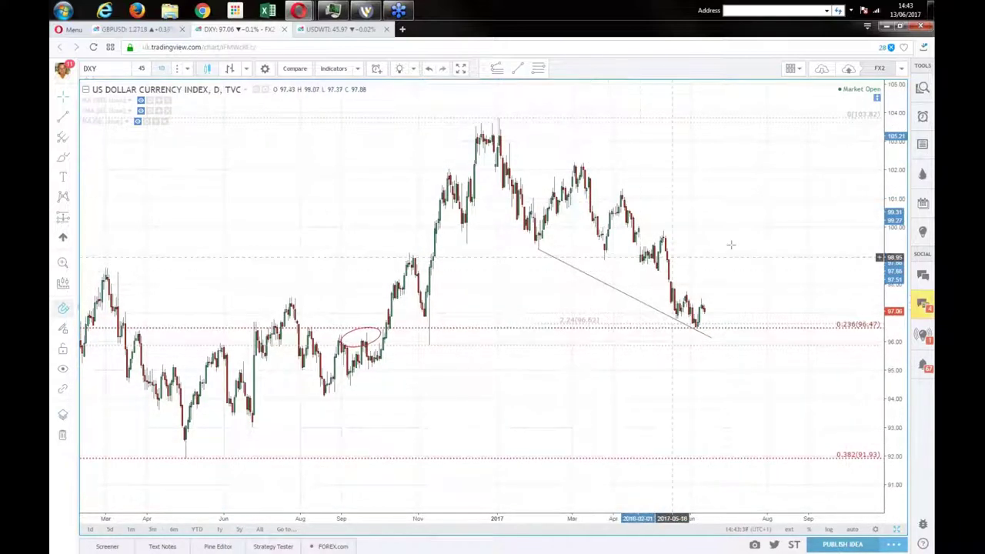
drag(741, 241, 781, 267)
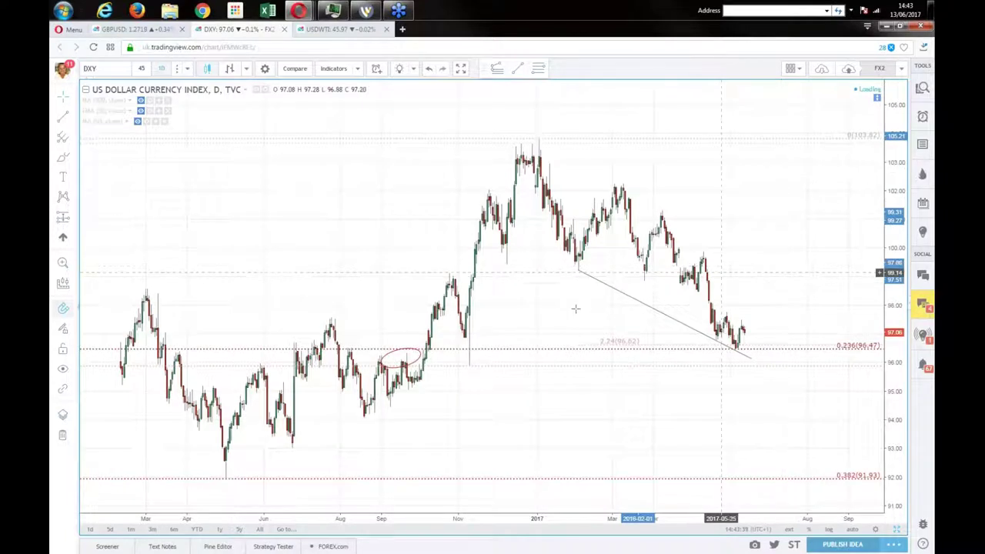
click(376, 359)
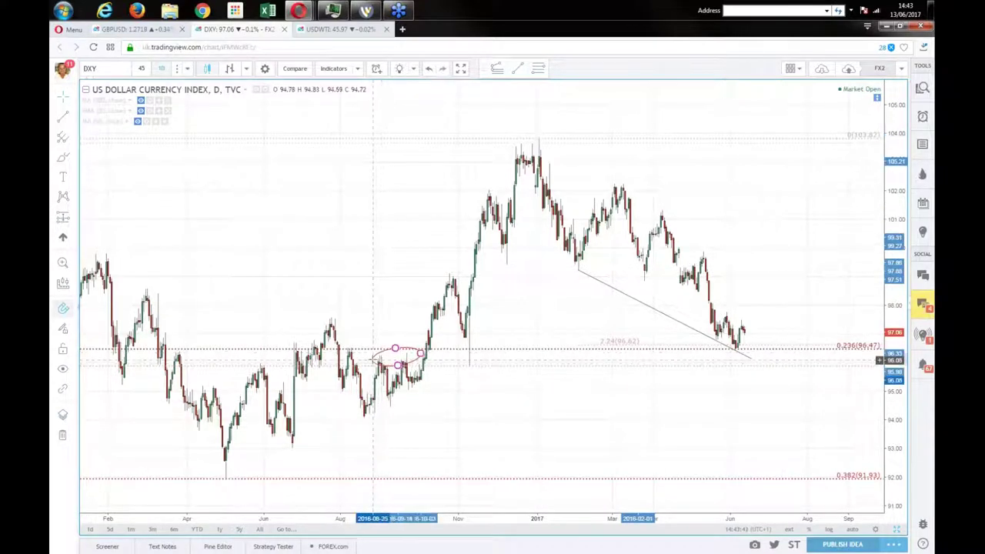
click(576, 406)
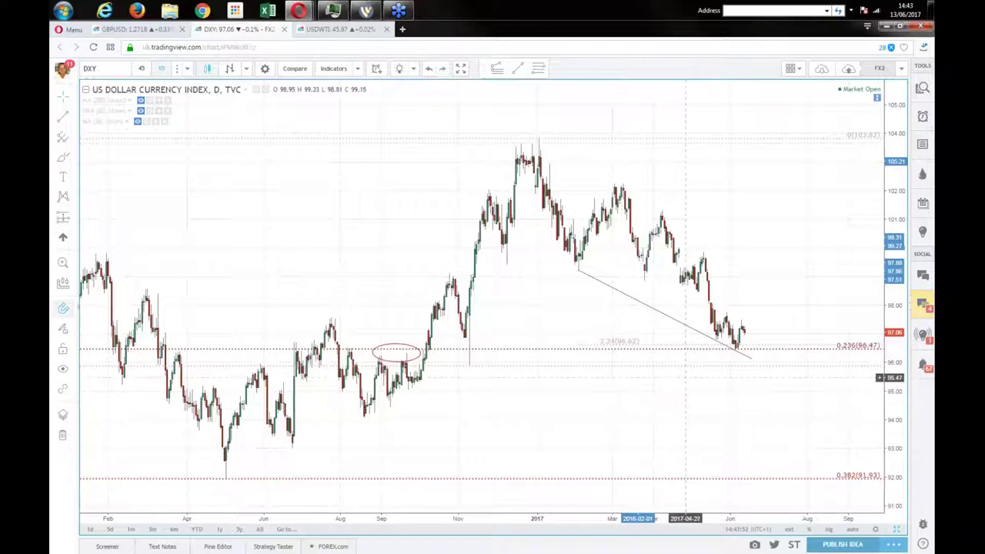
Clone the DXY trendline onto the 2017 highs, extend it right, then open the GBPUSD tab
right_click(648, 311)
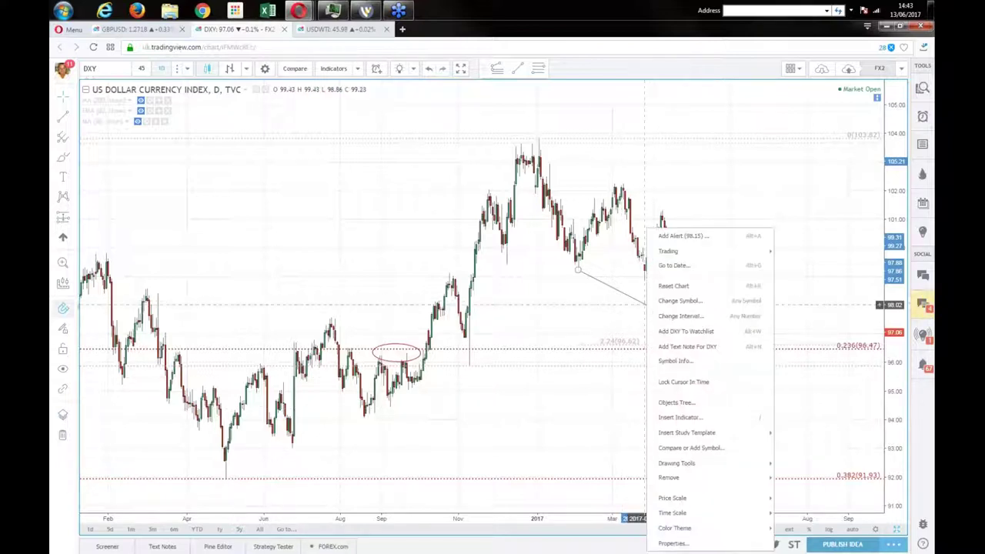
right_click(638, 300)
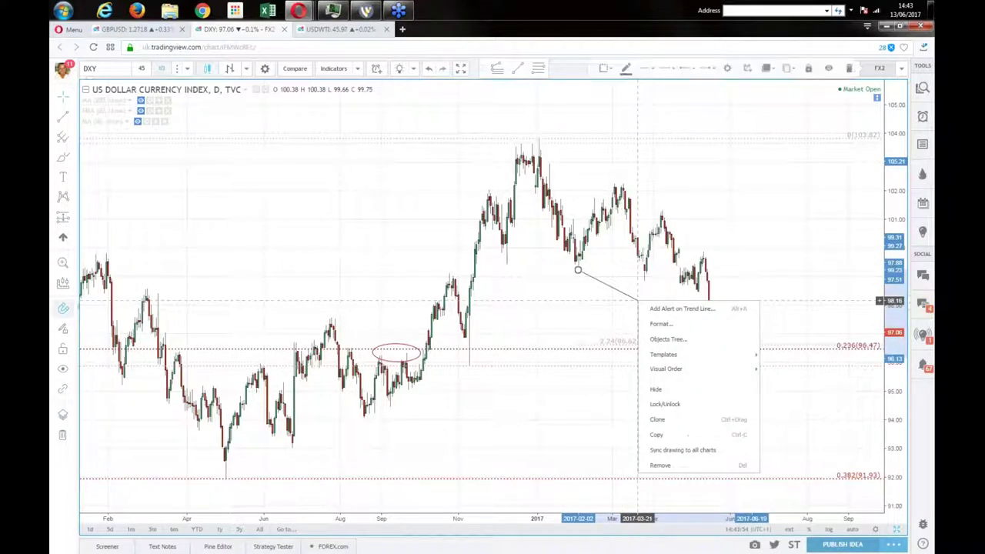
click(670, 421)
mouse_move(655, 293)
mouse_down()
mouse_move(615, 173)
mouse_move(621, 180)
mouse_up()
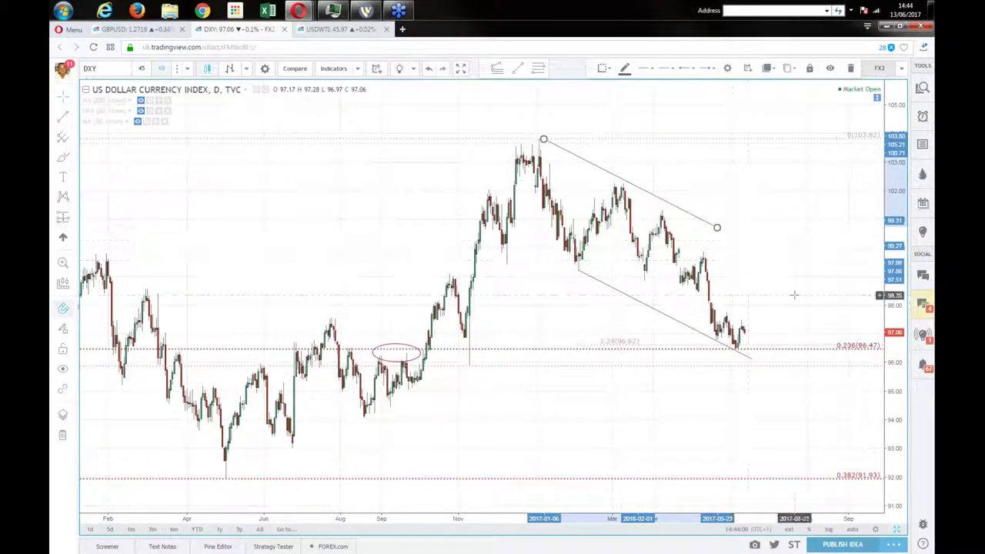
mouse_move(716, 227)
mouse_down()
mouse_move(798, 263)
mouse_move(836, 313)
mouse_up()
click(846, 494)
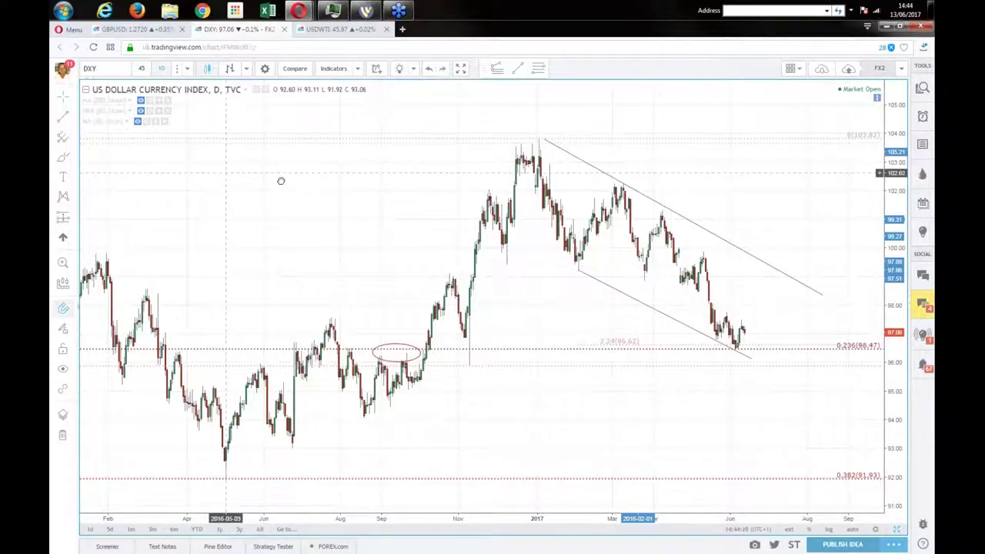
drag(227, 174, 281, 181)
click(139, 29)
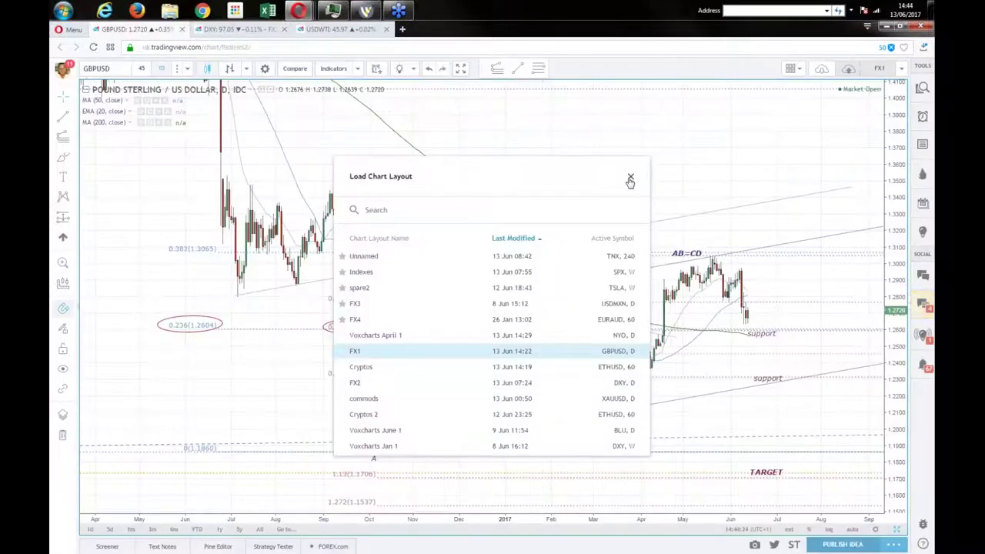
Dismiss the layout loading window and lengthen the GBPUSD trendline from B further right
click(627, 180)
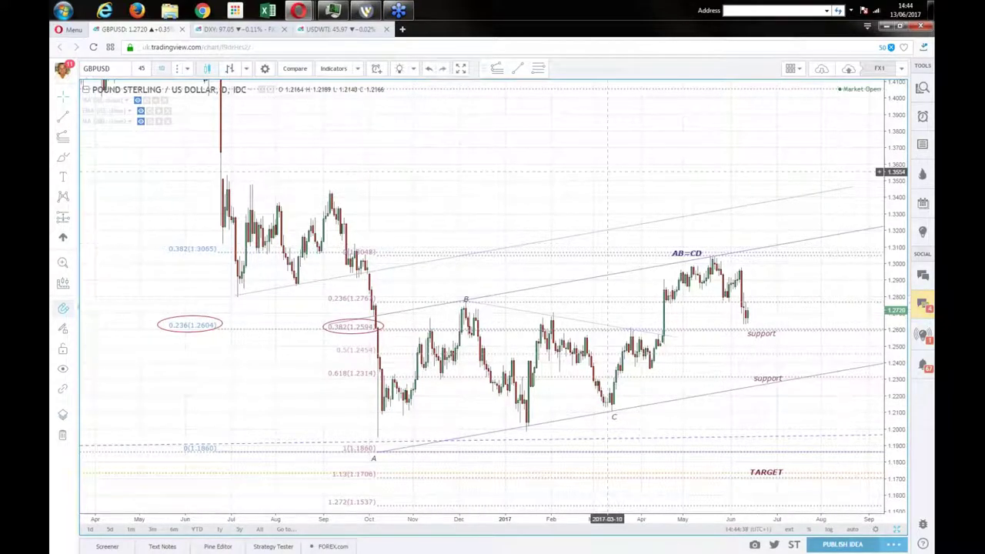
drag(607, 173, 619, 185)
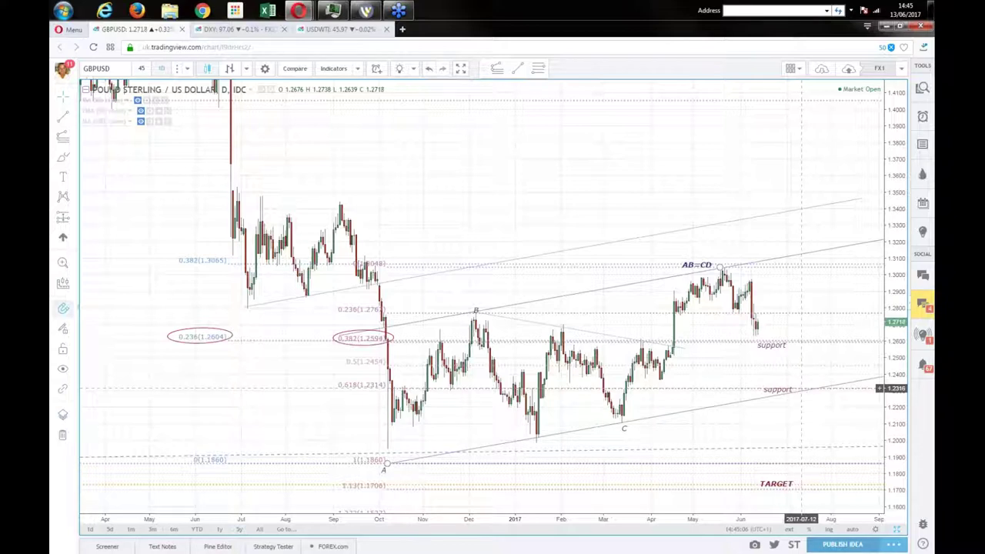
click(779, 391)
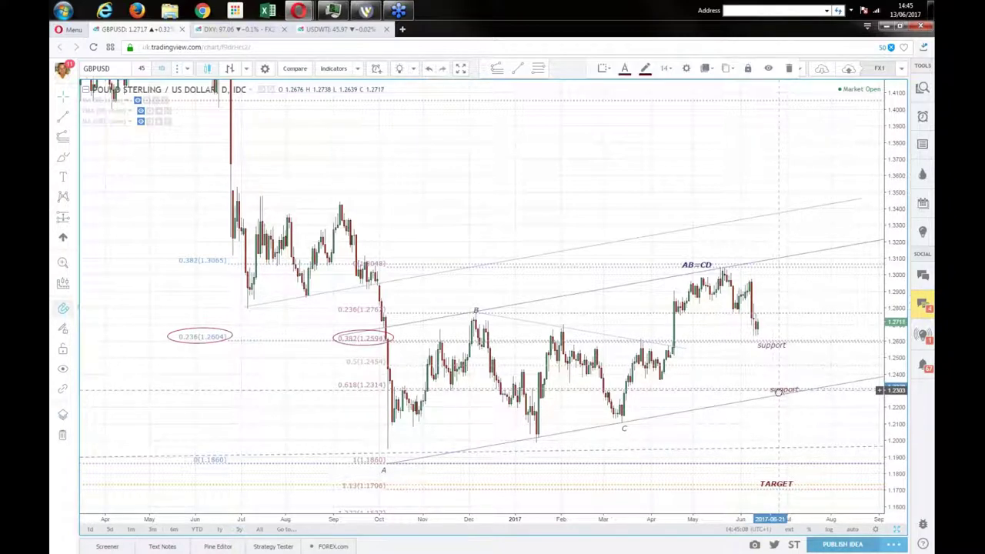
click(826, 410)
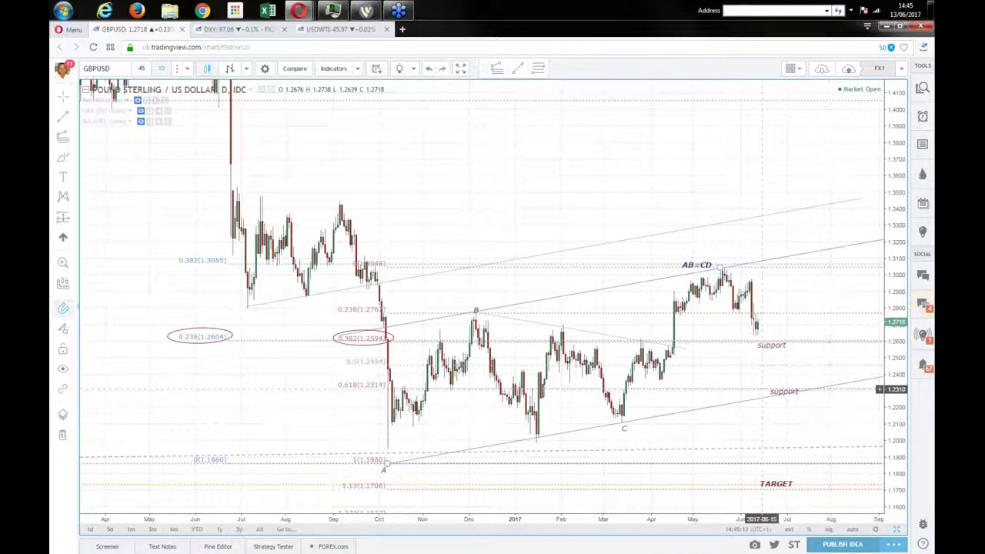
drag(681, 351, 820, 369)
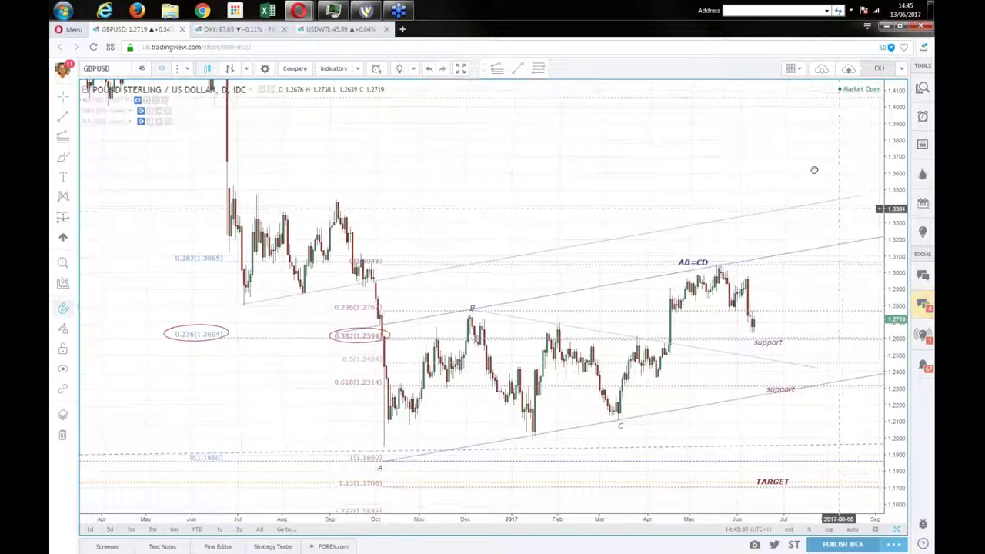
drag(841, 210, 813, 155)
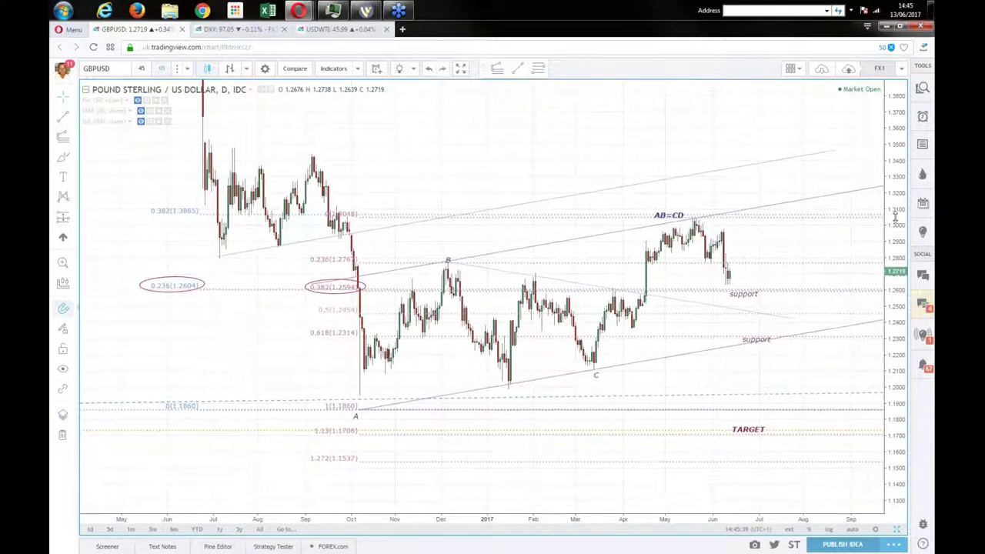
Switch GBPUSD to monthly candles and auto-fit the price scale
click(187, 69)
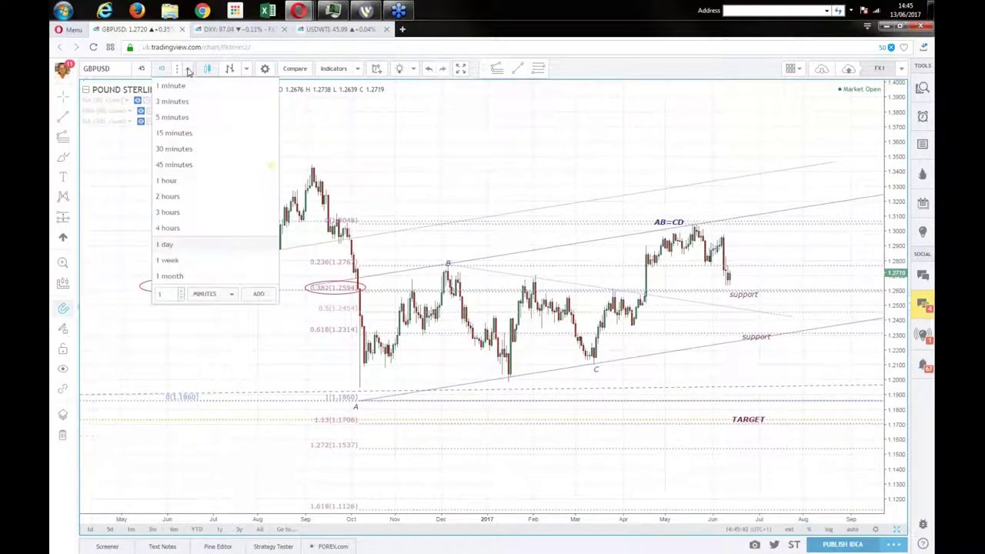
key(Escape)
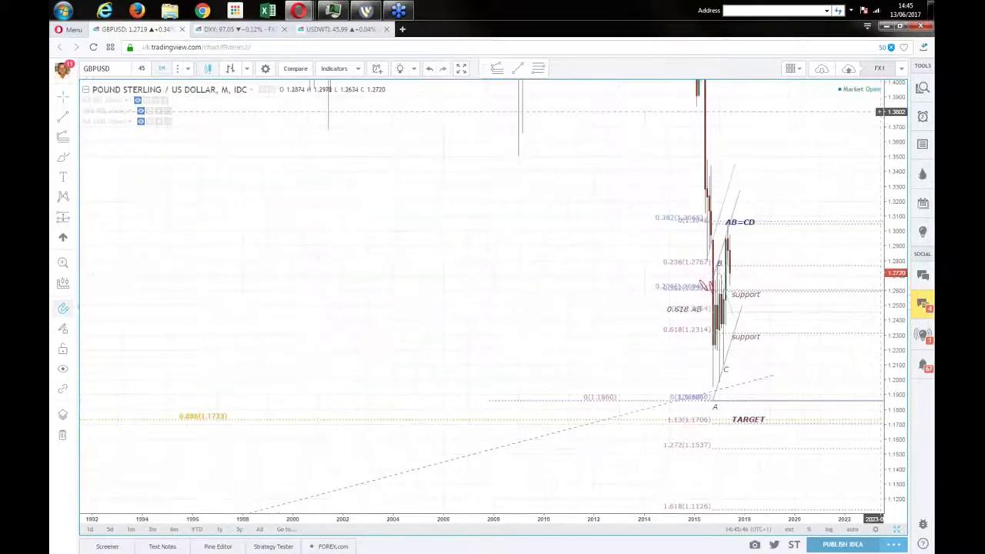
click(852, 531)
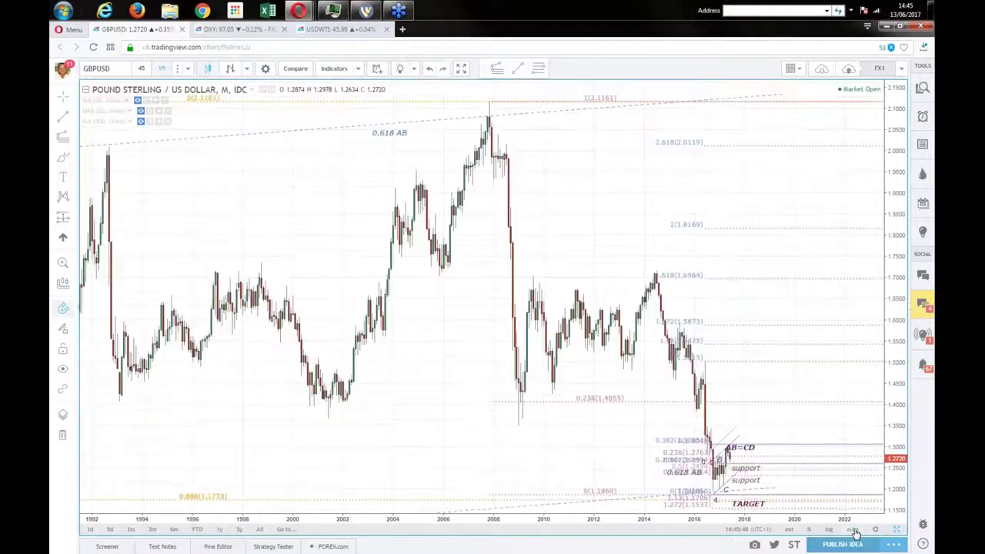
Frame the history back to 1972, showing the Fibonacci retracement from 2.1161 to 1.0520
drag(805, 278, 780, 231)
drag(131, 518, 475, 518)
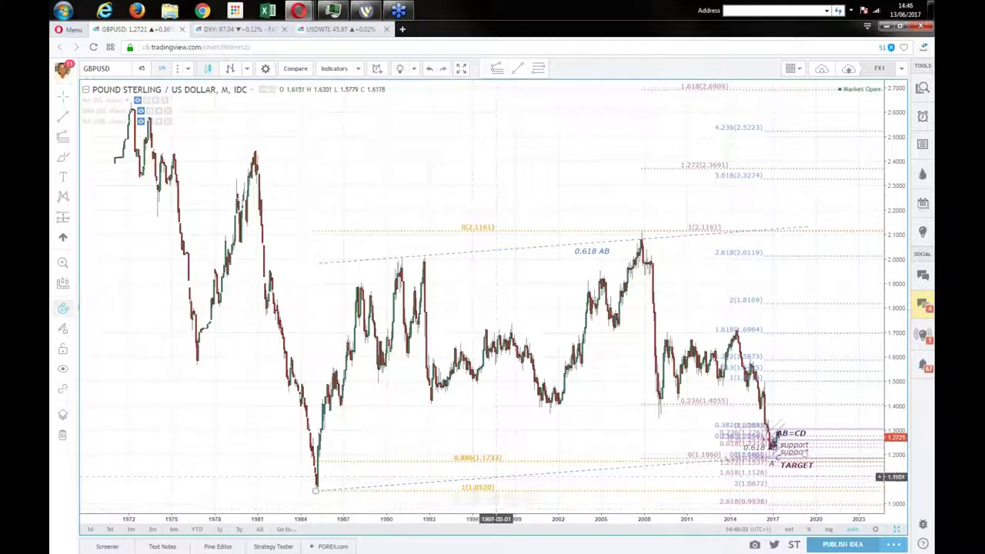
drag(585, 412, 540, 410)
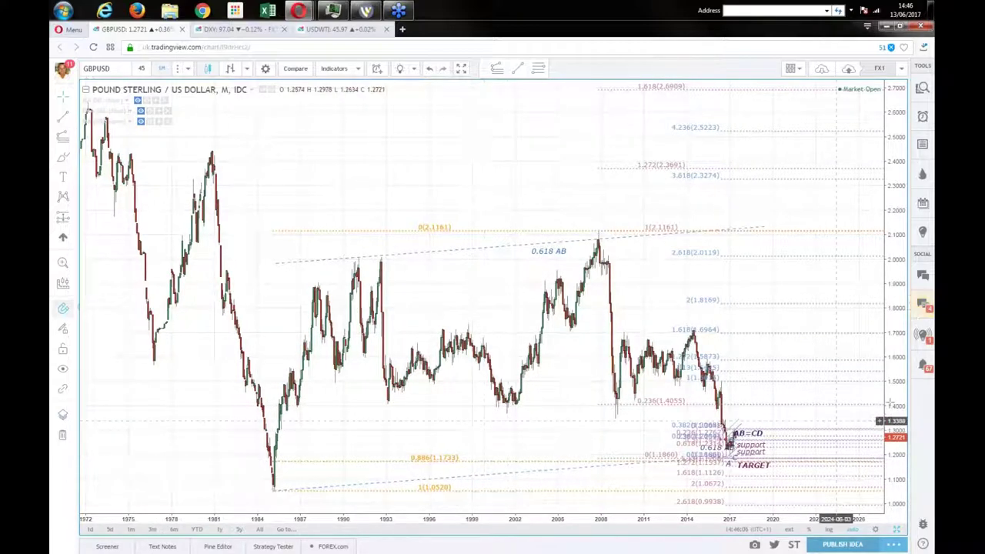
drag(890, 403, 895, 331)
drag(796, 292, 820, 234)
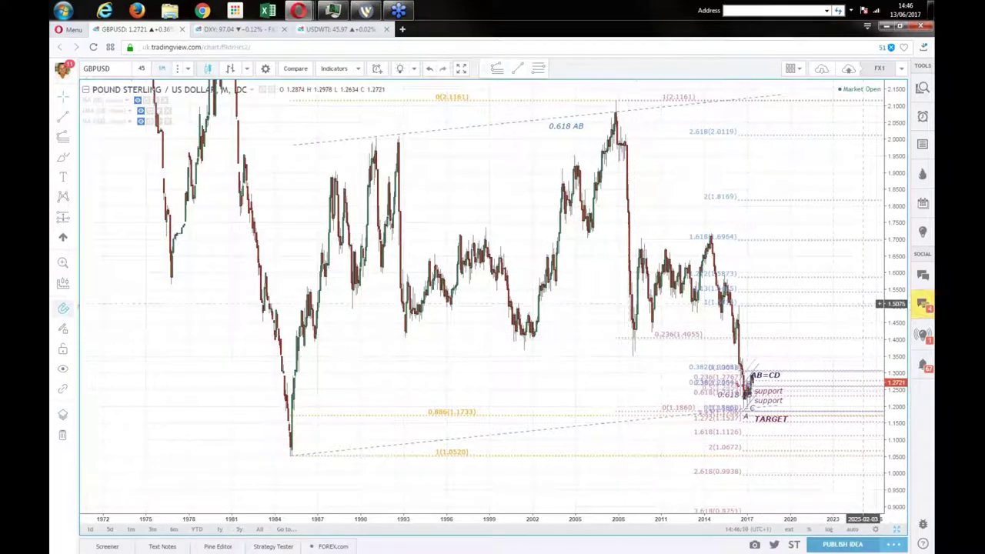
drag(893, 283, 893, 312)
drag(798, 293, 788, 329)
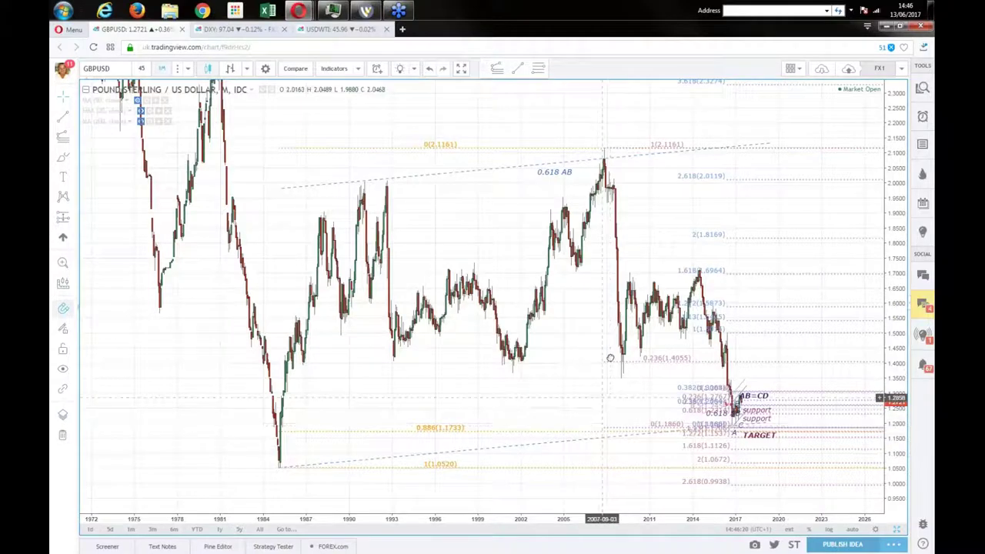
drag(608, 354, 618, 314)
Enable the 1.13 level on the long-term Fibonacci projection and bring it into view
right_click(500, 395)
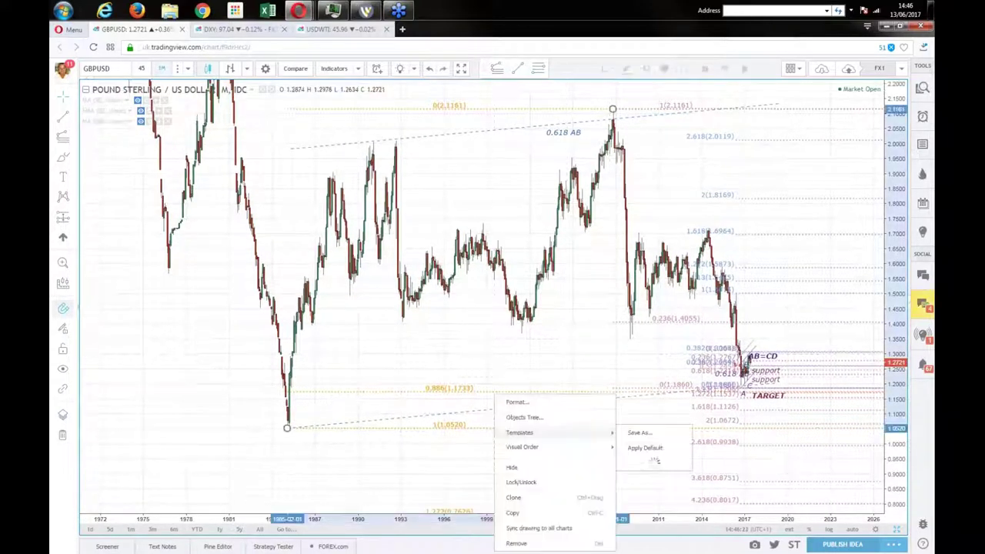
click(530, 417)
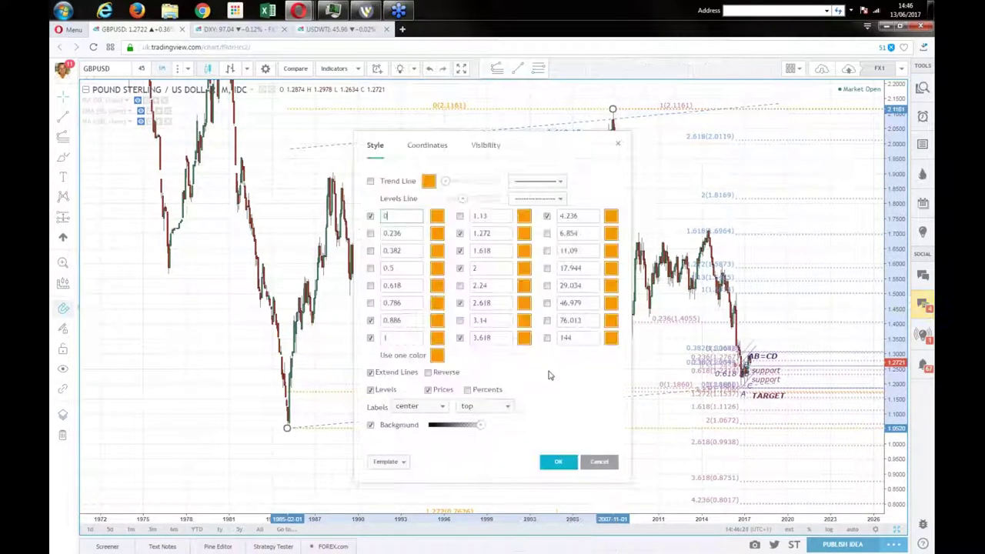
click(459, 216)
click(562, 464)
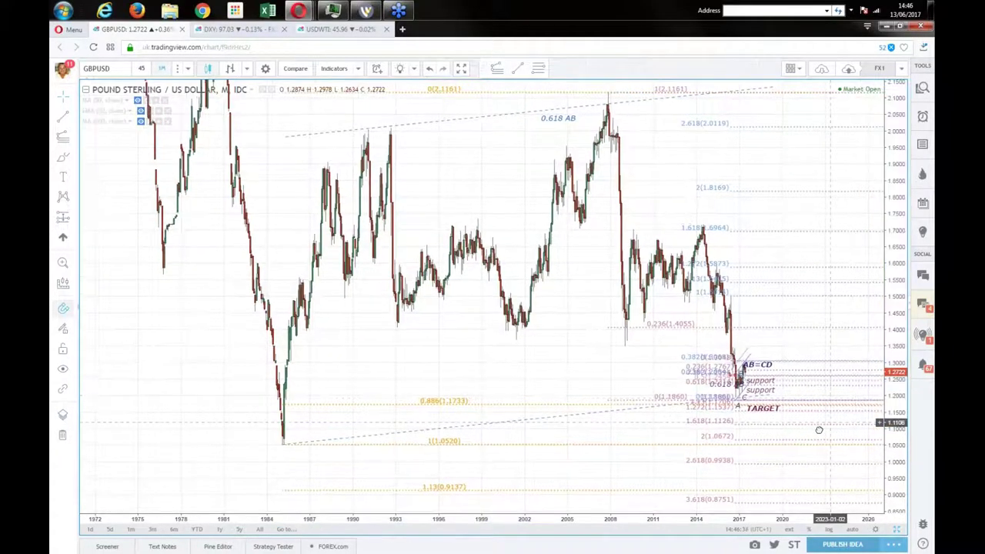
drag(860, 396, 846, 409)
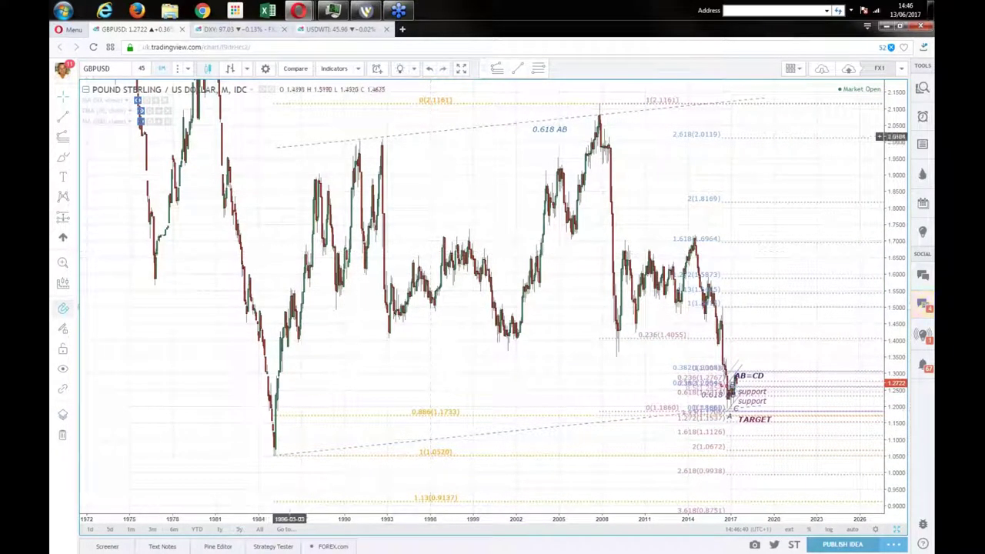
click(187, 68)
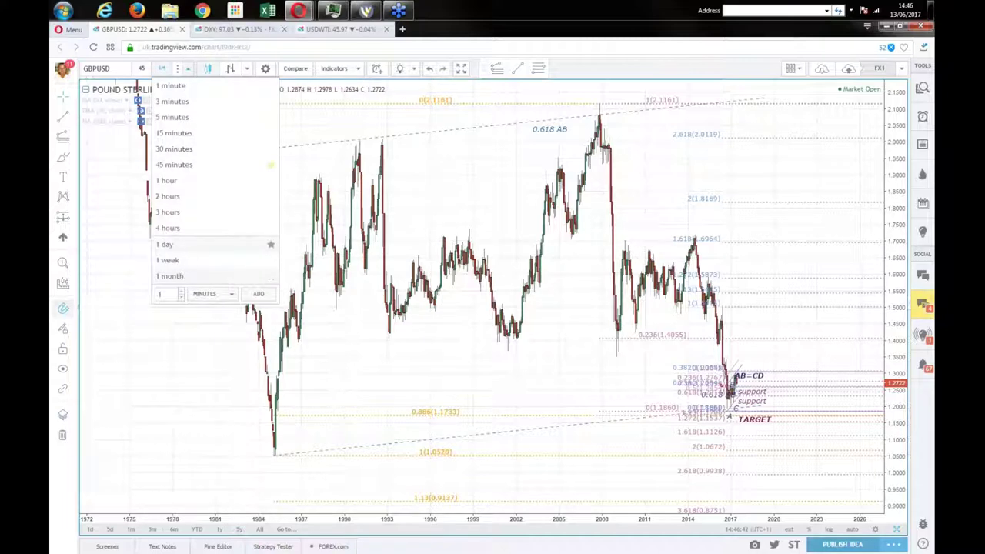
Apply the monthly interval, leaving GBPUSD in the top-middle pane of the six-chart grid
click(170, 275)
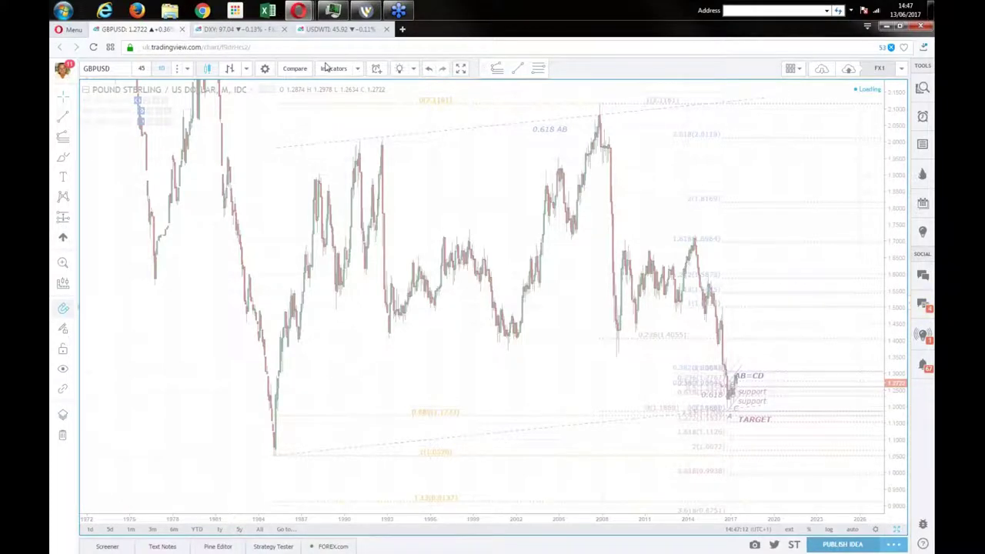
Maximize the EURGBP daily chart and select its bearish bat pattern with targets 0.89988 and 0.91852
click(246, 31)
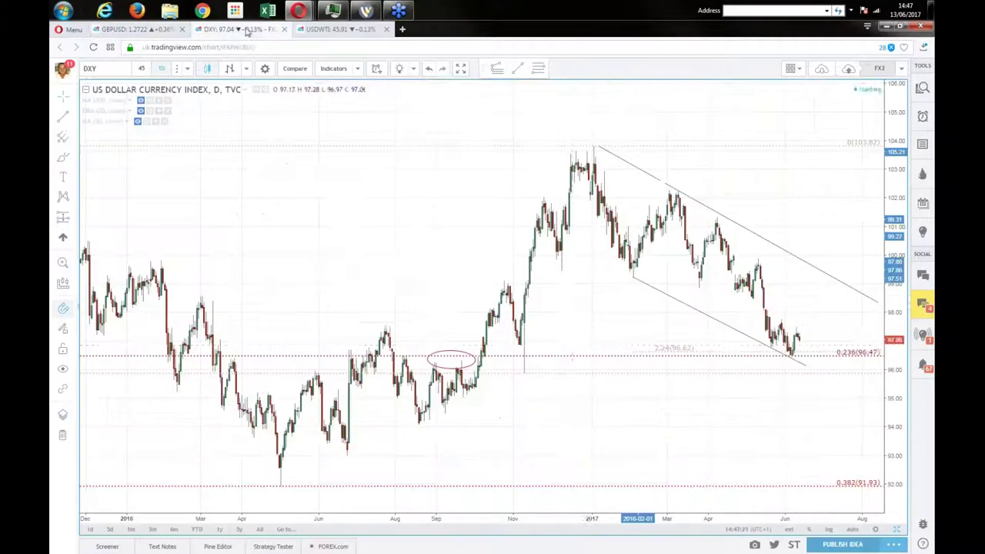
click(892, 531)
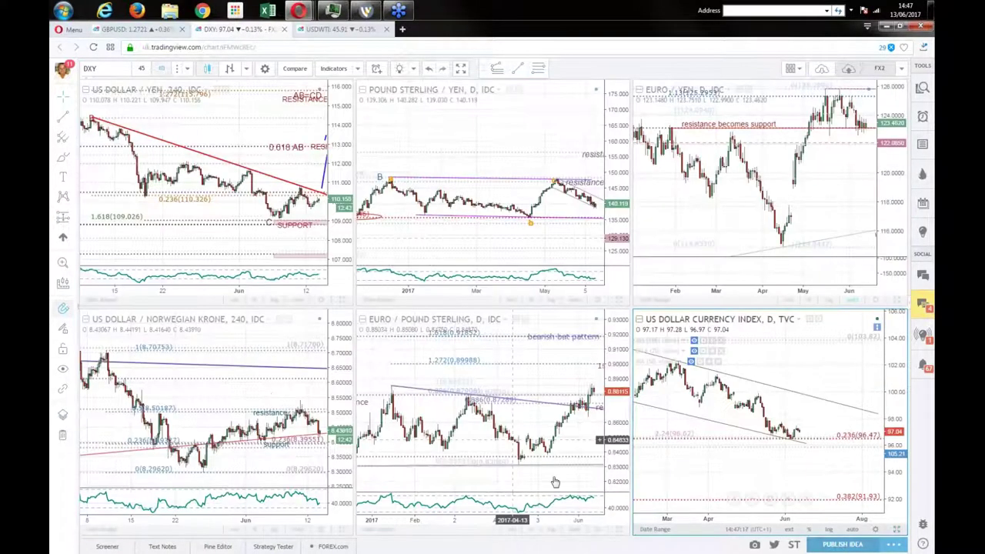
click(619, 531)
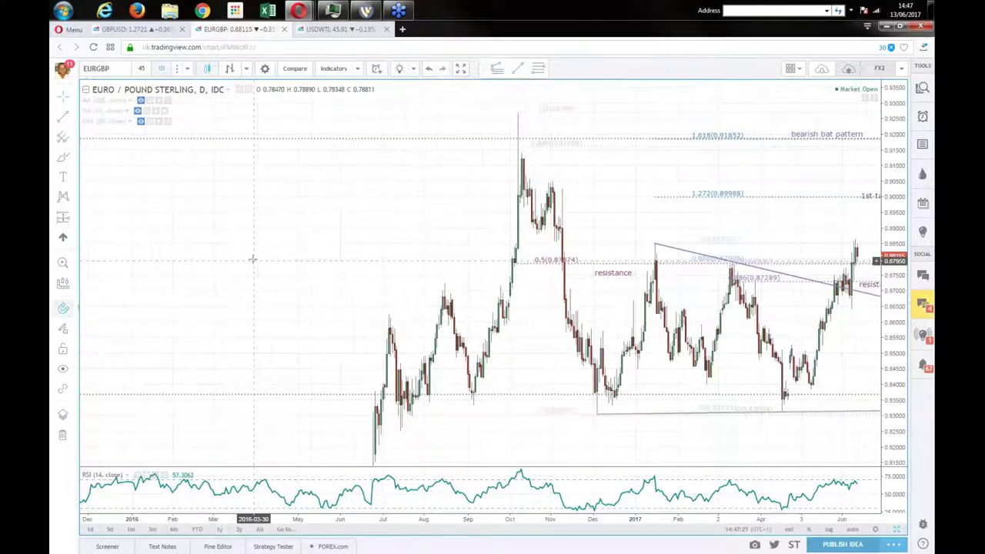
drag(253, 259, 130, 271)
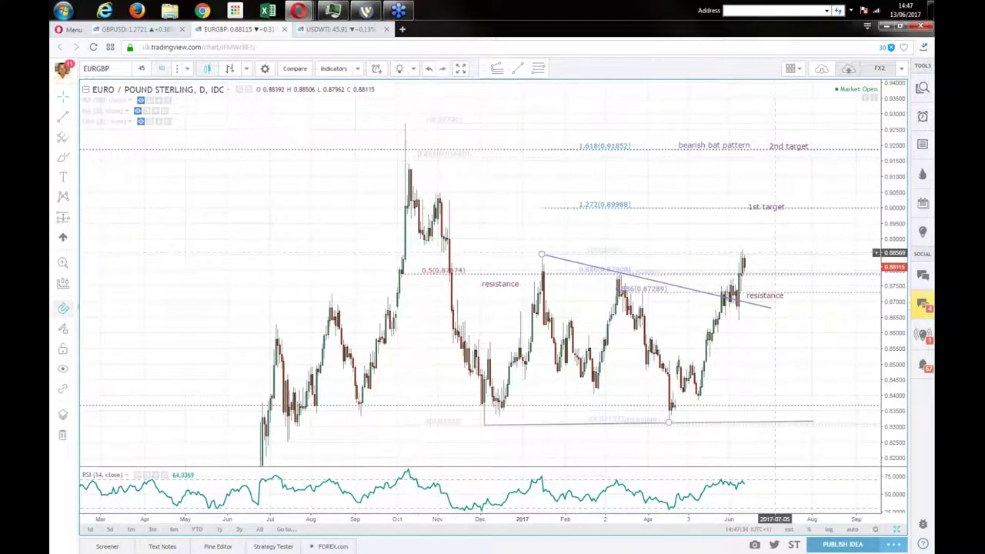
click(778, 207)
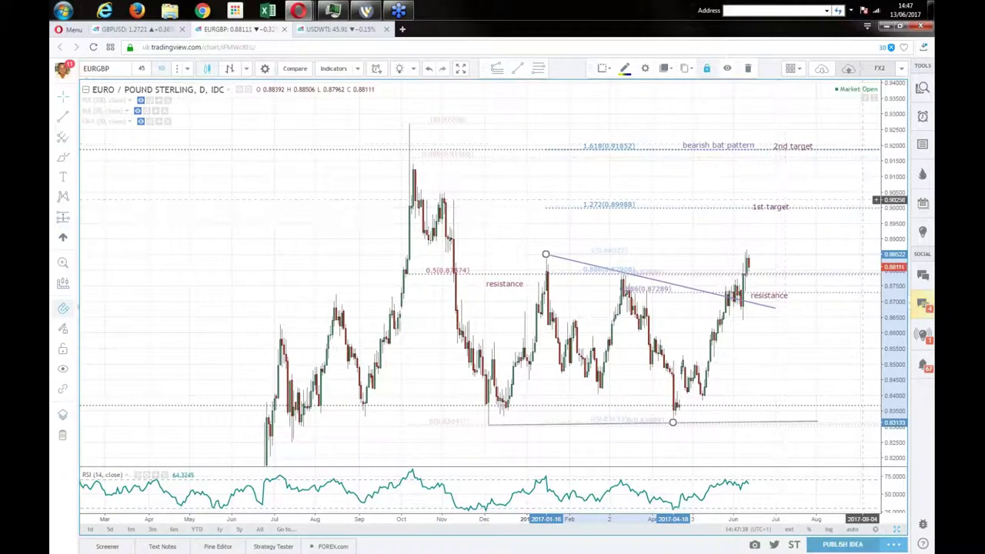
drag(887, 175, 837, 233)
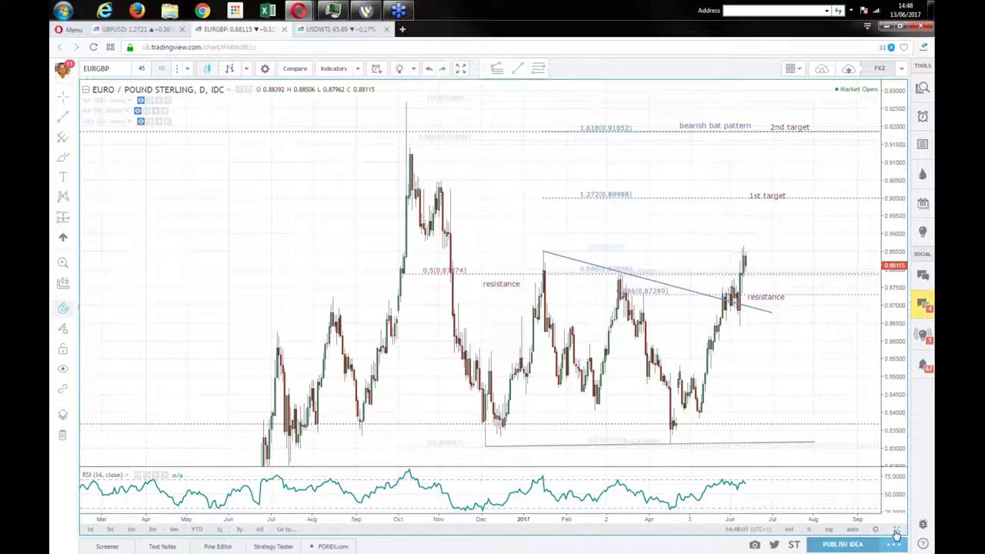
Maximize the EURUSD chart from the six-chart layout and show recent candles
click(133, 31)
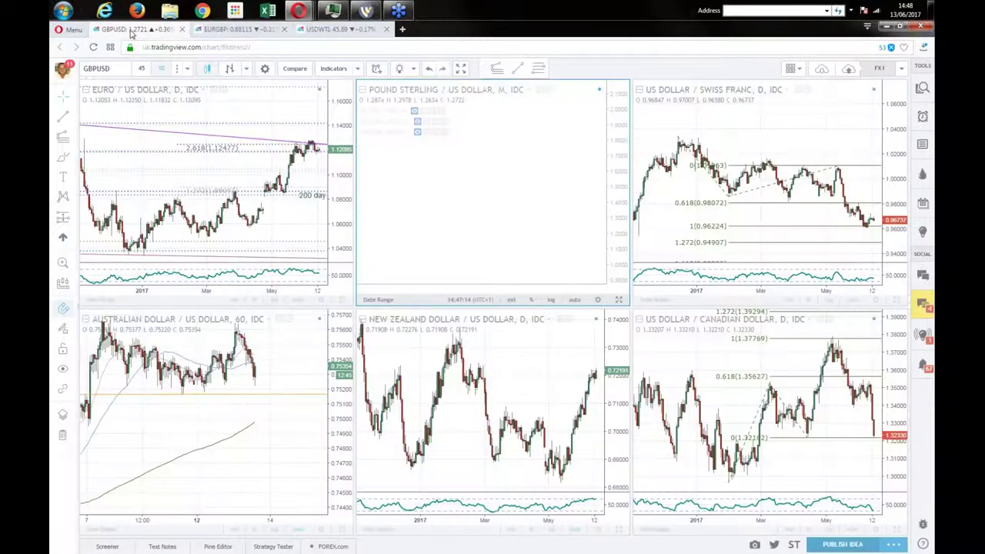
click(343, 302)
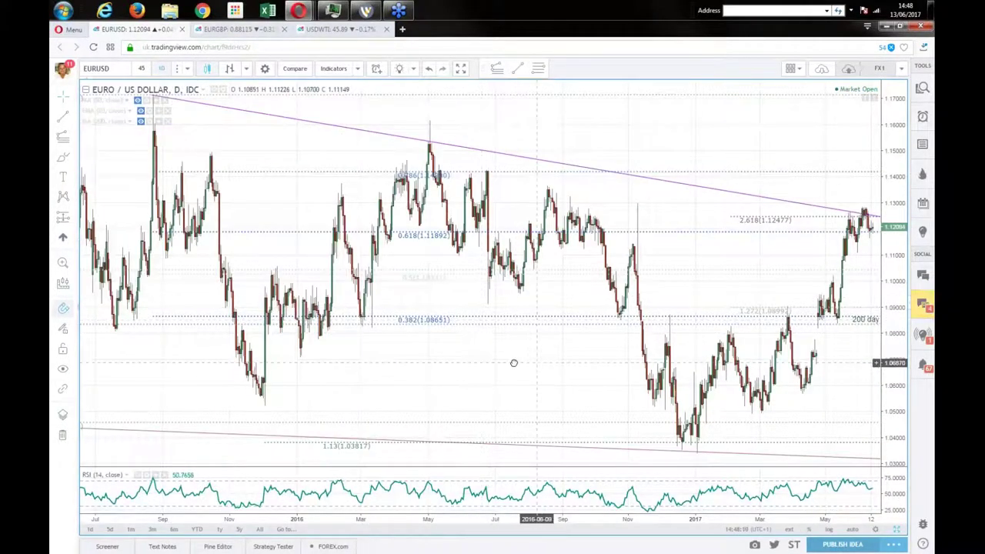
drag(512, 363, 442, 373)
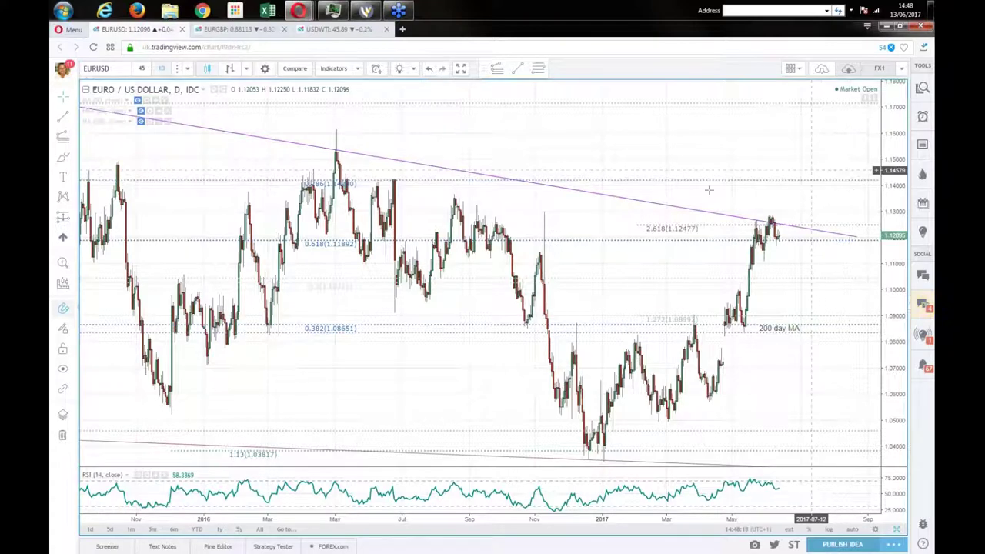
Switch EURUSD to weekly candles with the price scale auto-fitted
click(161, 68)
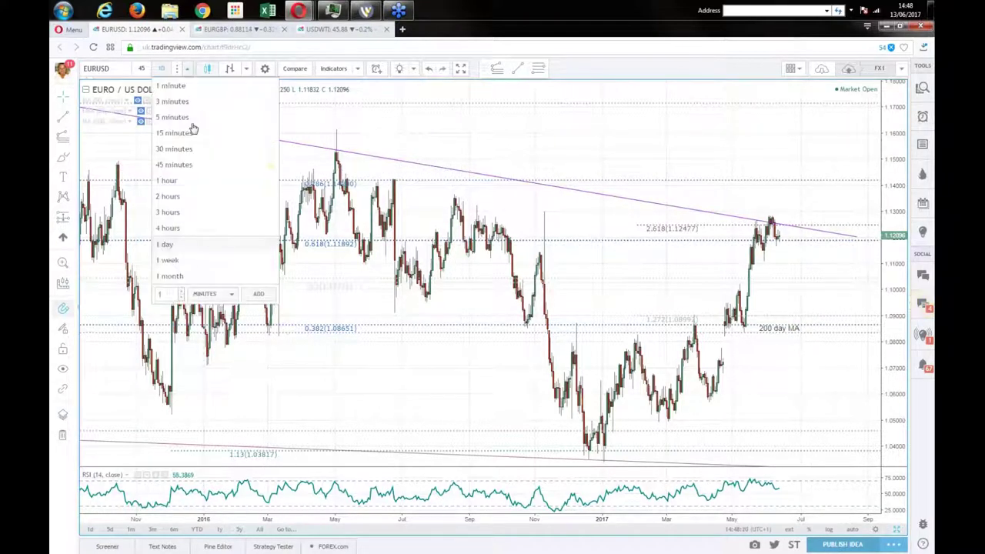
click(168, 260)
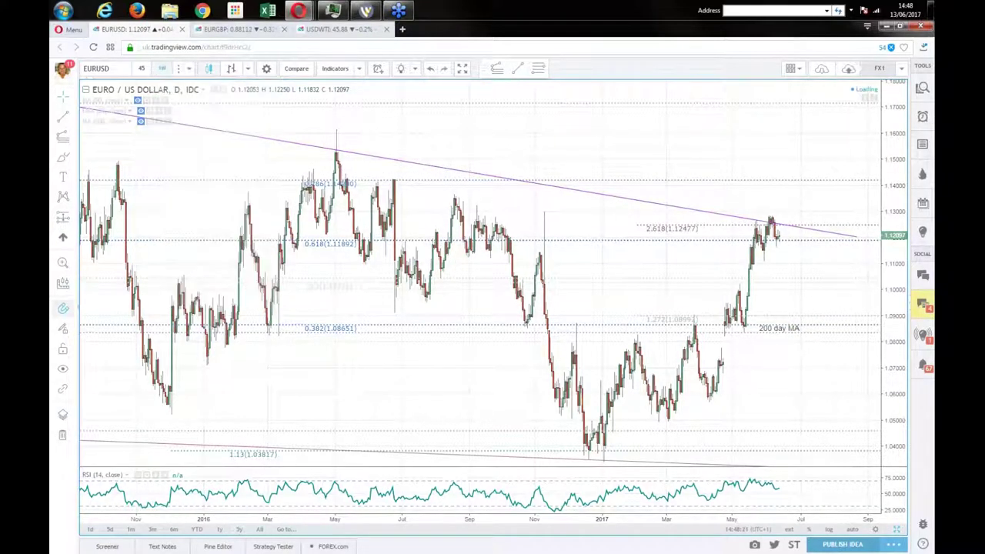
click(853, 530)
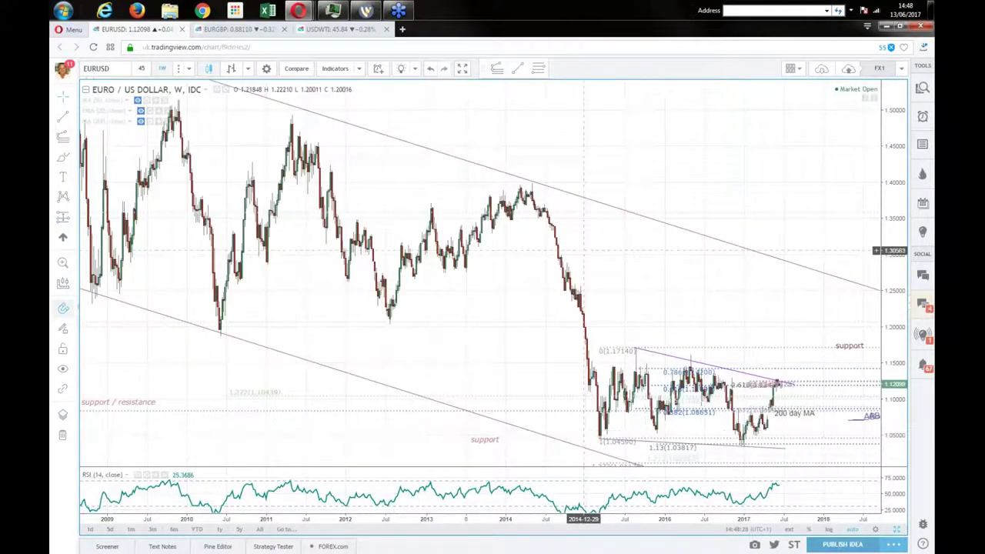
scroll(484, 230, right, 2)
Extend the purple trend line into early 2018
click(702, 424)
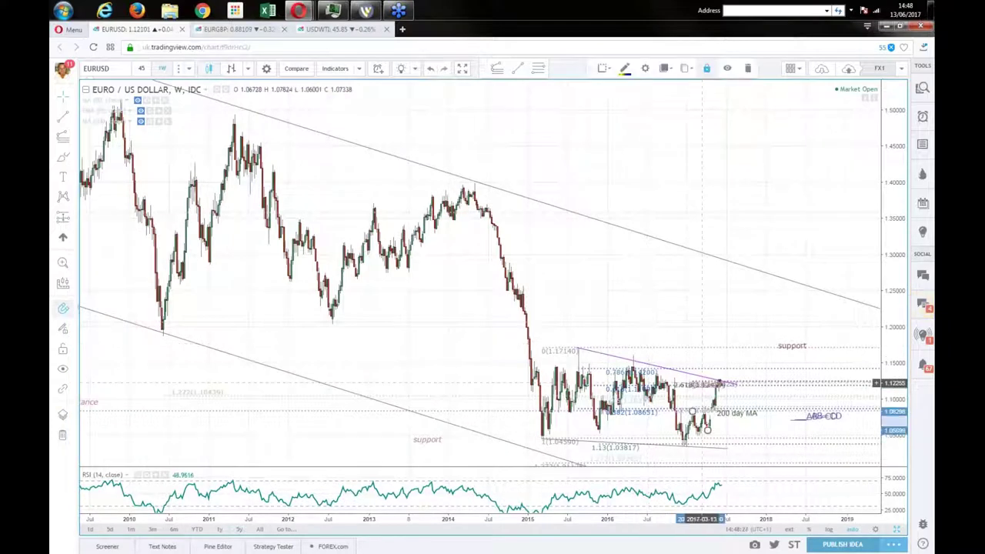
drag(699, 379, 709, 379)
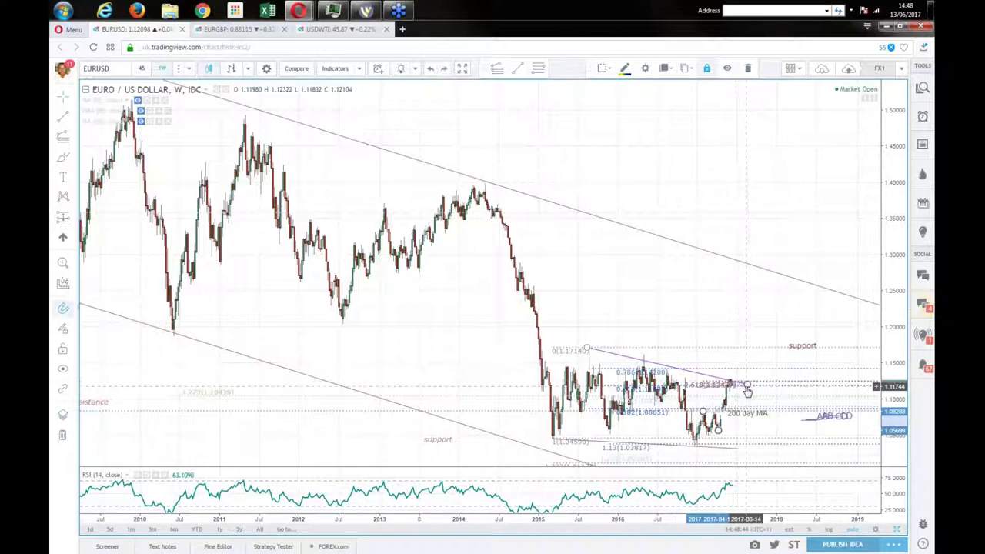
click(751, 385)
drag(752, 385, 785, 375)
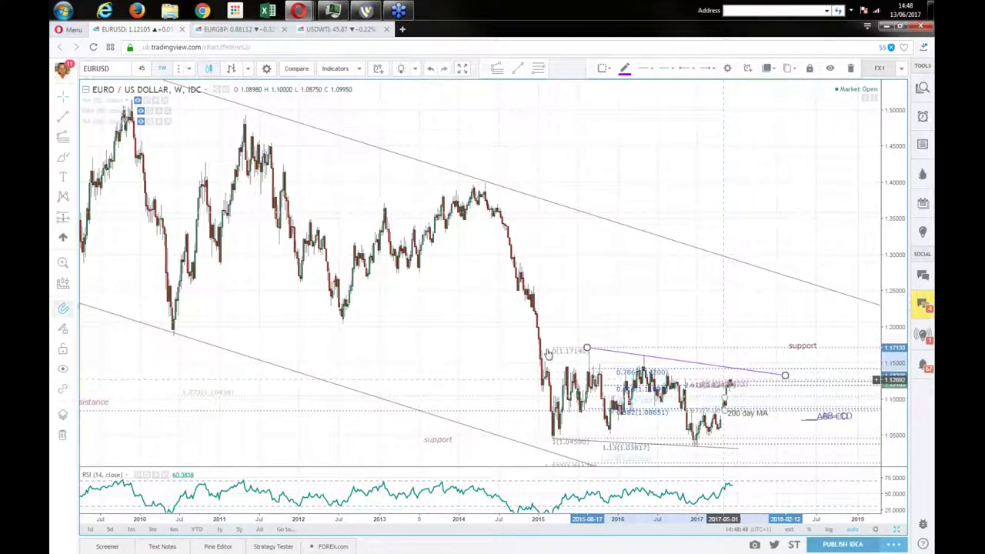
Switch EURUSD to daily candles and zoom toward the later bars
click(188, 69)
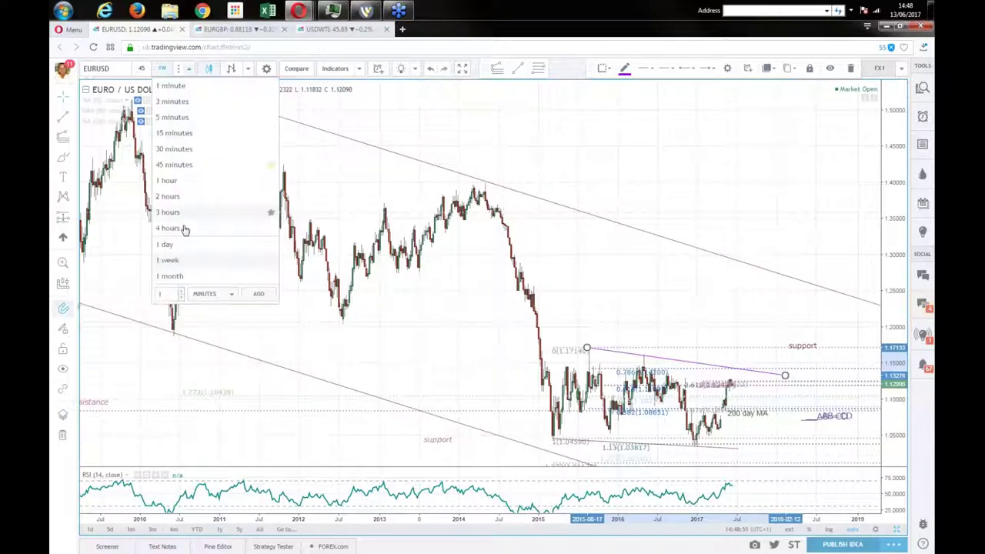
click(166, 244)
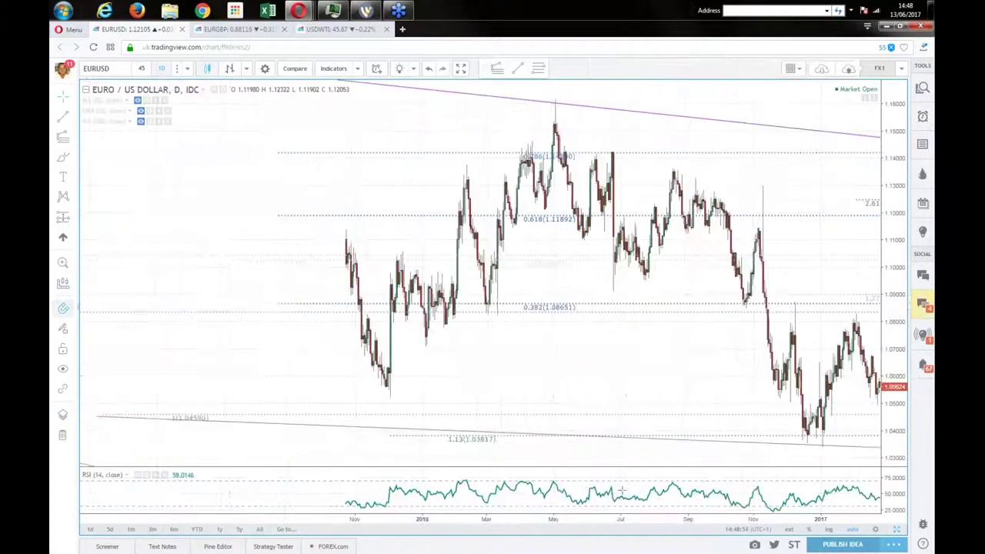
scroll(238, 522, down, 5)
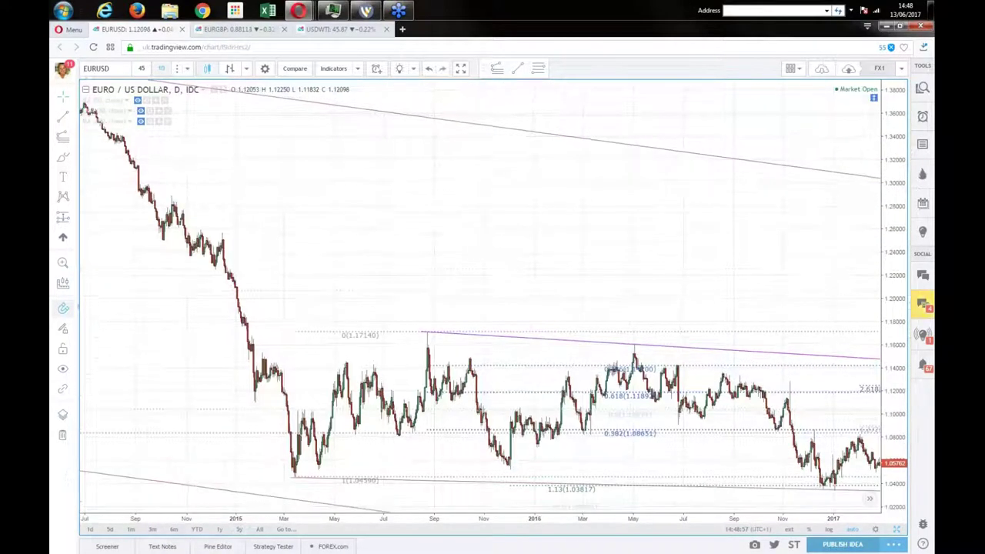
scroll(412, 221, up, 3)
mouse_move(412, 221)
mouse_down()
mouse_move(304, 221)
mouse_move(413, 221)
mouse_up()
drag(678, 223, 591, 220)
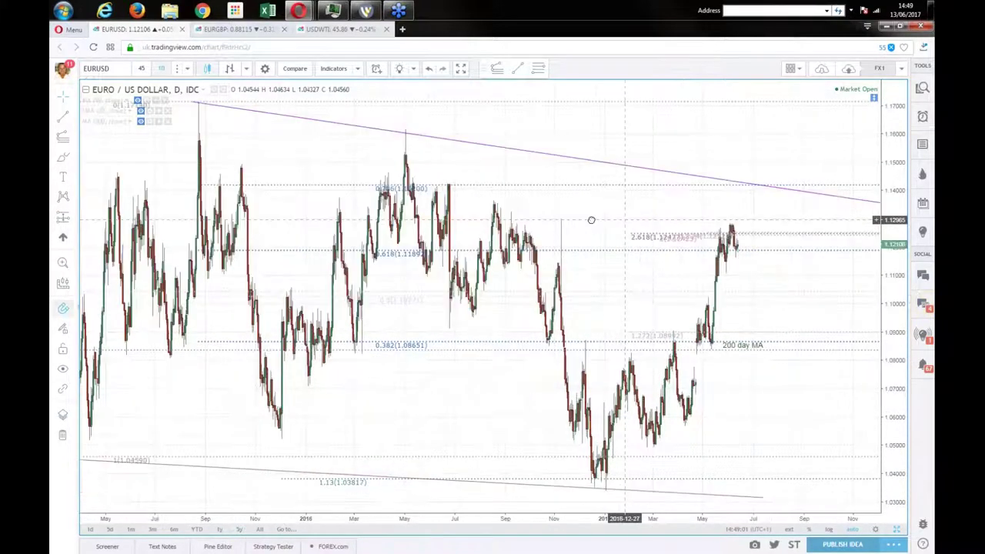
Frame the 2015–2017 range between the channel trendlines with a compressed price scale
click(193, 102)
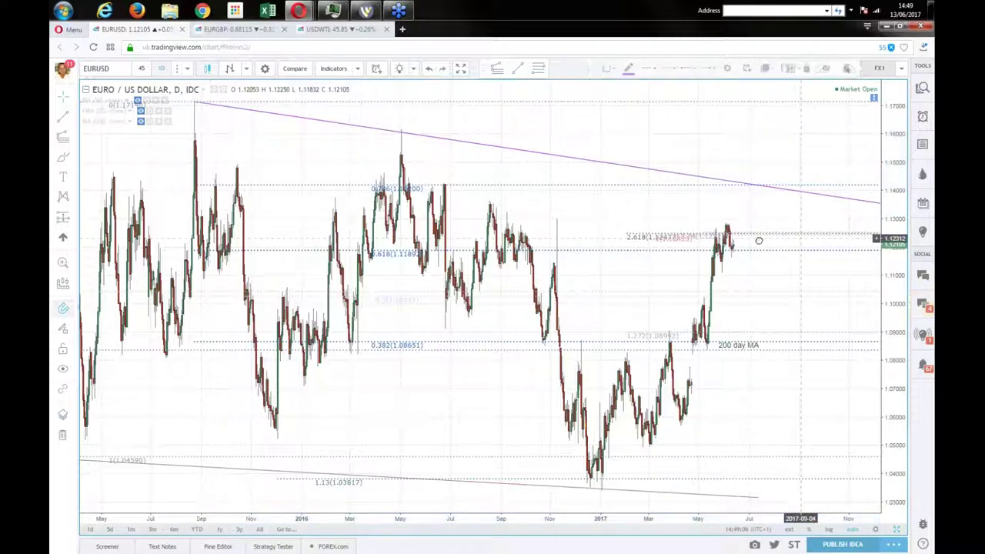
drag(759, 240, 717, 243)
click(823, 205)
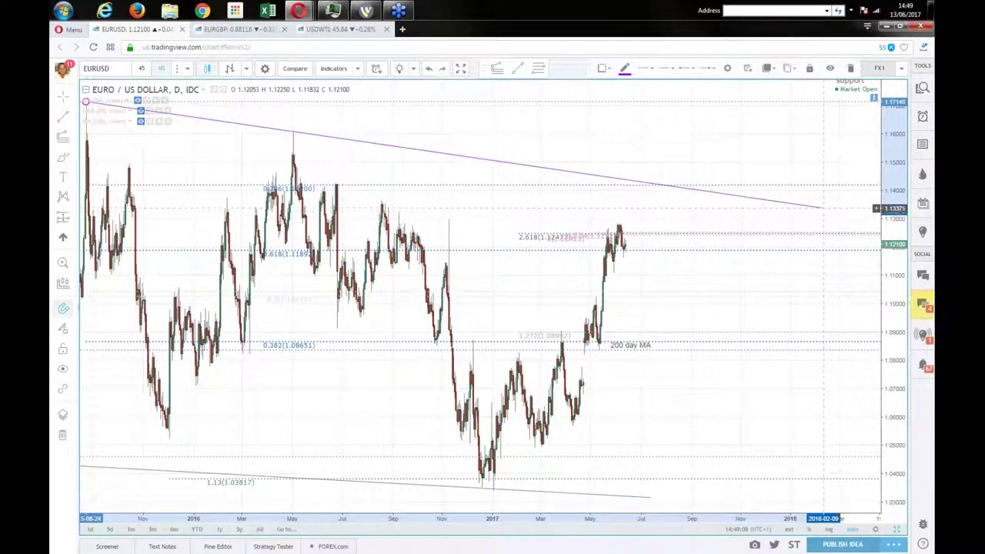
drag(628, 169, 694, 167)
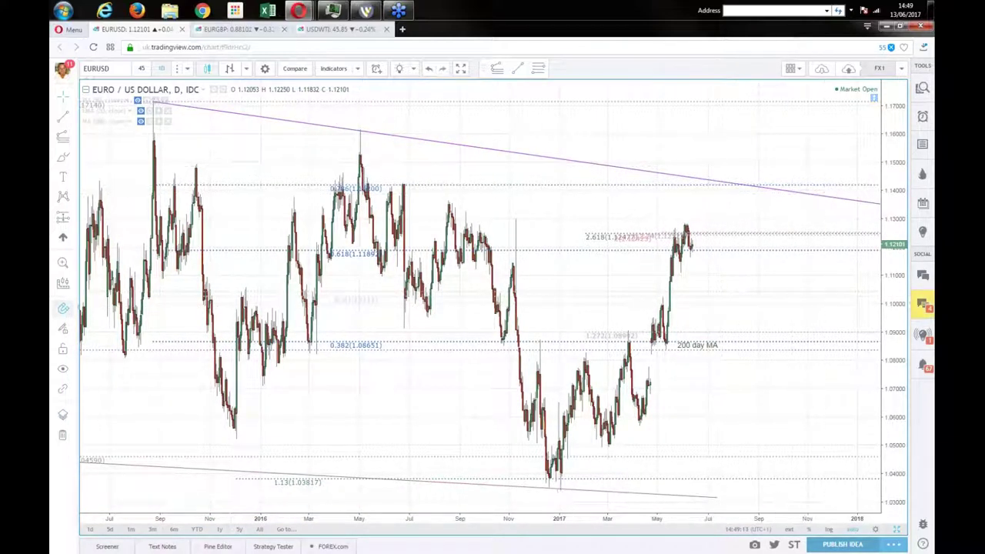
drag(895, 206, 894, 219)
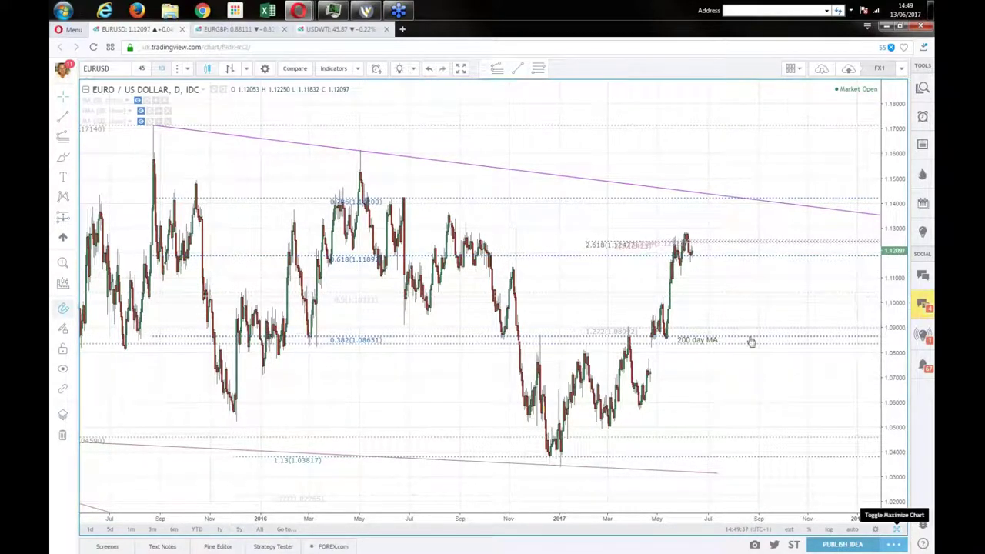
mouse_move(338, 11)
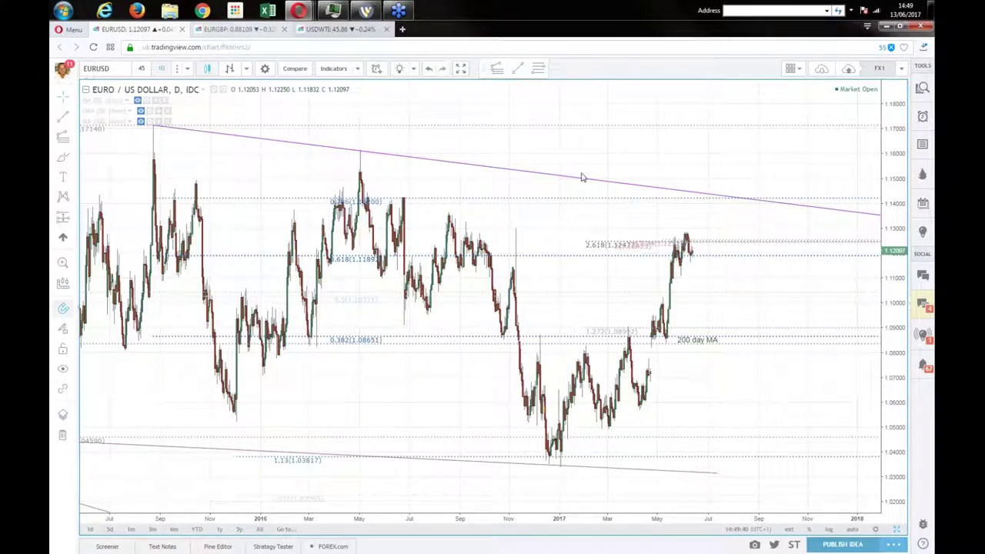
Review the maximized WTI crude oil chart's latest bars, then restore the six-chart commodities layout
key(ctrl+Tab)
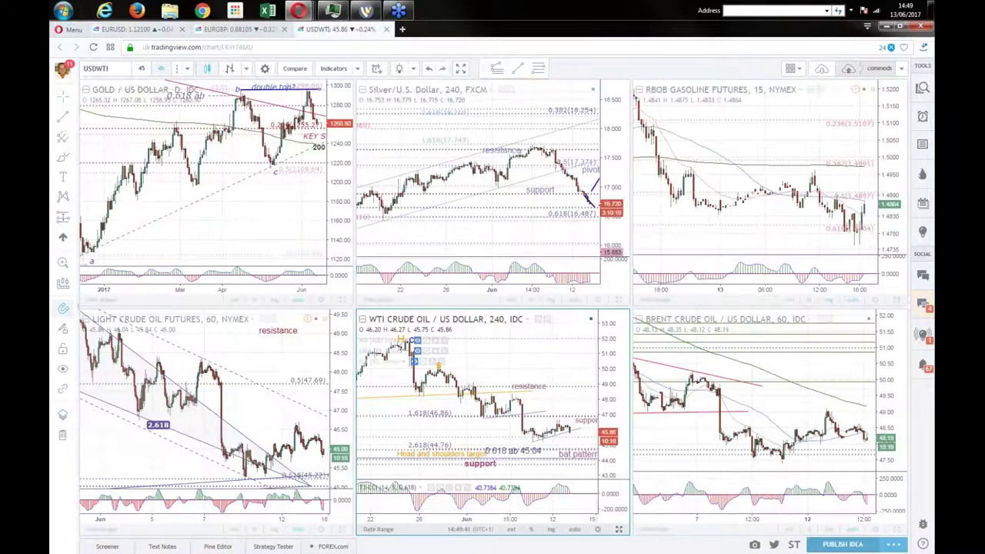
key(alt+Return)
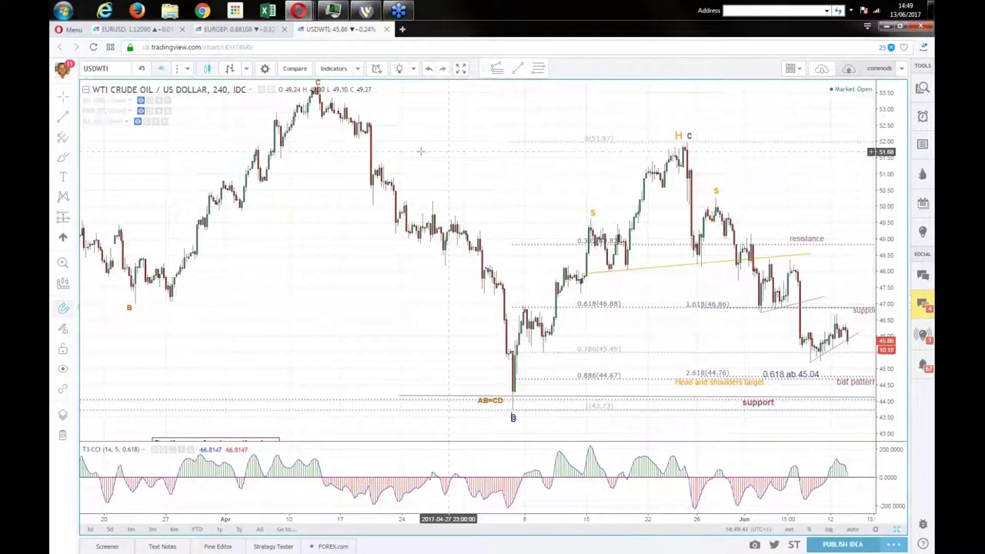
drag(432, 152, 370, 152)
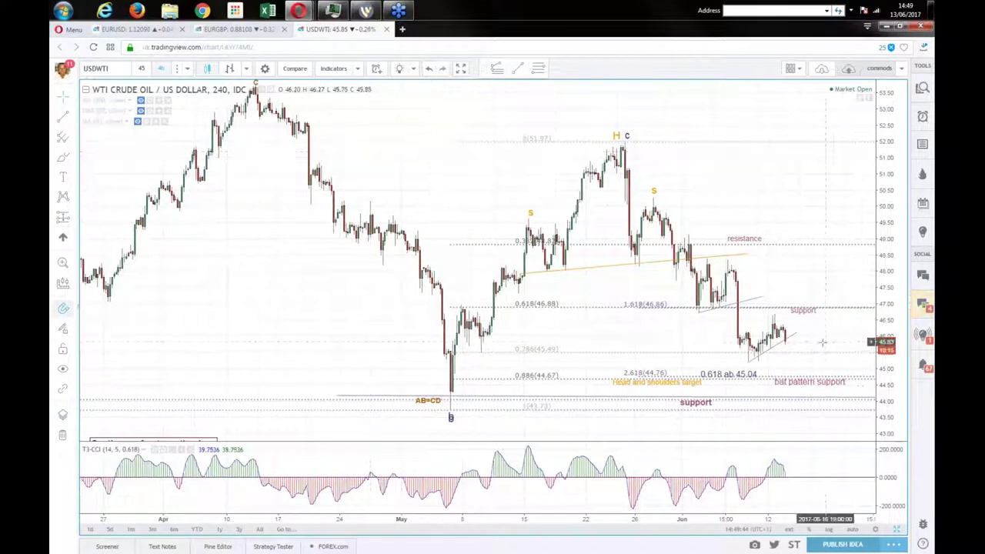
drag(821, 343, 746, 339)
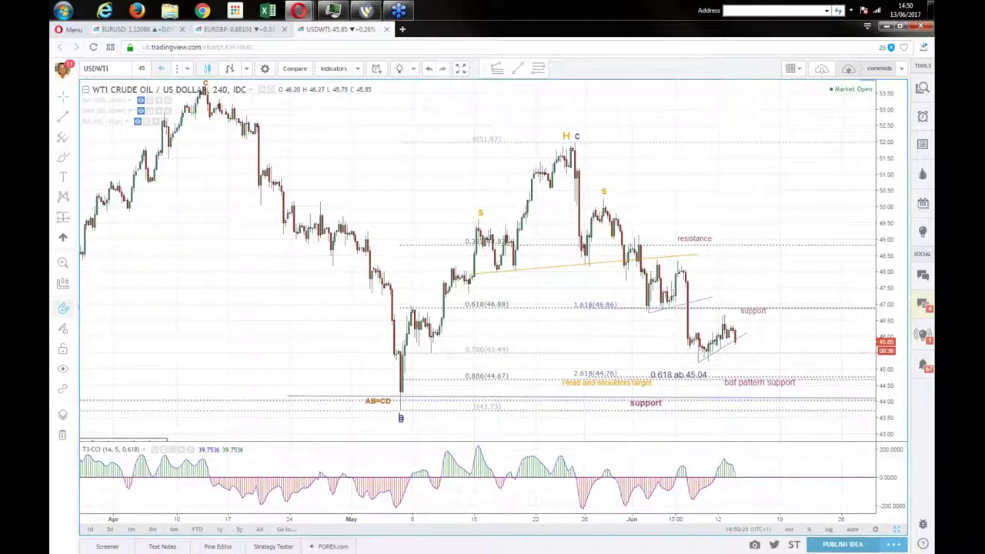
click(896, 529)
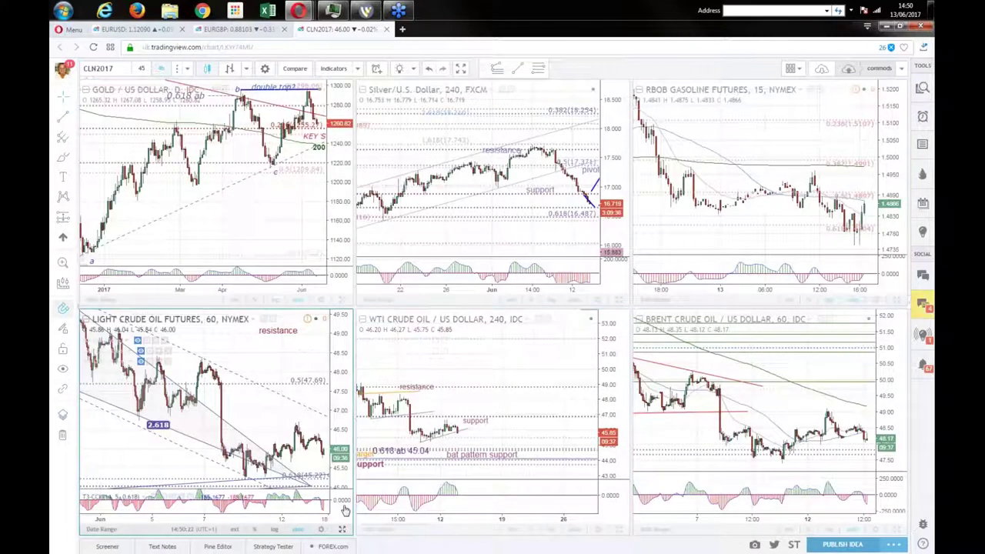
Maximize the hourly Light Crude Oil chart, hide the CCI pane, and reveal the full XABCD pattern
click(342, 528)
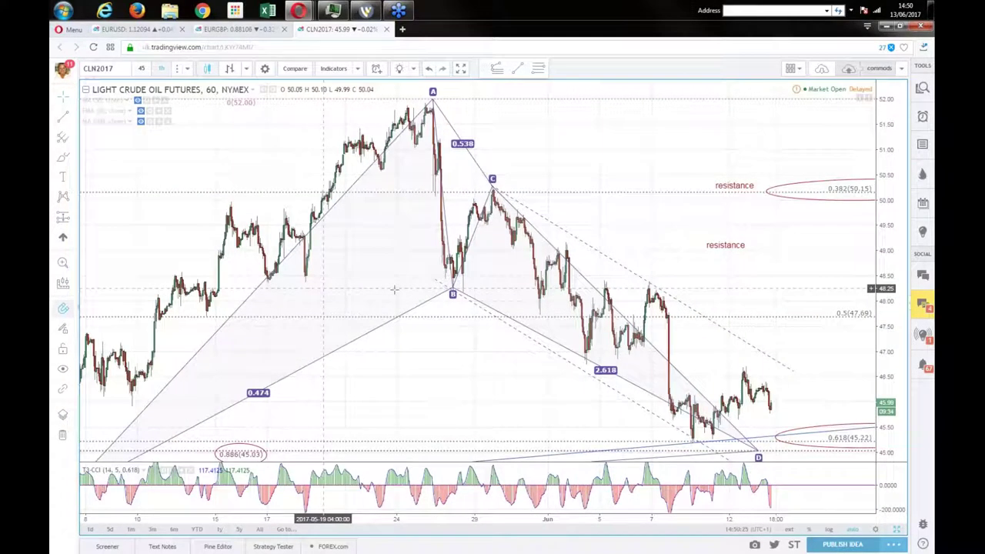
double_click(618, 210)
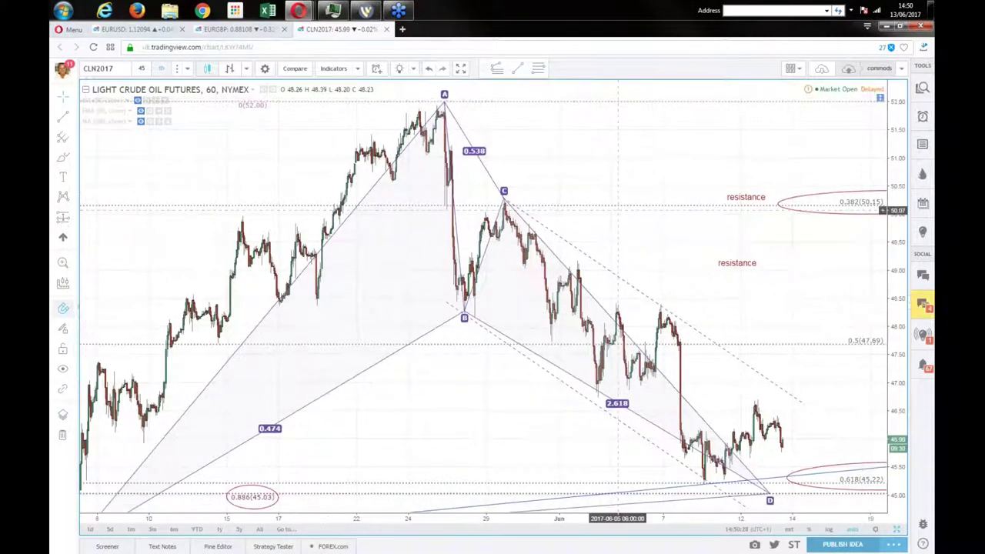
drag(423, 414, 507, 413)
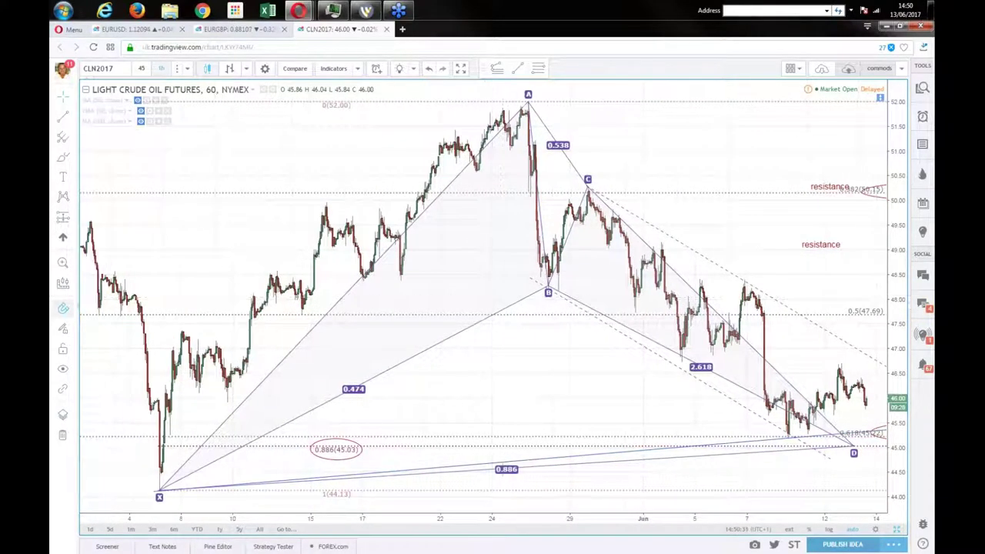
drag(428, 380, 335, 377)
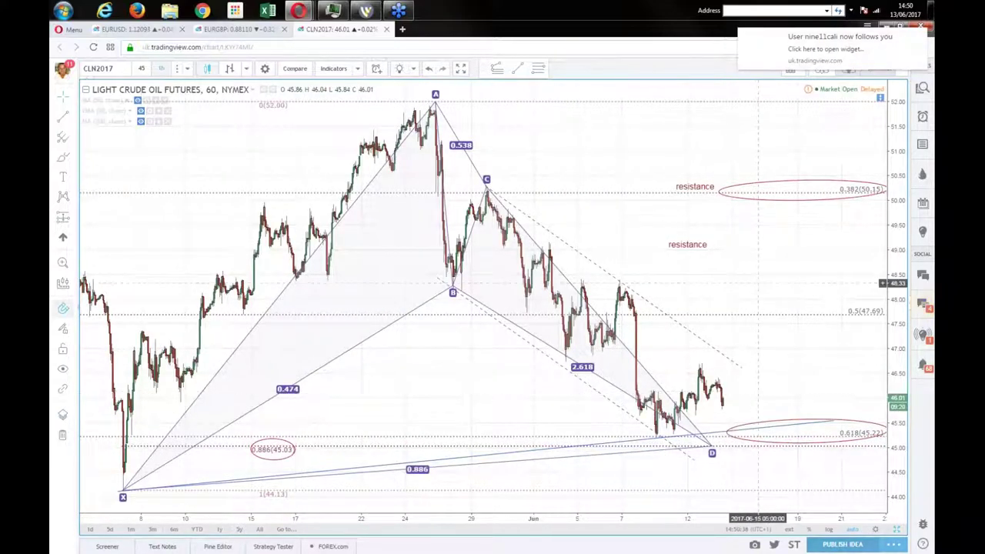
drag(758, 283, 782, 318)
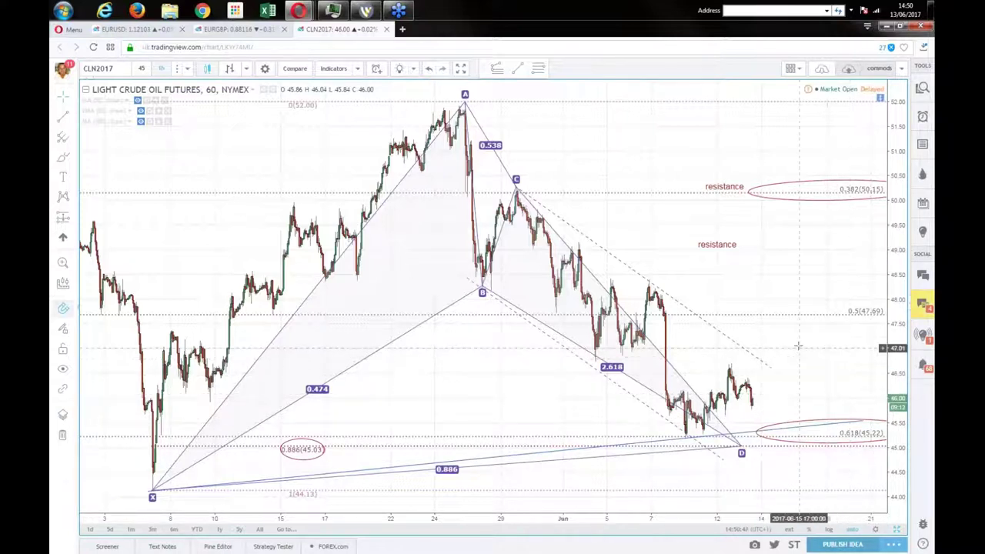
drag(794, 347, 784, 348)
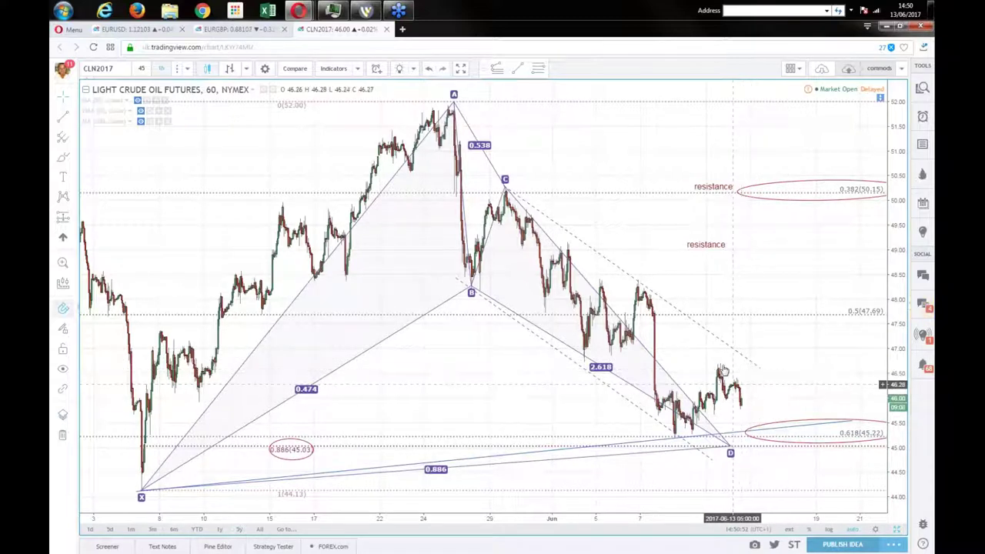
Switch the crude oil chart to 4-hour candles
click(187, 70)
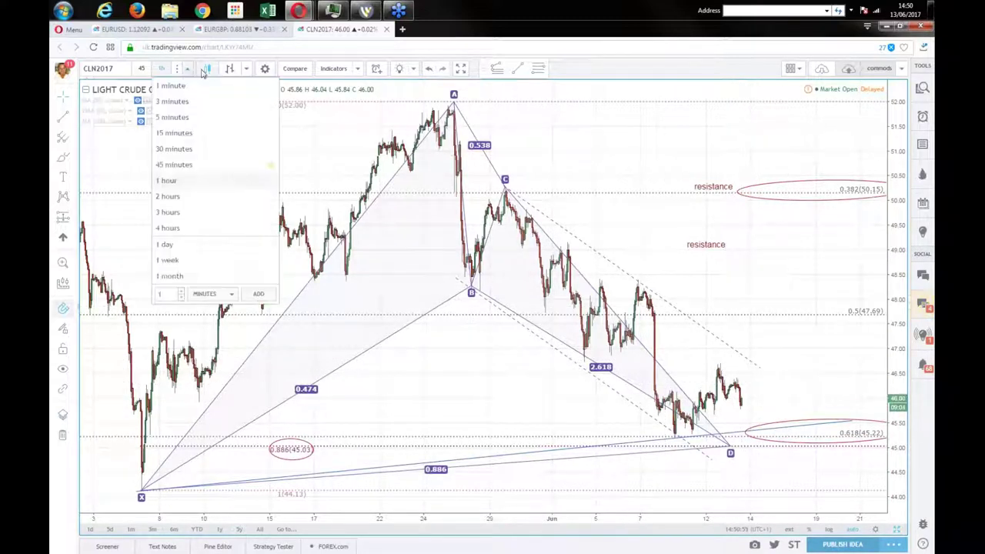
click(167, 180)
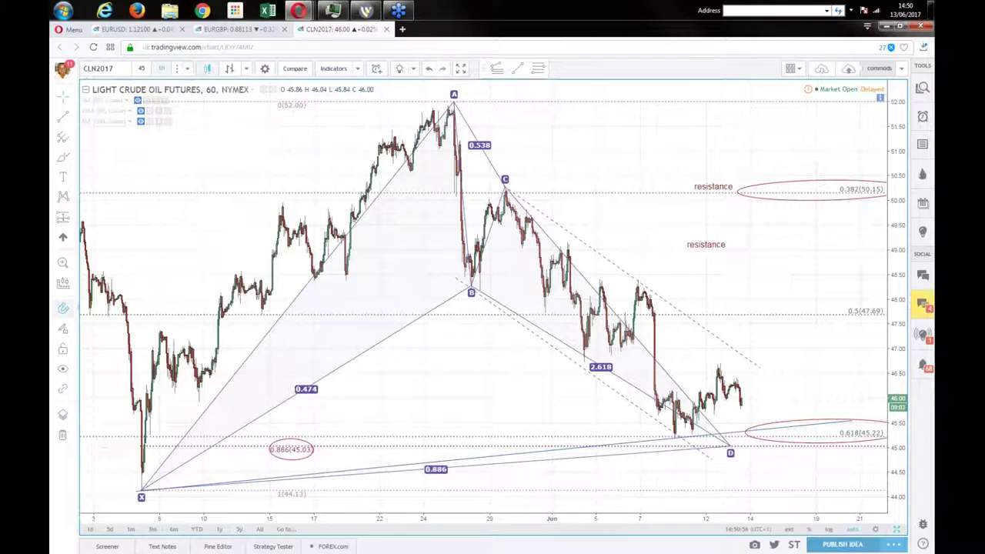
key(d)
key(Return)
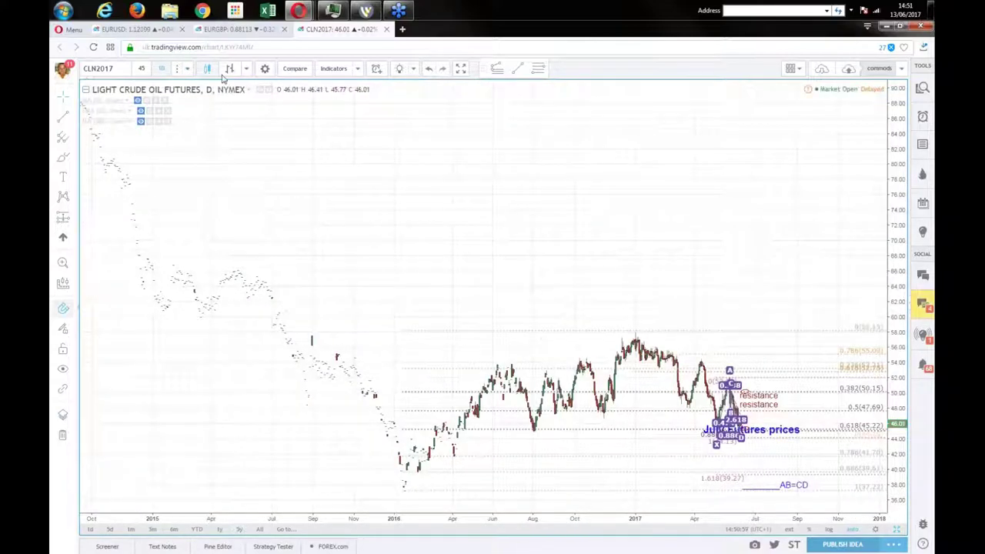
click(187, 69)
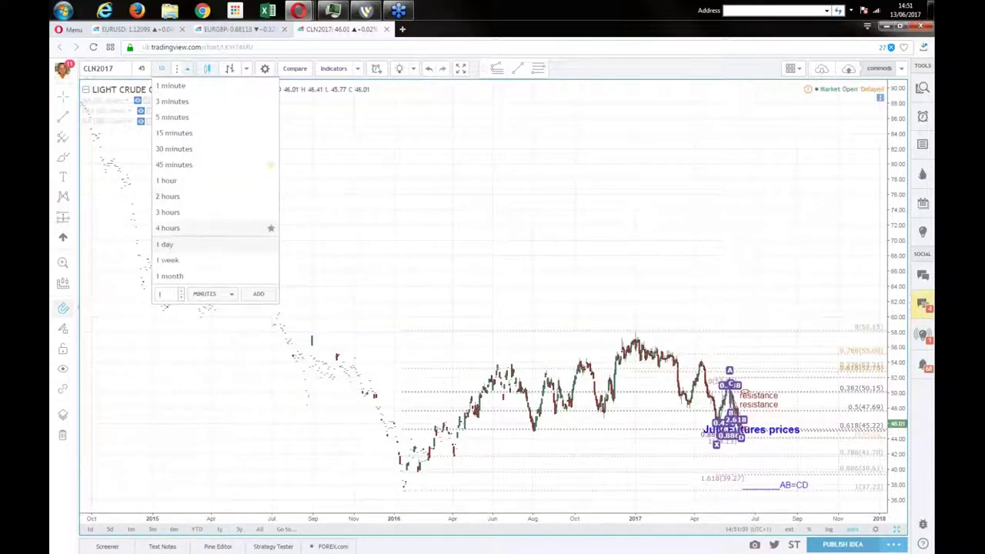
click(192, 228)
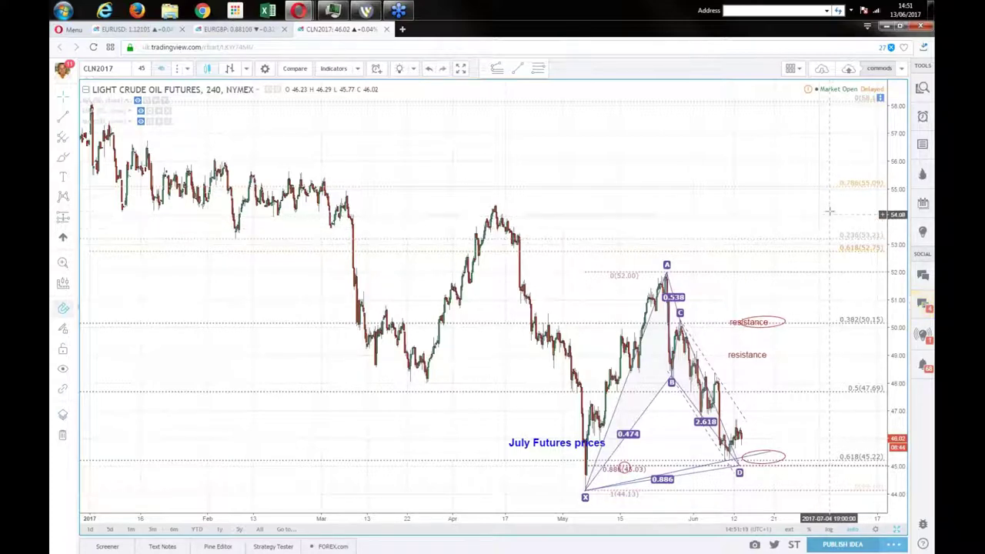
Move the July Futures prices label left and widen the resistance ellipse around its label
drag(777, 211, 705, 213)
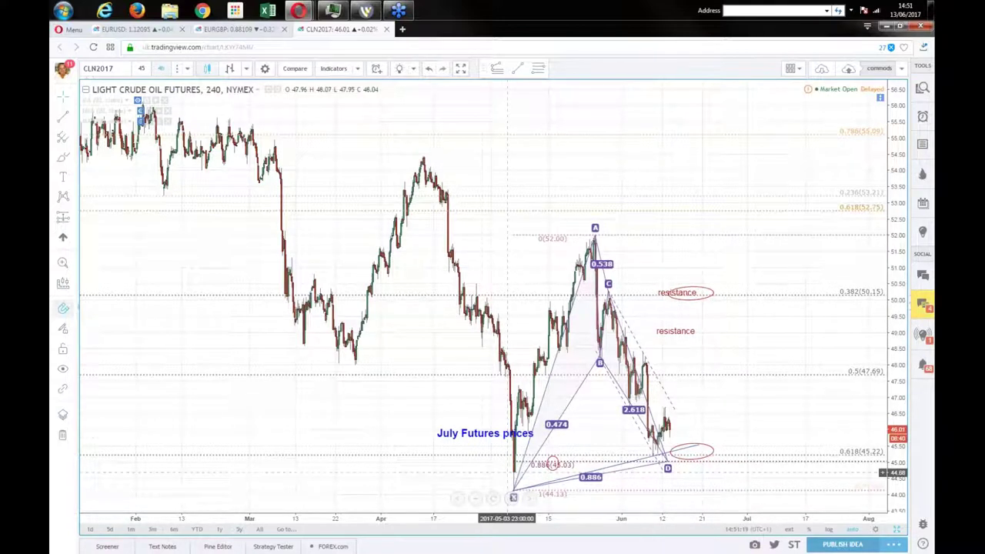
drag(463, 435, 373, 435)
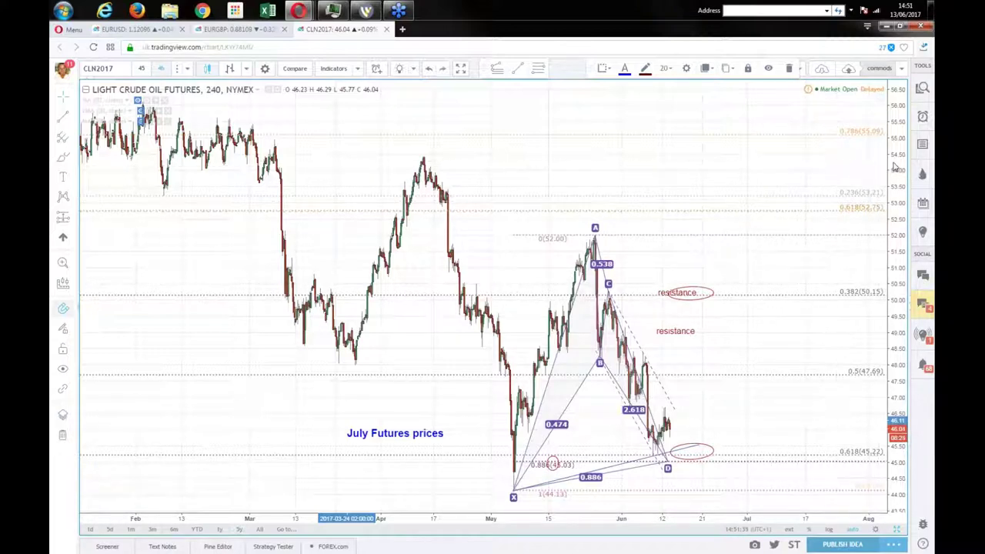
drag(895, 202, 895, 273)
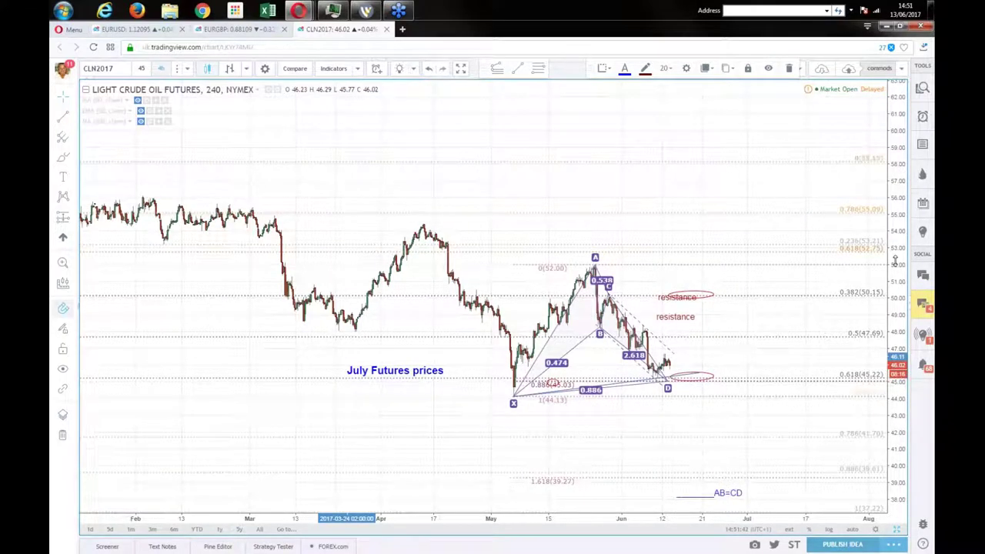
drag(895, 262, 895, 225)
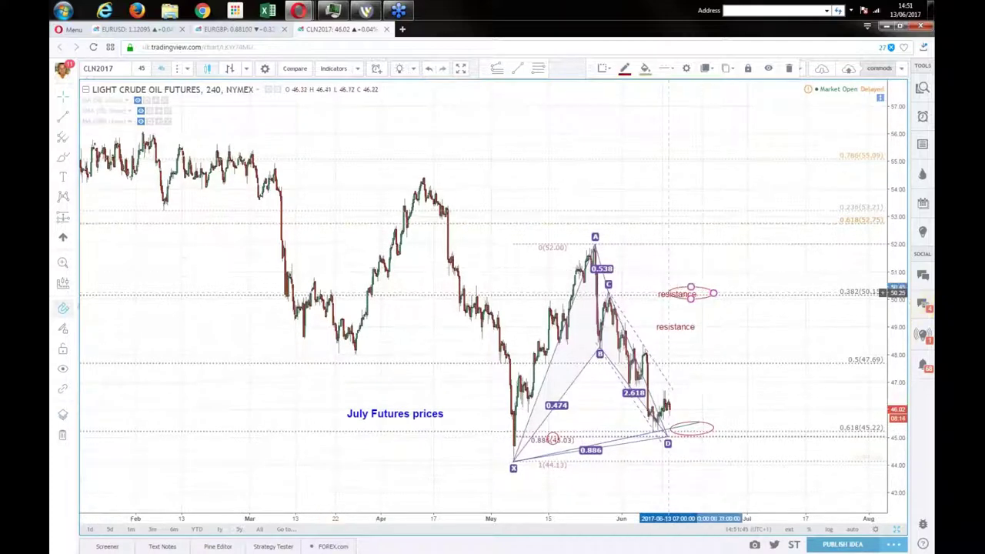
drag(668, 293, 651, 294)
click(746, 404)
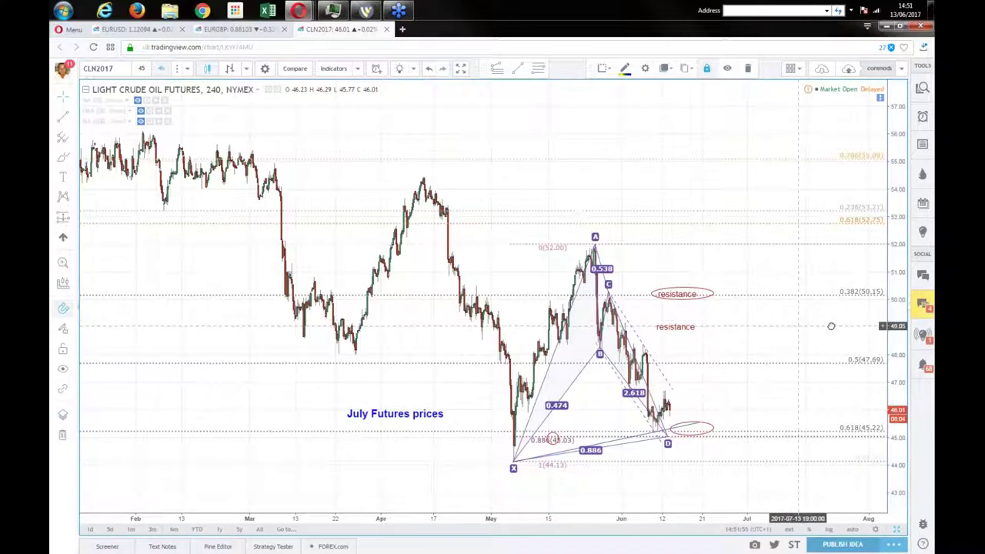
scroll(835, 327, left, 2)
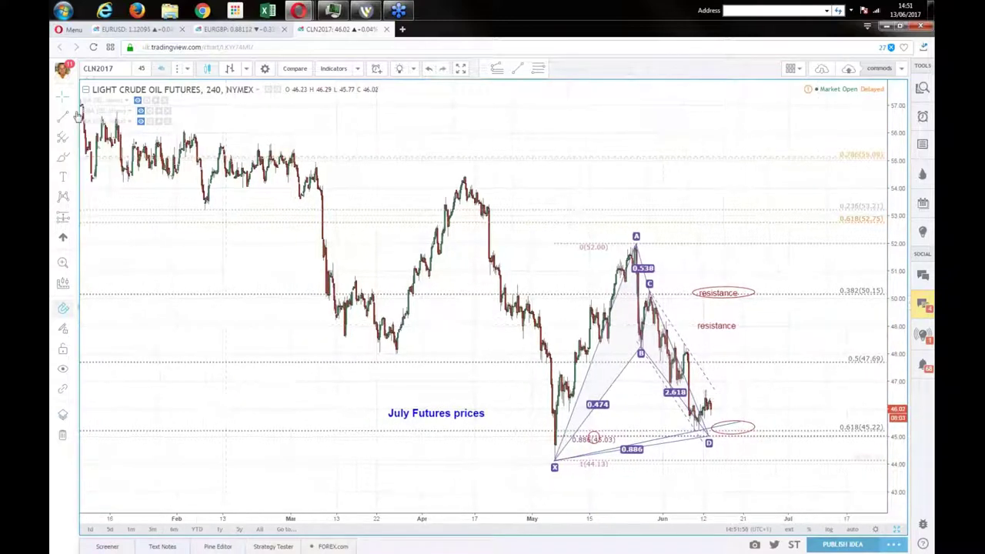
Draw a projection path up to about 53.2 and down to about 42.9, then go to EURGBP
click(719, 433)
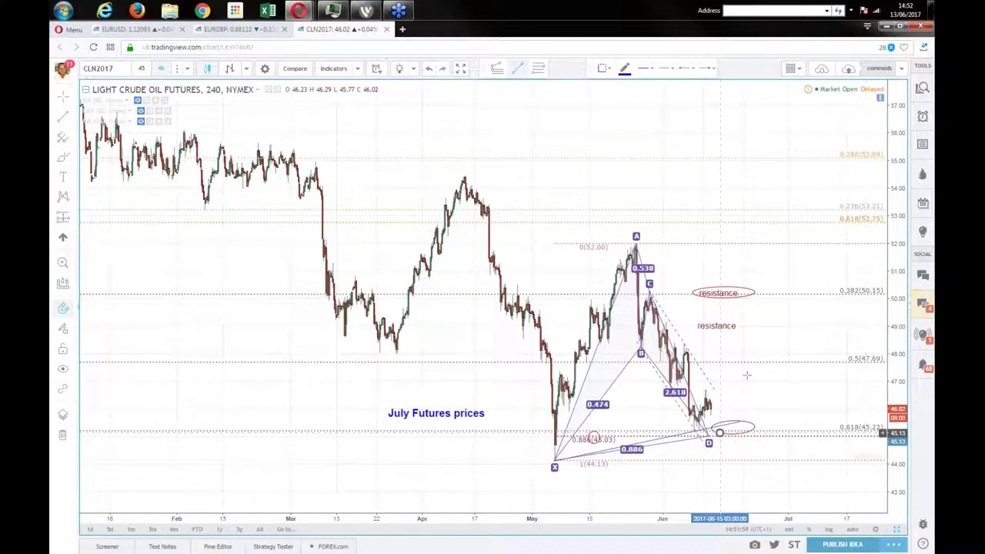
click(772, 210)
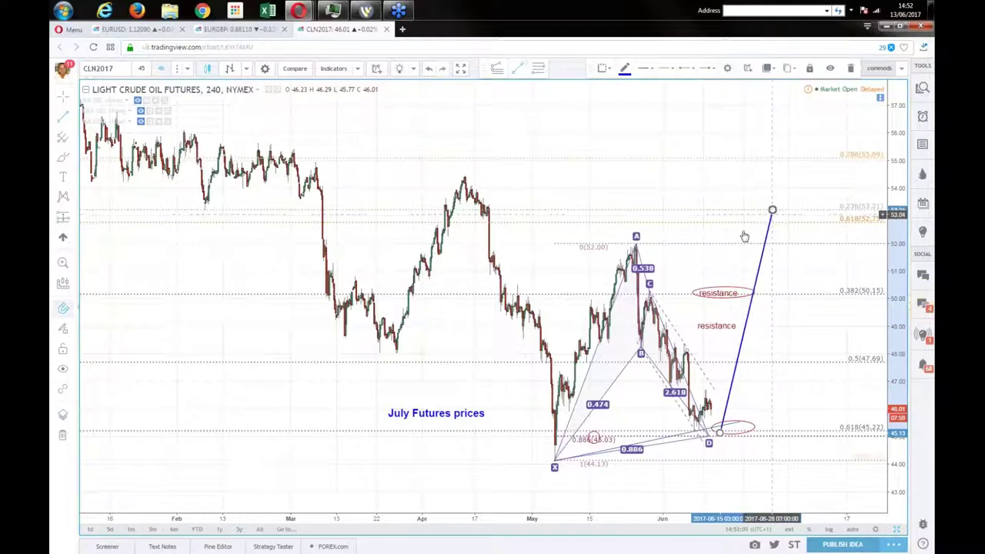
click(774, 210)
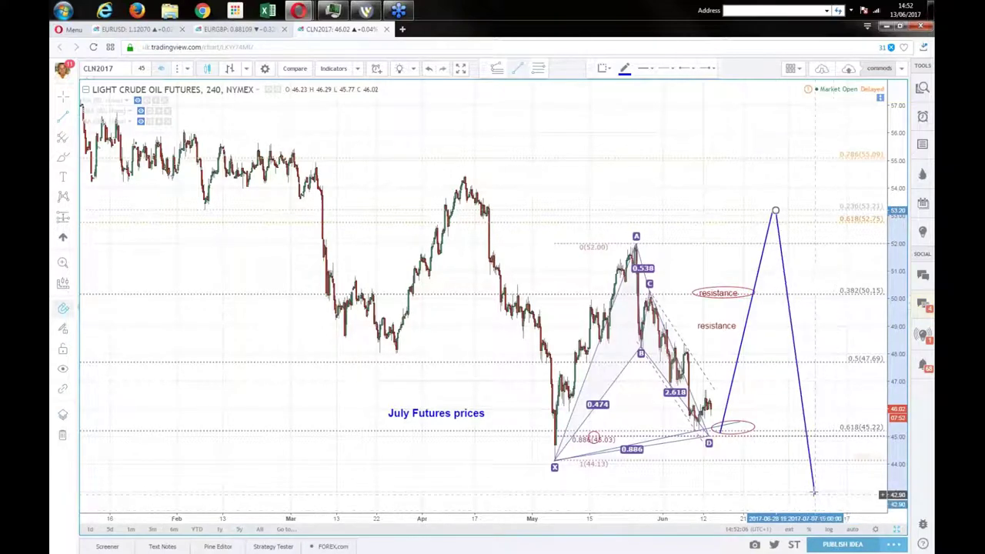
click(813, 491)
drag(898, 400, 898, 416)
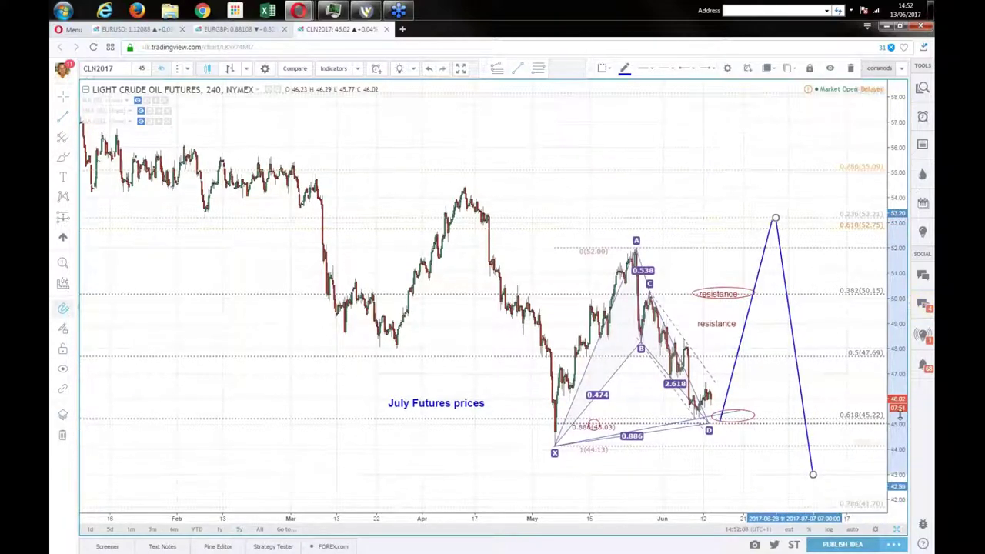
mouse_move(813, 474)
mouse_down()
mouse_move(766, 431)
mouse_move(773, 461)
mouse_move(763, 462)
mouse_move(770, 455)
mouse_up()
click(818, 455)
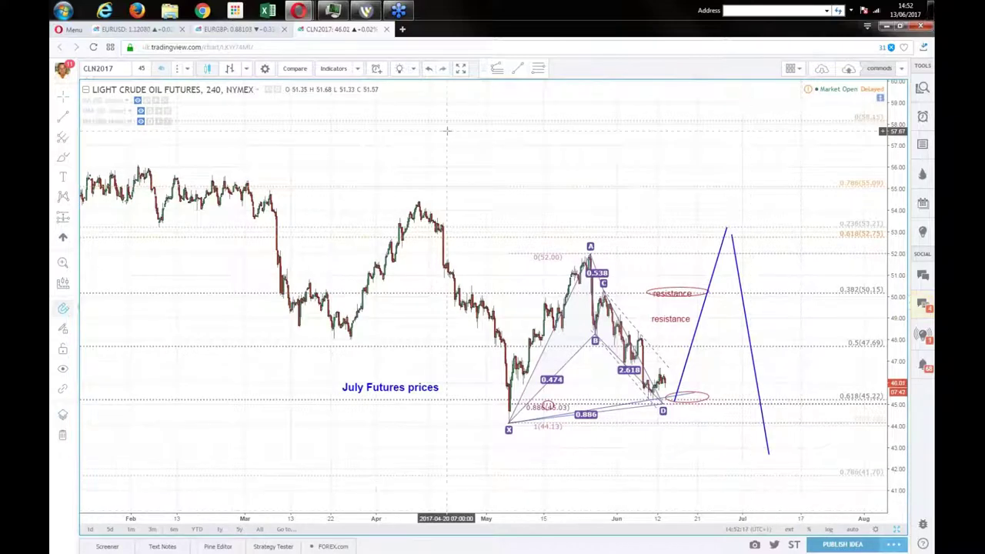
click(236, 32)
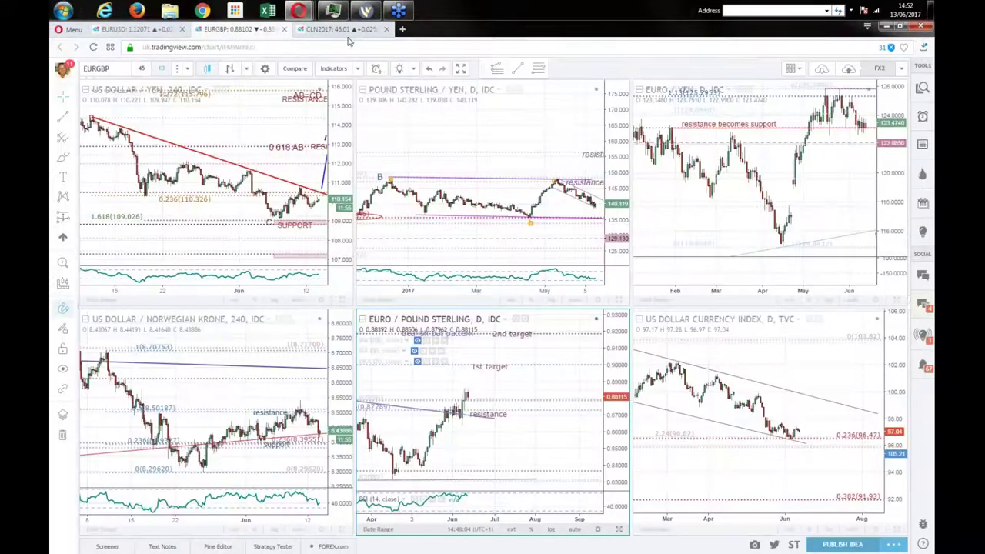
Delete the Fibonacci levels on the USD/CHF chart in the EURUSD grid, then open the XAUUSD tab
click(145, 31)
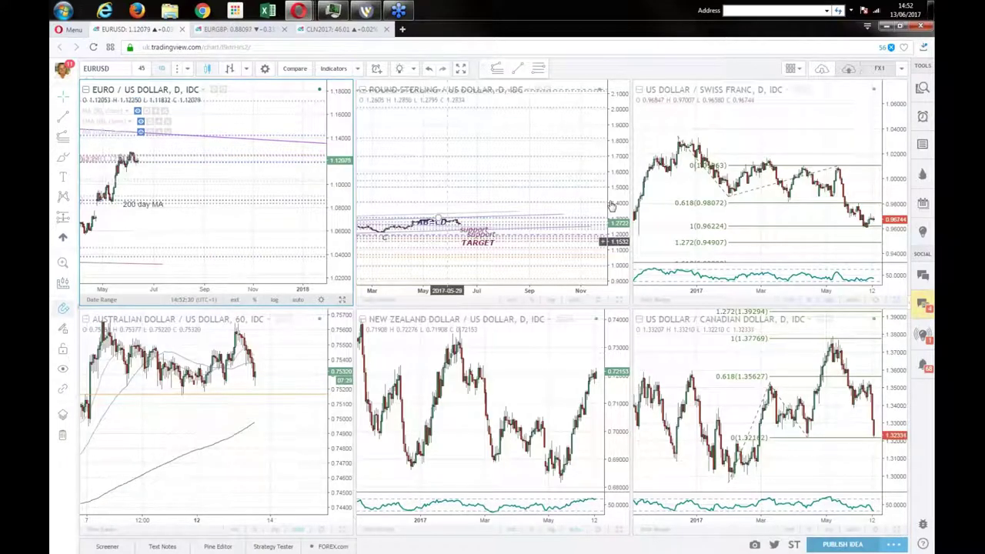
click(511, 211)
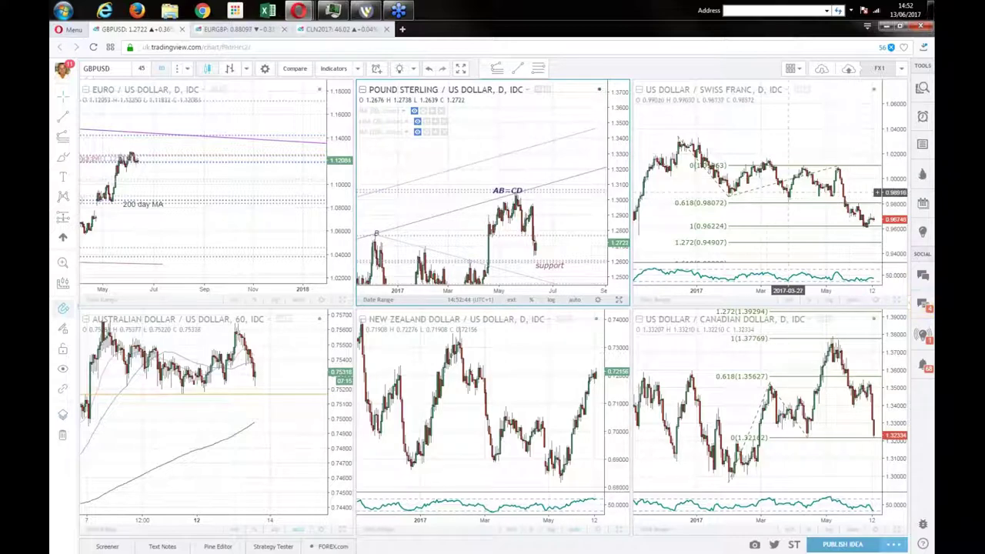
click(766, 186)
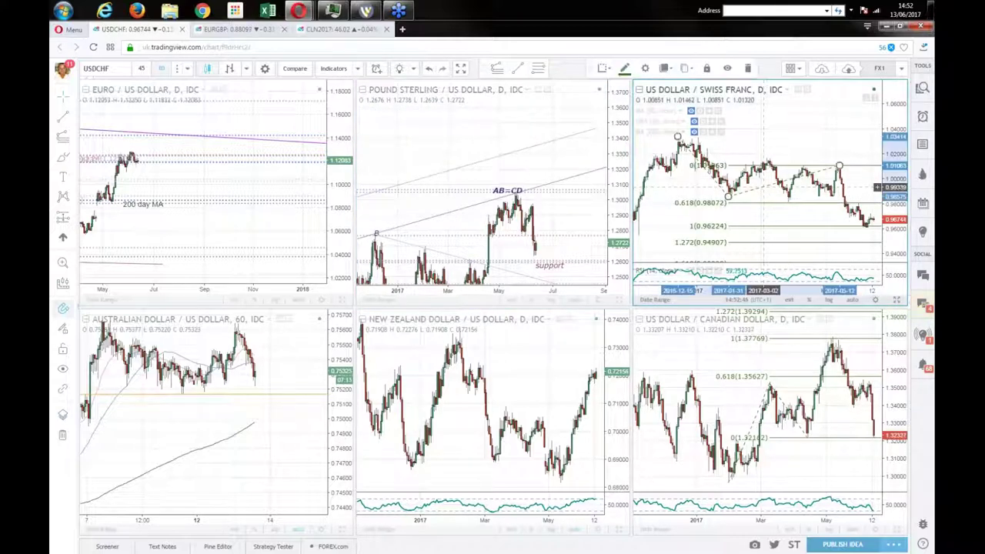
key(Delete)
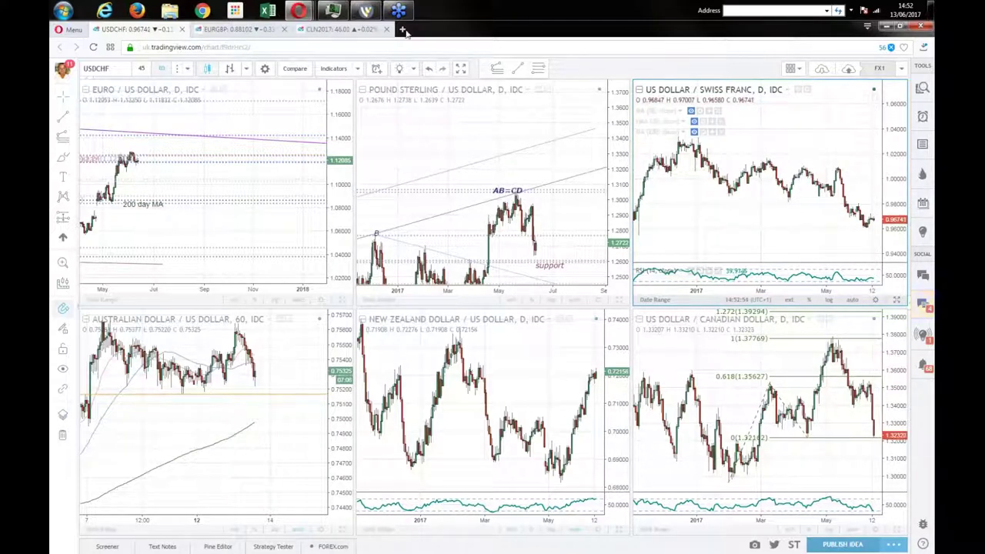
click(472, 104)
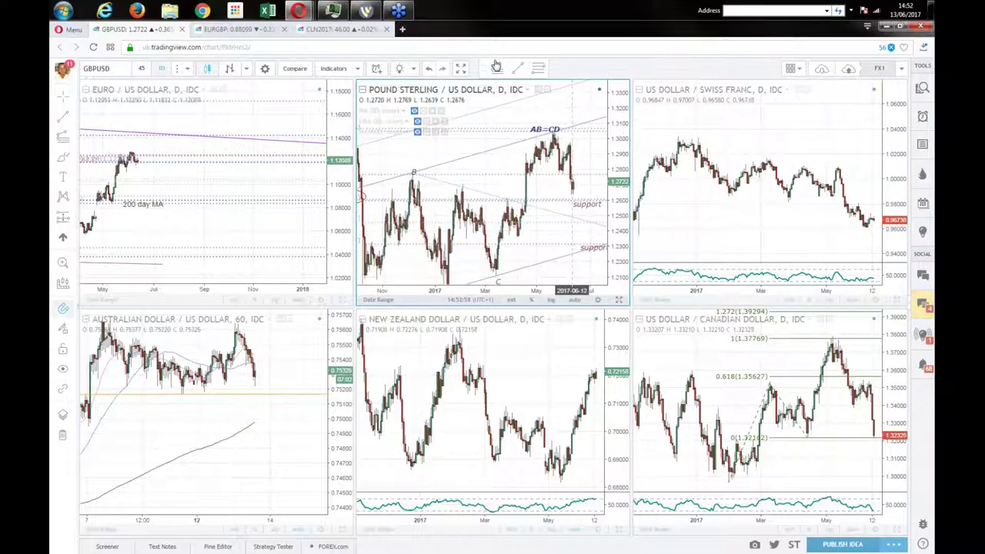
click(344, 31)
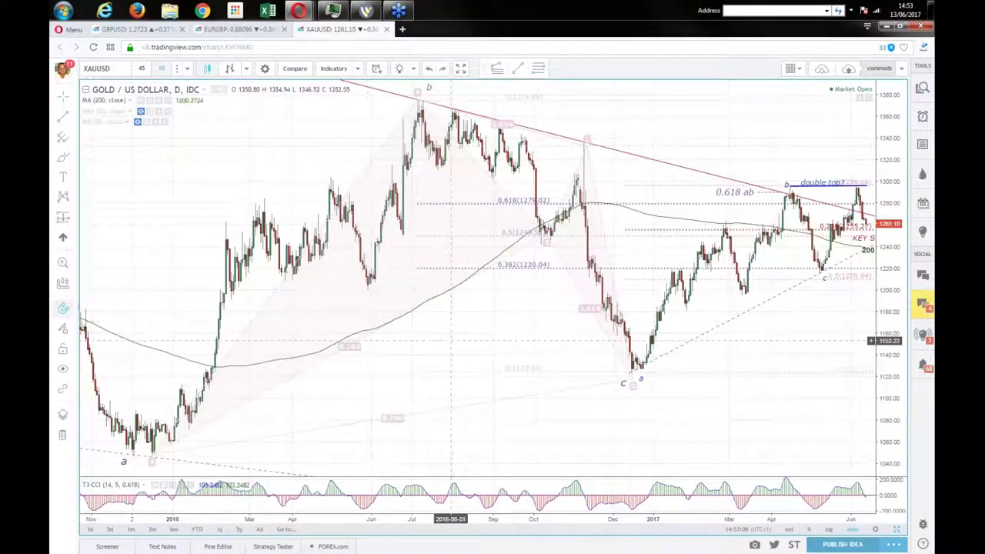
scroll(451, 340, right, 5)
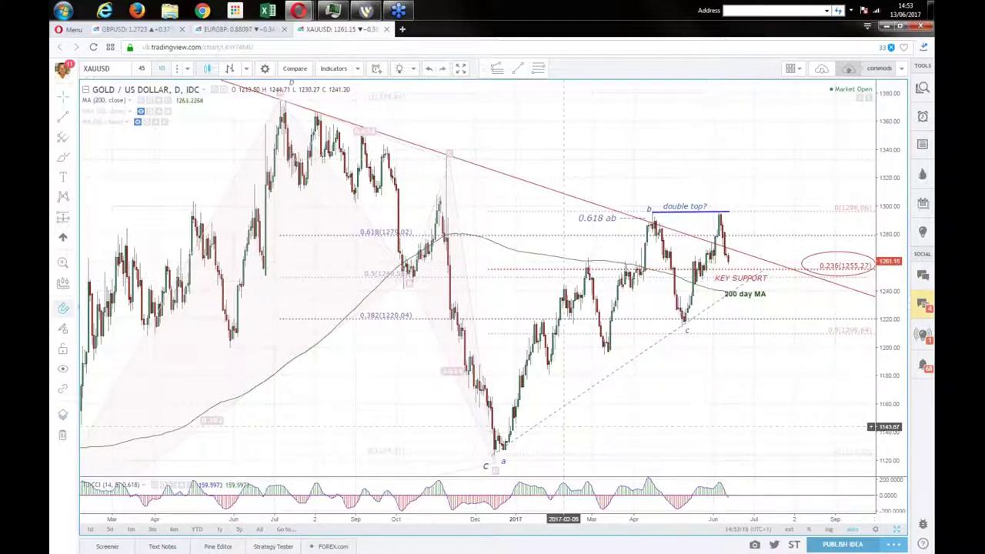
click(493, 459)
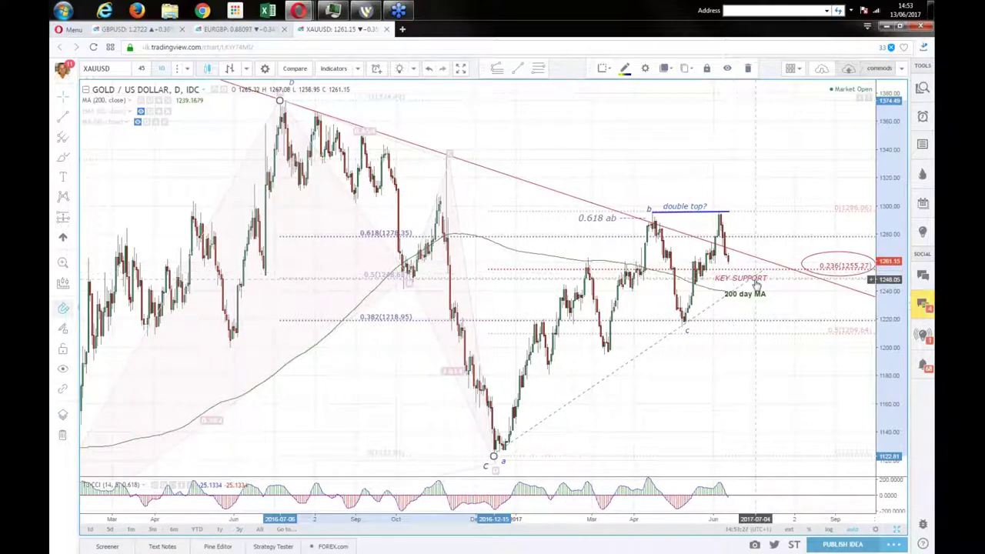
click(779, 268)
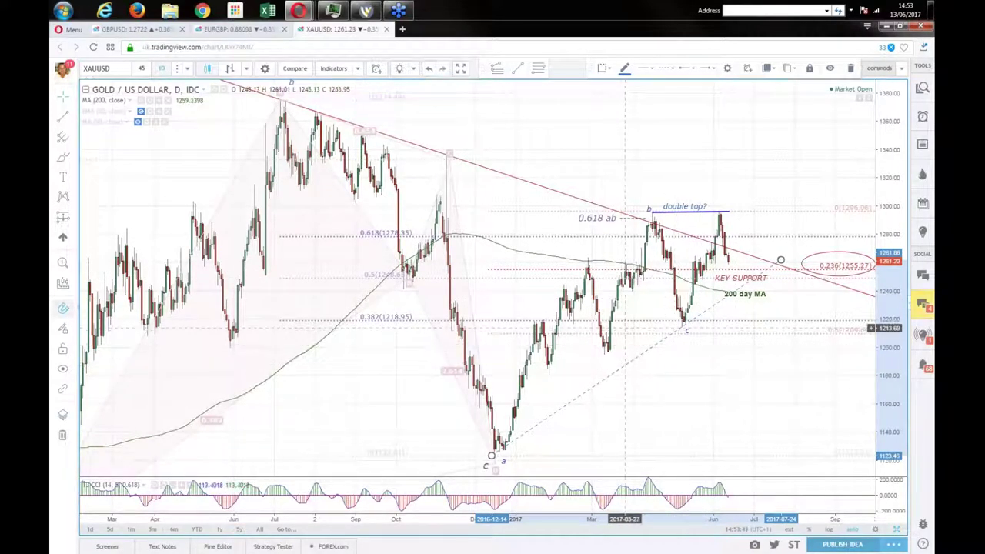
click(720, 210)
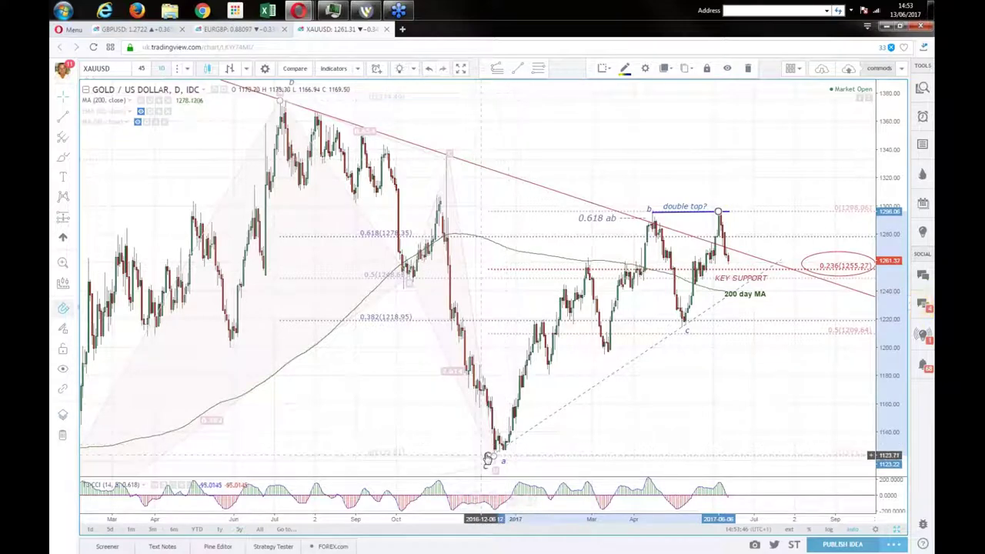
click(616, 477)
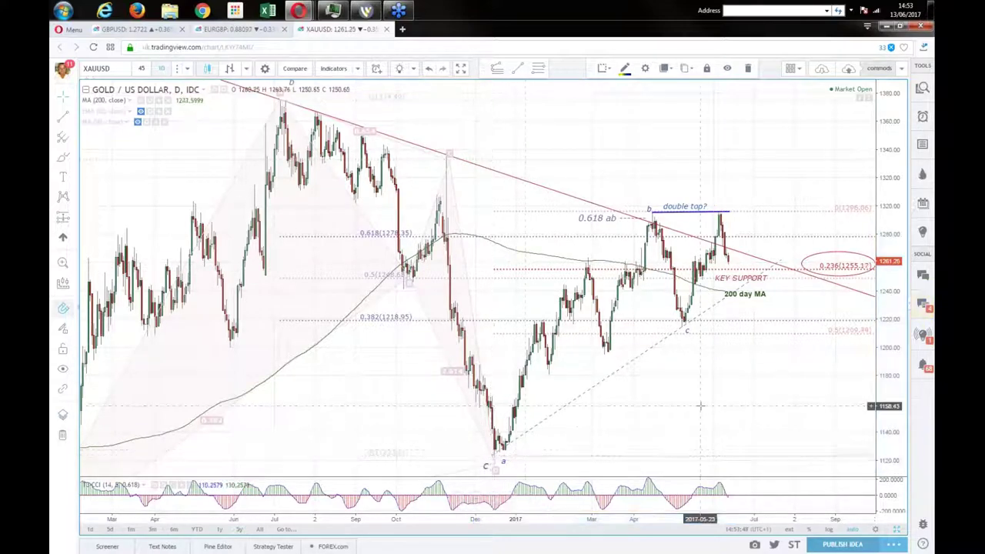
Show the silver 4-hour chart full-size from the six-chart layout and delete its Fibonacci levels
click(880, 528)
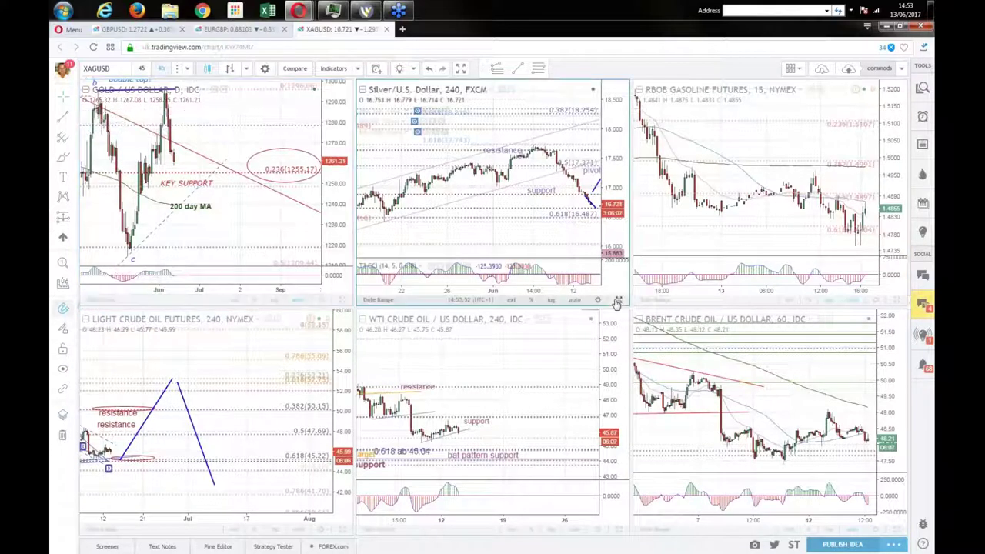
click(615, 302)
click(618, 300)
click(498, 250)
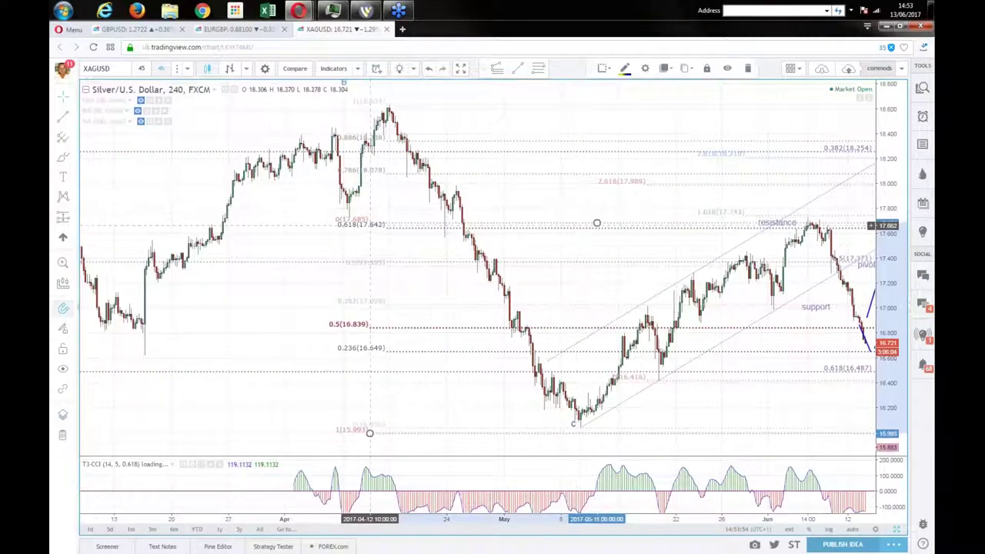
key(Delete)
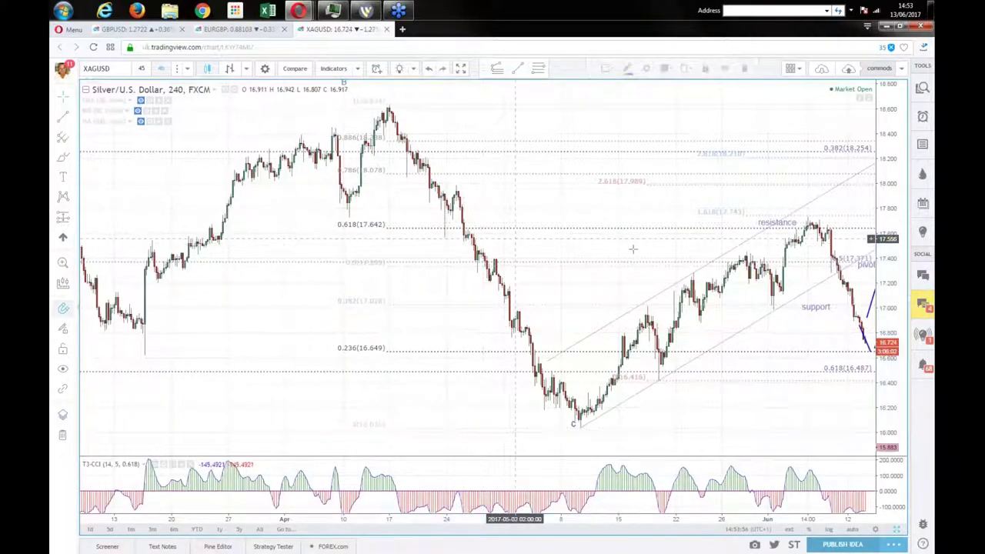
Pan the silver chart and nudge the 'resistance' label slightly up and right
drag(630, 254, 616, 251)
mouse_move(466, 225)
mouse_down()
mouse_move(398, 224)
mouse_move(423, 225)
mouse_up()
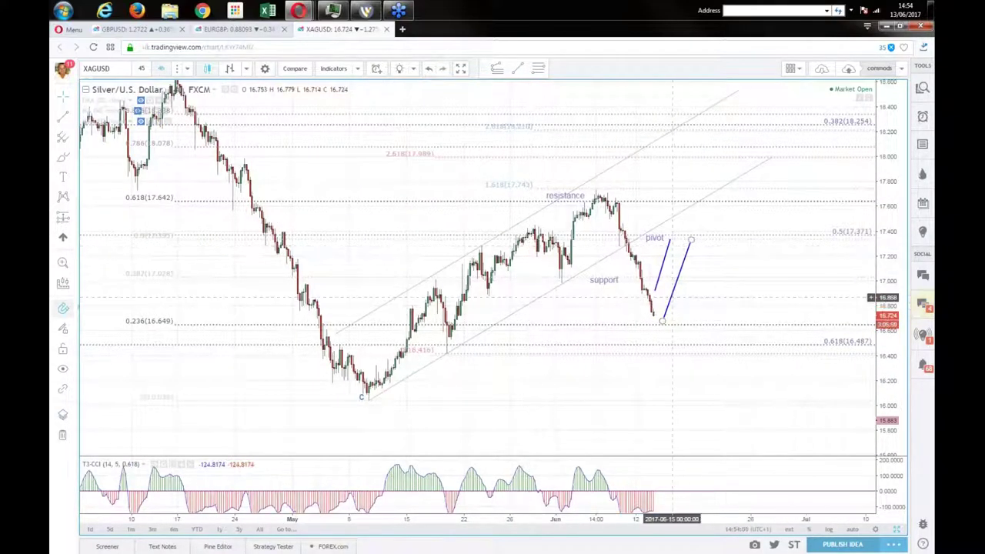
click(672, 298)
mouse_move(616, 366)
mouse_down()
mouse_move(642, 370)
mouse_move(689, 332)
mouse_up()
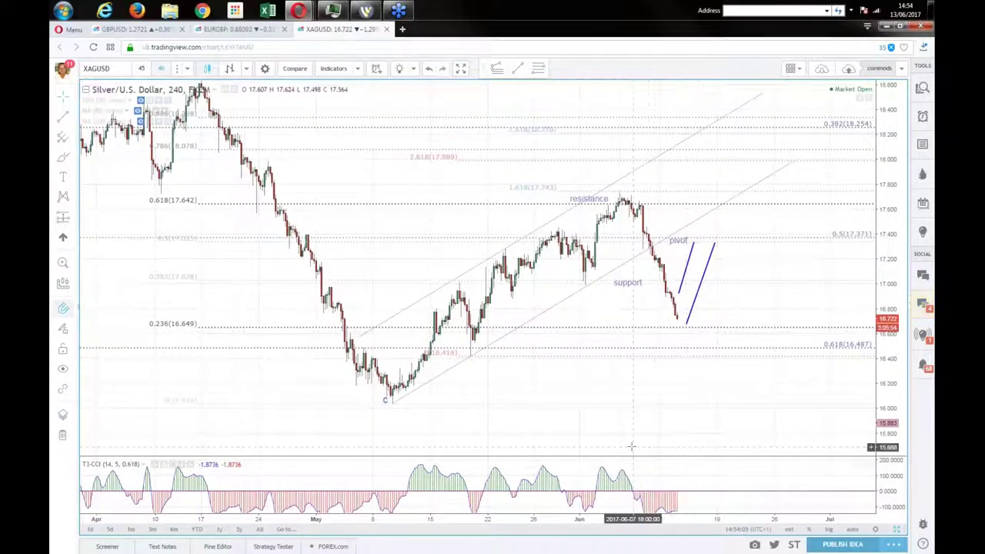
drag(617, 406, 648, 439)
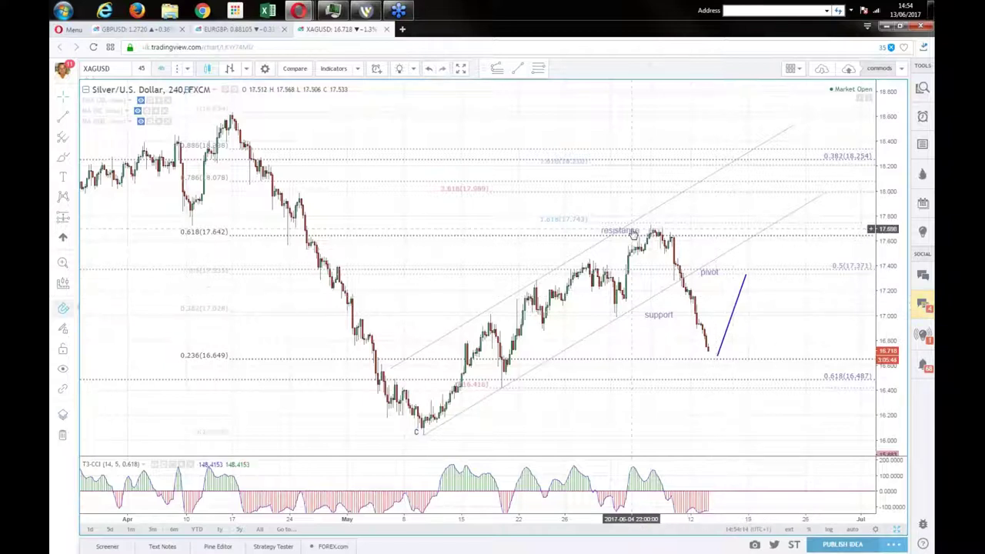
drag(620, 230, 627, 227)
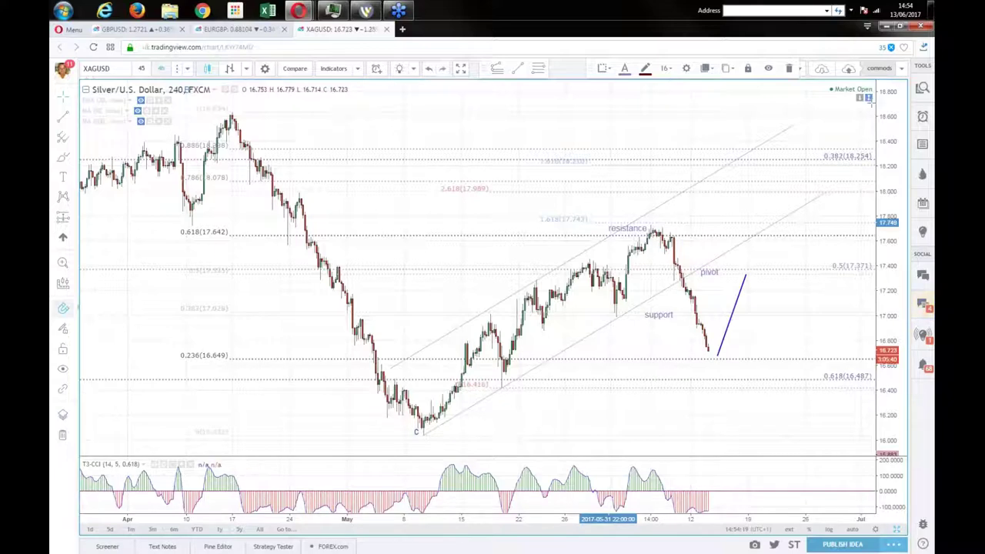
Hide the CCI pane and place the 'pivot' and 'support' labels beside the blue projection line
click(868, 98)
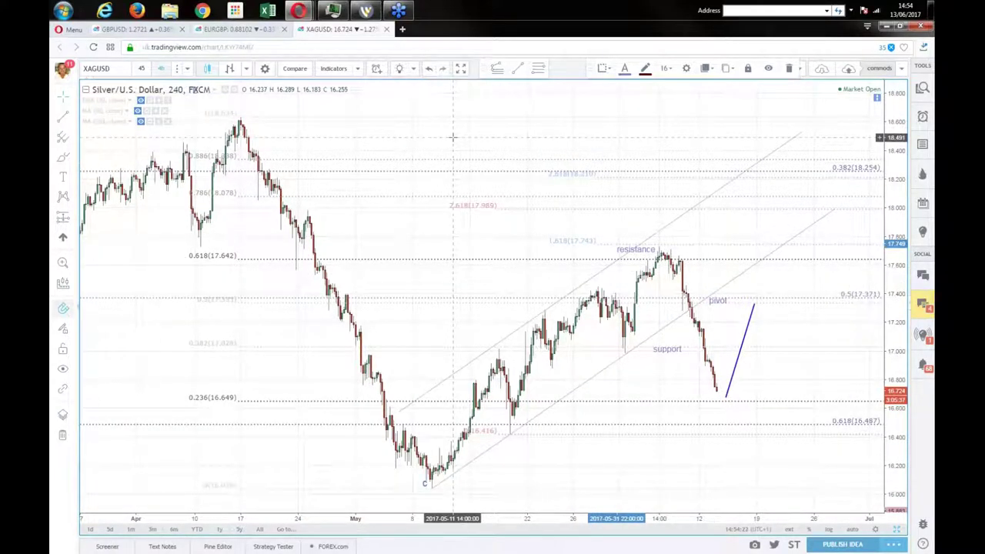
drag(452, 137, 495, 145)
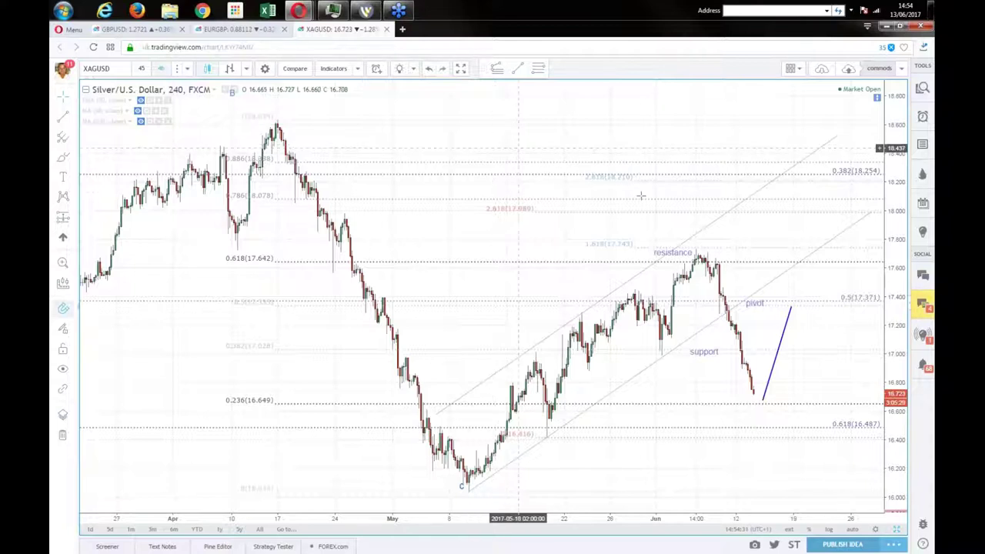
drag(758, 305, 773, 305)
drag(697, 351, 759, 405)
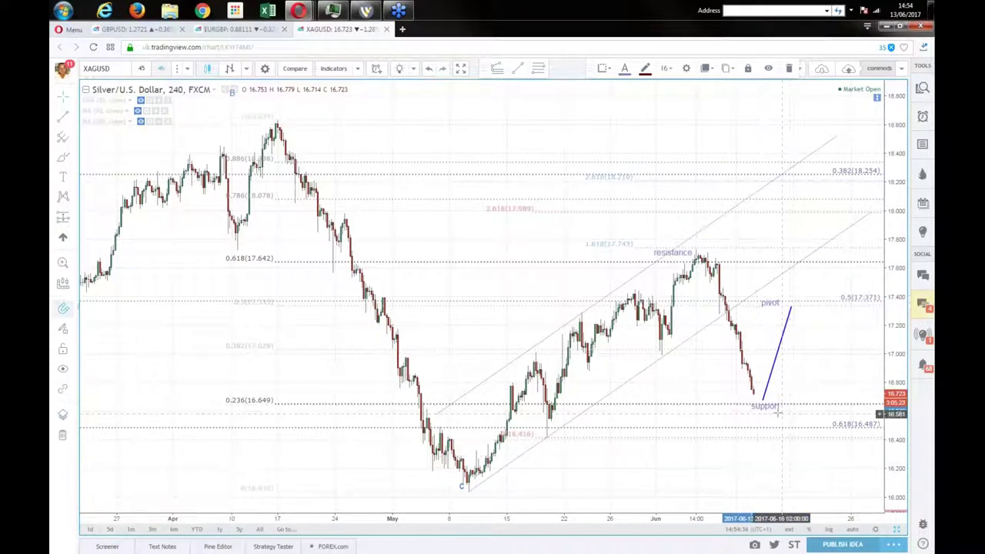
drag(769, 413, 774, 414)
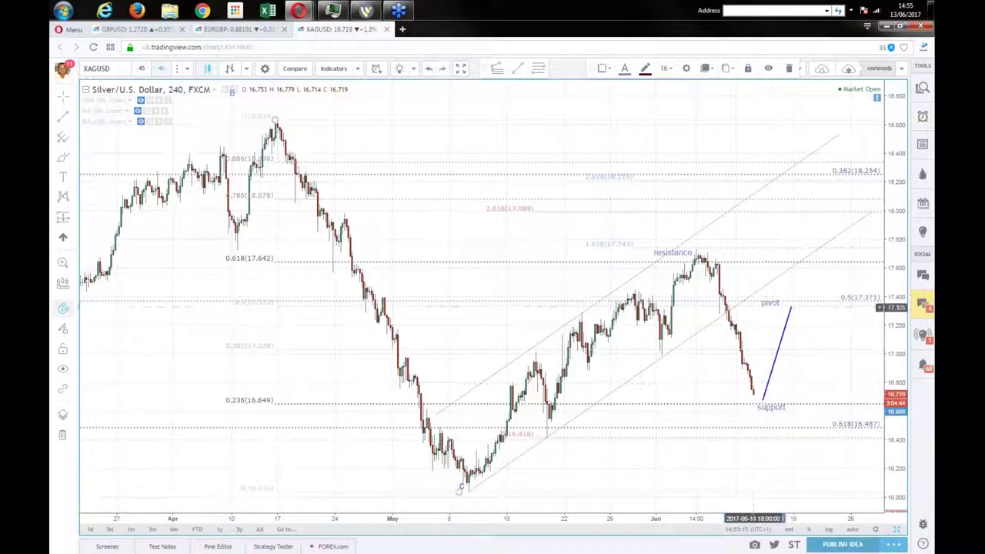
click(234, 31)
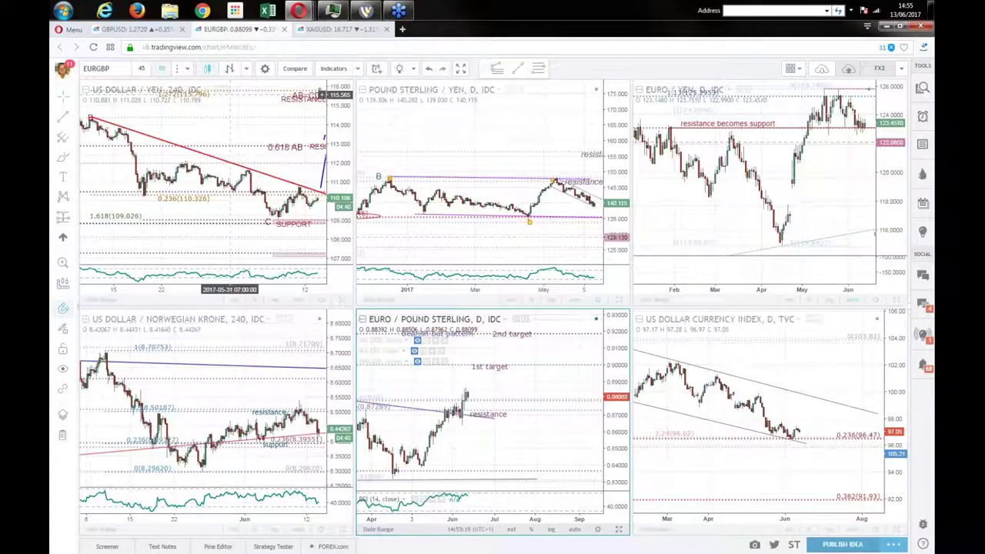
Return to the EURGBP six-chart layout via the XAGUSD tab and select the USD/JPY chart
click(342, 30)
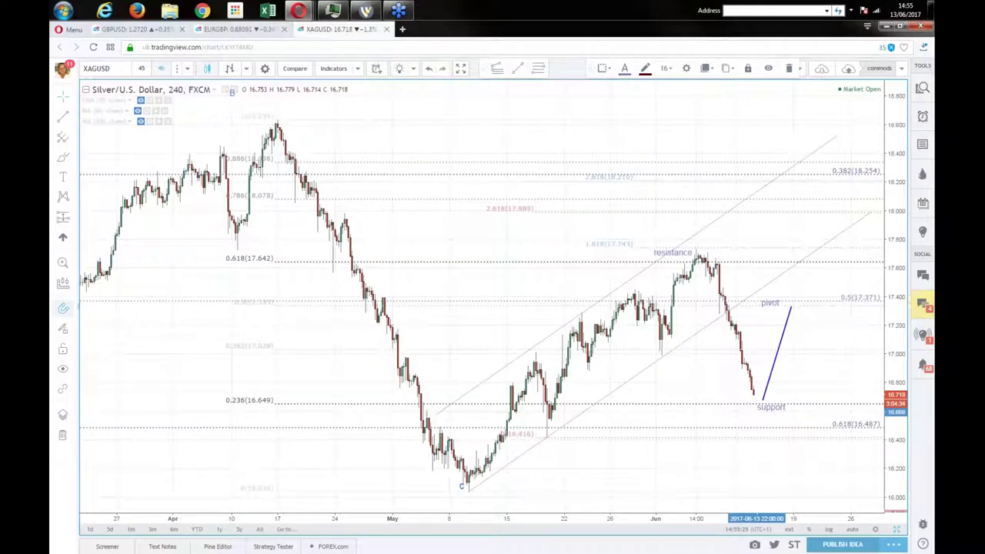
click(233, 31)
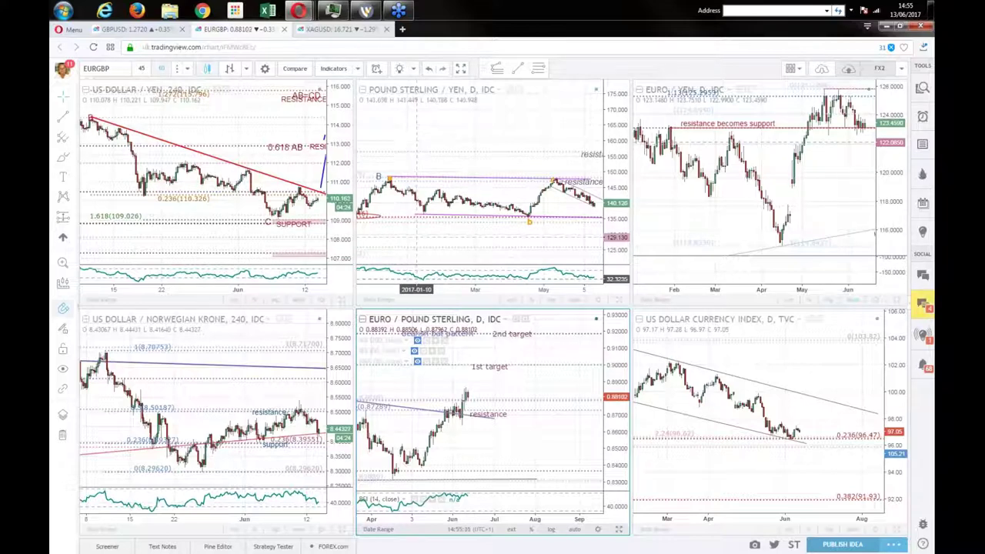
click(324, 215)
Maximise the USD/JPY chart and extend the red downward trendline's right end slightly
key(alt+Return)
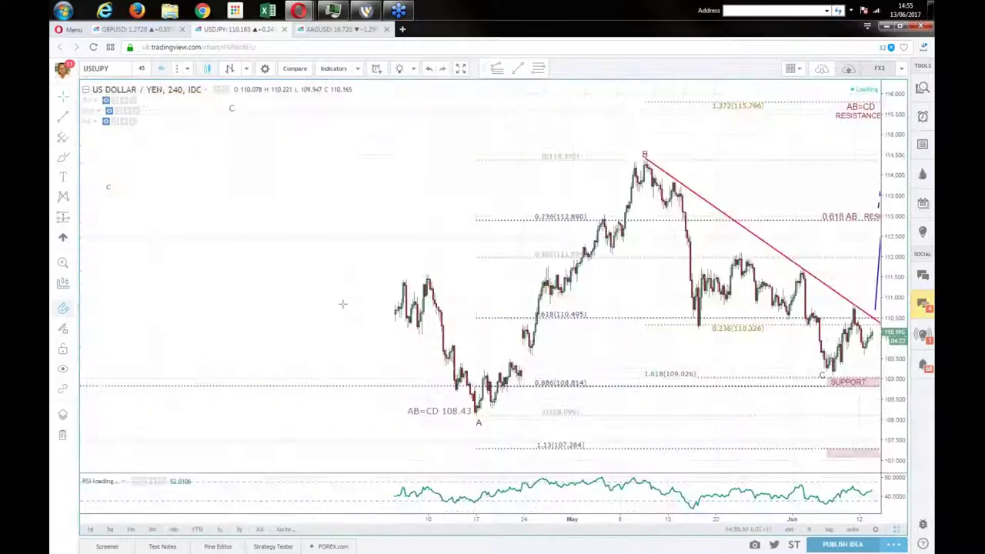
scroll(324, 214, right, 2)
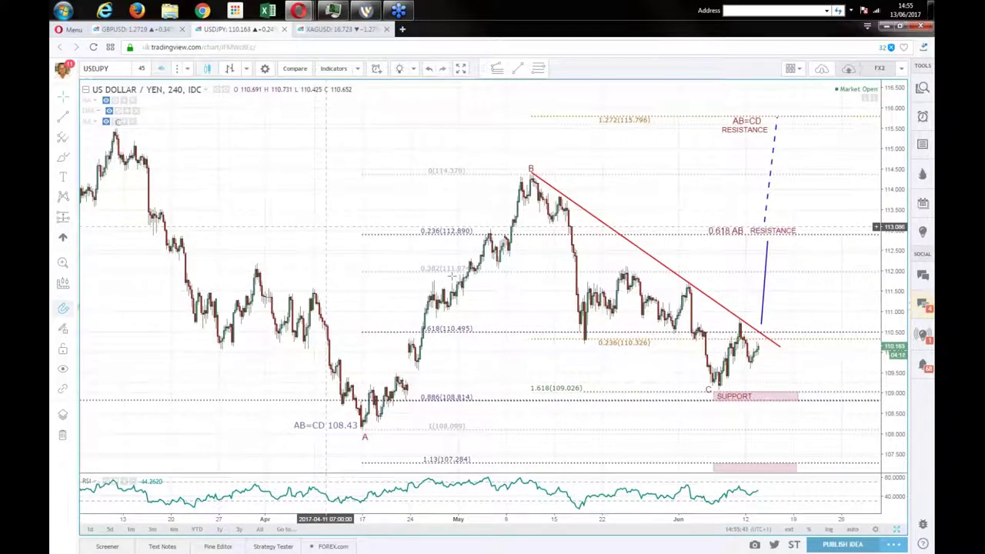
click(638, 342)
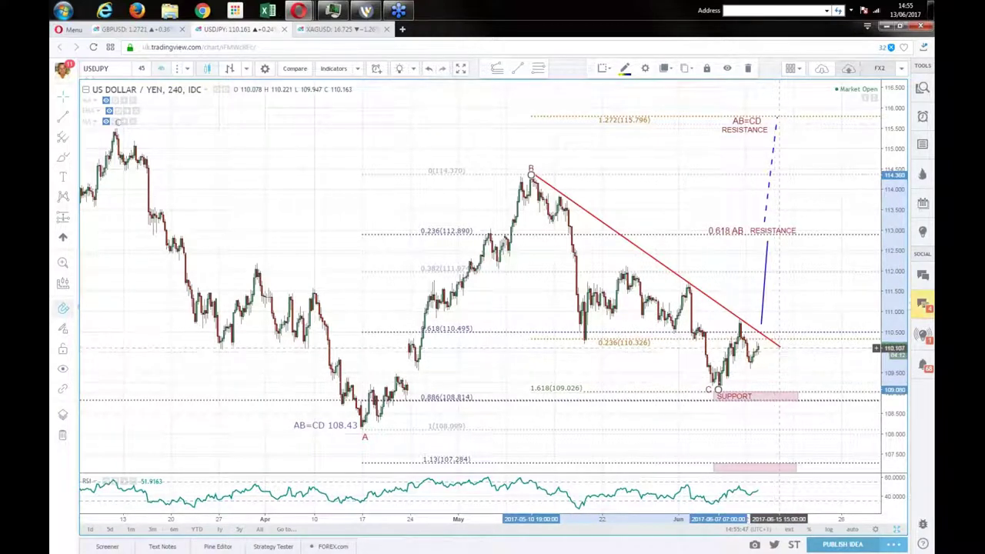
drag(778, 347, 788, 353)
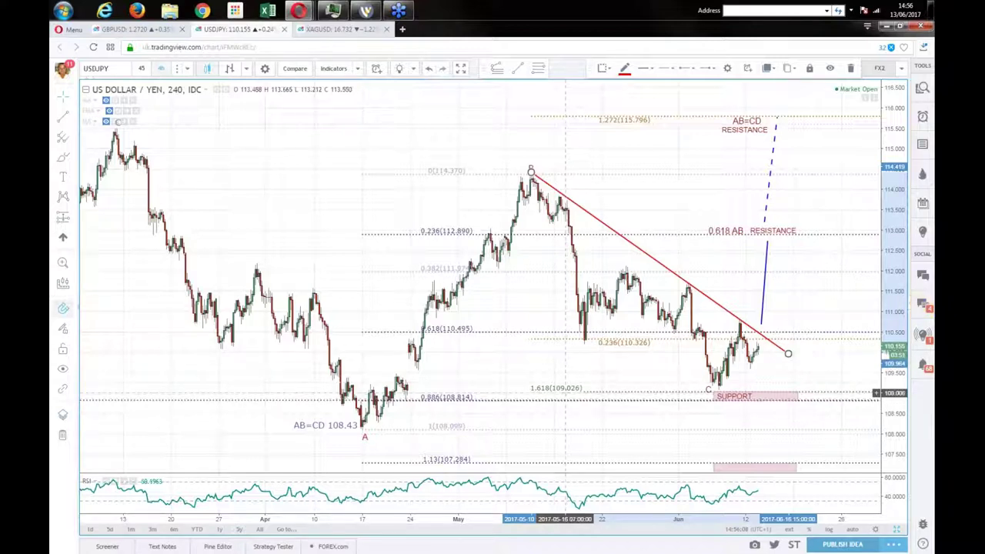
Inspect the Fibonacci drawings near 1.618 and at B–C, then deselect and pan up-left
click(598, 389)
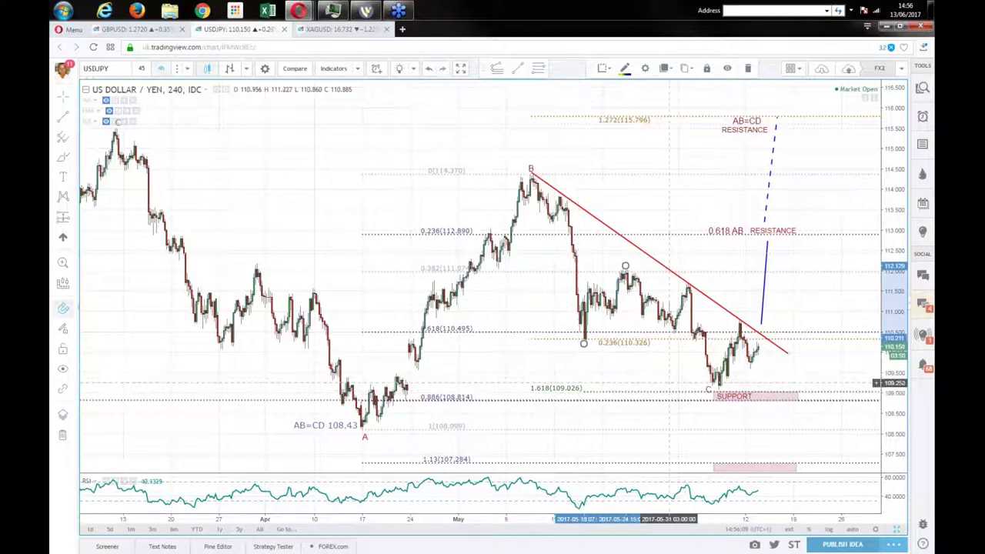
click(645, 344)
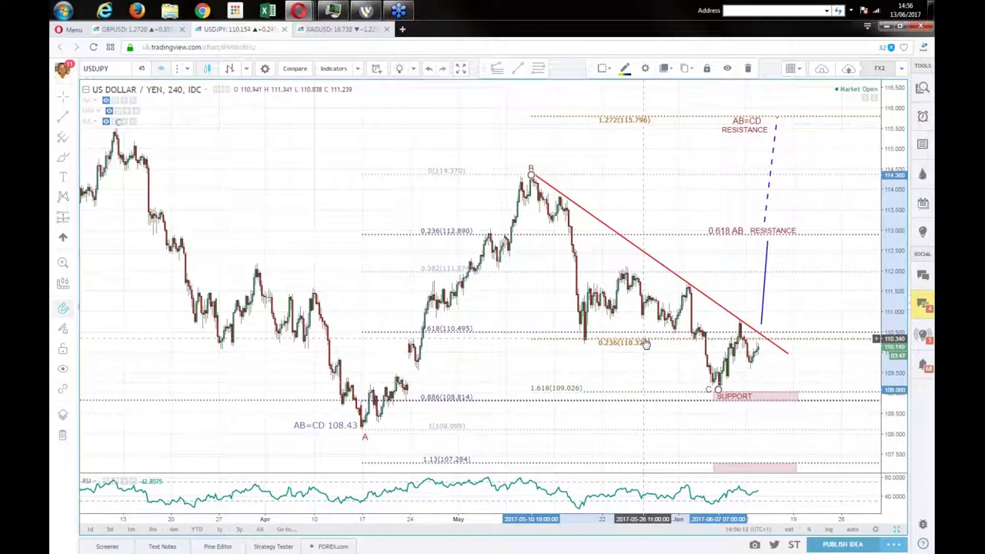
click(647, 350)
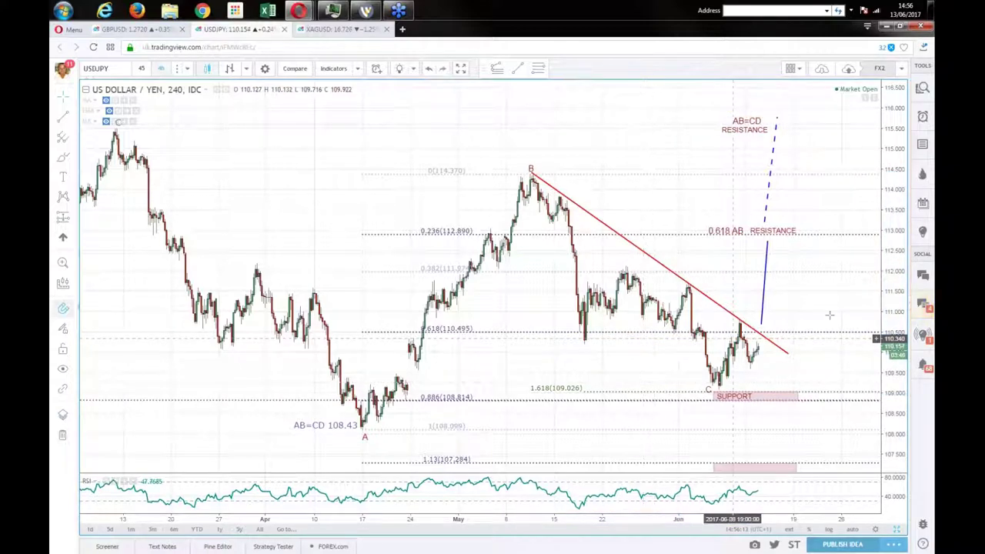
drag(824, 297, 792, 240)
Auto-fit and compress the USD/JPY price scale, panning to bring point B into view
click(772, 317)
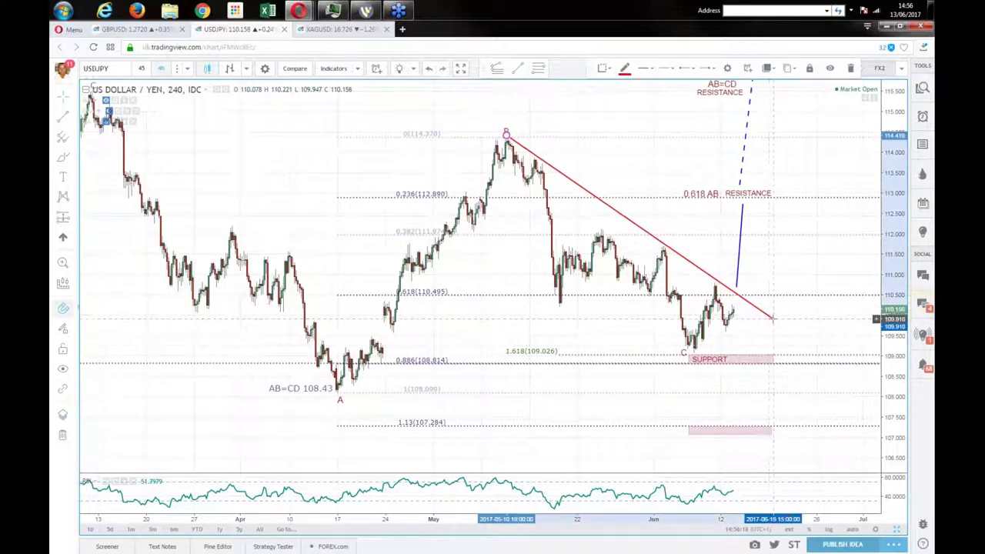
click(528, 422)
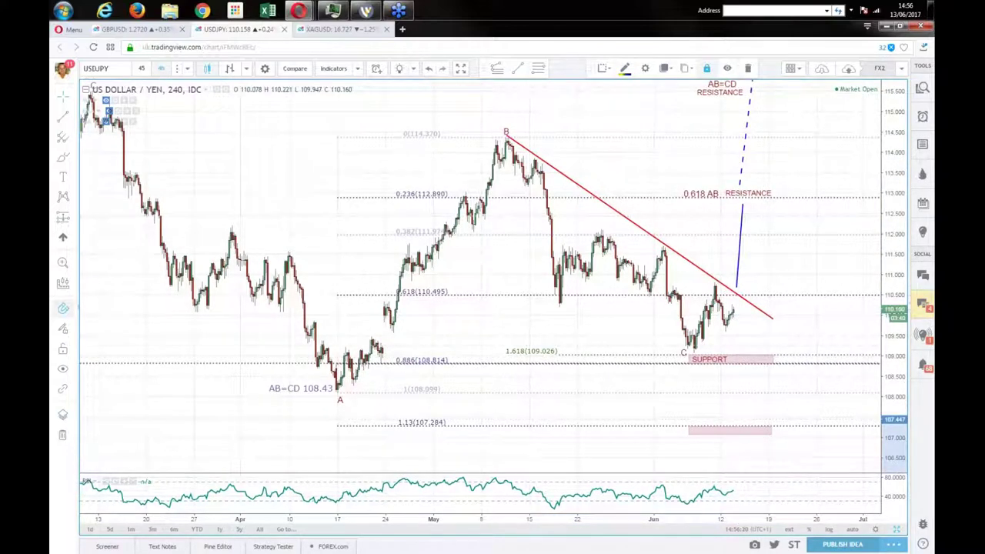
double_click(892, 369)
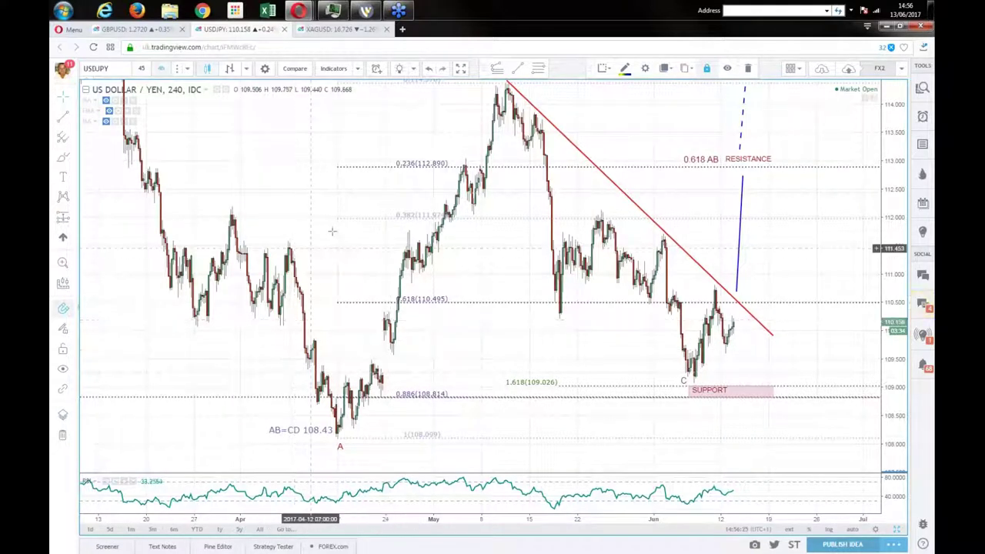
drag(332, 231, 349, 249)
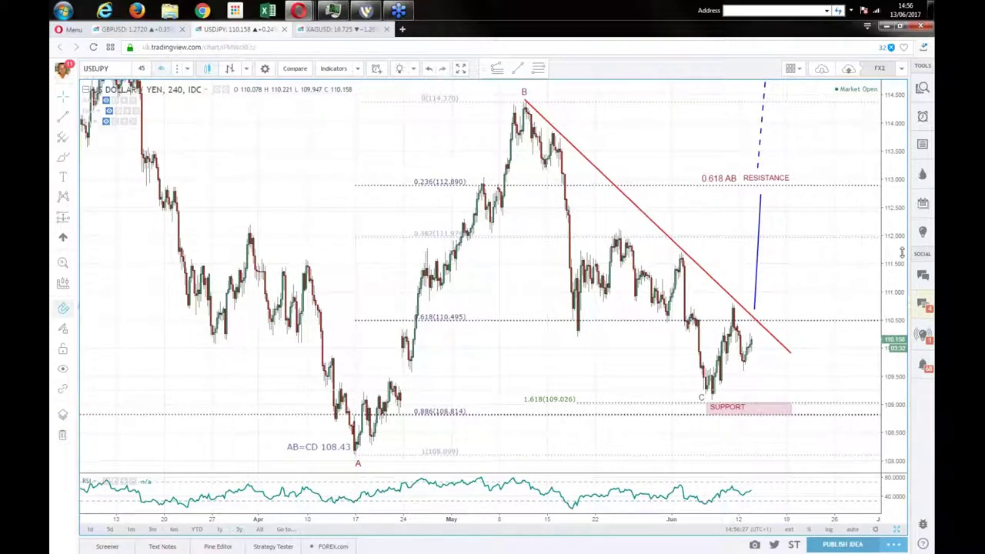
drag(902, 251, 902, 308)
drag(511, 421, 551, 435)
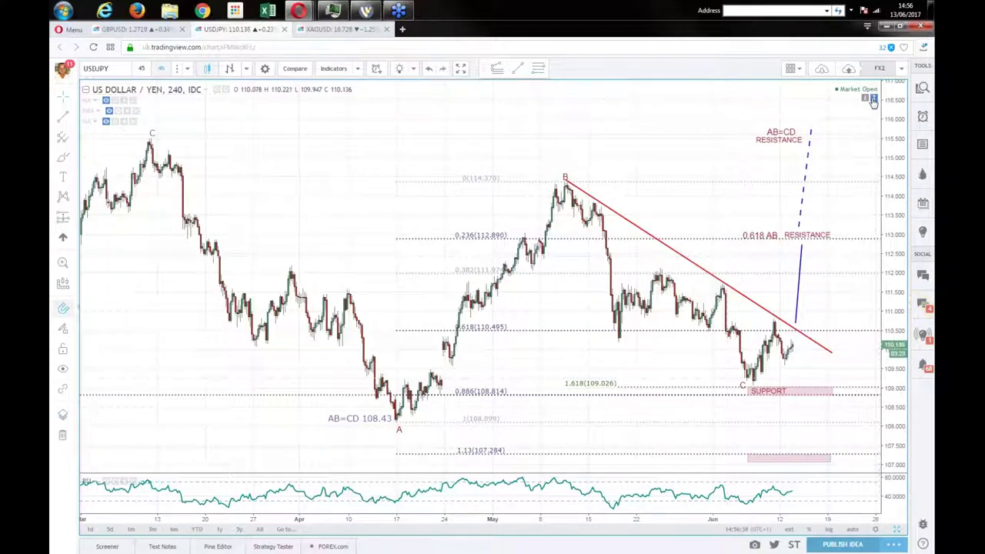
scroll(664, 154, right, 3)
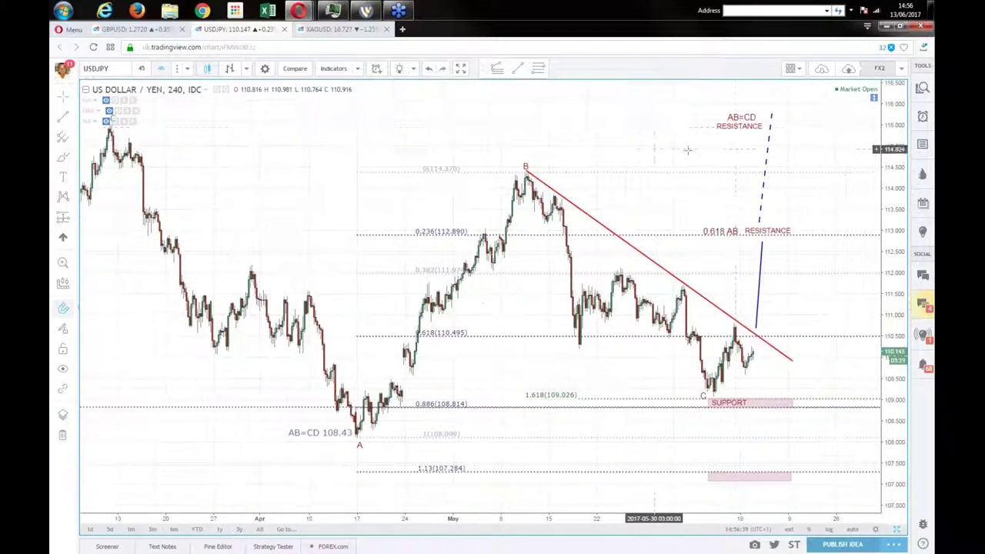
Shift the dashed blue projection line's lower end slightly right near the 0.618 AB resistance
click(739, 117)
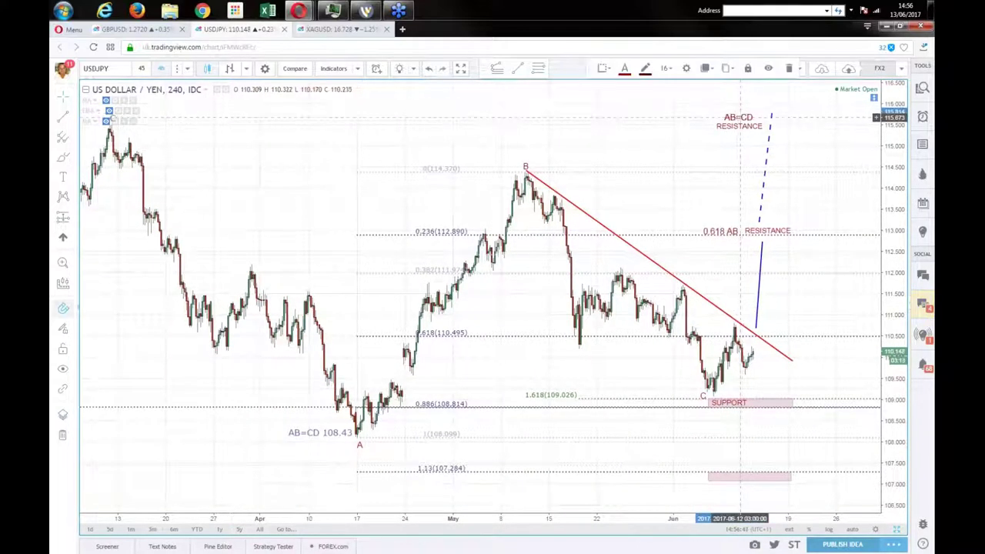
click(771, 117)
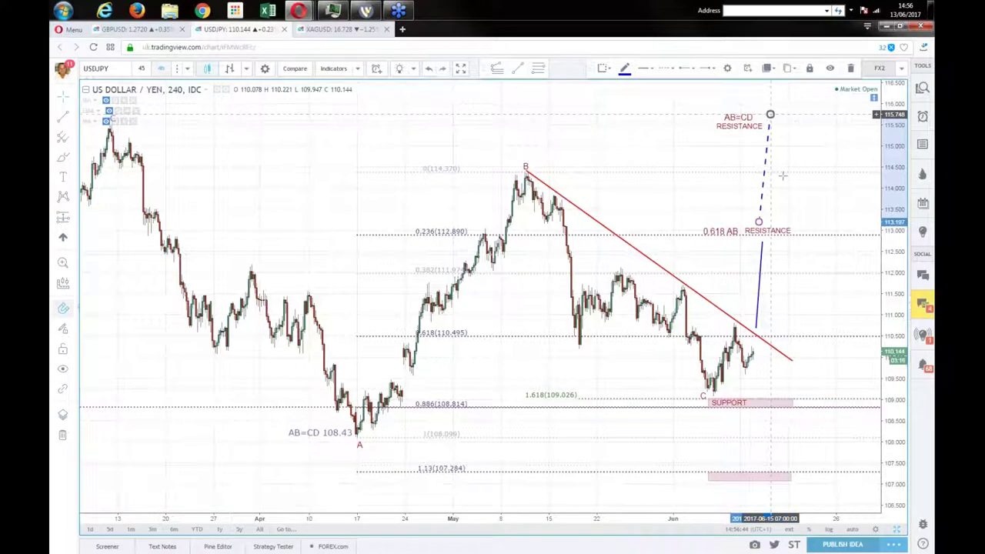
drag(759, 222, 762, 221)
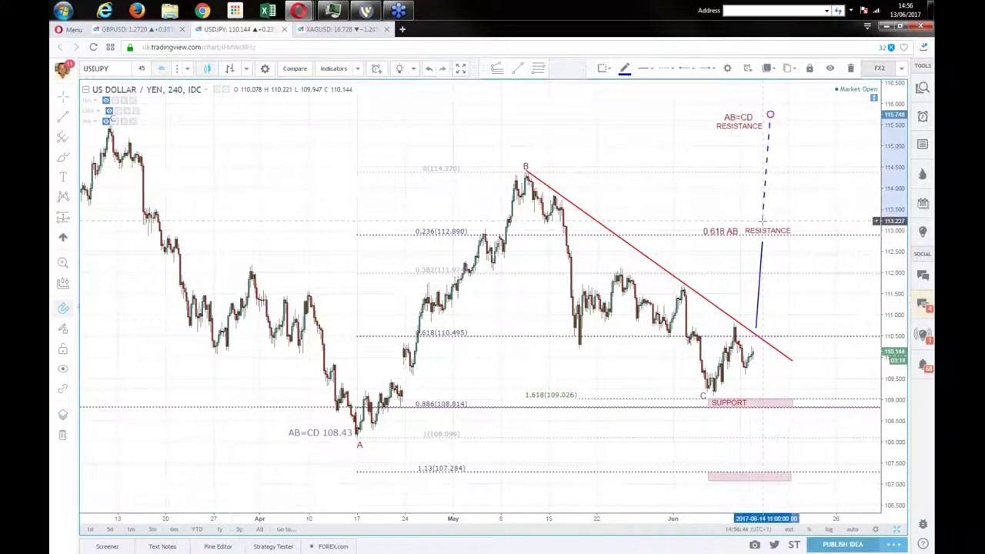
key(Escape)
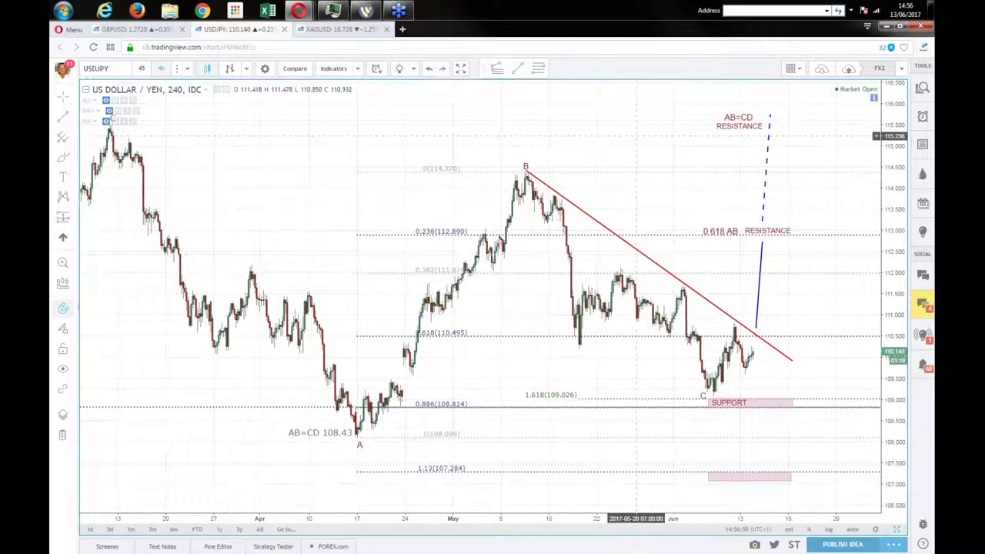
drag(636, 137, 682, 144)
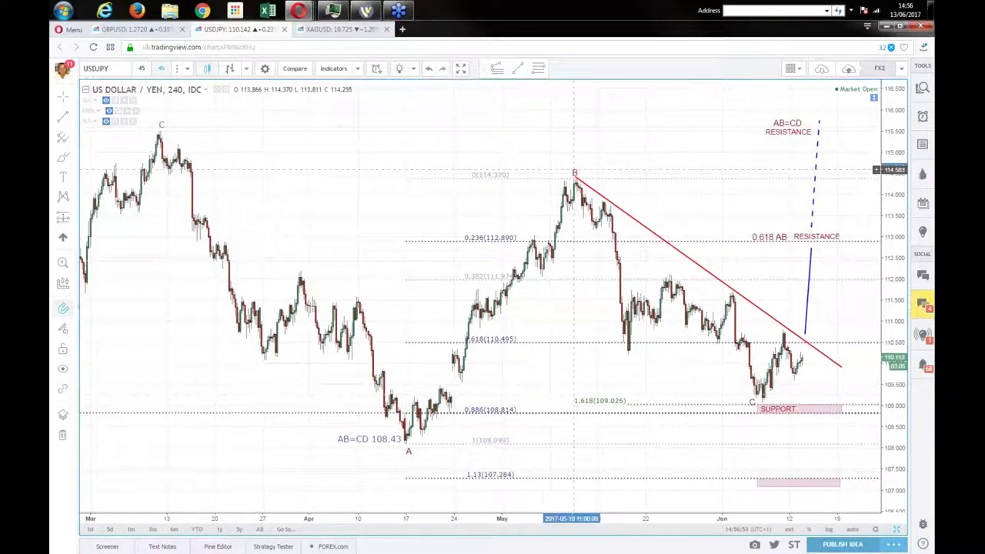
click(574, 169)
click(581, 170)
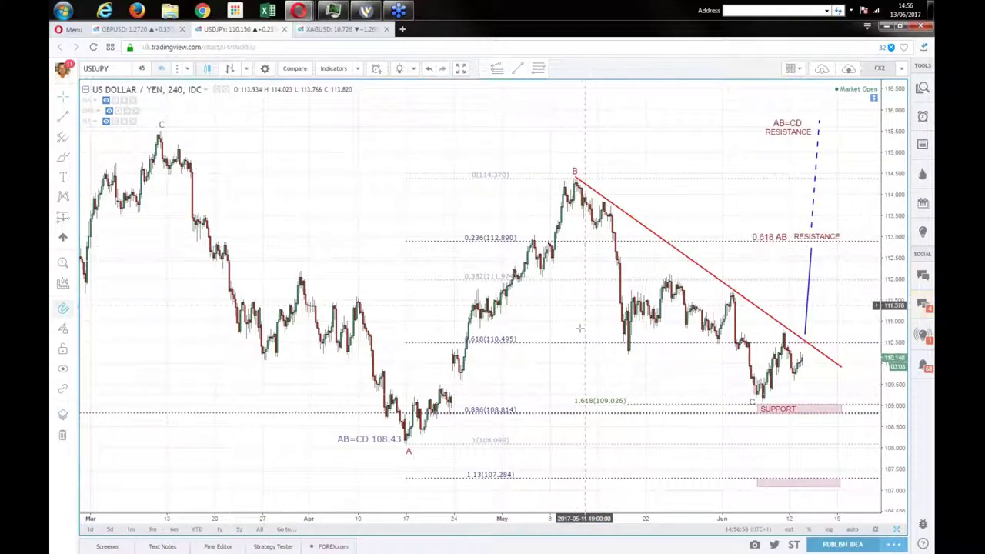
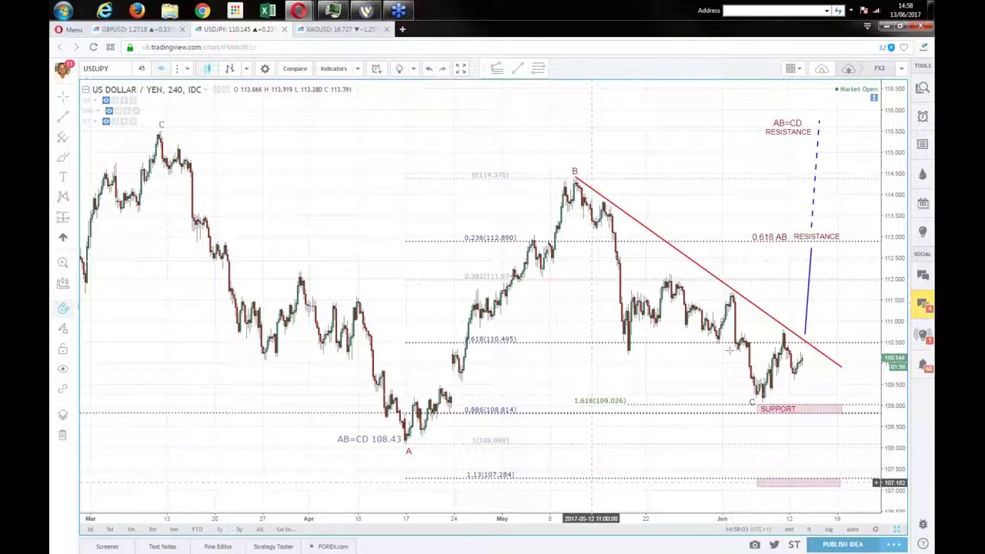
Shift the pink SUPPORT zone's left edge right and extend its right edge past point C
click(813, 408)
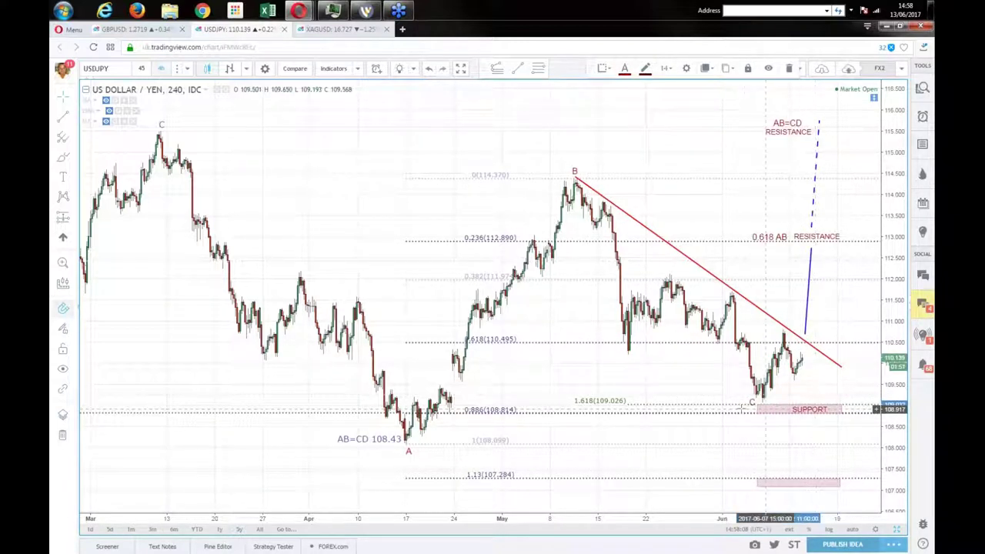
drag(758, 413, 781, 416)
drag(841, 416, 850, 413)
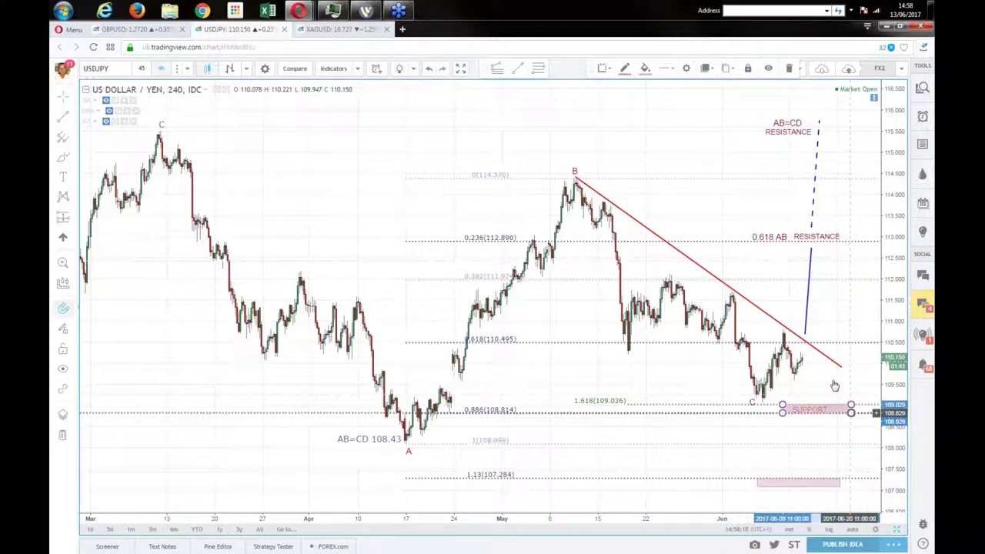
click(819, 408)
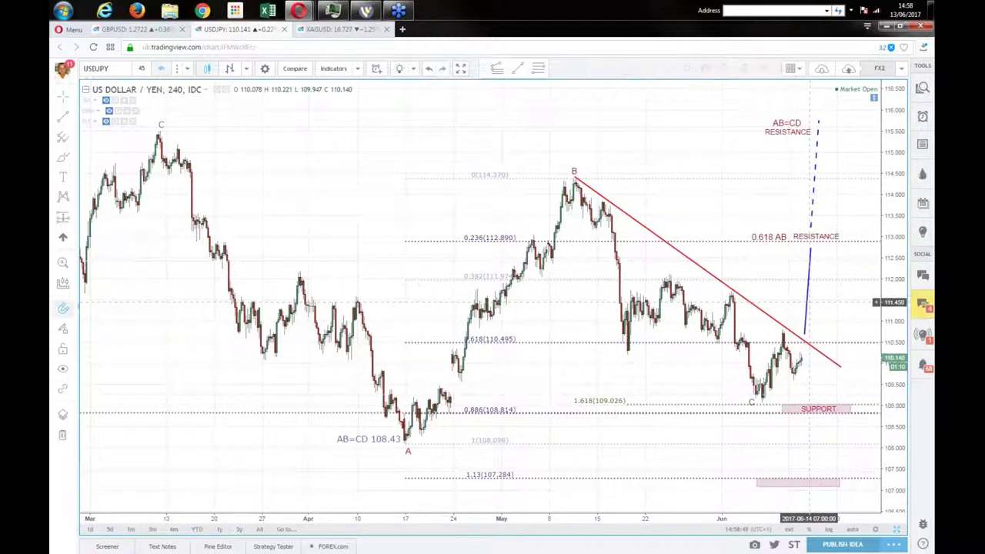
Move the solid and dashed blue projection lines right of the red trendline
drag(808, 302, 820, 303)
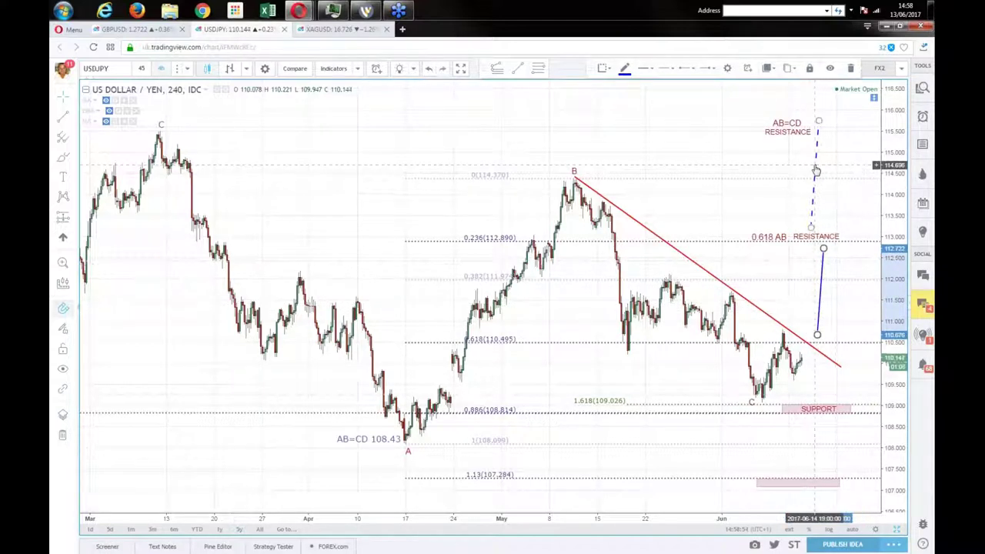
drag(816, 171, 832, 169)
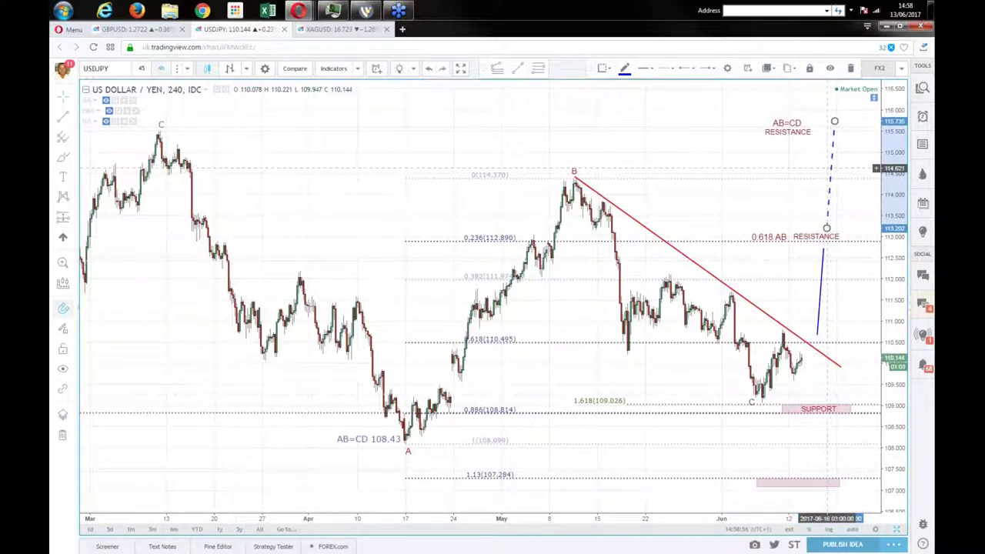
click(674, 377)
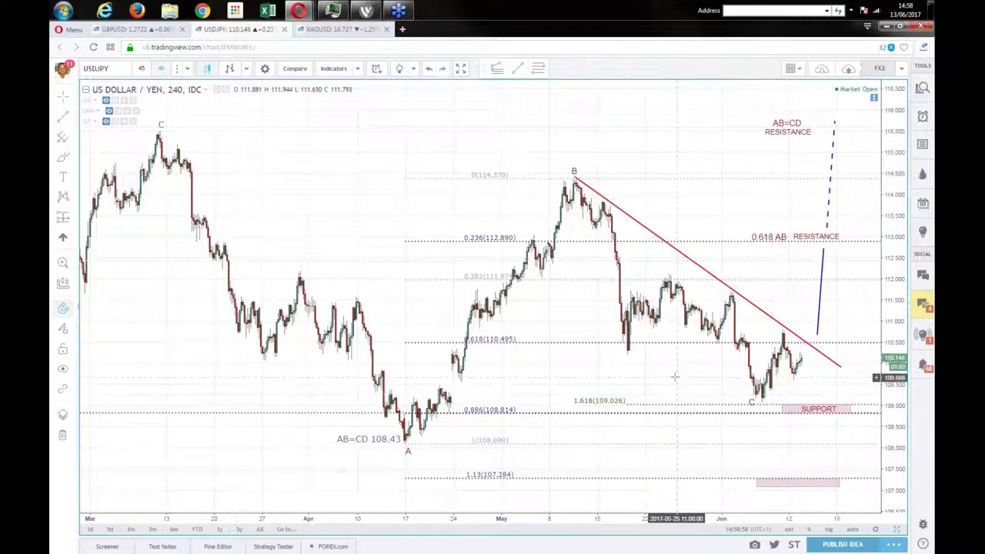
Stretch the price scale and nudge the solid blue line's lower endpoint
drag(673, 376, 662, 392)
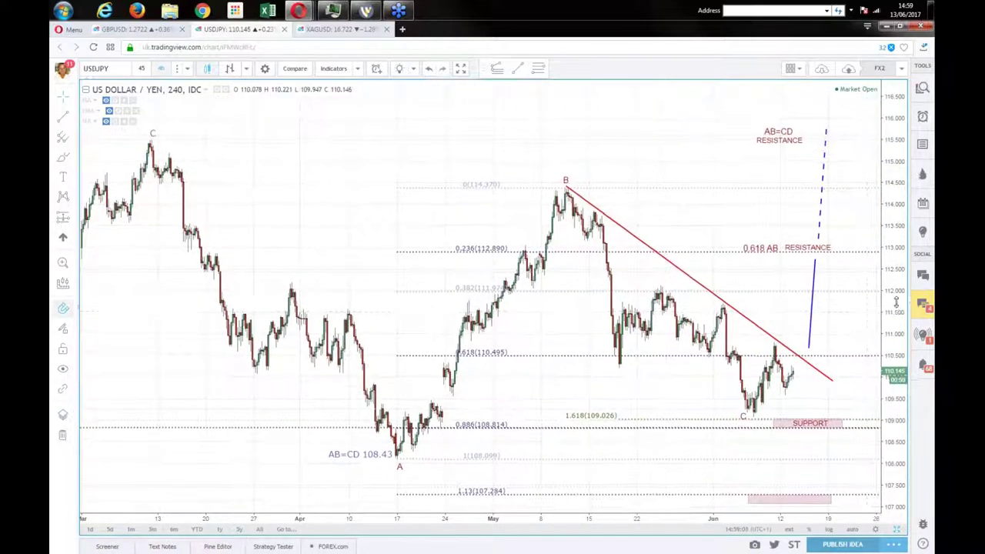
drag(896, 302, 894, 335)
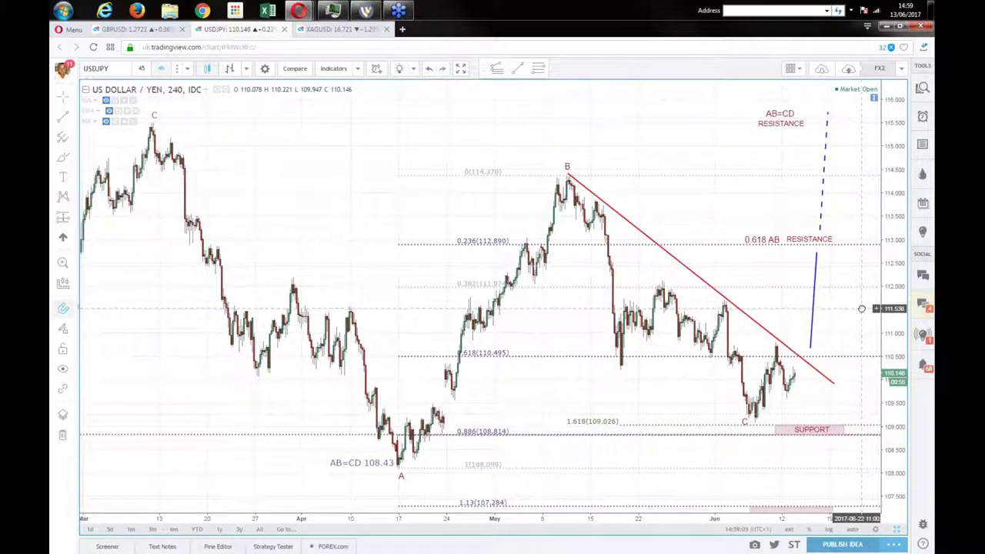
click(817, 262)
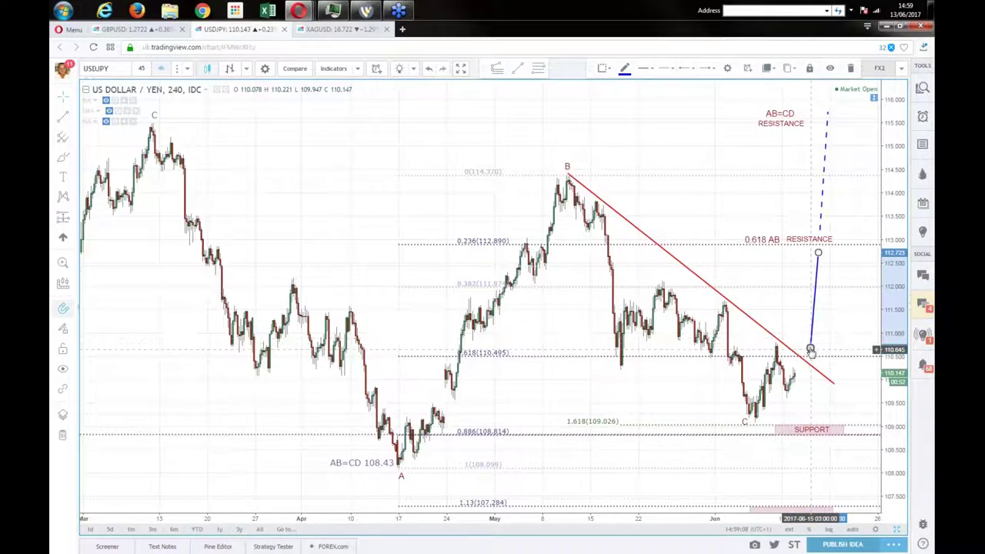
drag(810, 347, 808, 344)
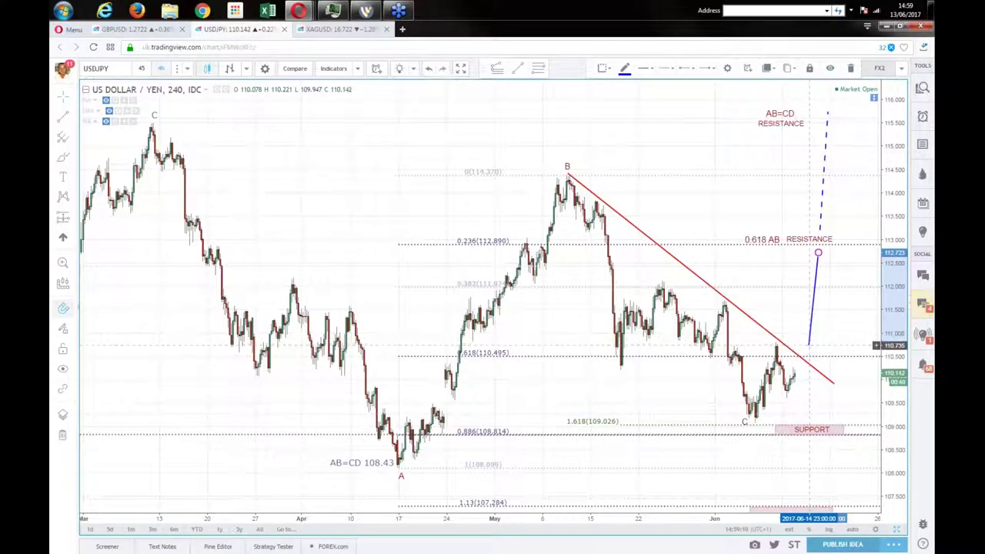
click(827, 377)
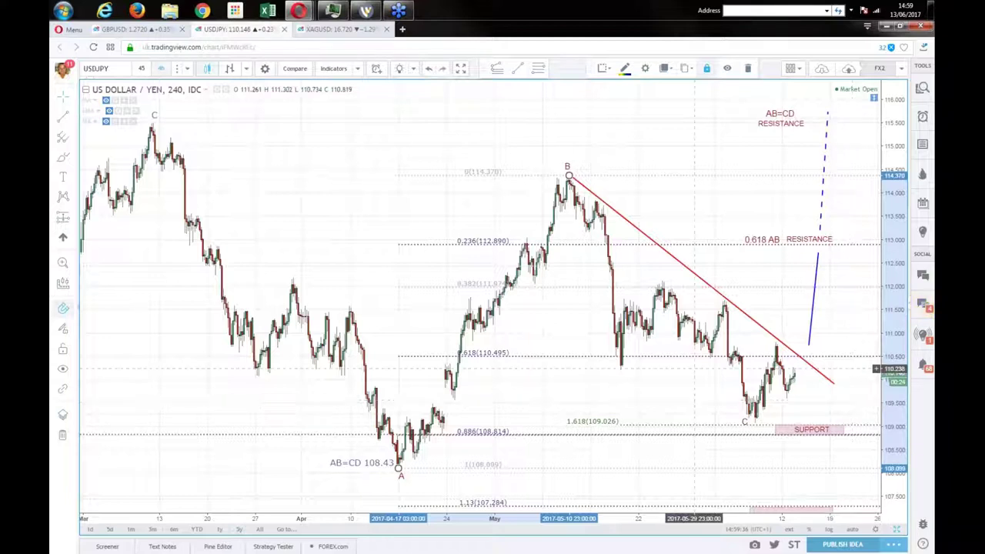
Move the solid blue projection line right and down, just off the red trendline
click(831, 382)
click(835, 388)
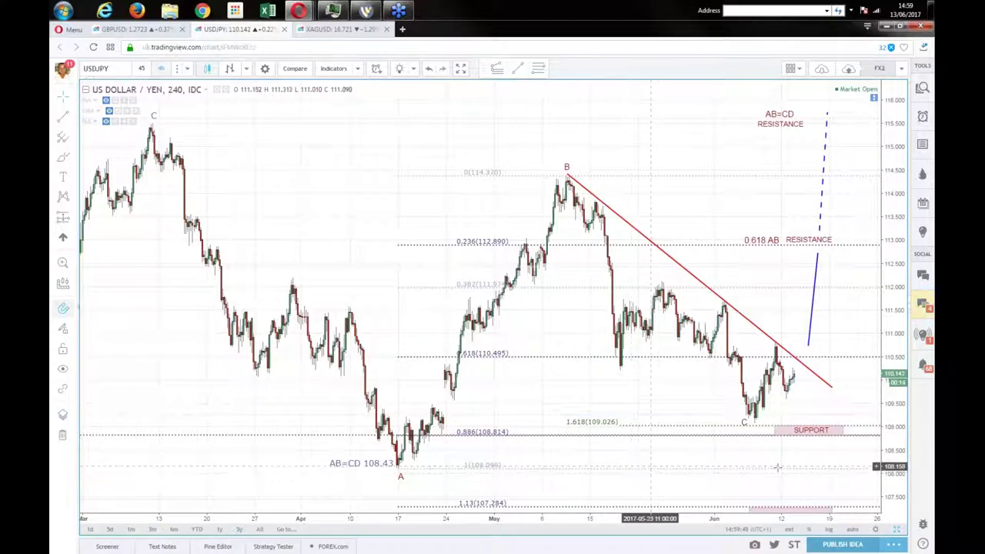
click(842, 434)
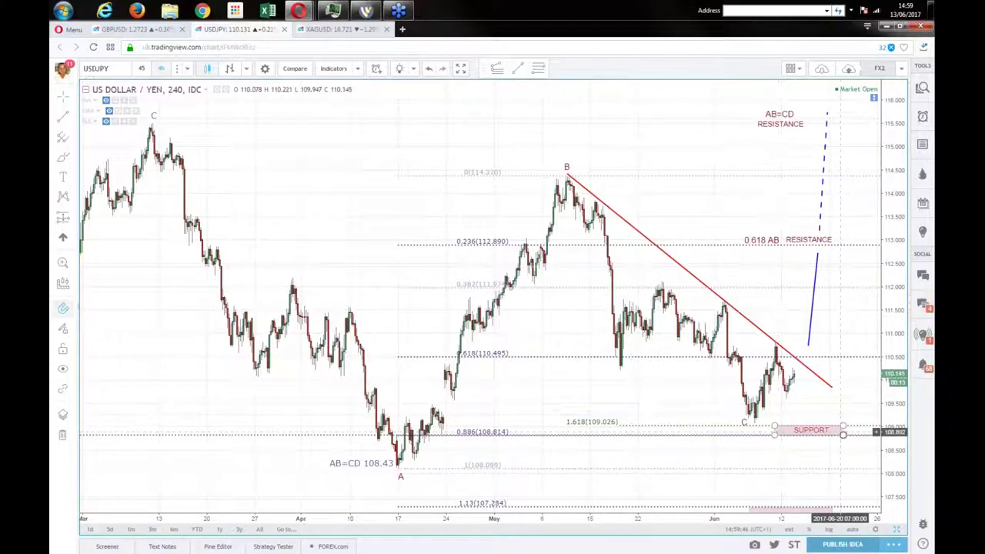
click(806, 475)
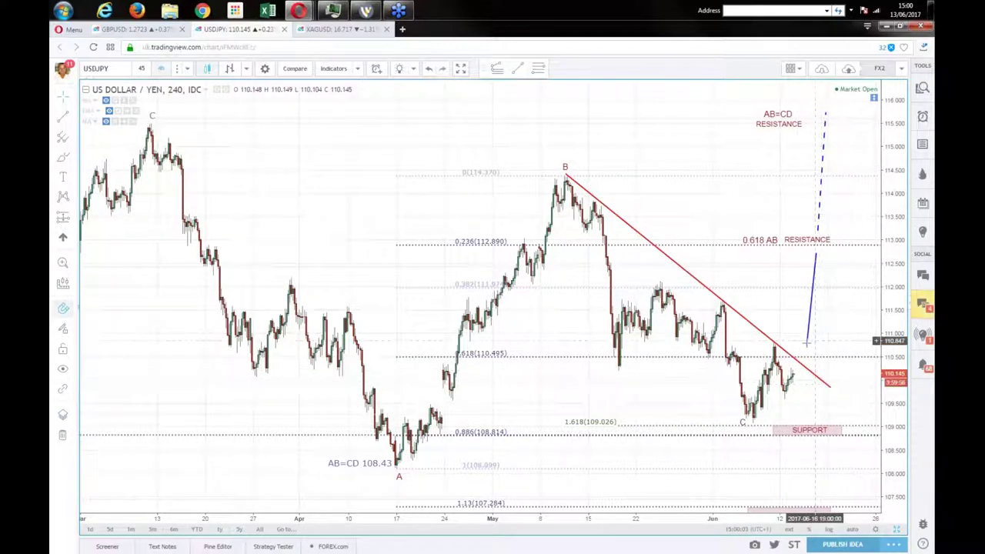
click(811, 329)
drag(811, 328, 820, 336)
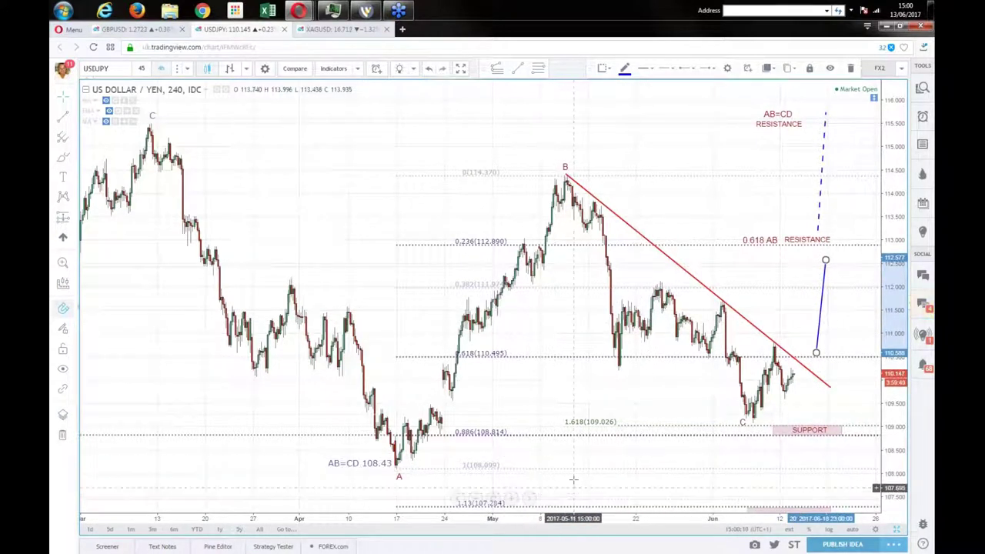
click(570, 449)
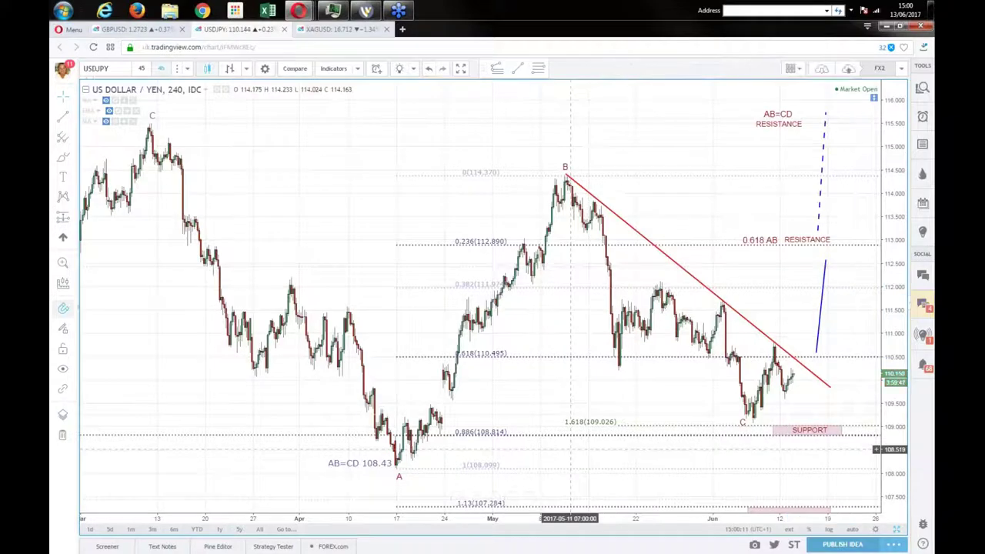
mouse_move(669, 440)
mouse_down()
mouse_move(660, 433)
mouse_move(671, 448)
mouse_up()
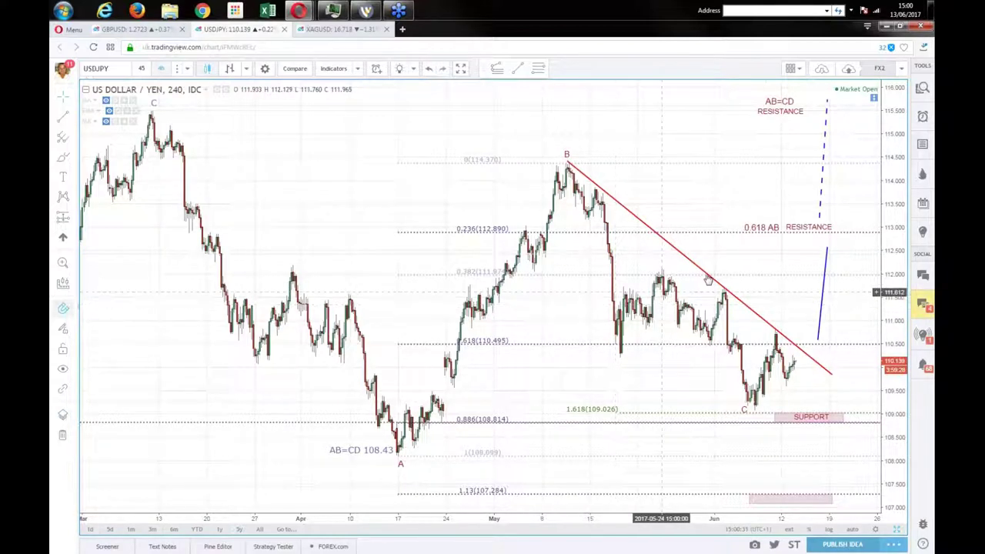
Raise the blue line's top end to about 112.85 near the 0.618 AB resistance
drag(828, 248, 829, 237)
key(Escape)
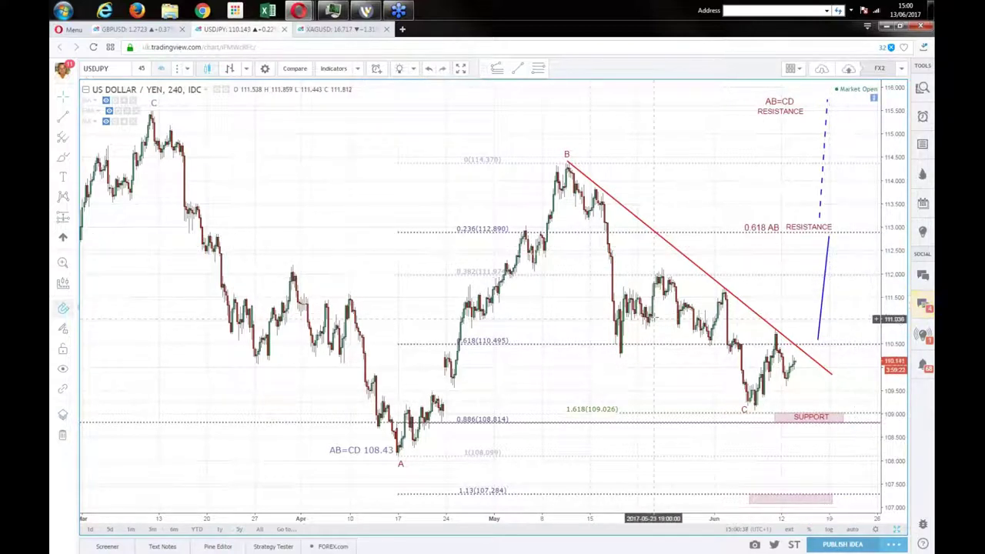
drag(635, 439, 628, 442)
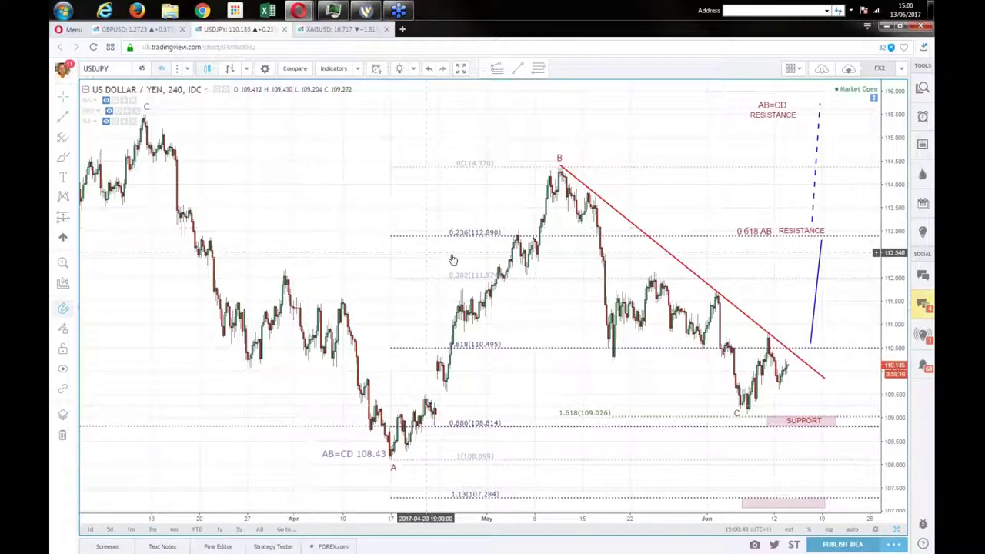
Maximize the EURJPY daily chart from the six-chart grid and pan back to earlier dates
click(899, 532)
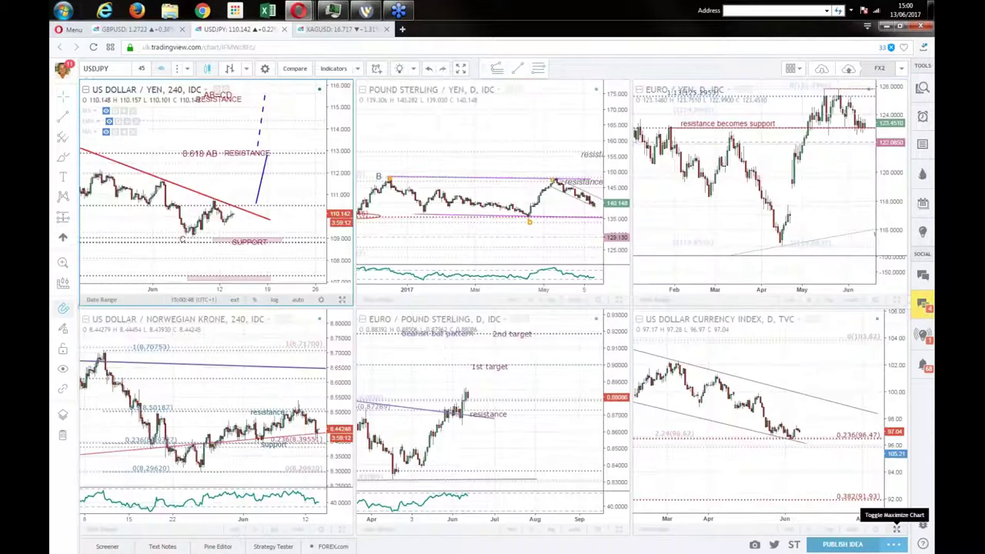
click(897, 300)
click(896, 300)
scroll(496, 336, up, 5)
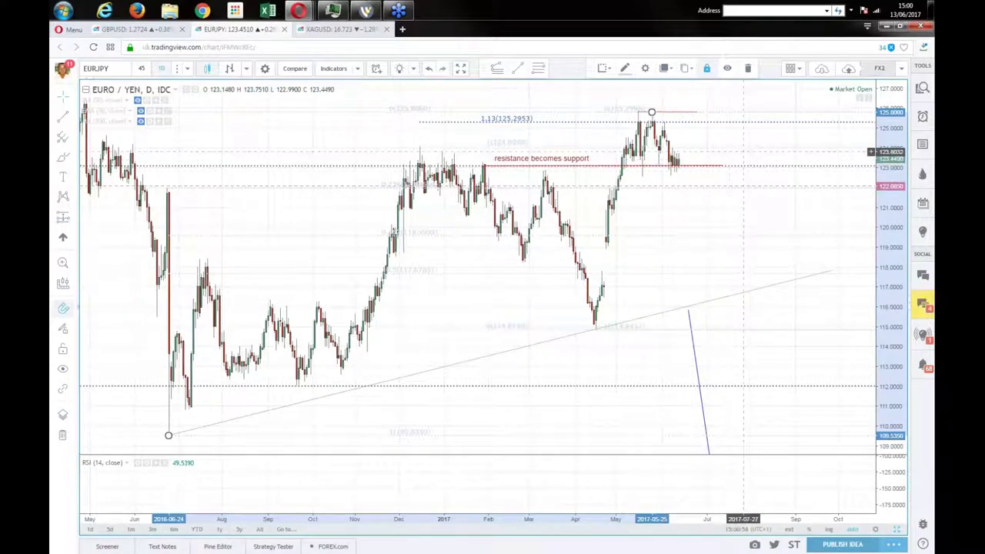
drag(738, 202, 780, 222)
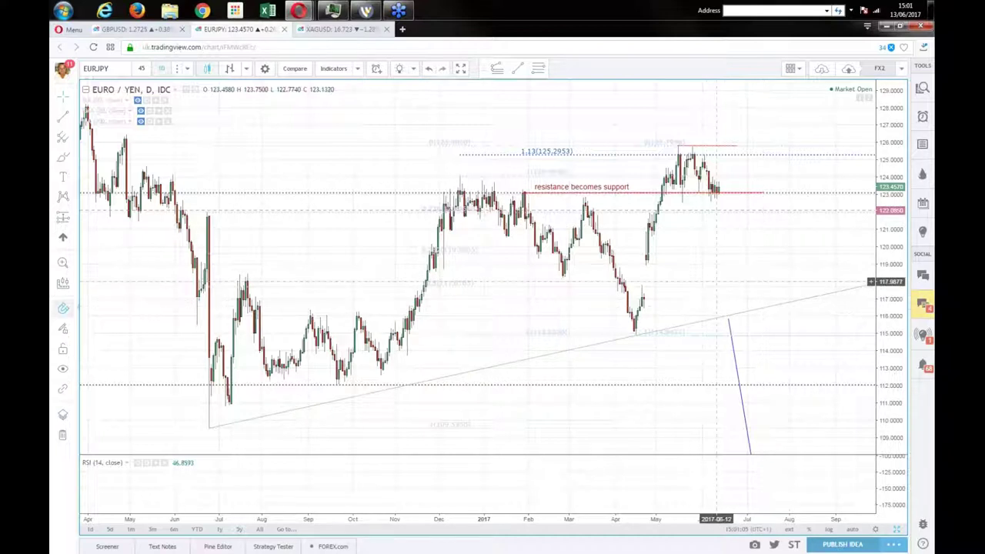
drag(716, 281, 767, 286)
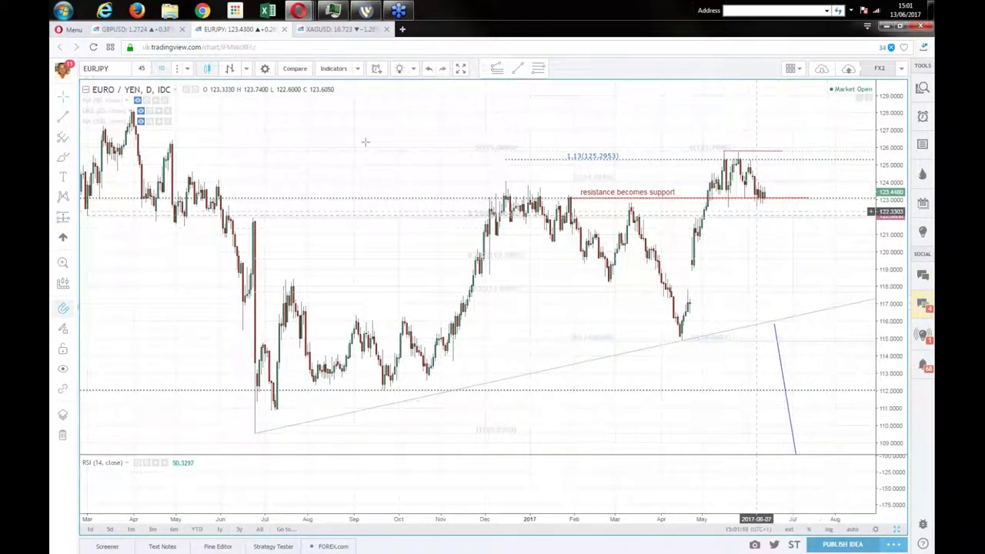
Set EURJPY to 4-hour candles with automatic price scaling
click(187, 68)
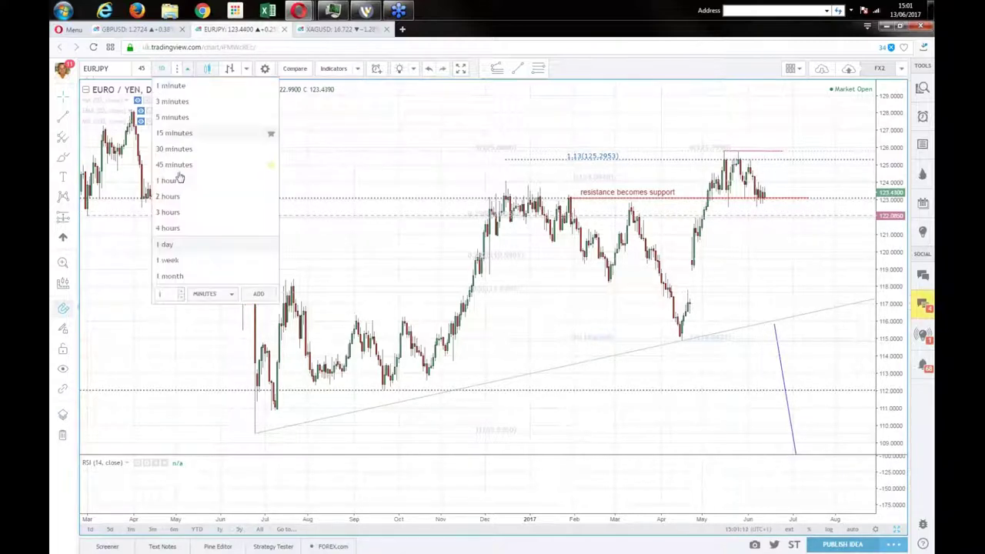
click(168, 228)
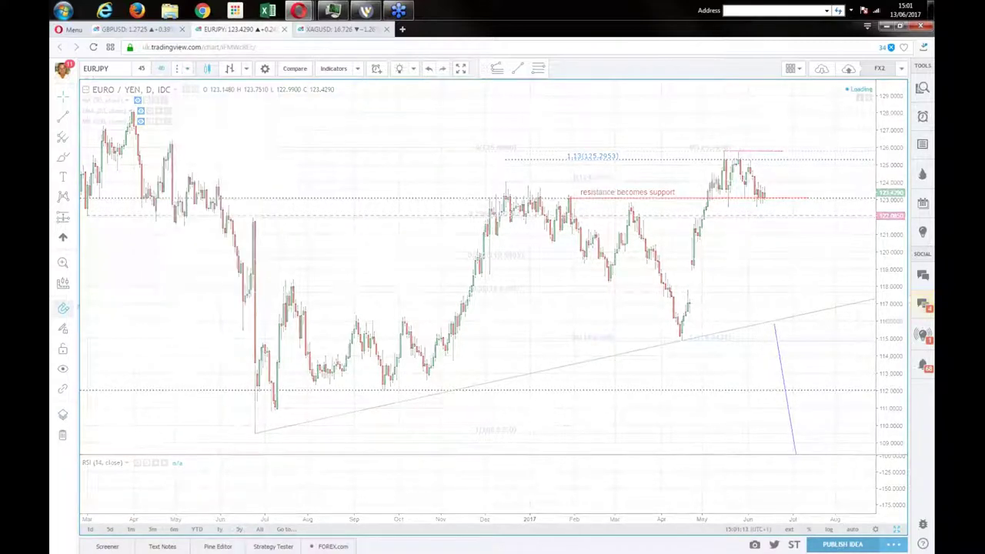
click(847, 531)
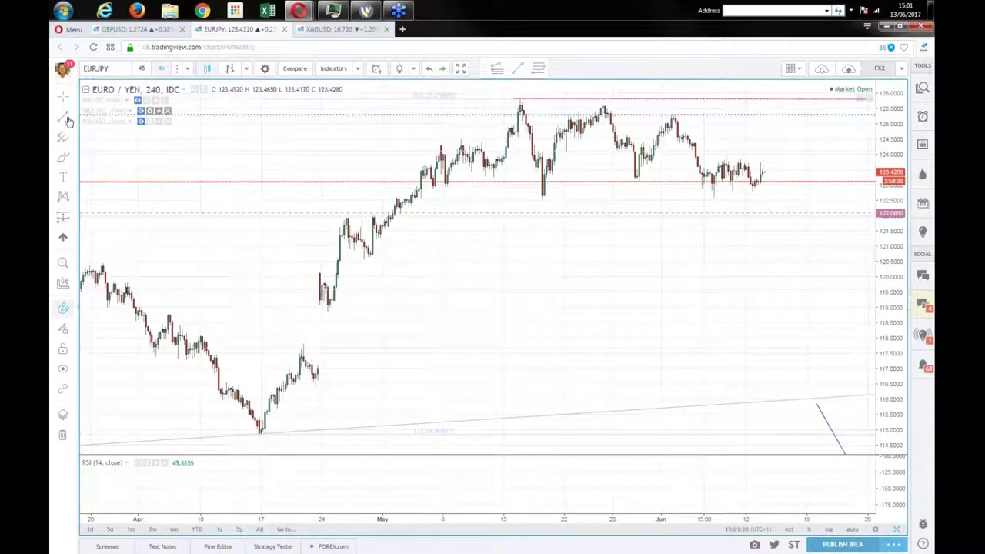
Draw two converging blue trendlines along the recent lows and recent highs
drag(717, 183, 713, 198)
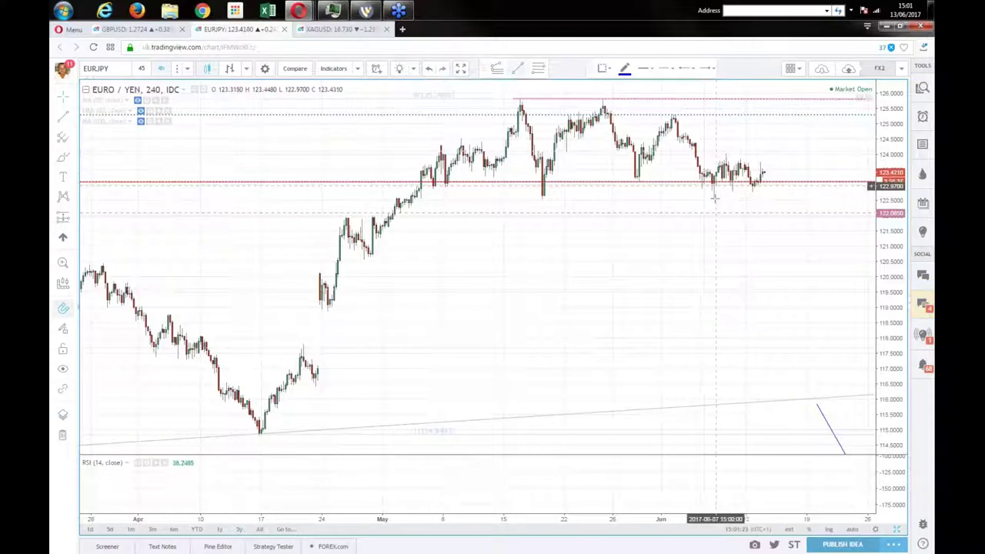
click(793, 184)
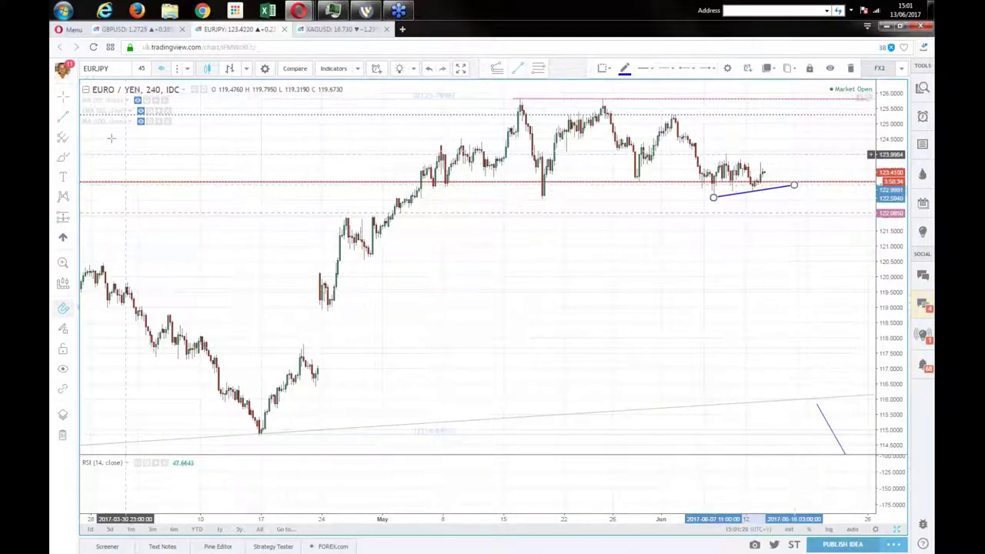
click(725, 154)
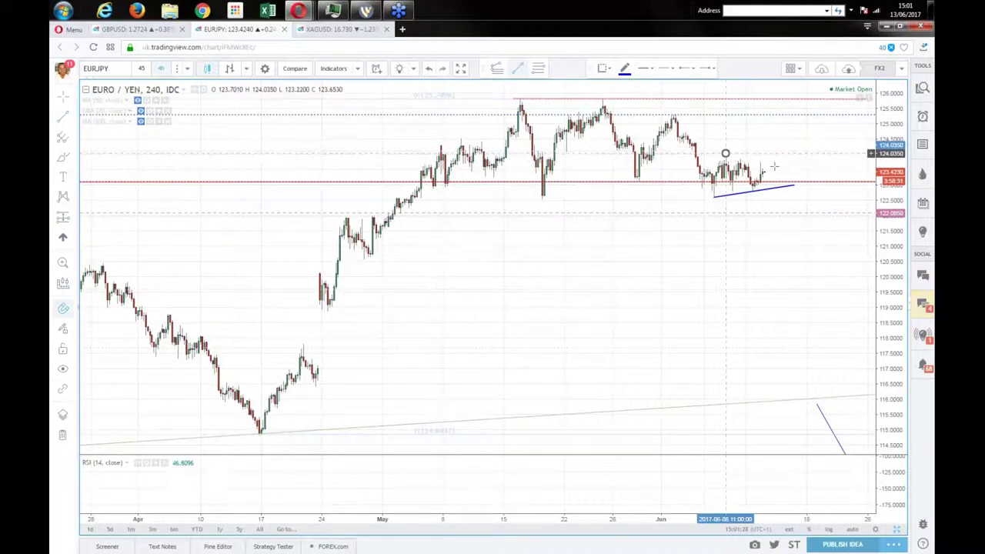
click(783, 169)
click(860, 276)
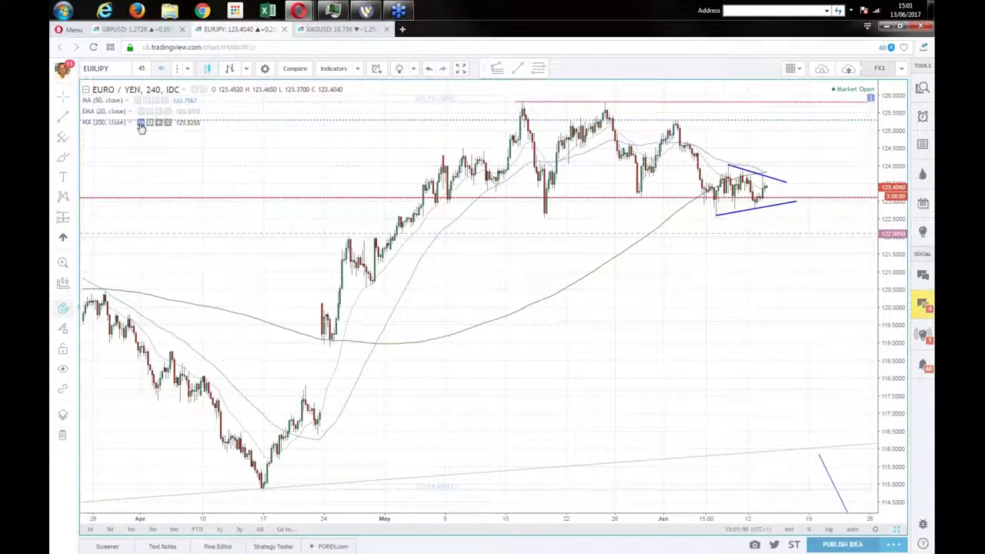
Hide the MA (200), EMA (20) and MA (50) lines using their legend eye icons
click(140, 122)
click(140, 111)
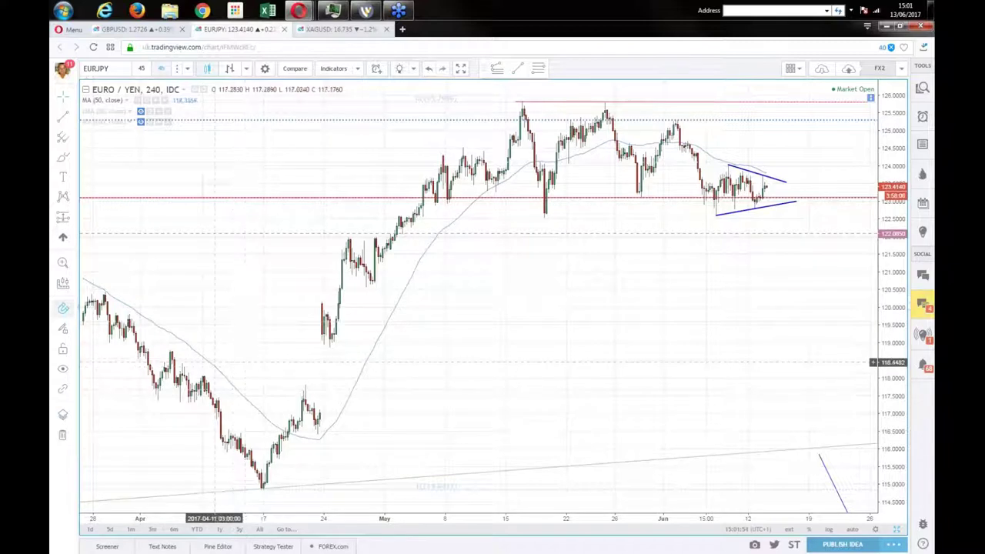
click(138, 100)
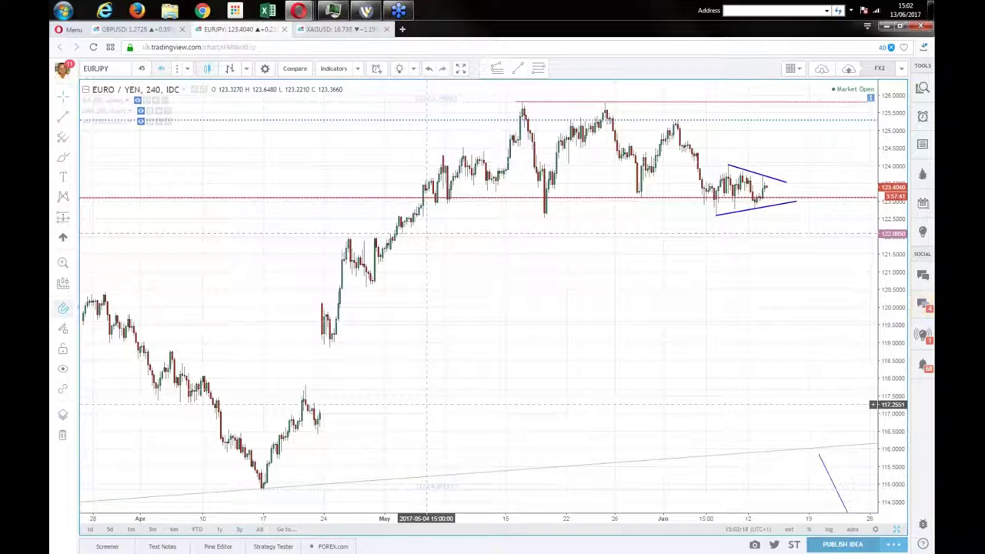
click(537, 69)
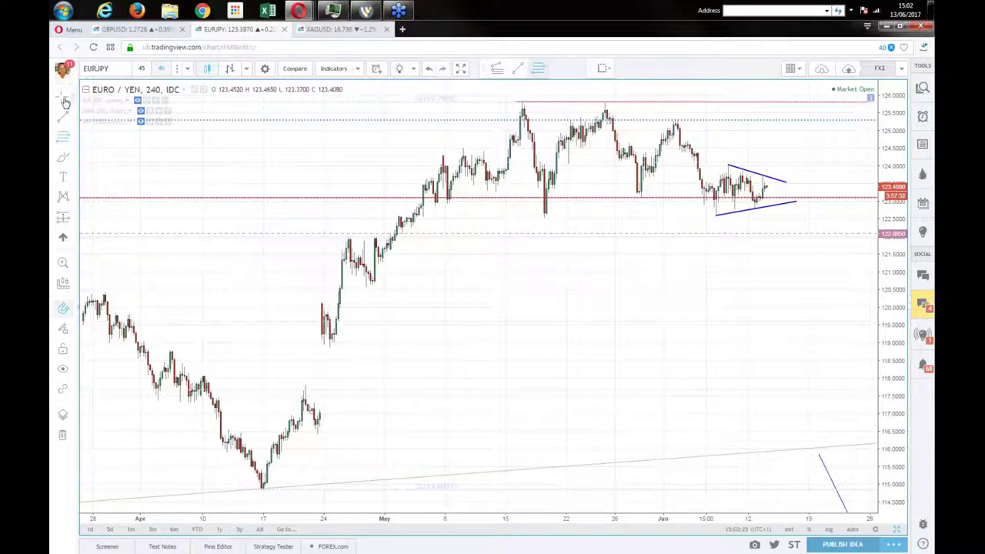
Turn on the 0.382 Fibonacci level and color it and the 0.236 level blue
click(477, 105)
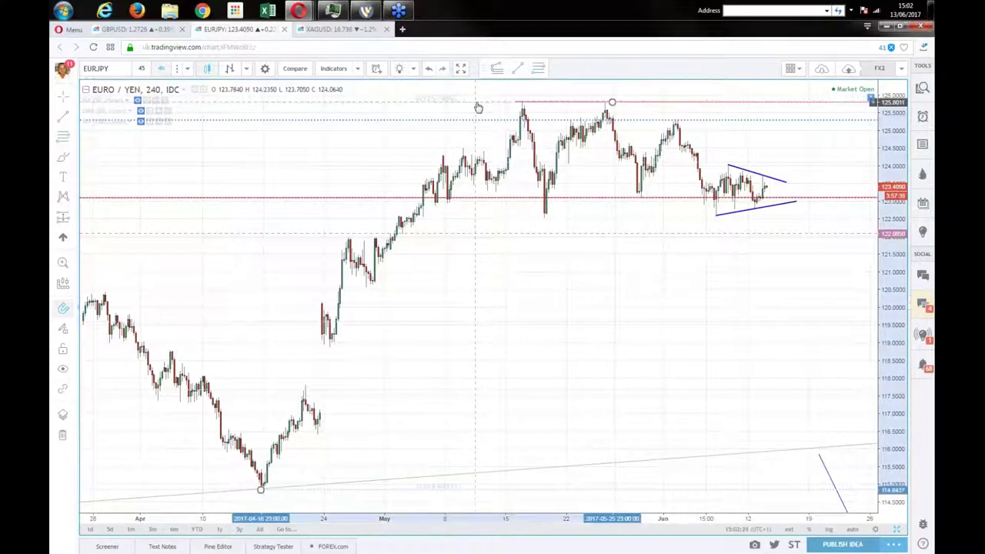
right_click(477, 103)
click(496, 110)
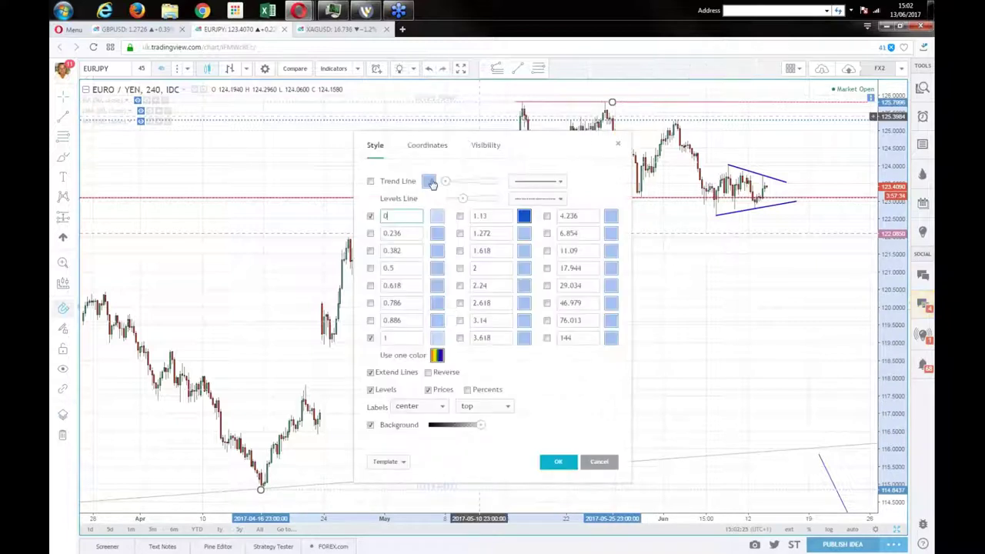
click(370, 250)
click(438, 253)
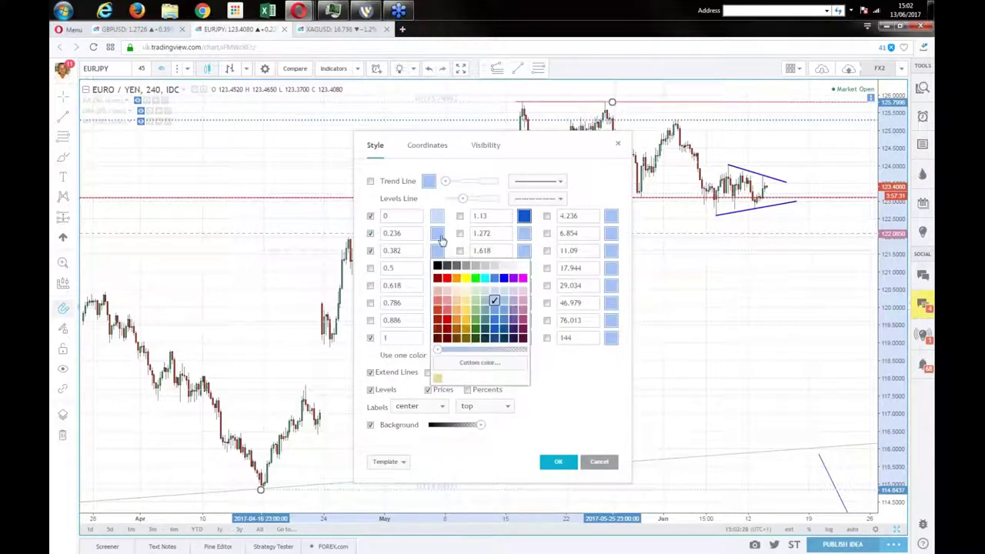
click(495, 327)
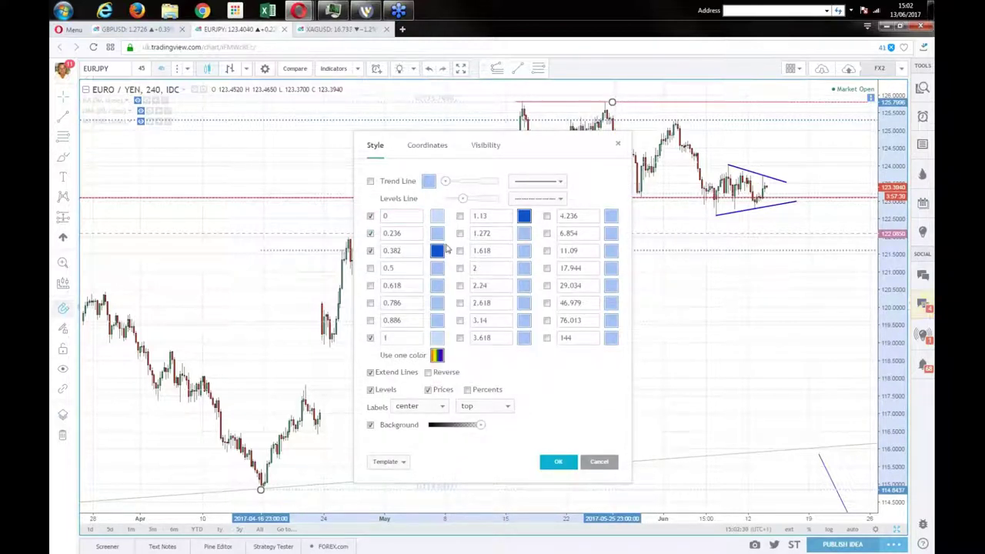
click(437, 233)
click(495, 307)
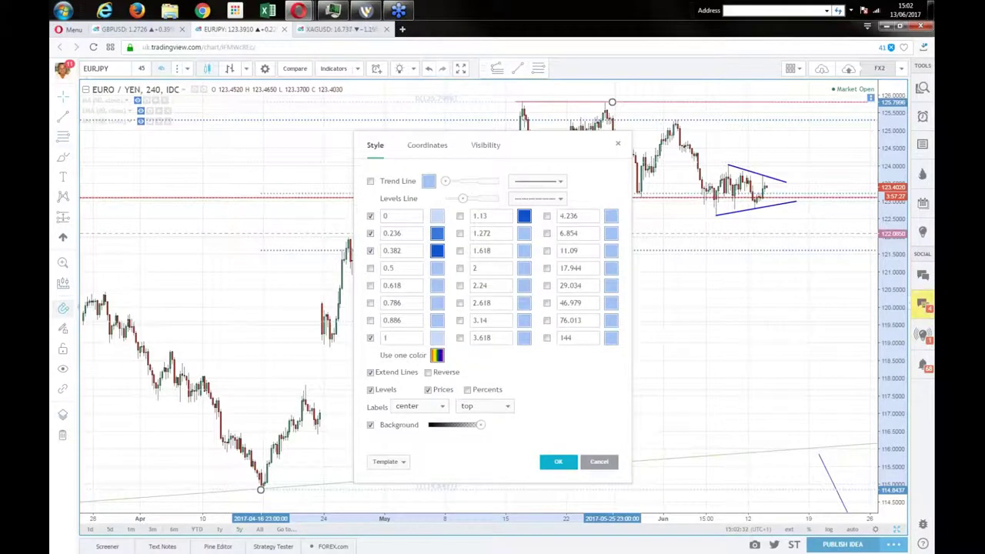
click(553, 465)
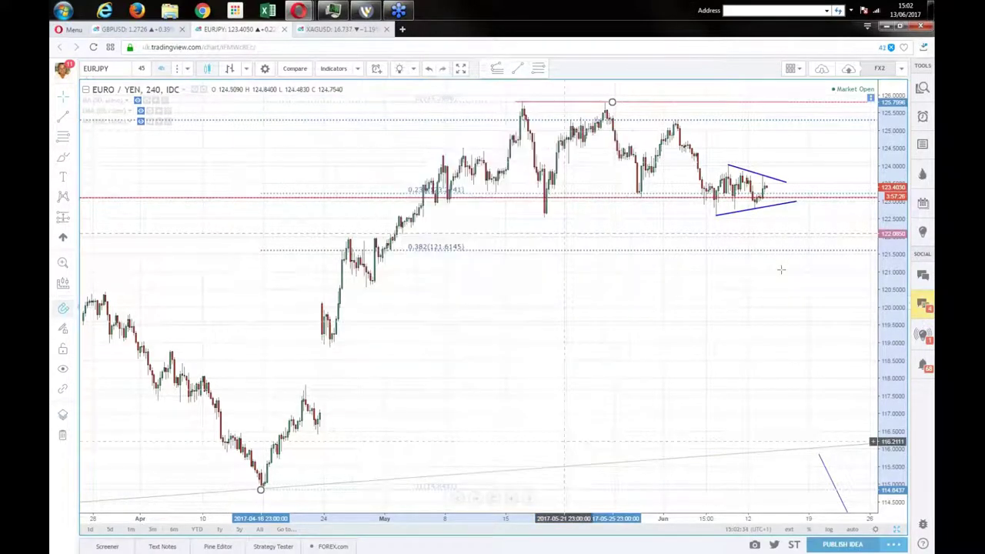
drag(734, 261, 705, 264)
Add the 0.5 Fibonacci level in blue and recentre the chart on recent price
double_click(325, 253)
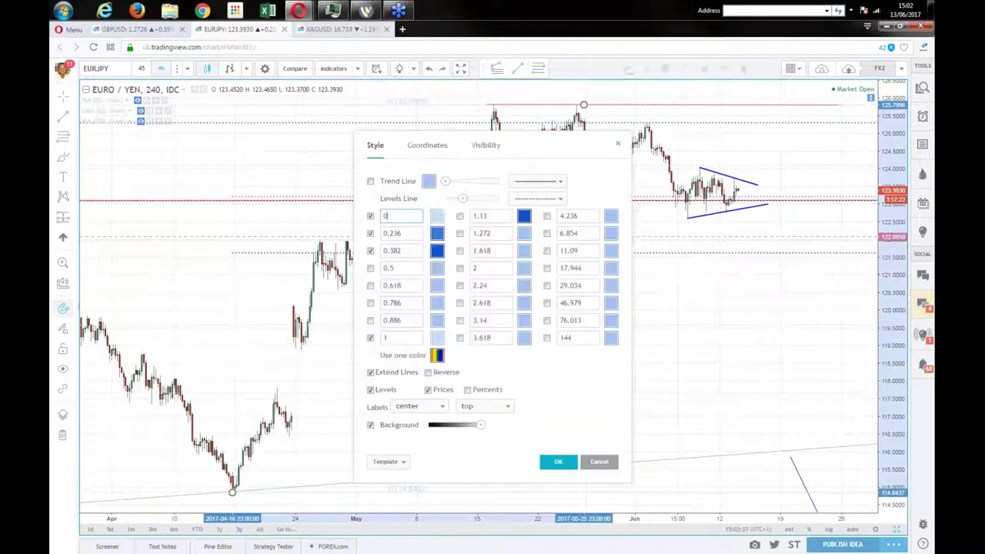
click(370, 267)
click(436, 267)
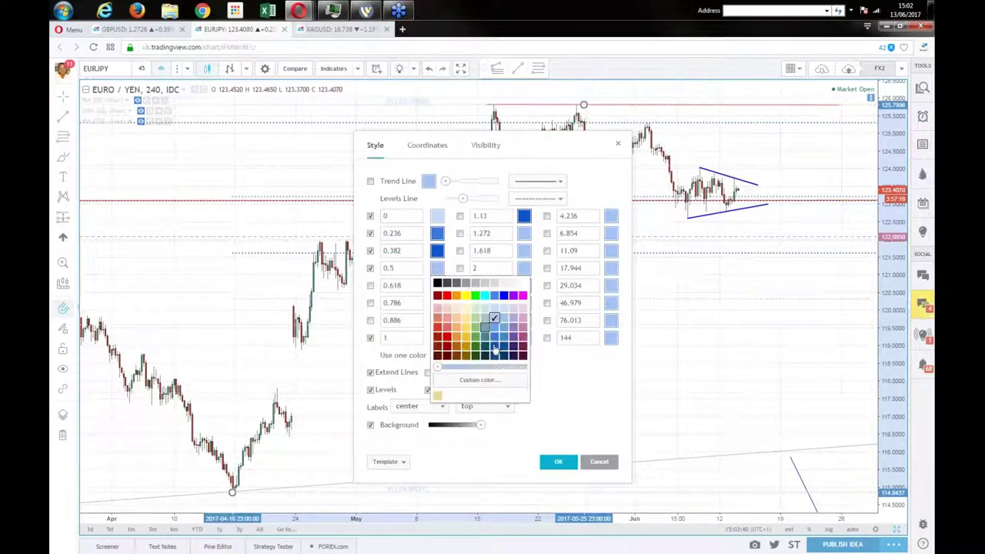
click(495, 350)
click(559, 462)
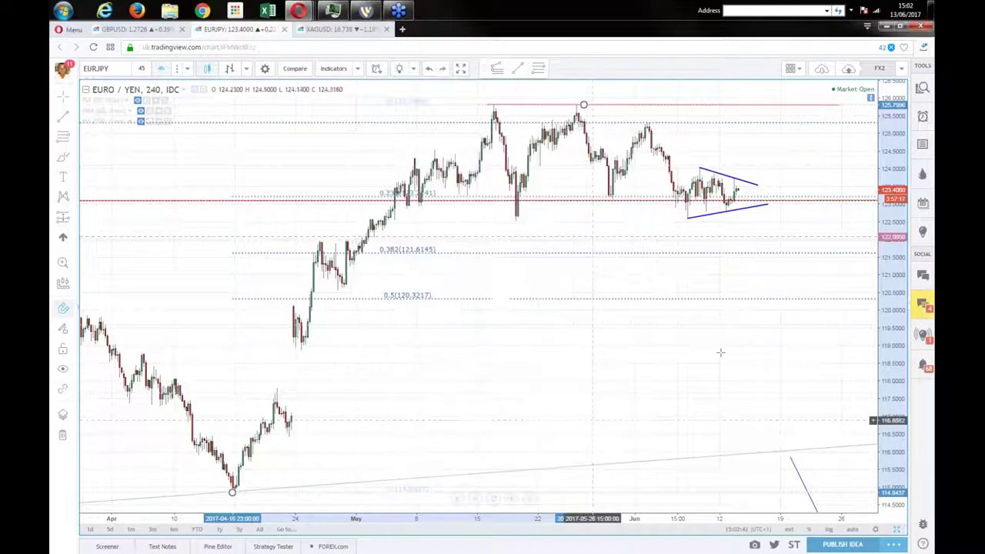
drag(705, 358, 699, 359)
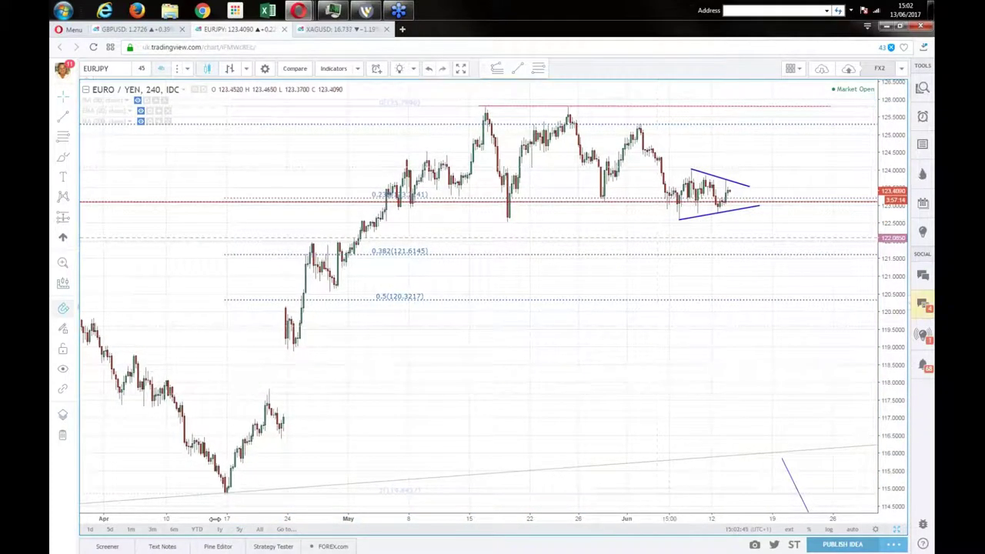
scroll(215, 518, down, 3)
drag(608, 417, 550, 424)
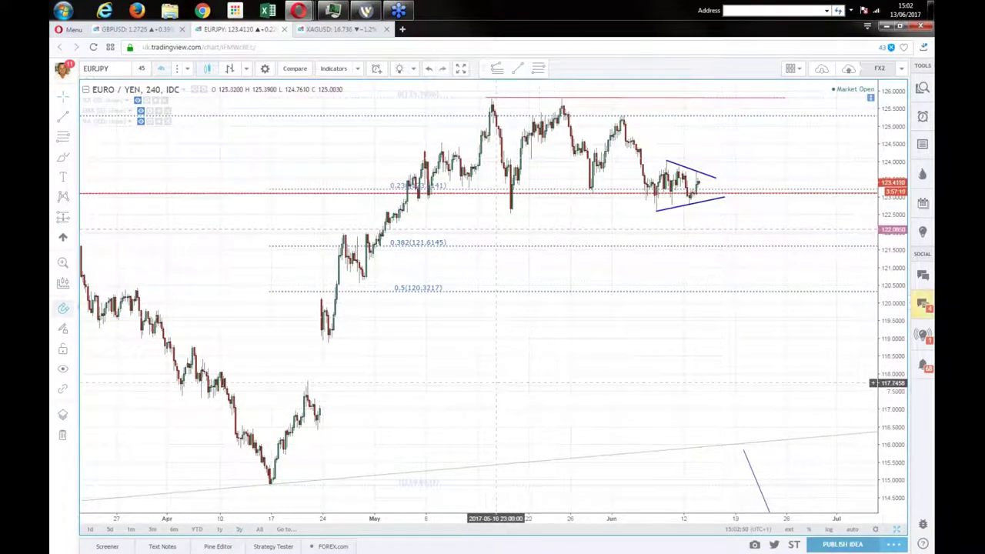
Enable the 0.618 Fibonacci level (119.0289) in blue via the drawing's Format settings
right_click(666, 248)
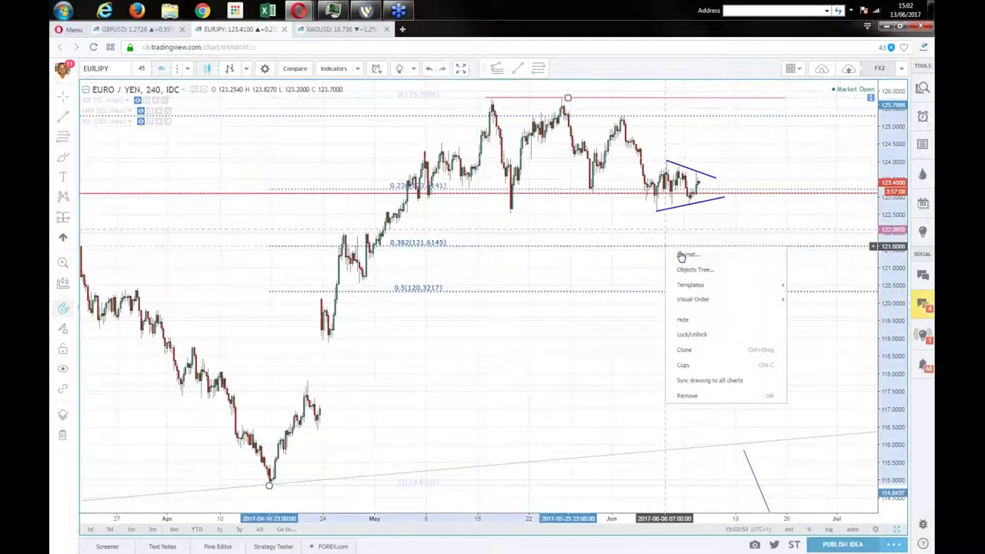
click(687, 254)
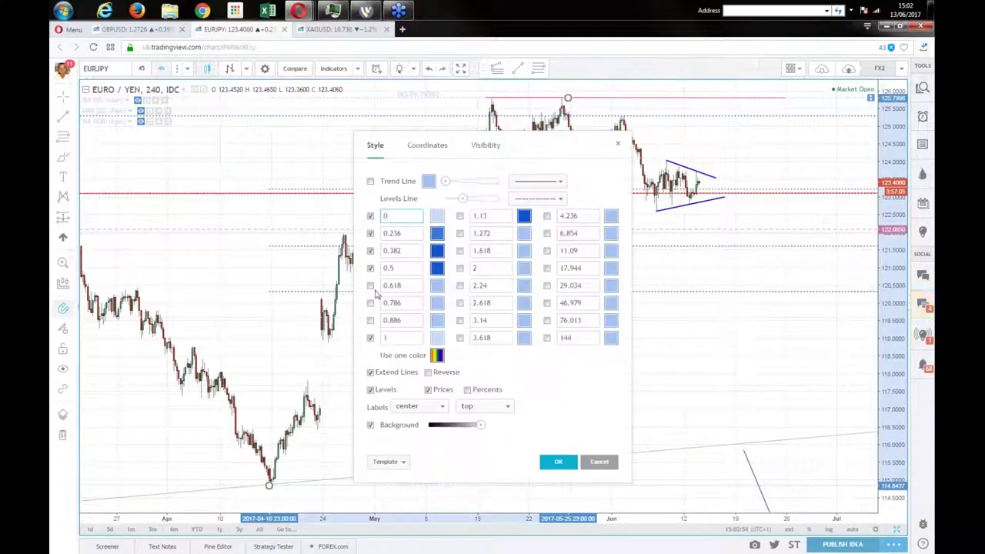
click(436, 292)
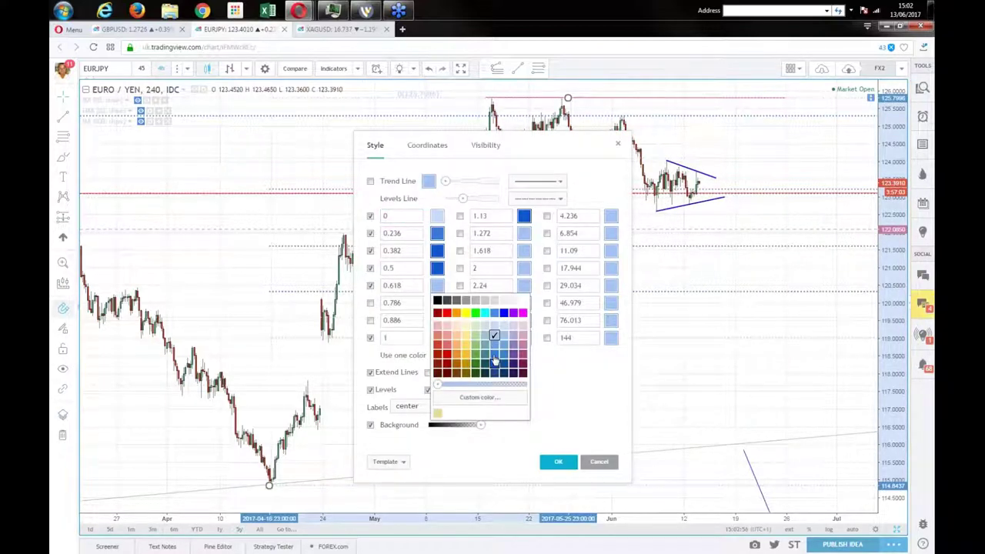
click(495, 358)
click(553, 463)
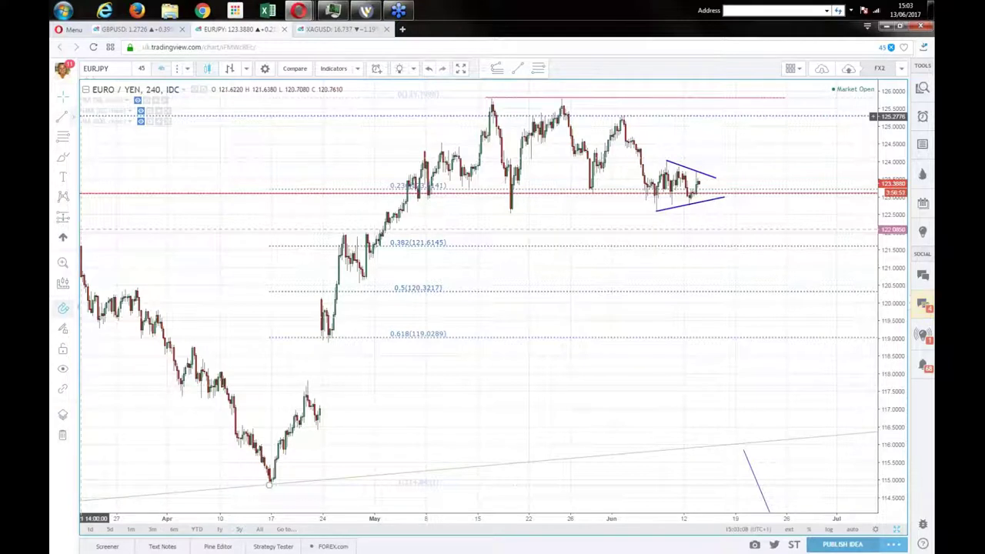
click(63, 116)
click(509, 213)
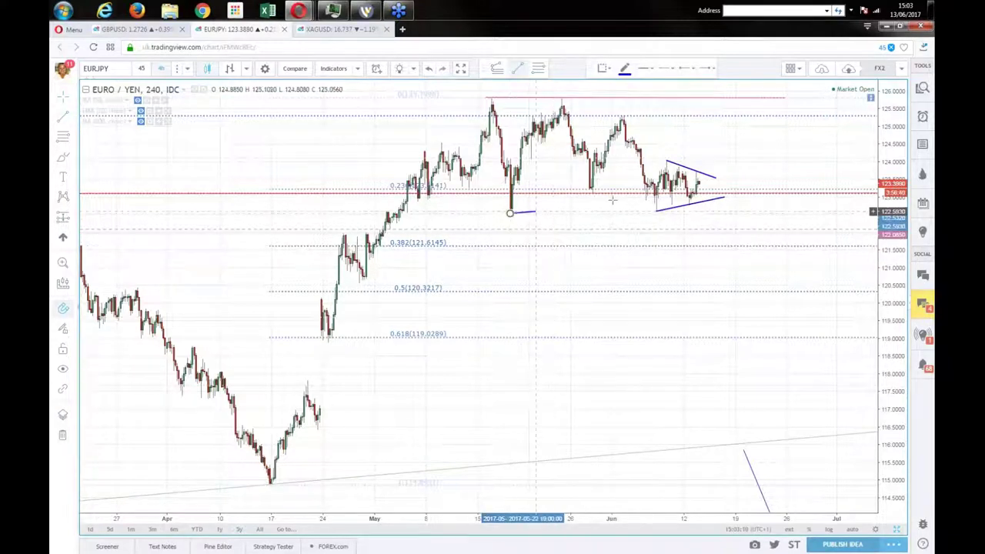
click(680, 182)
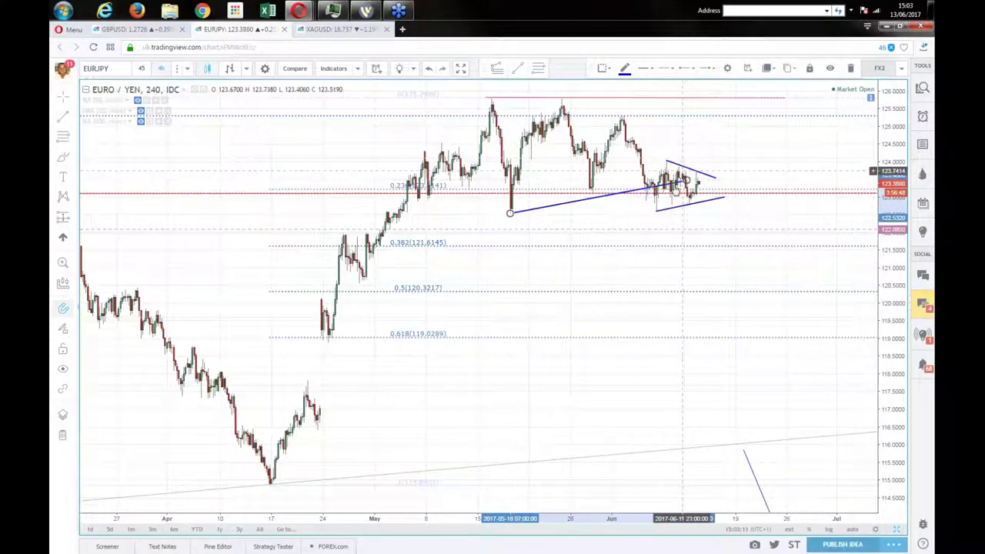
click(646, 233)
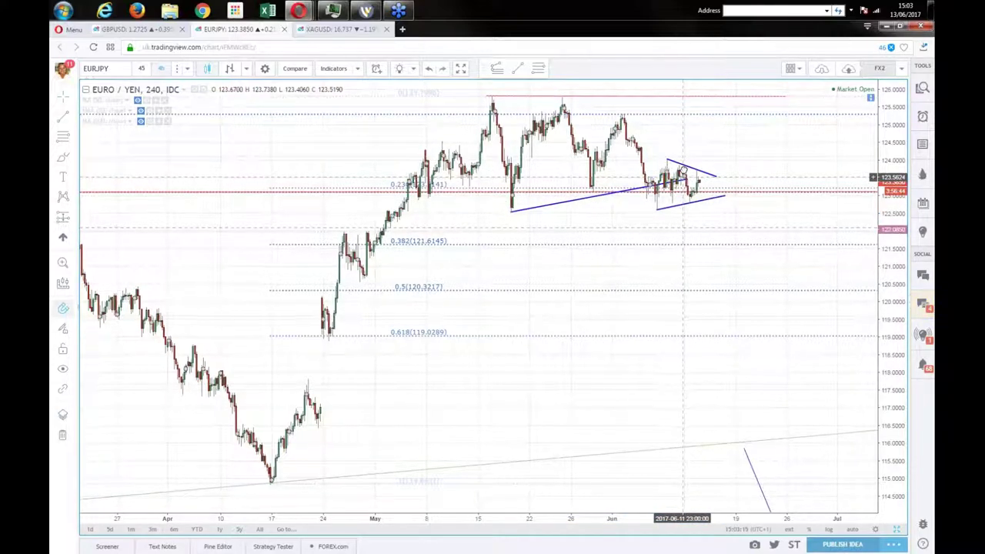
drag(682, 171, 596, 240)
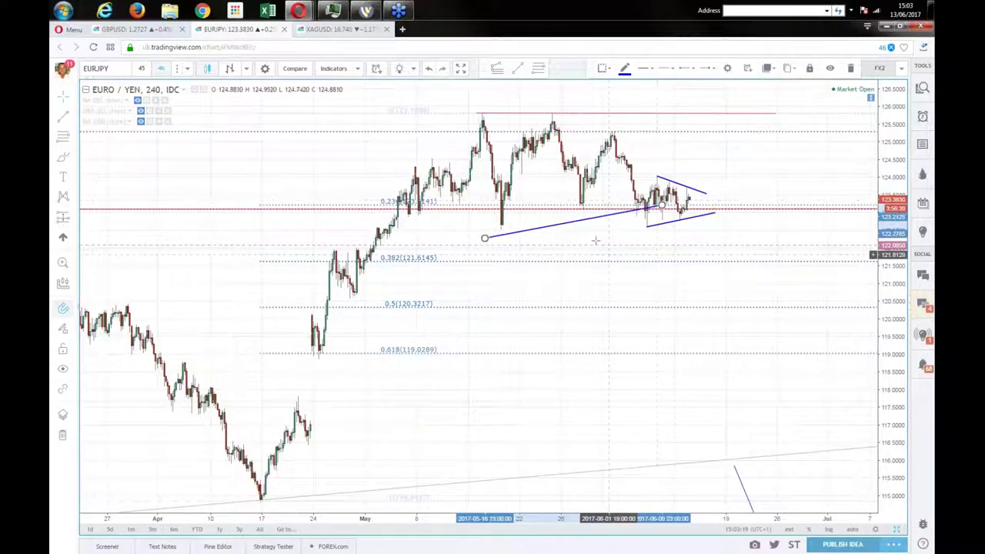
key(Delete)
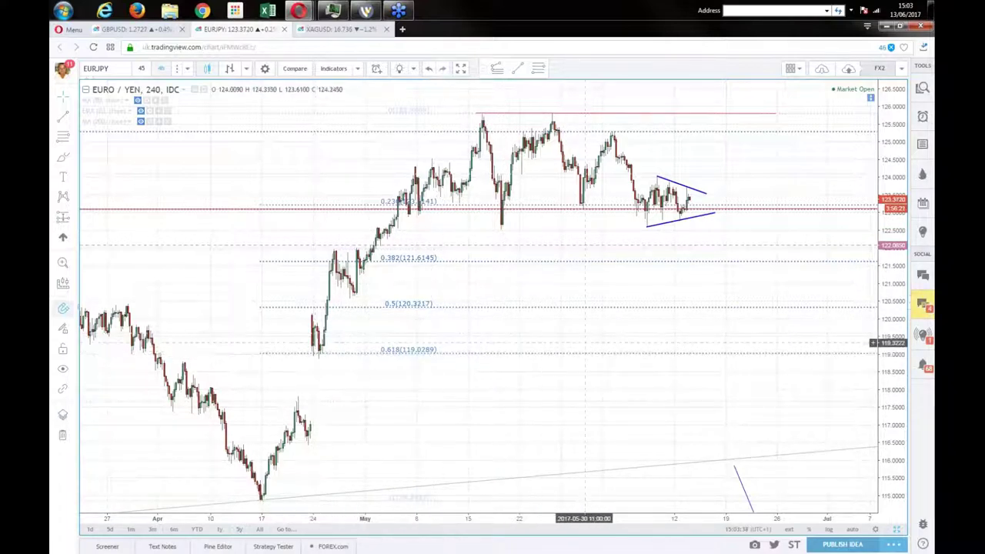
drag(605, 327, 644, 325)
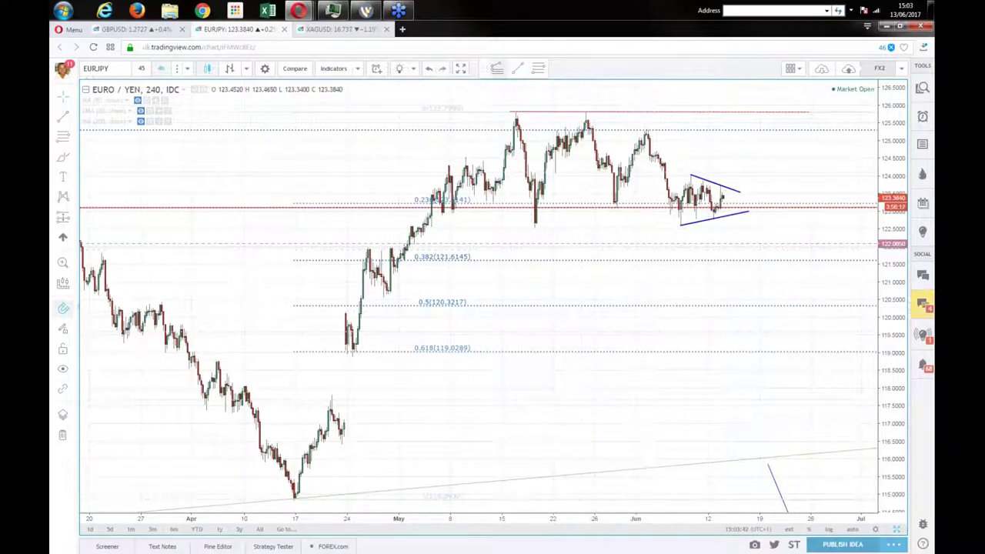
click(515, 112)
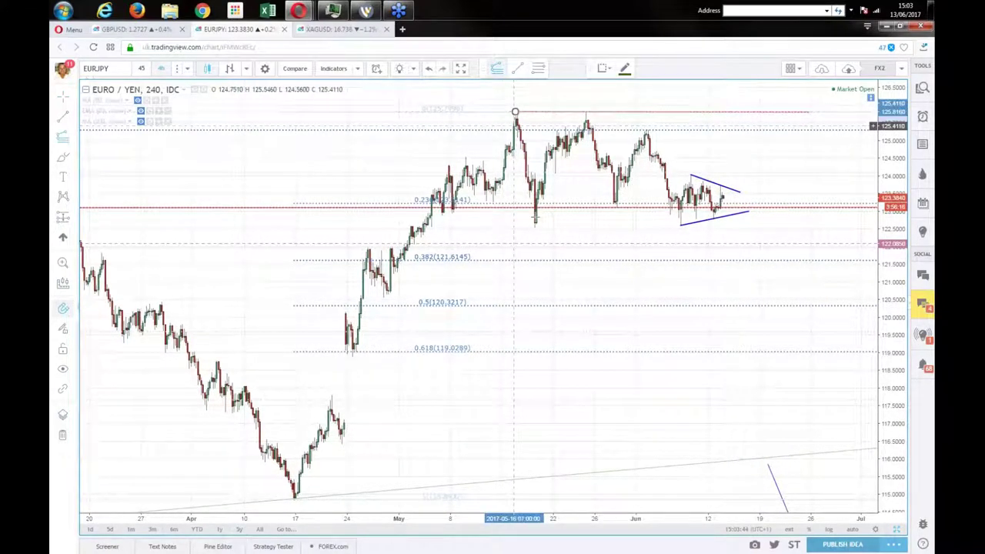
click(535, 227)
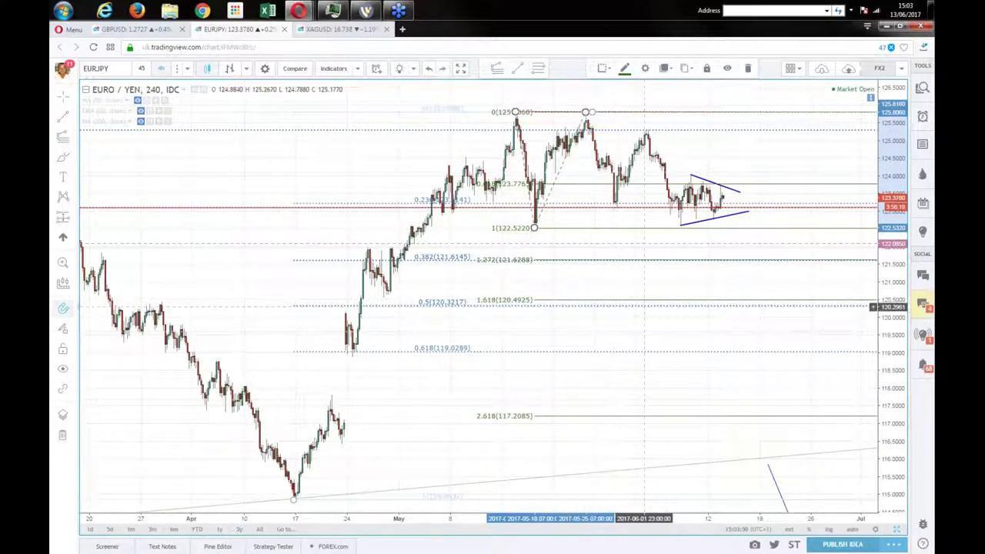
drag(585, 111, 752, 232)
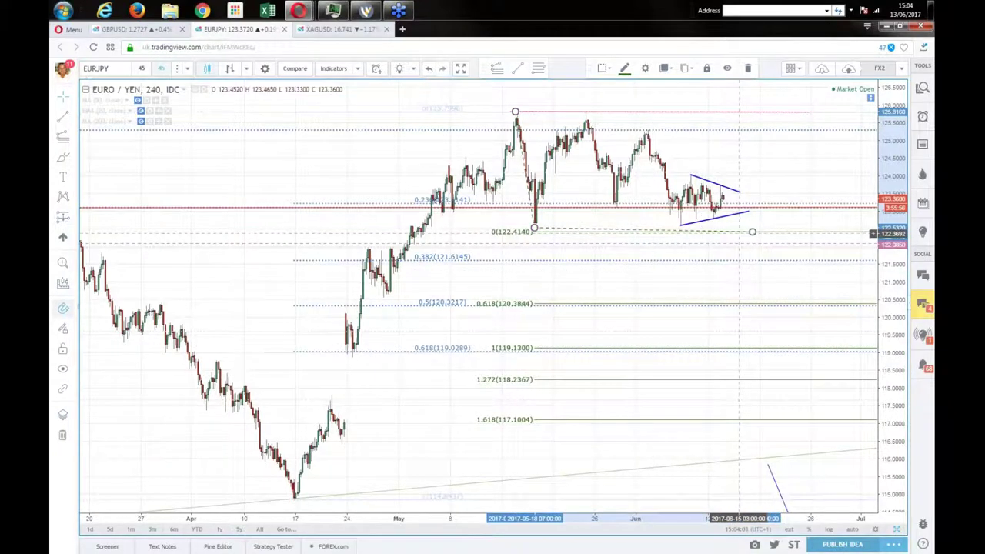
key(Delete)
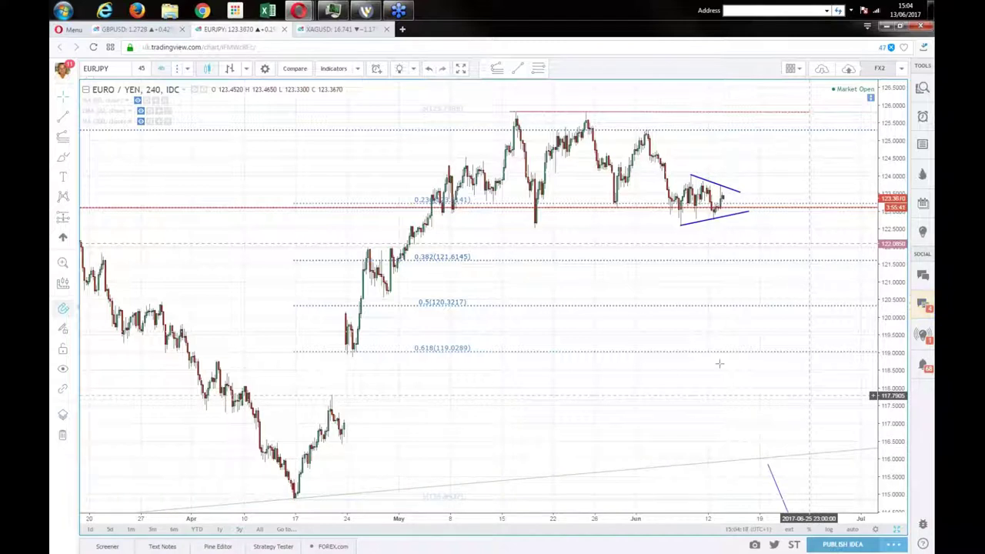
Flip through the GBPUSD and AUD/USD charts, then return to the EUR/JPY 4-hour chart
click(551, 311)
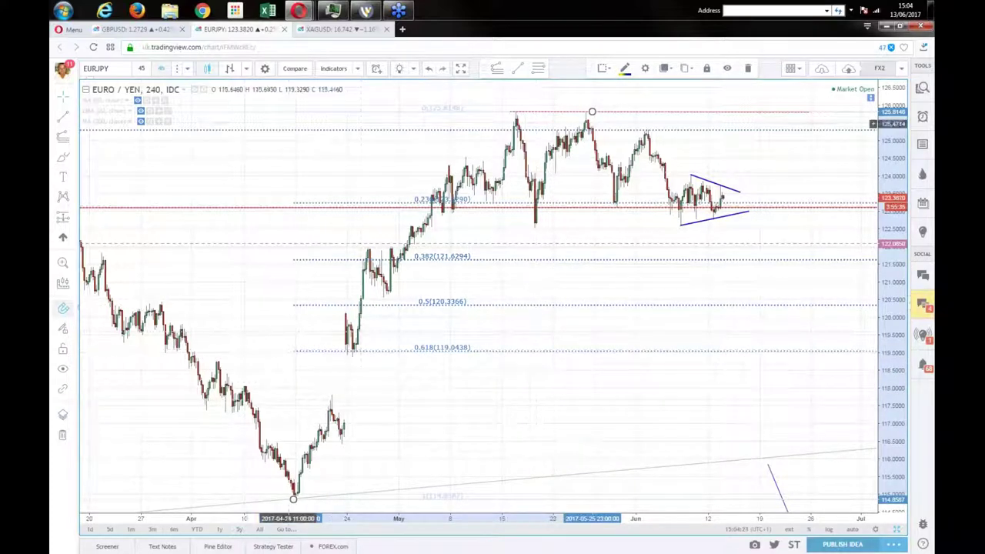
key(ctrl+Tab)
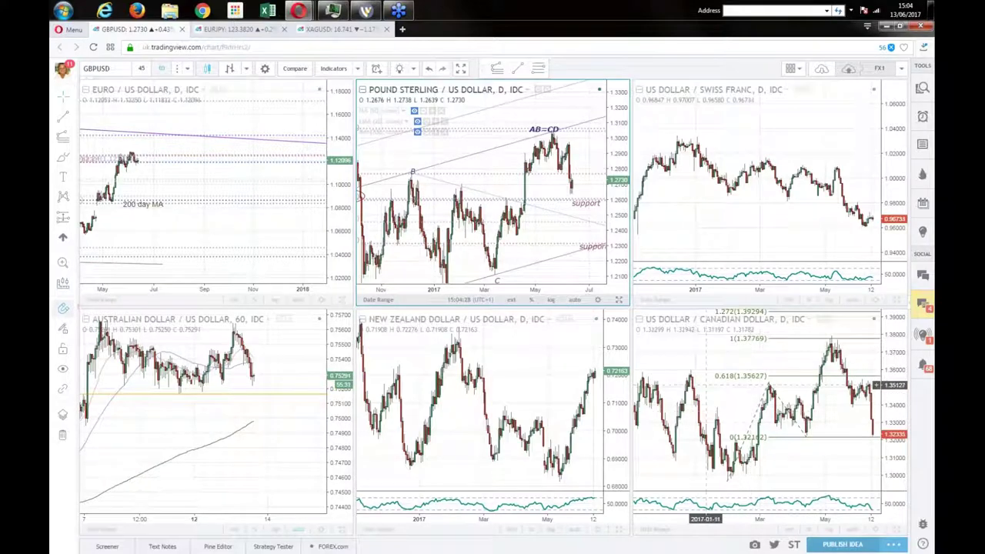
click(340, 531)
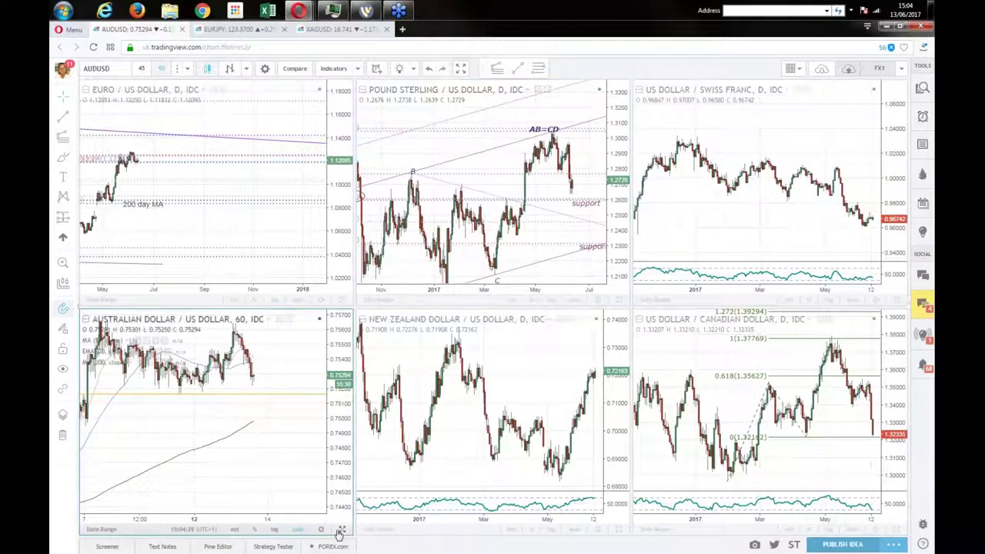
click(897, 529)
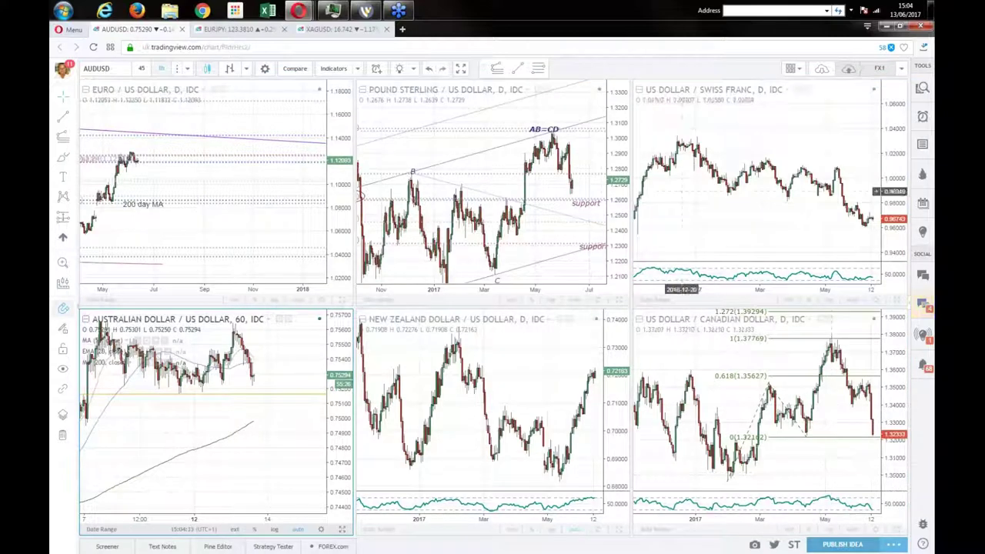
click(239, 28)
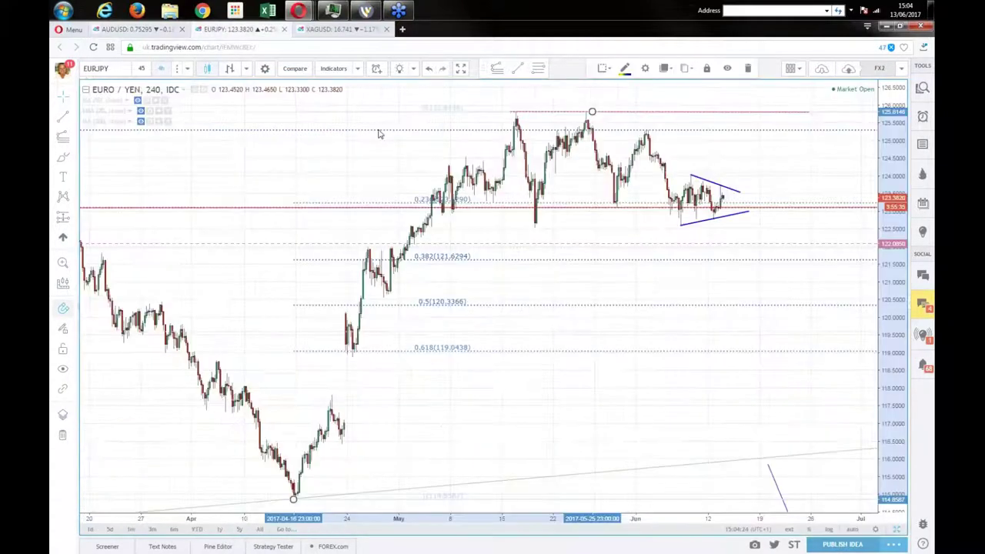
Load the AUDCAD forex pair from symbol search and set it to 1-day candles
click(111, 67)
text(AUD)
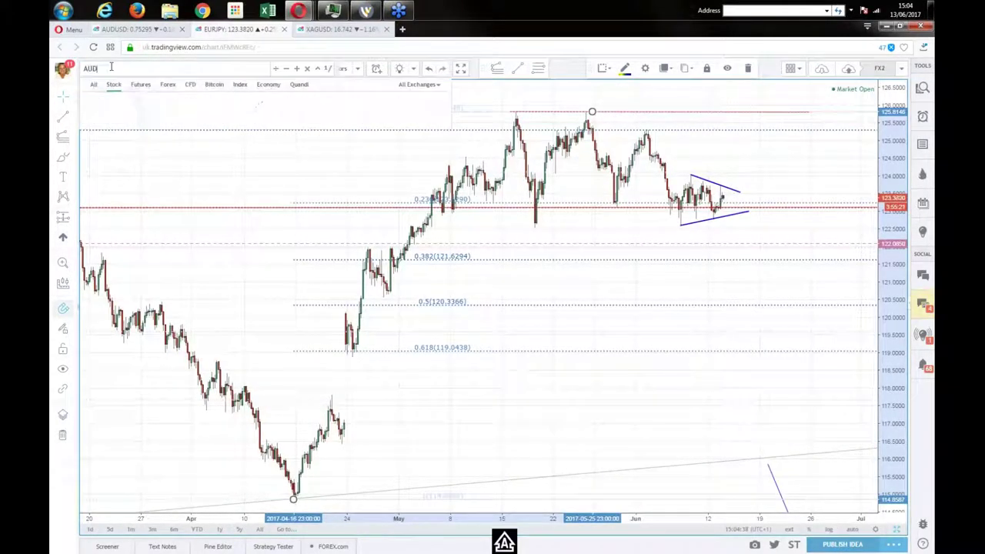
text(CAD)
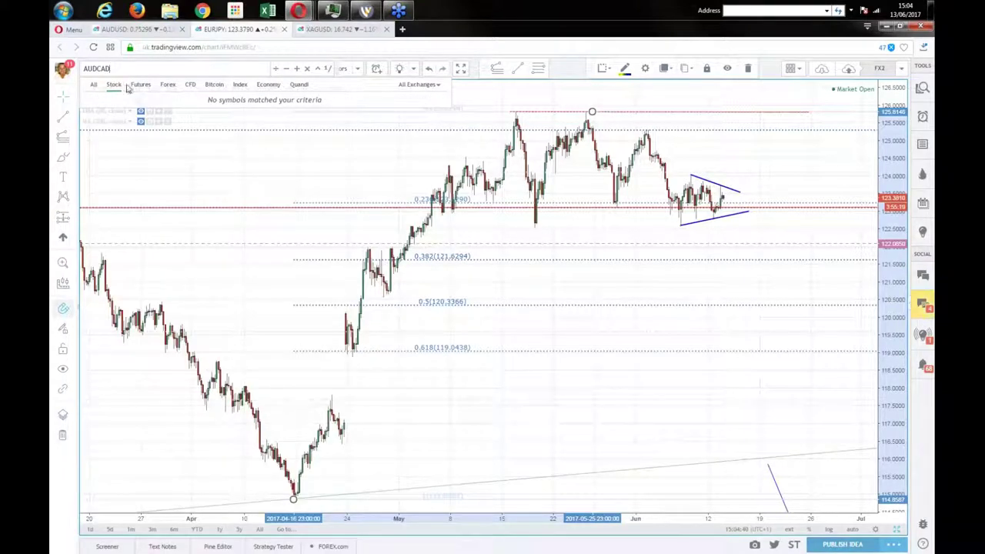
click(173, 87)
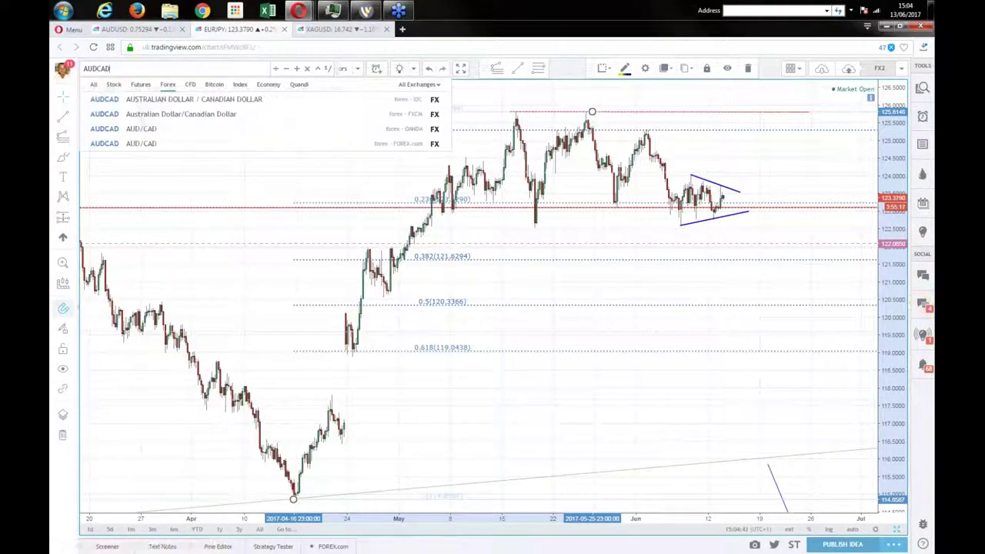
click(116, 102)
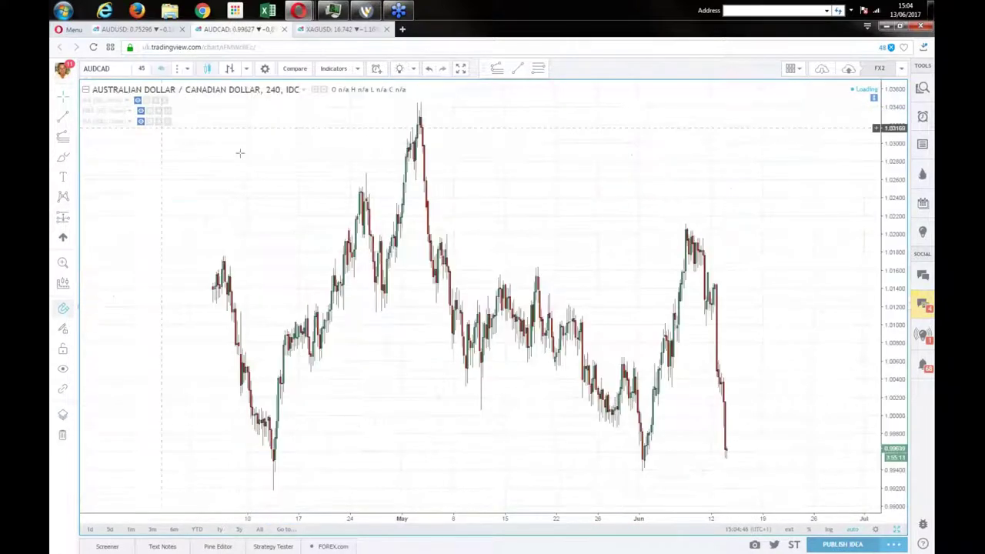
click(187, 69)
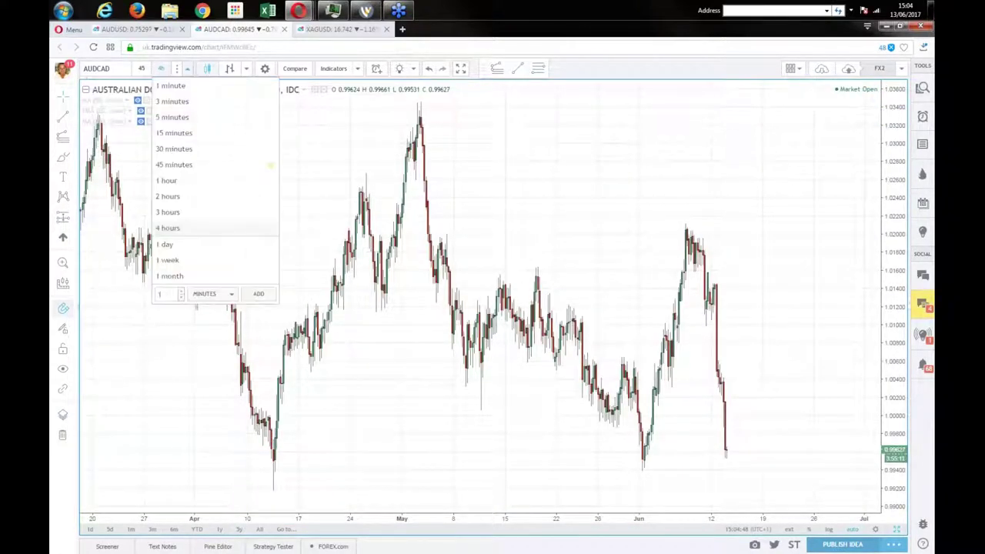
click(177, 244)
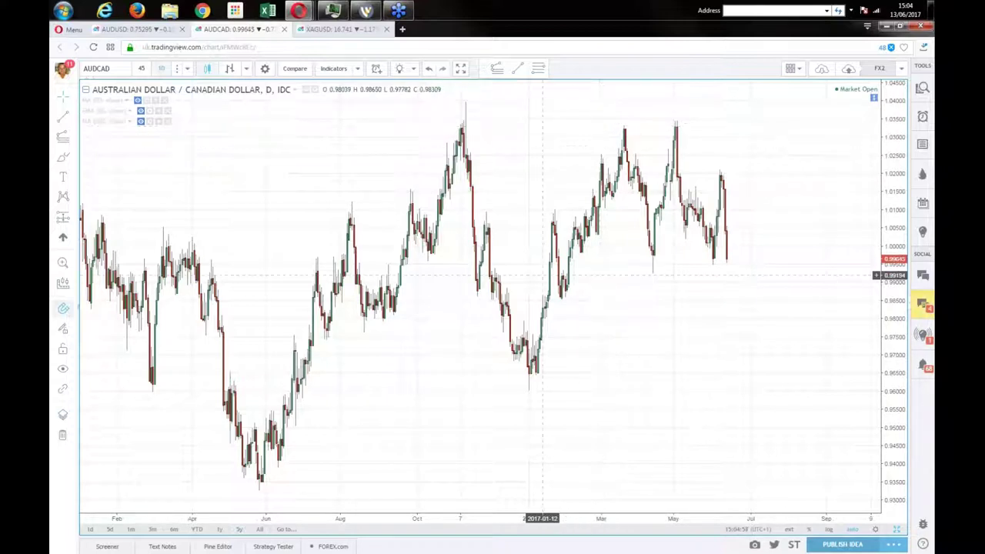
Pan and rescale the AUDCAD daily chart's price axis to show history back to early 2016
drag(446, 327, 506, 323)
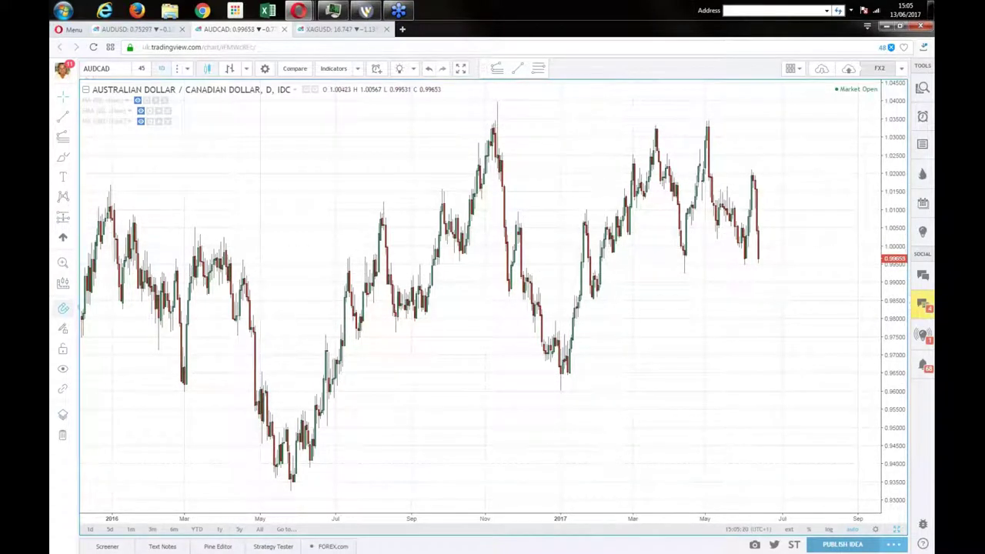
drag(891, 300, 895, 230)
drag(831, 279, 813, 314)
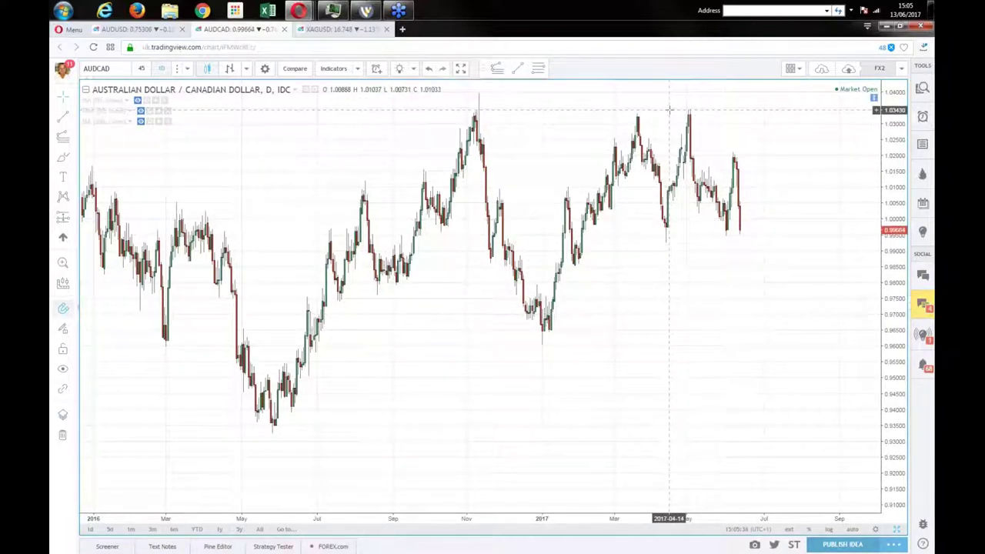
Draw a Fibonacci retracement from the January 2017 low to the May 2017 high
click(537, 68)
click(541, 334)
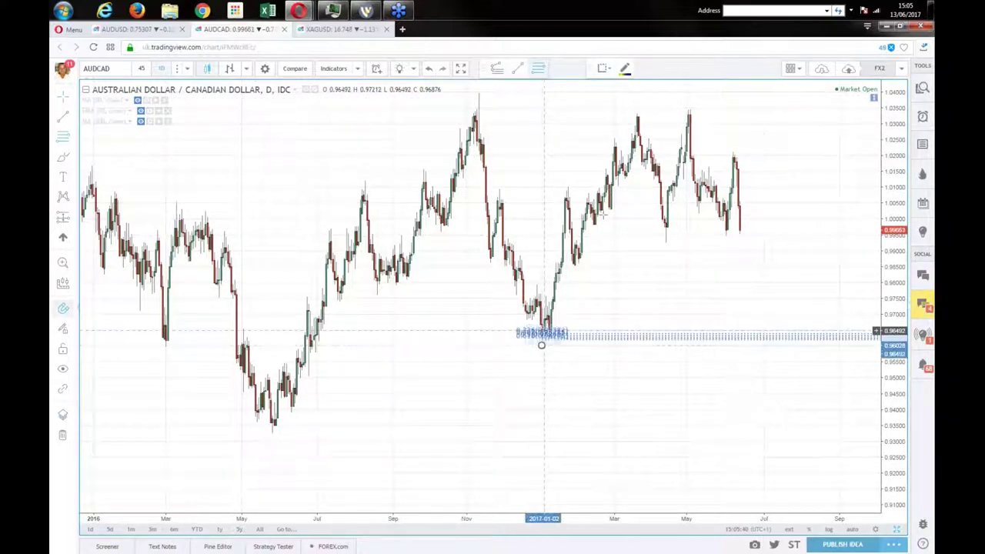
click(689, 108)
Hide the 0.236, 0.382 and 0.618 levels, add 1.618, then anchor a second retracement at the May 2016 low
right_click(689, 109)
click(708, 117)
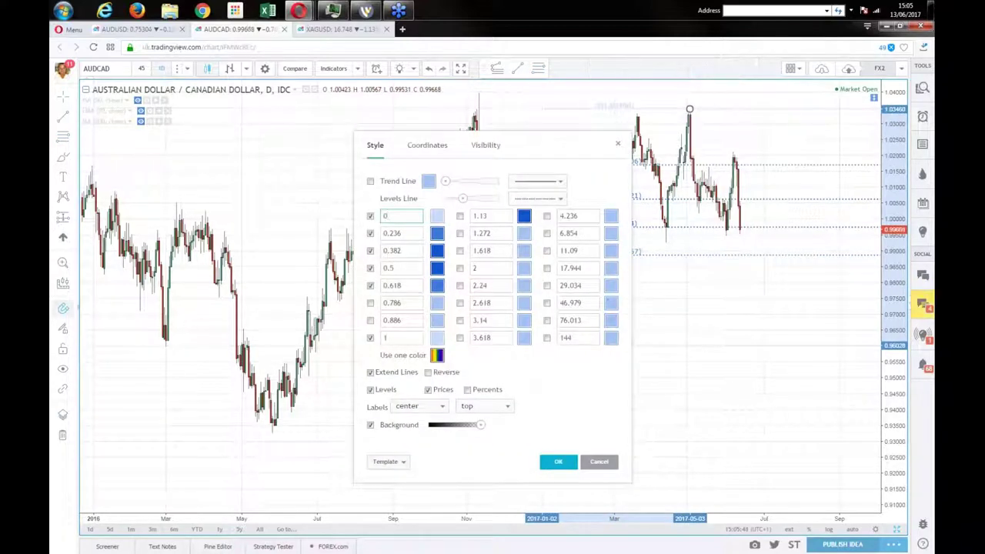
click(370, 233)
click(371, 250)
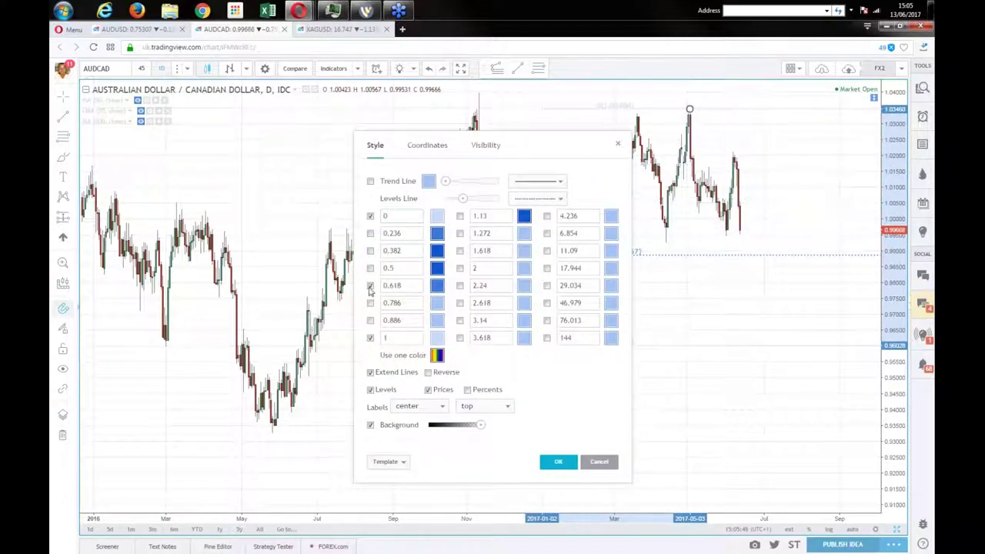
click(370, 285)
click(459, 251)
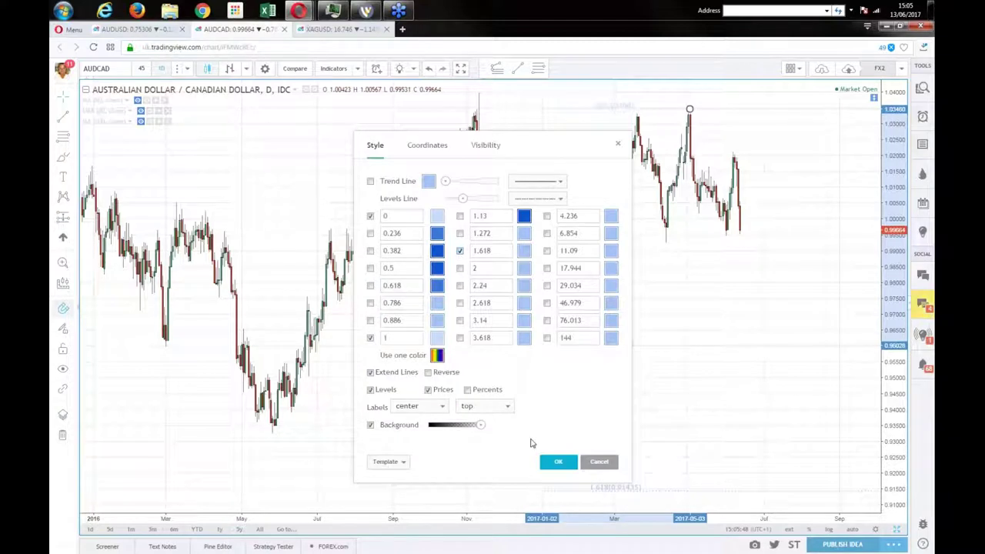
click(551, 462)
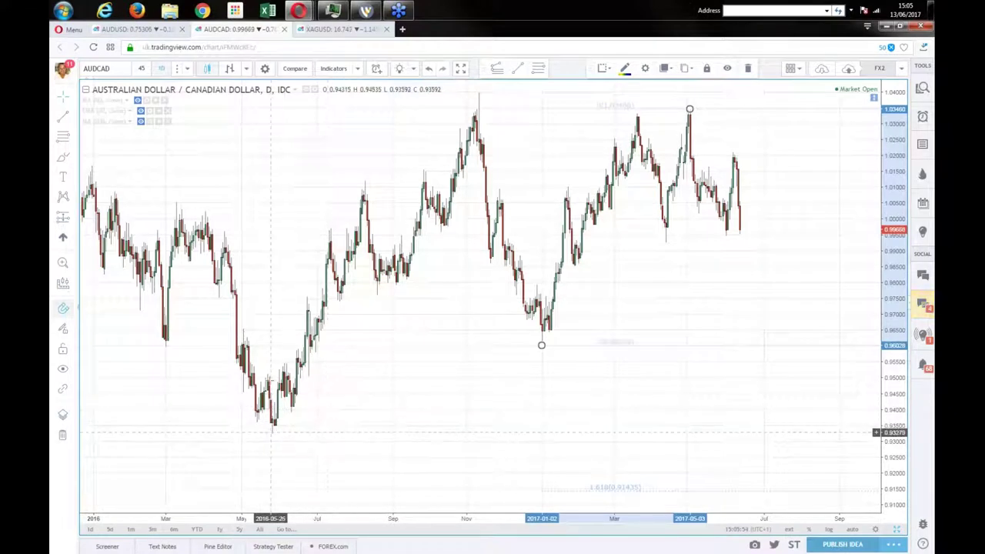
click(538, 68)
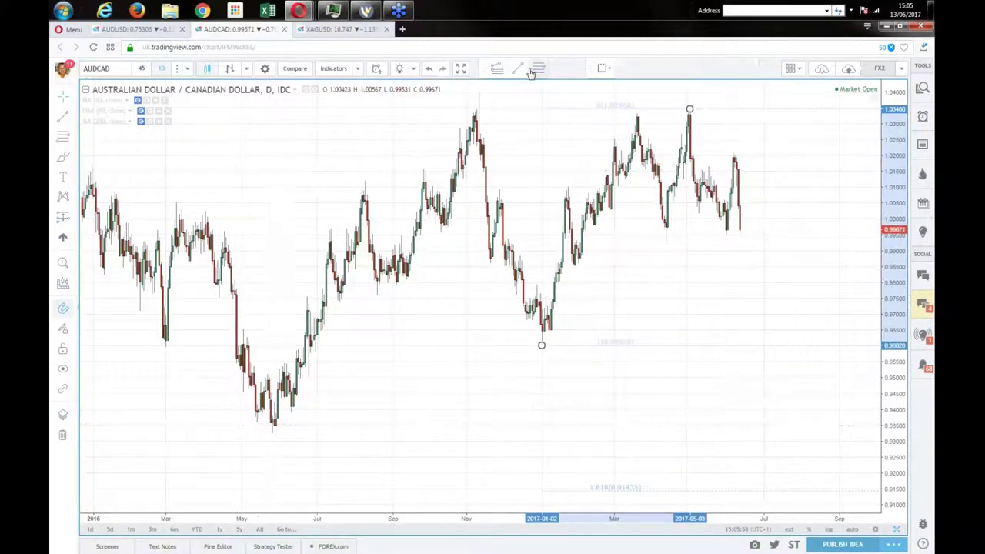
click(271, 431)
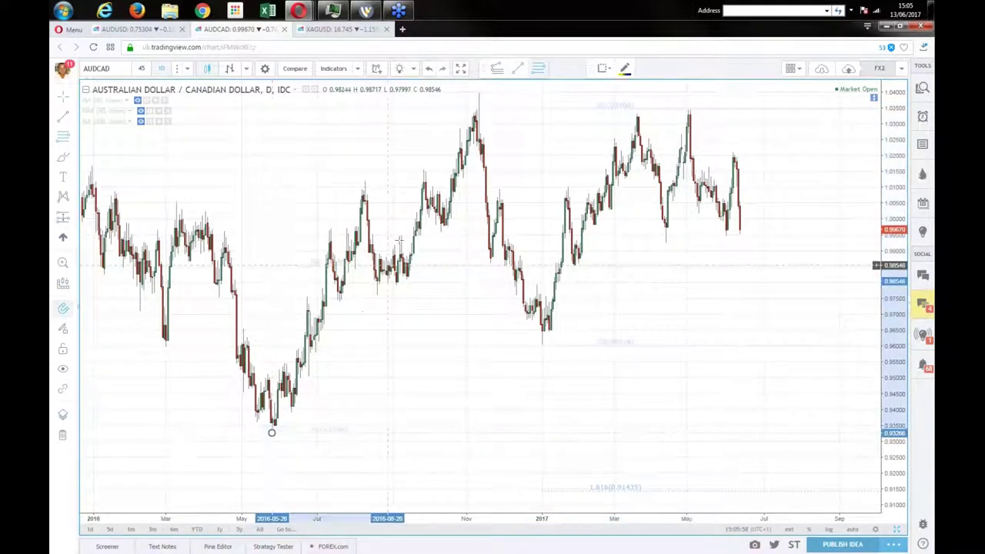
End the new retracement at the November 2016 high and turn on its 0.5, 0.382 and 0.236 levels
click(480, 92)
right_click(433, 404)
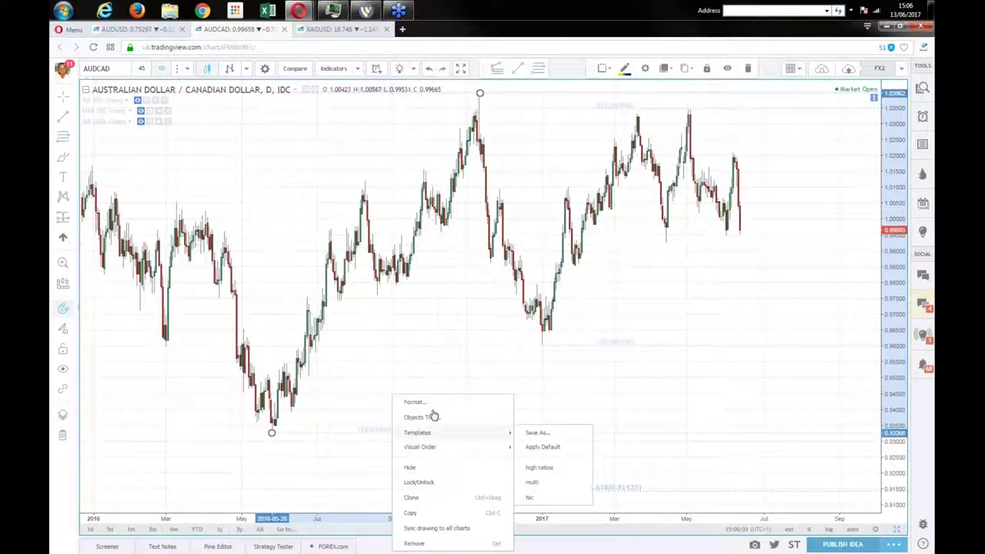
click(431, 403)
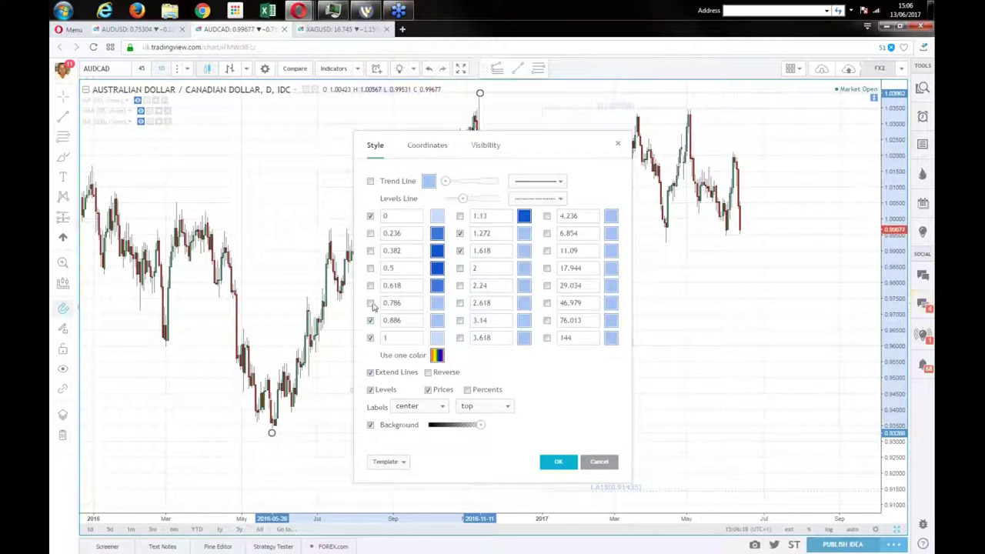
click(370, 268)
click(370, 250)
click(370, 233)
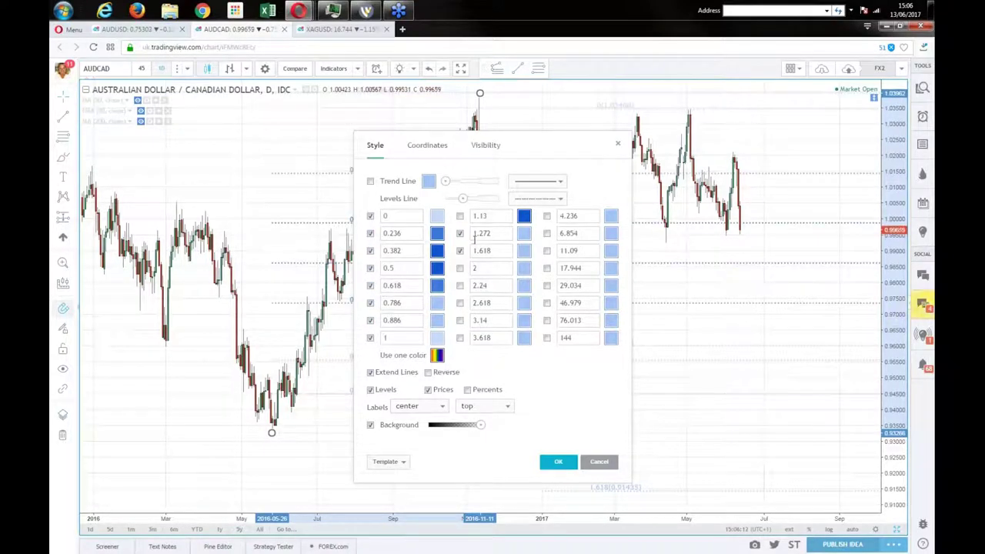
key(Return)
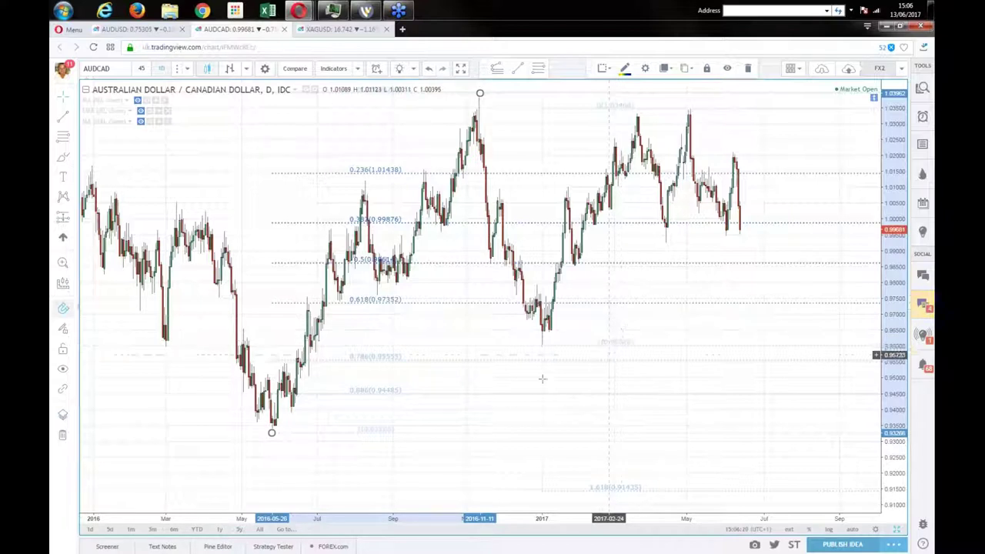
Deselect the drawing, then review and confirm the January–May retracement's settings unchanged
click(493, 389)
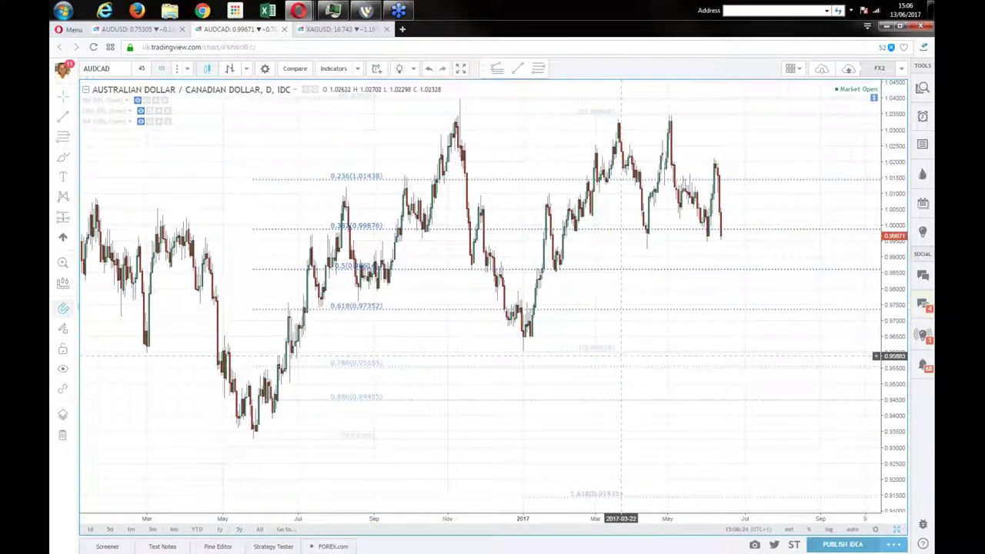
right_click(593, 352)
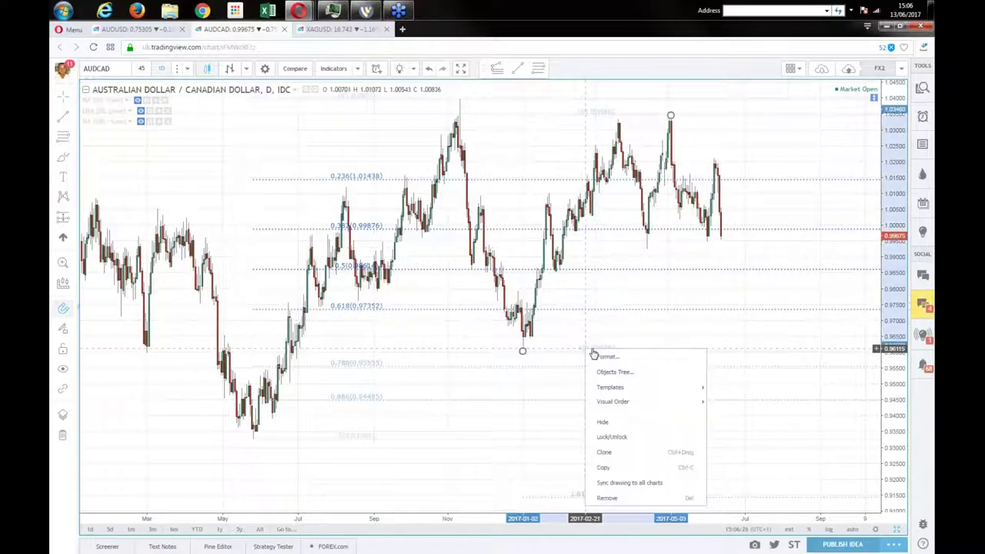
click(604, 356)
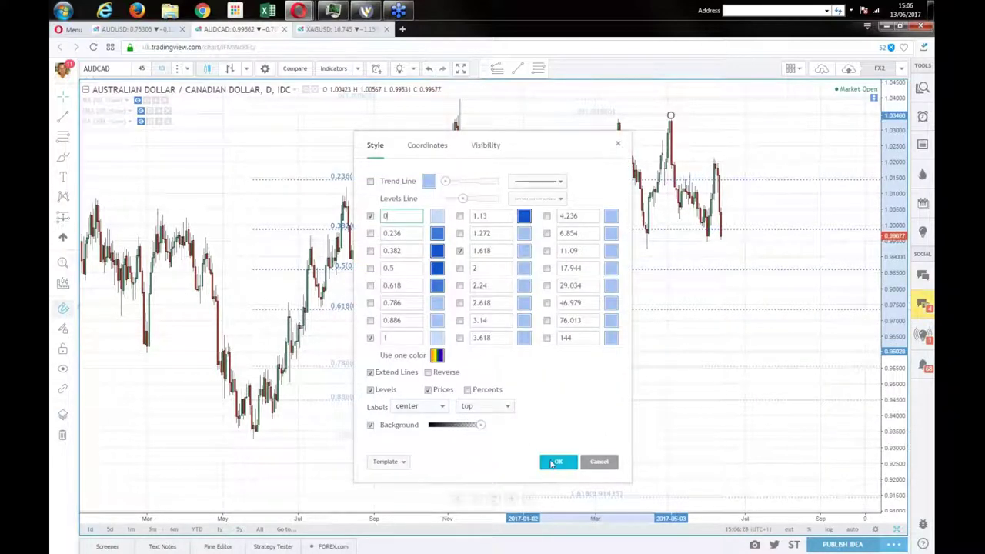
click(556, 462)
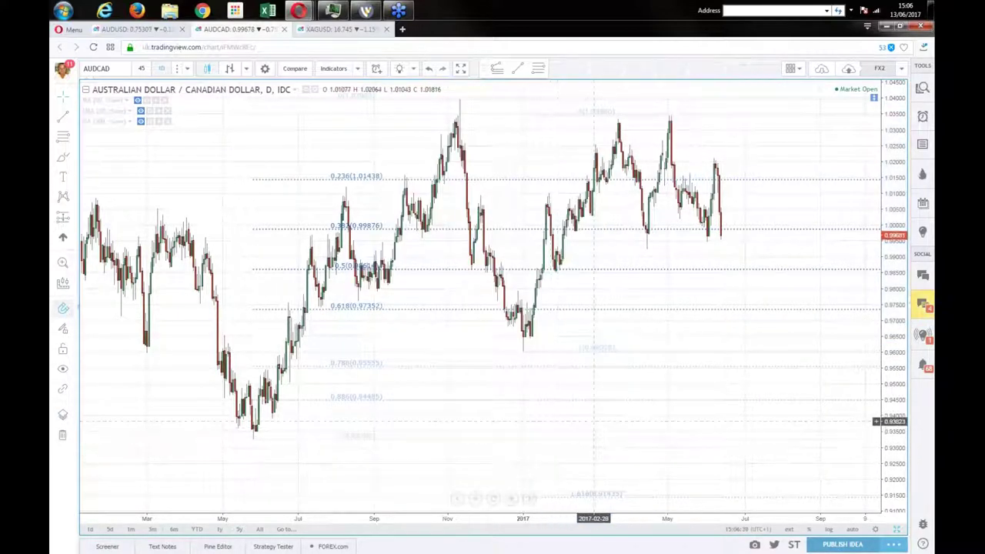
Colour all levels of the May 2016 retracement dark blue and shift the chart slightly
right_click(466, 372)
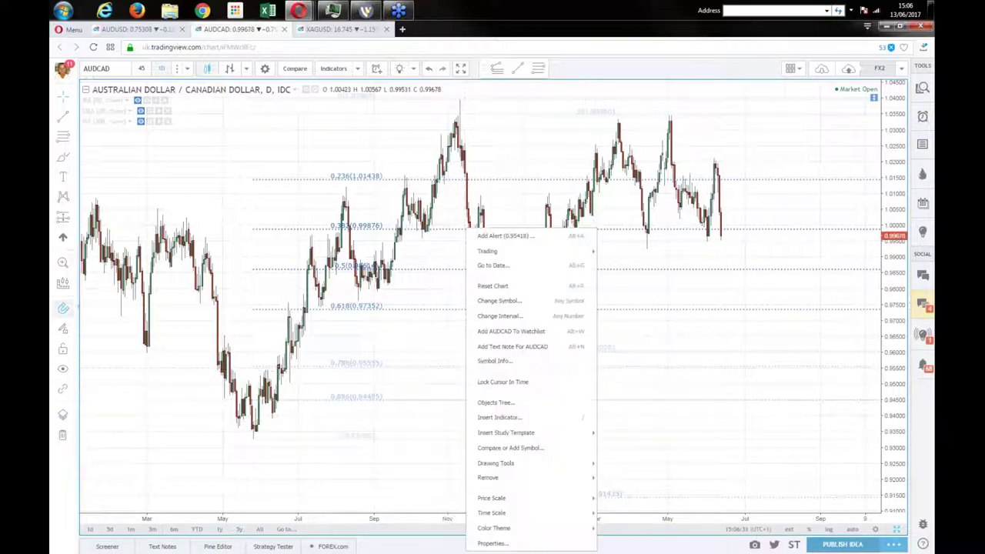
right_click(457, 368)
click(469, 376)
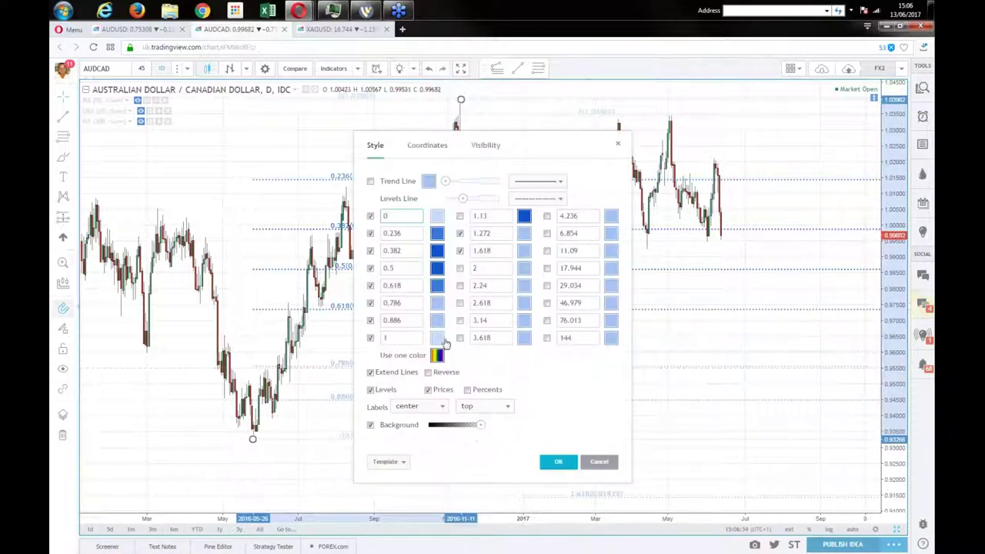
click(438, 357)
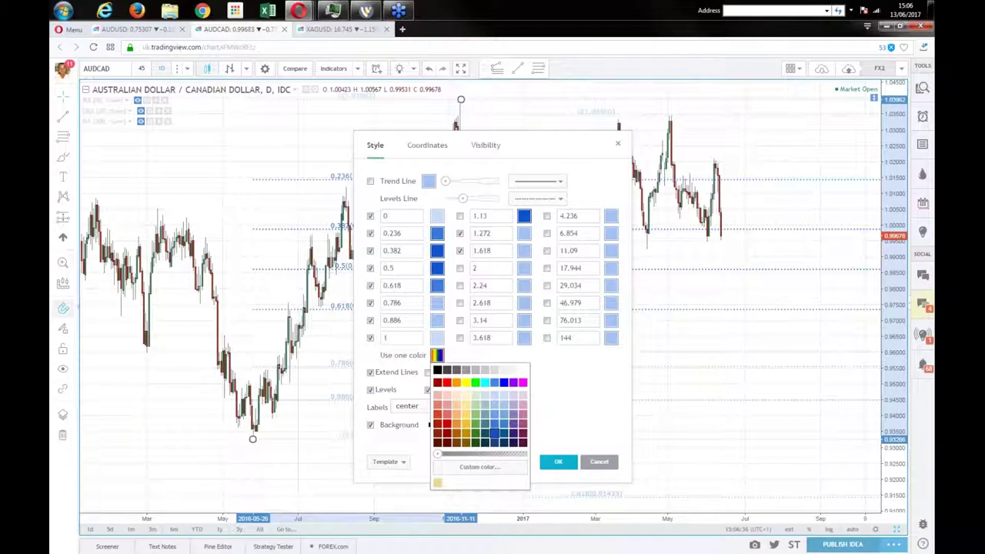
click(494, 434)
click(558, 462)
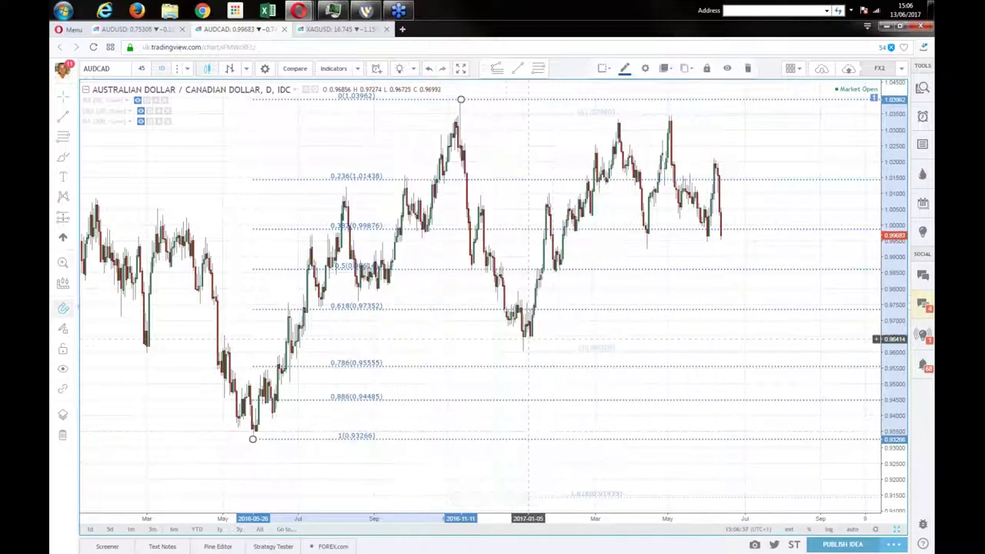
drag(457, 346, 477, 349)
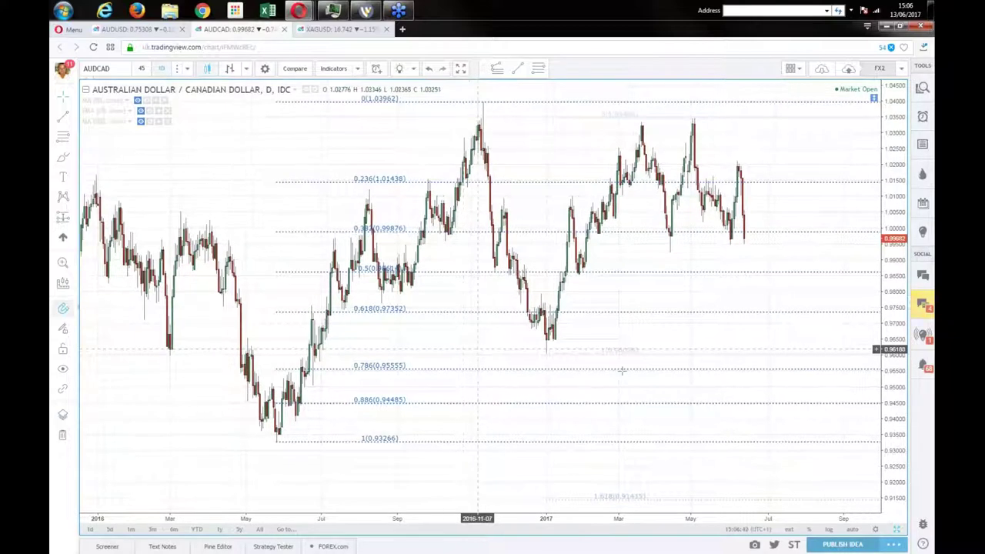
Make the January–May Fibonacci maroon and turn on its 1.272 extension level
right_click(626, 357)
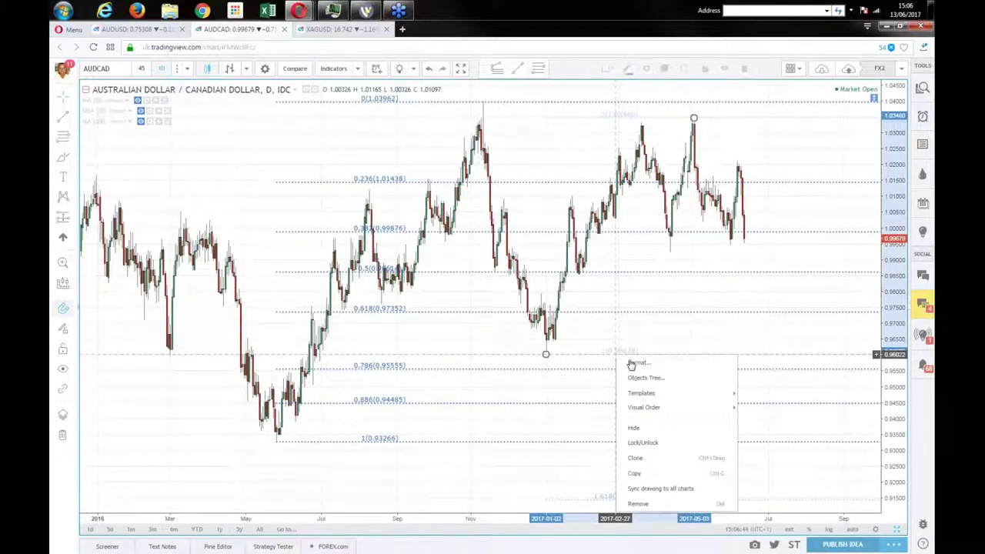
click(637, 363)
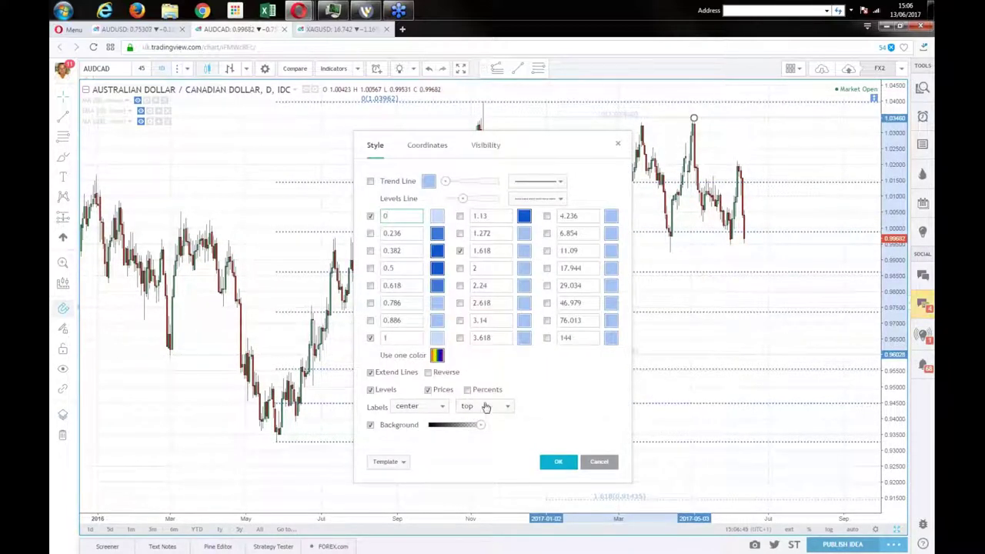
click(436, 354)
click(523, 434)
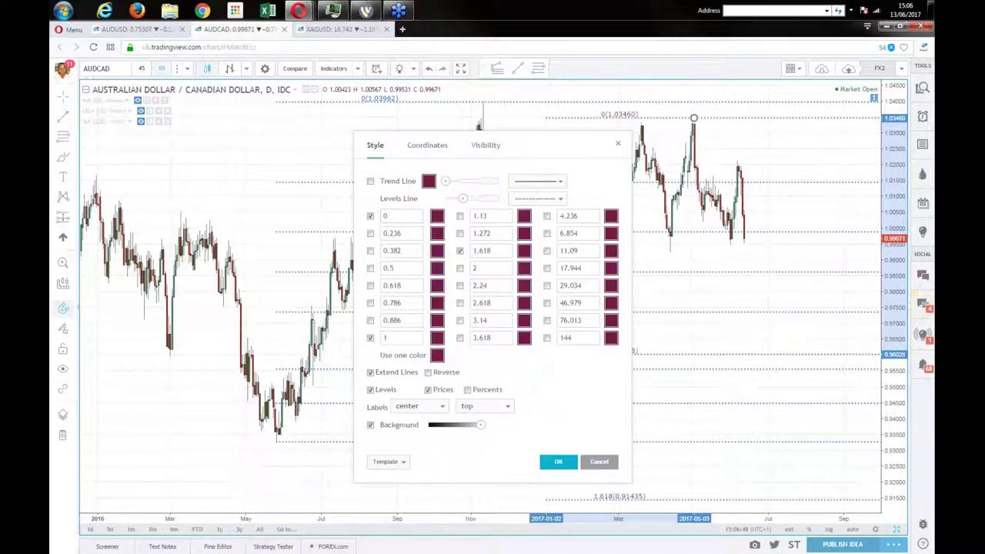
click(459, 234)
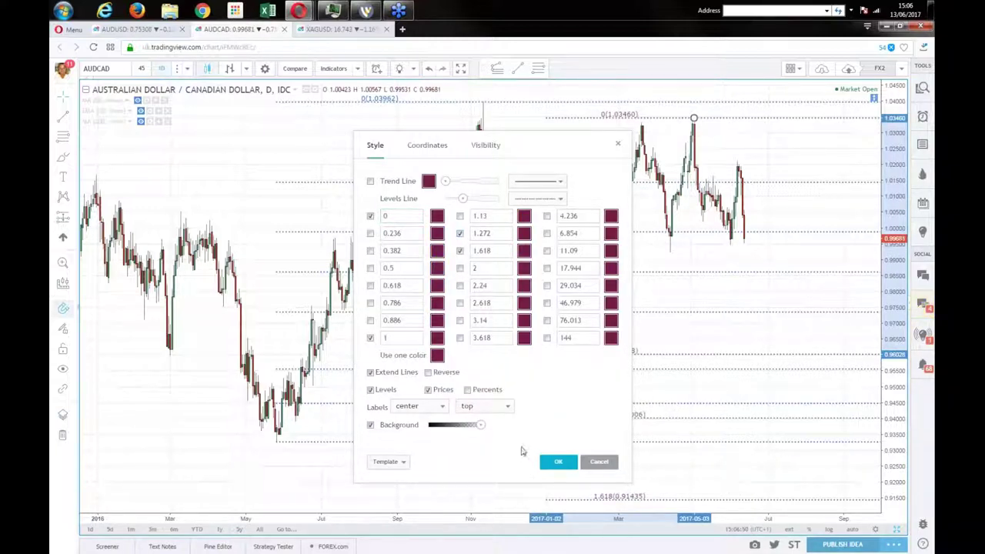
click(558, 461)
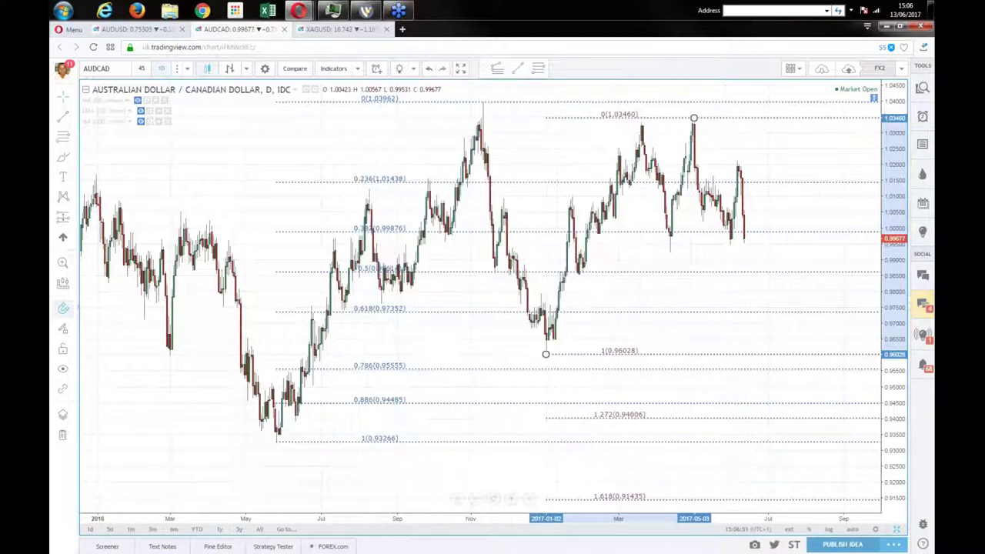
click(462, 439)
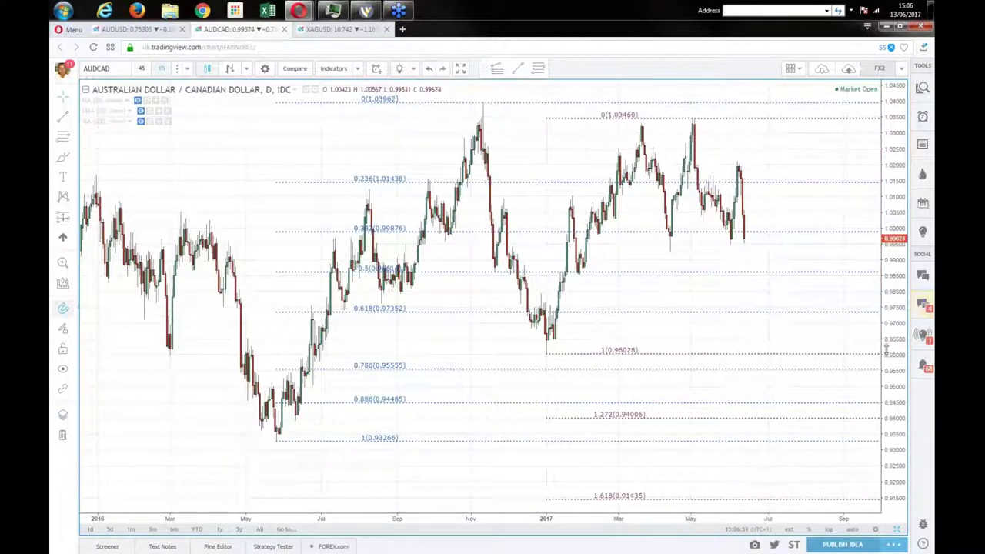
Rescale and shift the price axis so the 1.272 and 1.618 extension levels are visible
drag(886, 350, 891, 385)
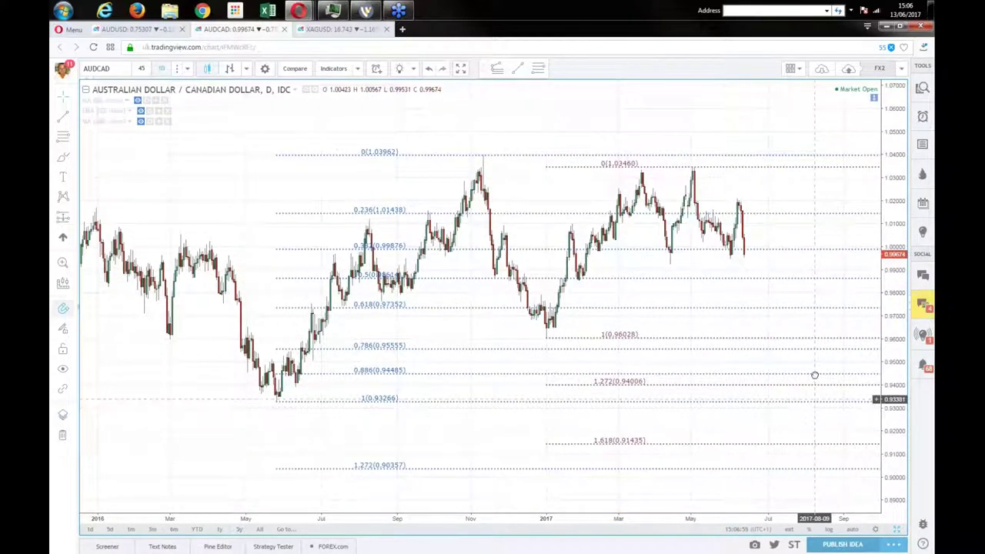
drag(814, 362, 811, 329)
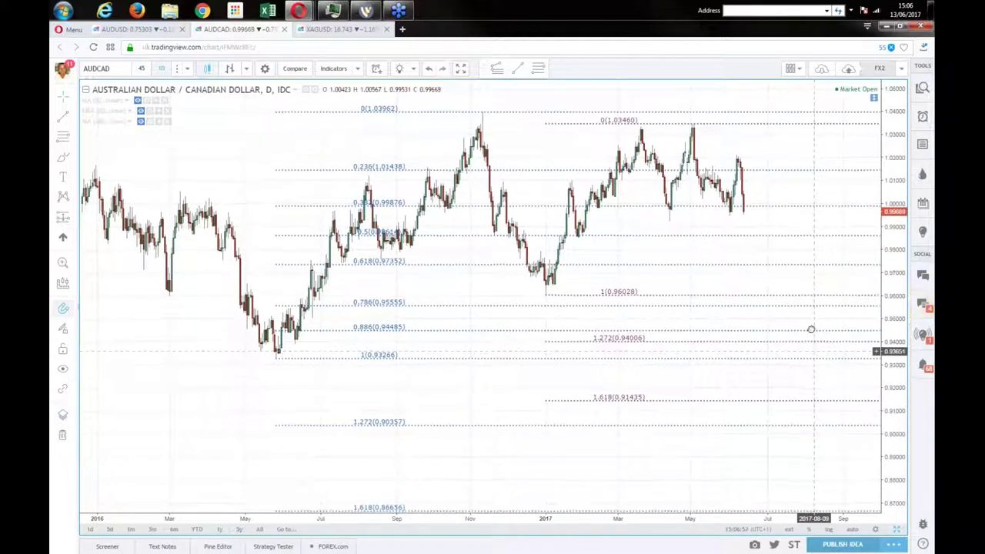
right_click(630, 381)
click(651, 388)
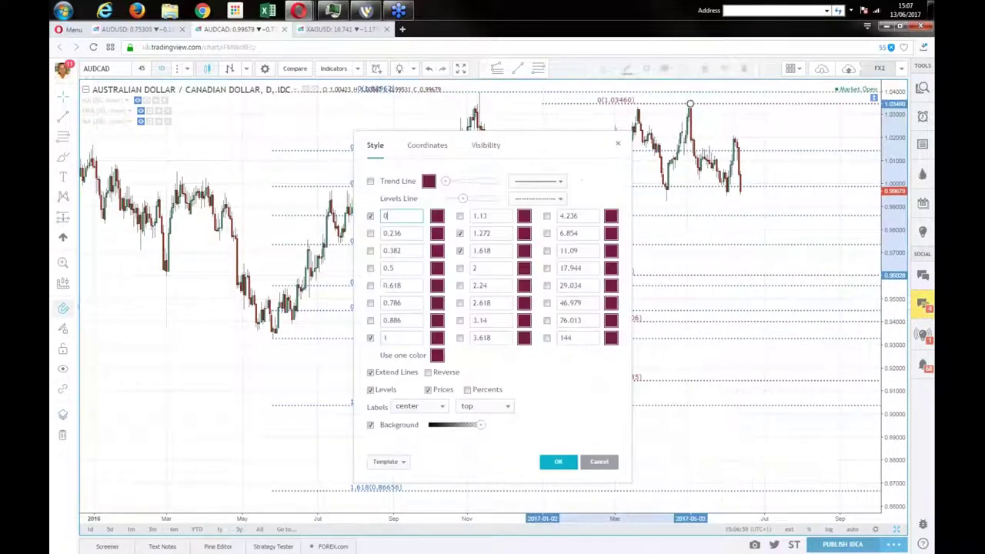
key(Escape)
drag(879, 386, 878, 205)
Recentre the chart, nudge the original Fibonacci and reset its top anchor near the November 2016 high
drag(697, 266, 691, 361)
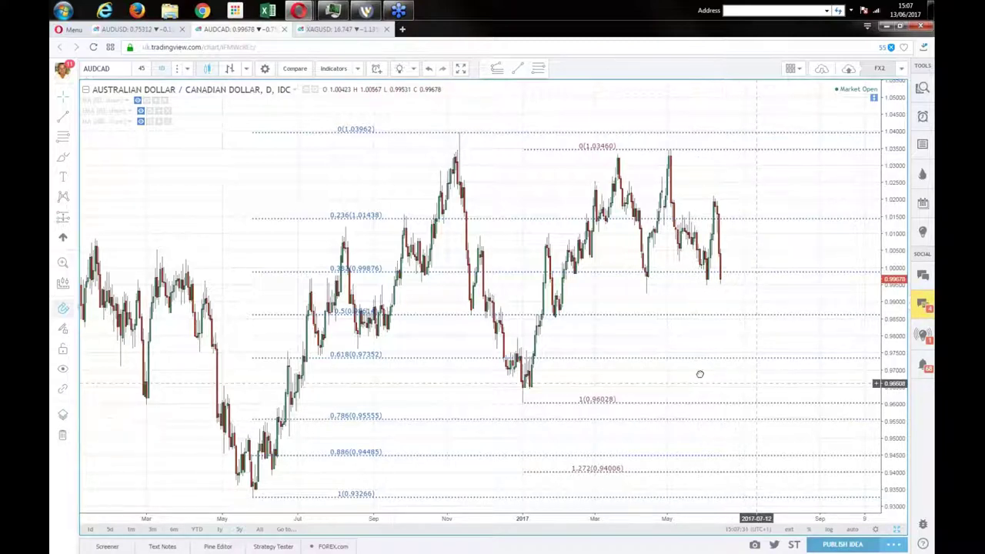
drag(699, 374, 633, 367)
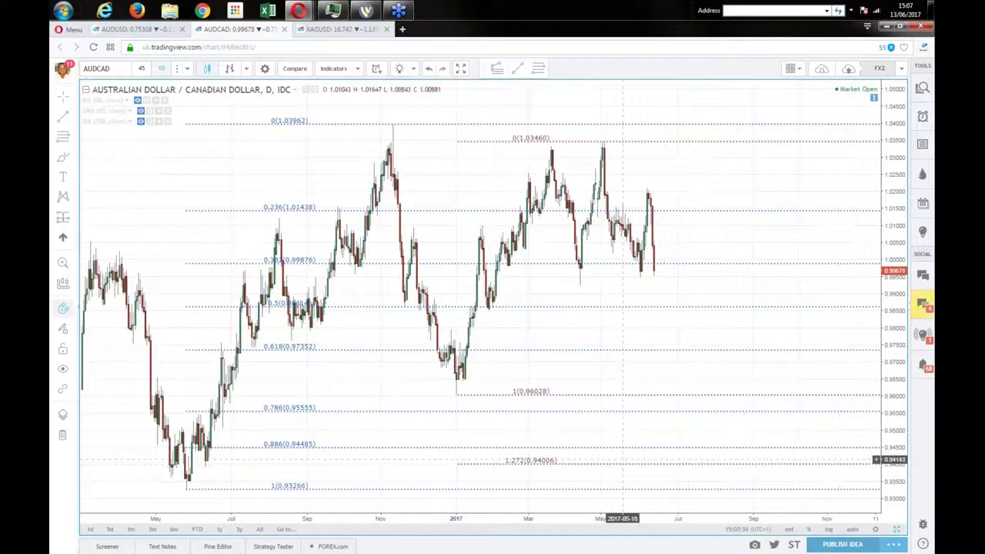
click(644, 351)
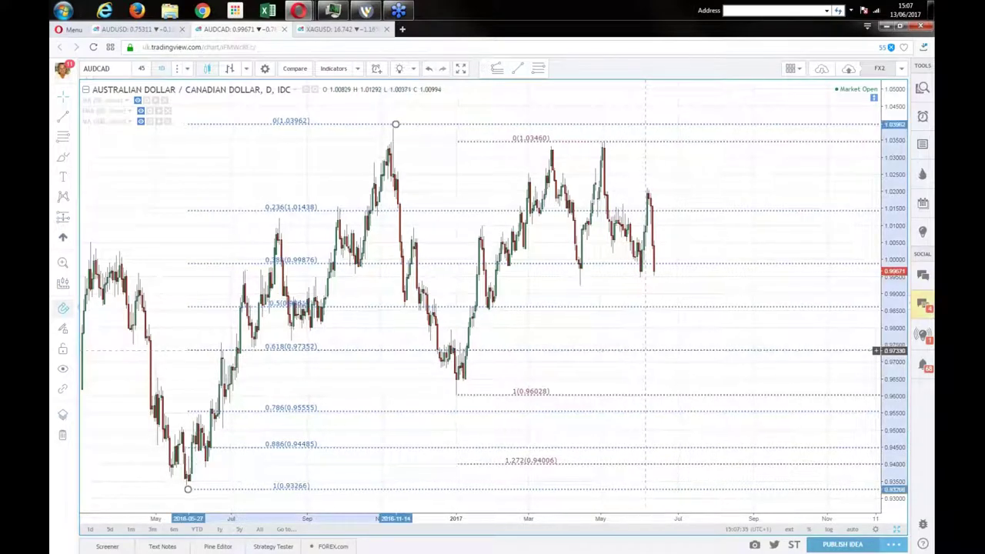
mouse_move(644, 350)
mouse_down()
mouse_move(700, 372)
mouse_move(643, 350)
mouse_up()
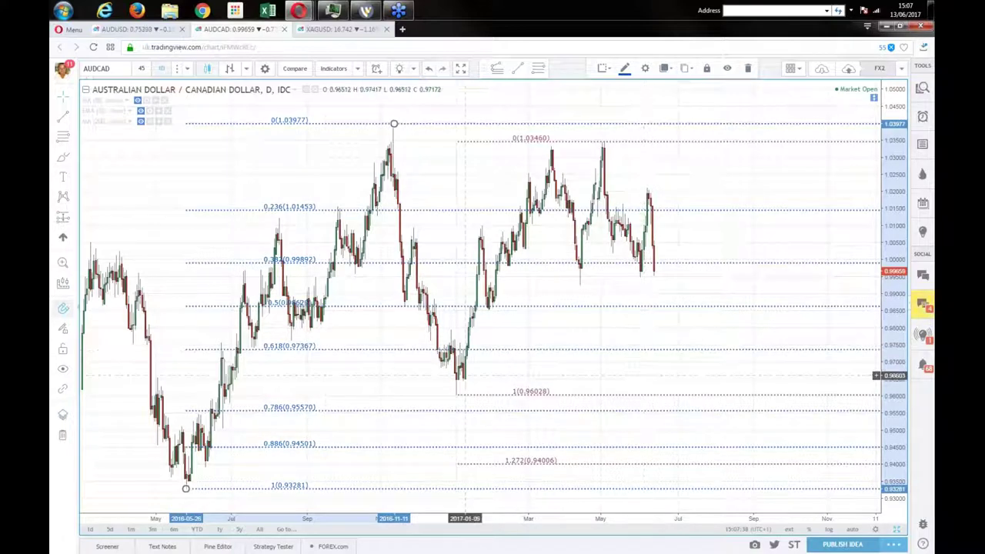
drag(394, 123, 393, 123)
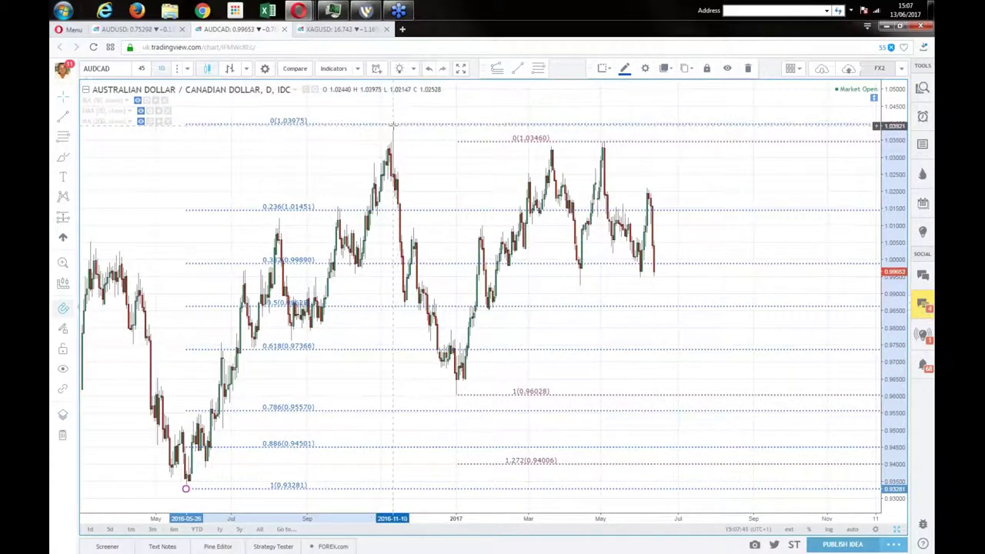
click(360, 375)
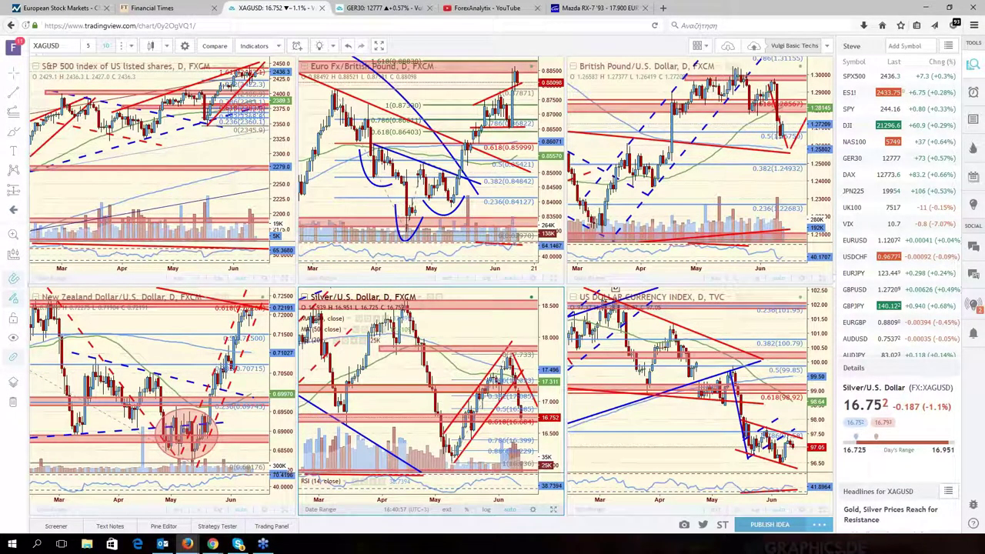
Load GBPUSD from the watchlist, then scroll down and switch to GBPAUD
click(877, 290)
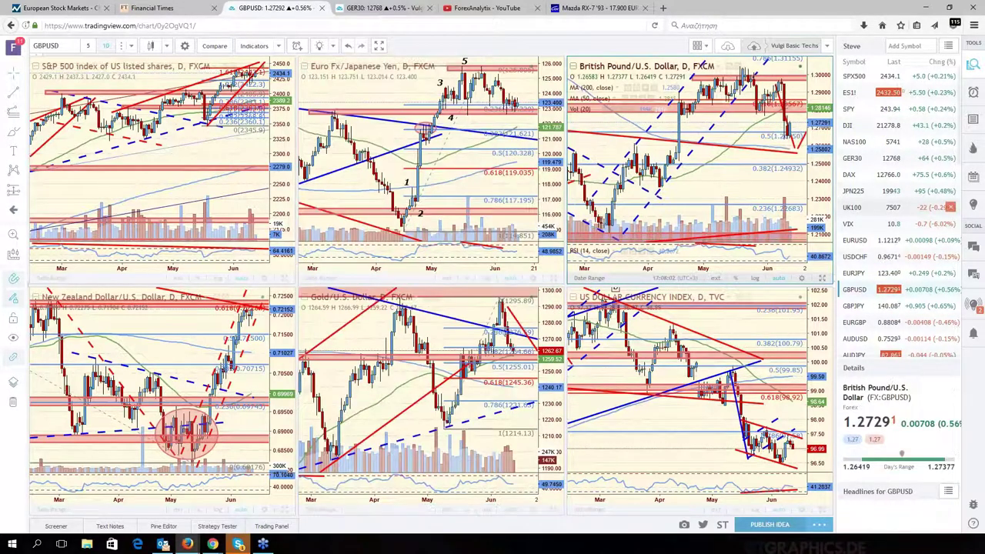
scroll(883, 308, down, 5)
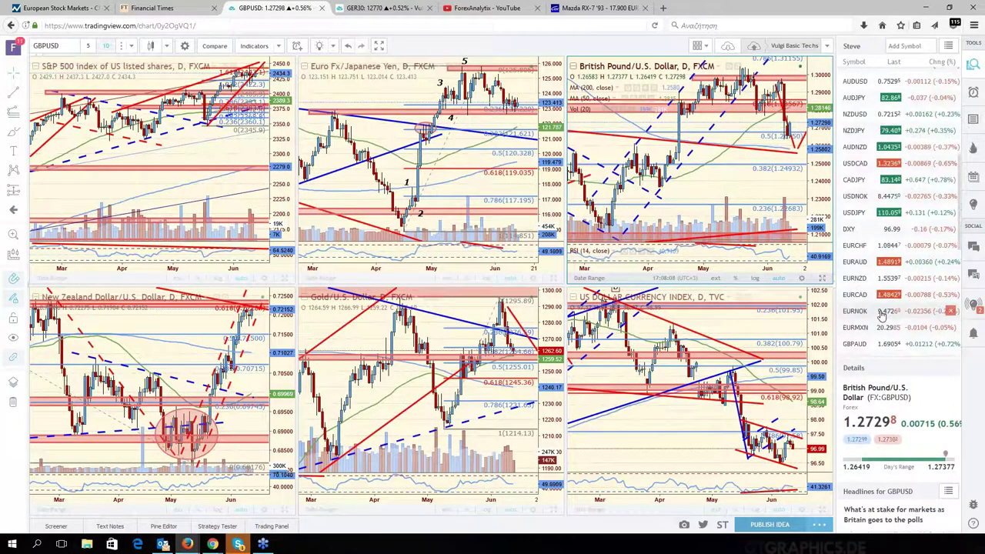
scroll(870, 297, down, 5)
click(856, 271)
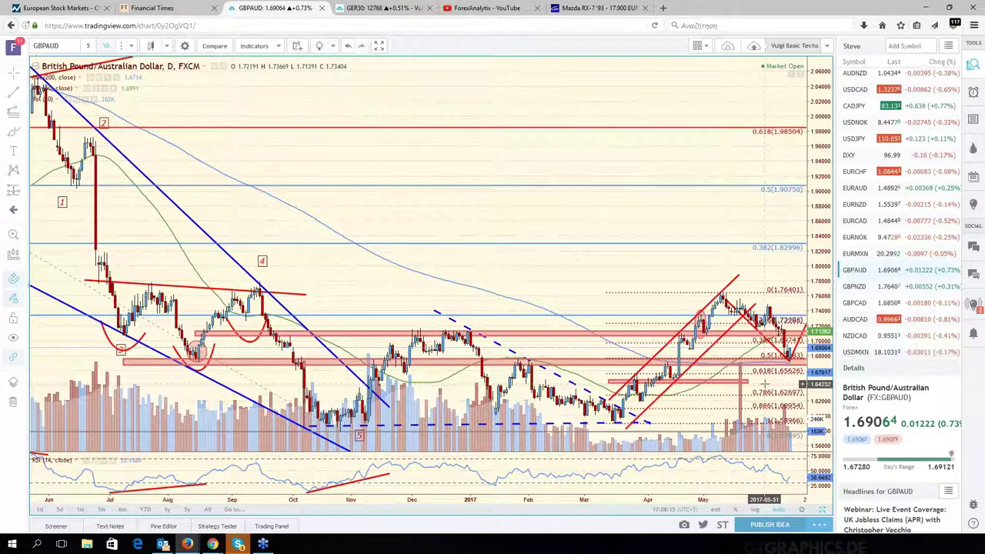
Pan and zoom the GBPAUD daily chart onto the recent pullback toward the 0.5 Fibonacci level
drag(765, 382, 690, 393)
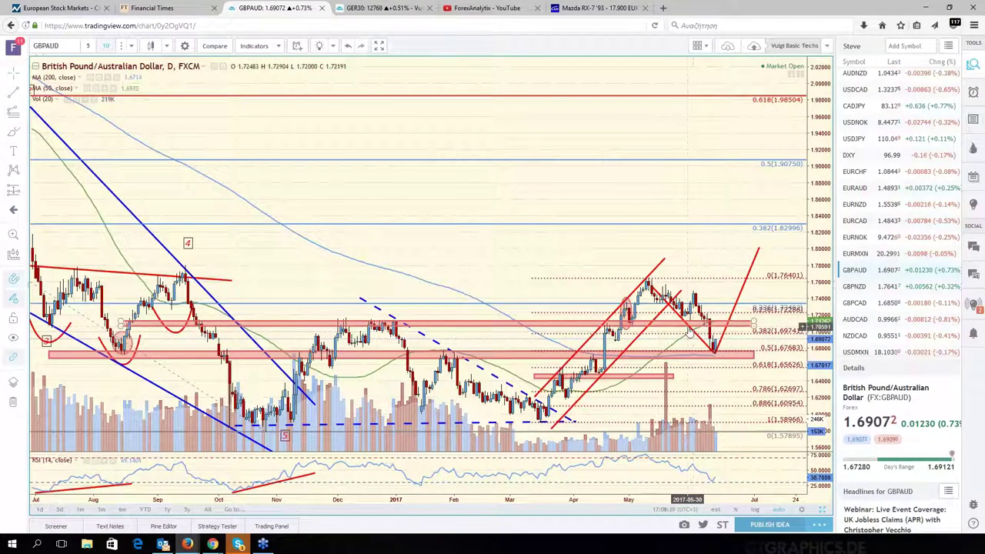
scroll(690, 331, up, 2)
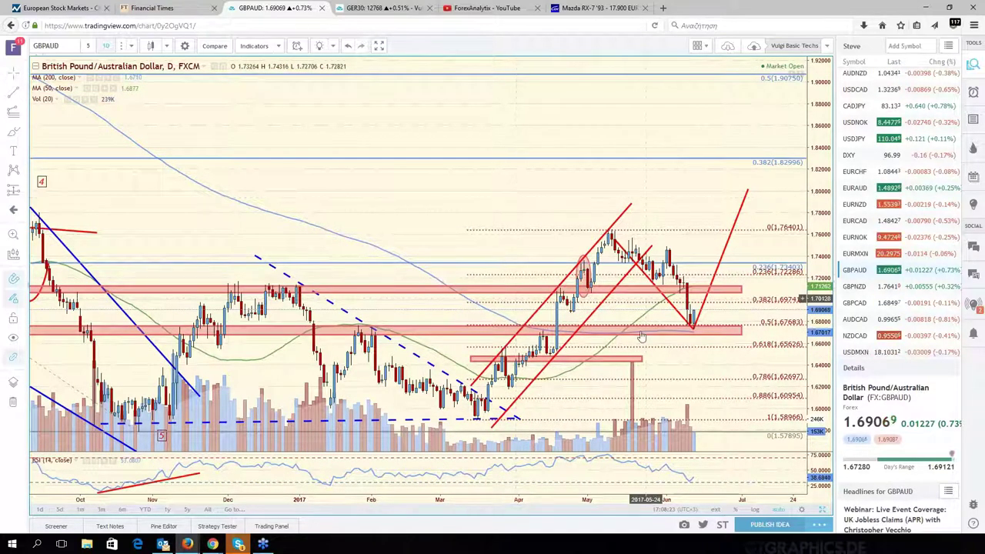
scroll(454, 272, down, 3)
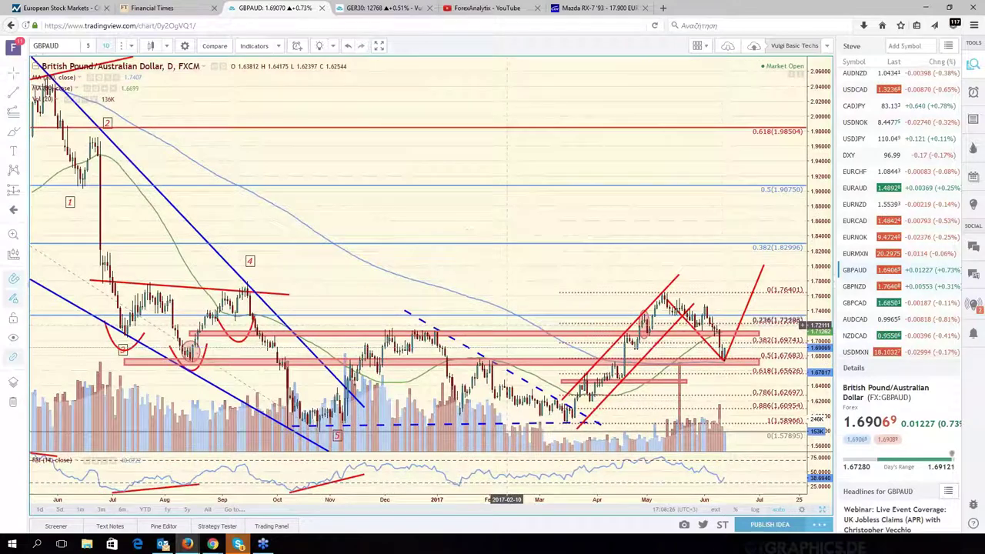
scroll(718, 373, up, 2)
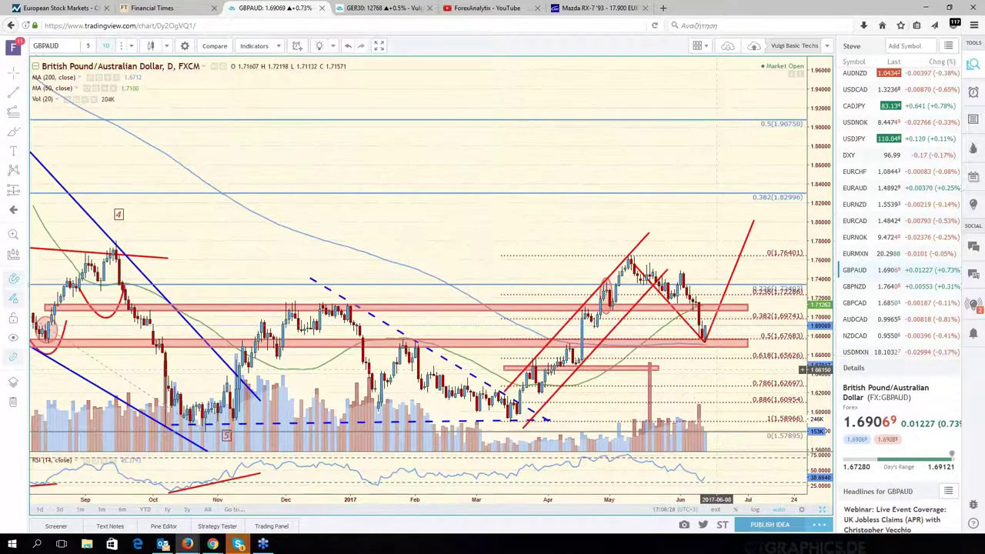
scroll(666, 300, up, 2)
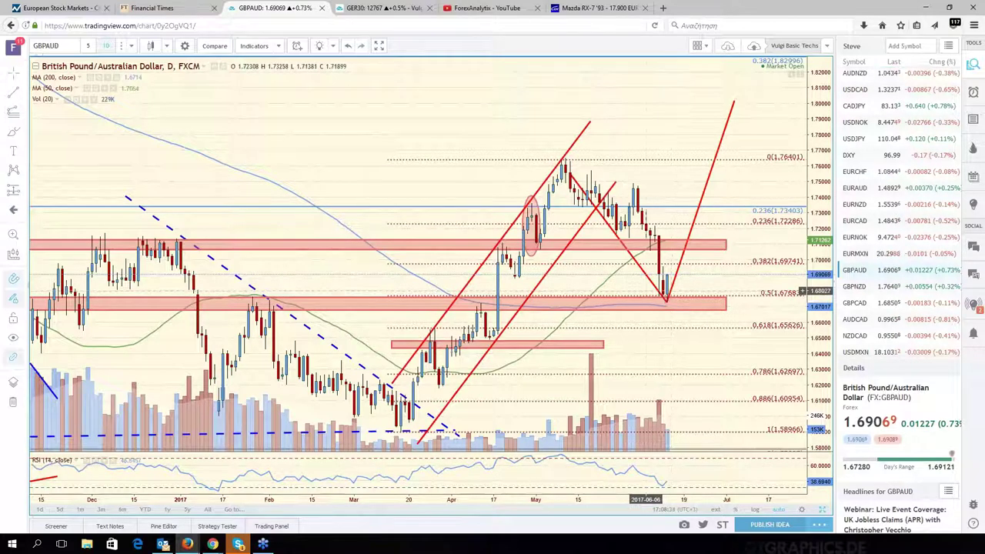
scroll(633, 290, down, 3)
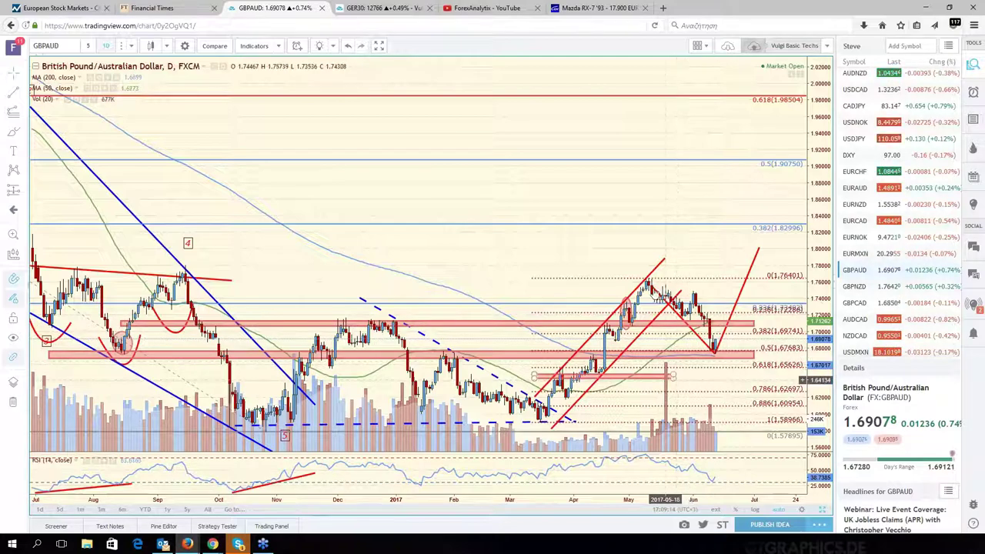
Zoom in and out on the full-size GBPAUD chart to review recent price action
scroll(652, 315, down, 2)
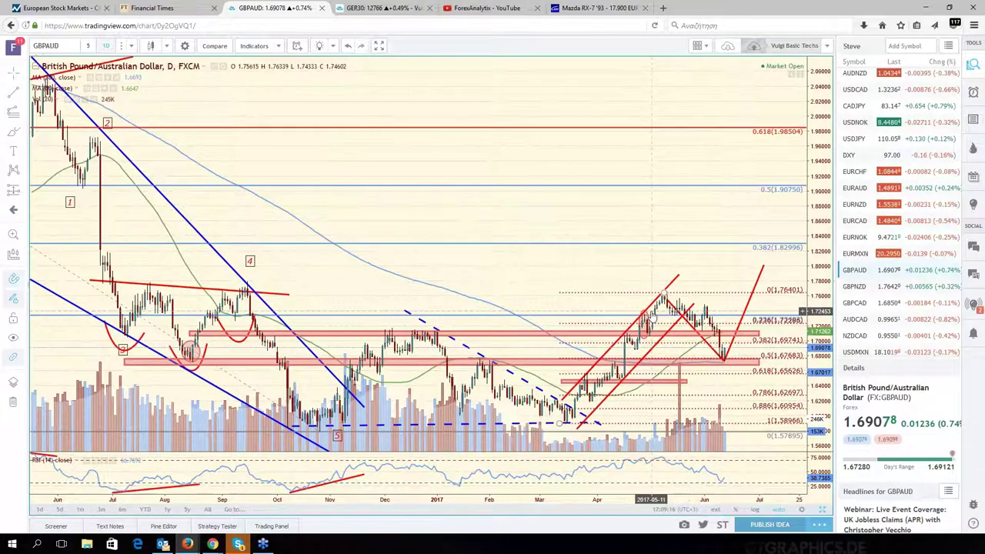
scroll(652, 311, down, 2)
scroll(731, 332, up, 1)
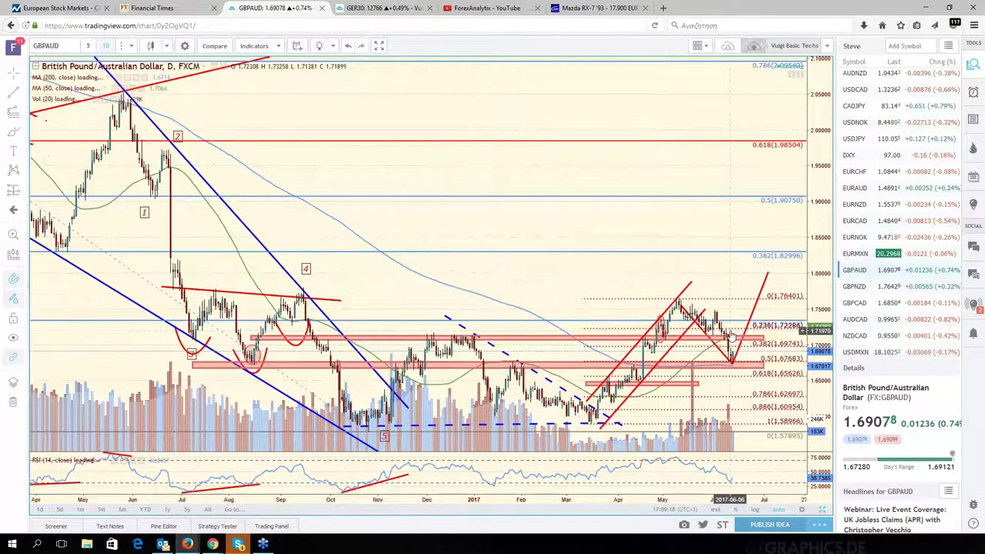
scroll(732, 335, up, 2)
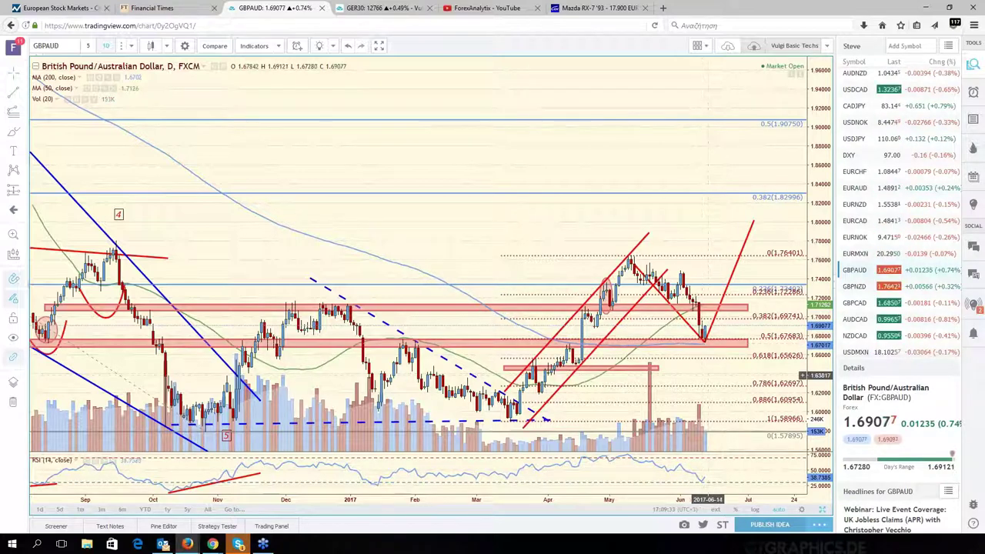
scroll(708, 374, up, 2)
scroll(708, 375, up, 2)
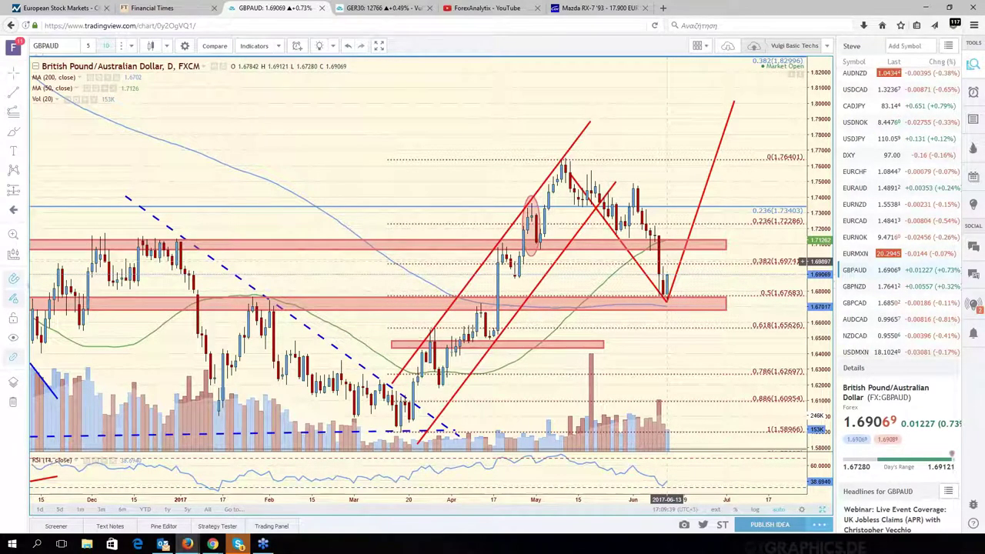
scroll(680, 271, down, 2)
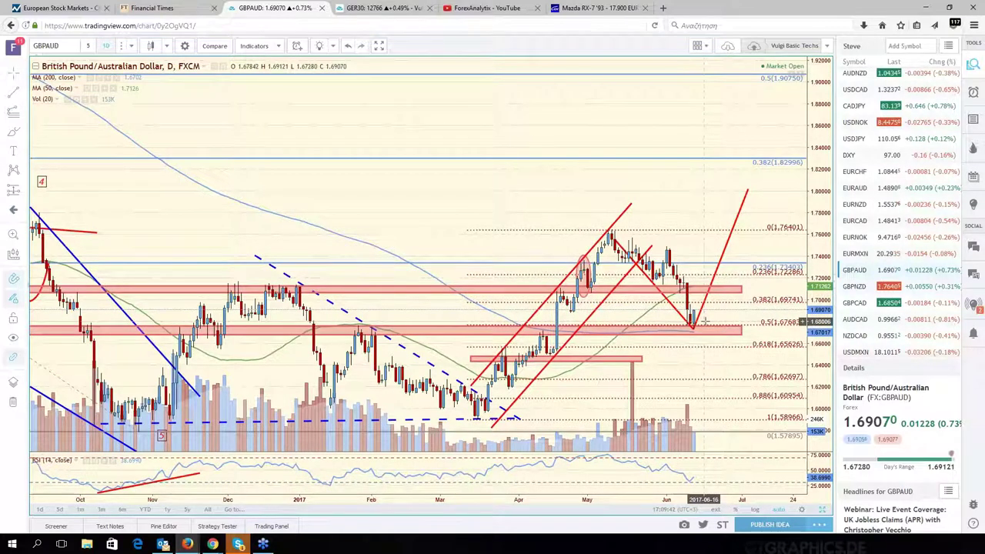
scroll(703, 322, down, 2)
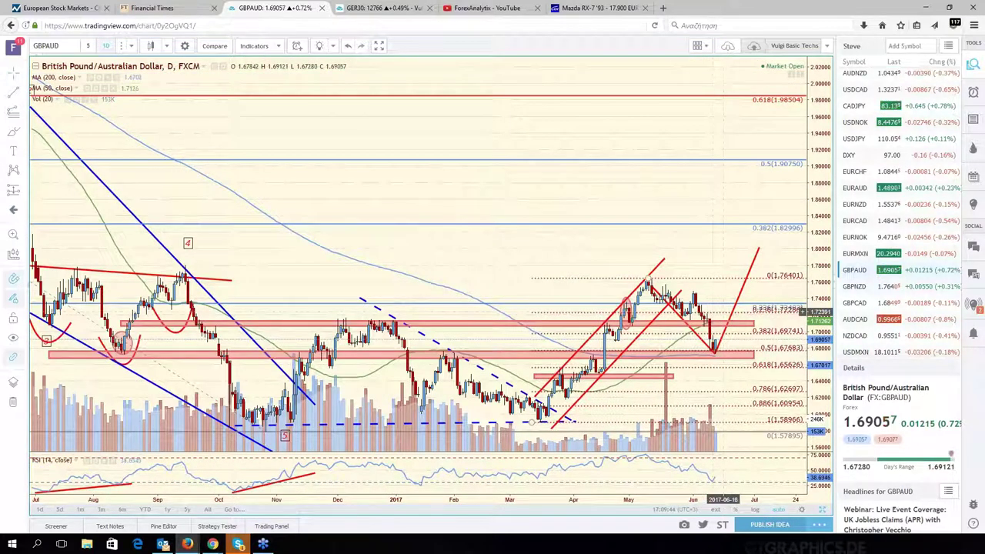
scroll(724, 311, up, 1)
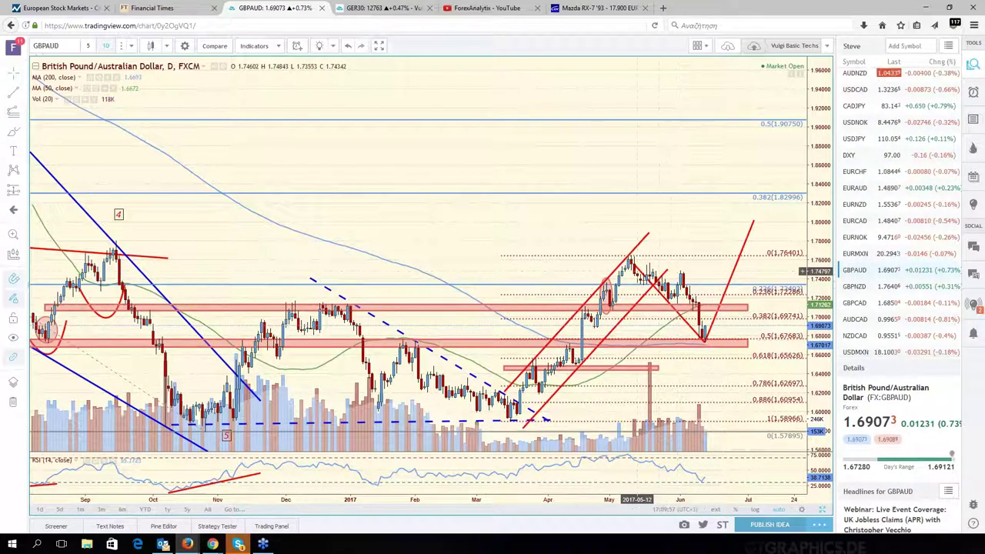
scroll(643, 272, down, 1)
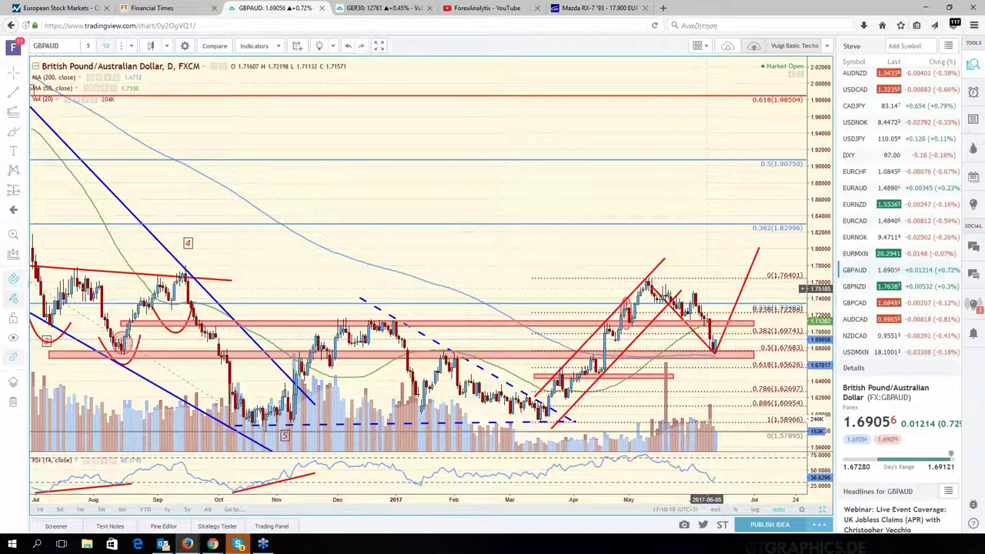
Move the newest GBPAUD bars toward the price scale and restore the six-chart layout
drag(726, 259, 688, 260)
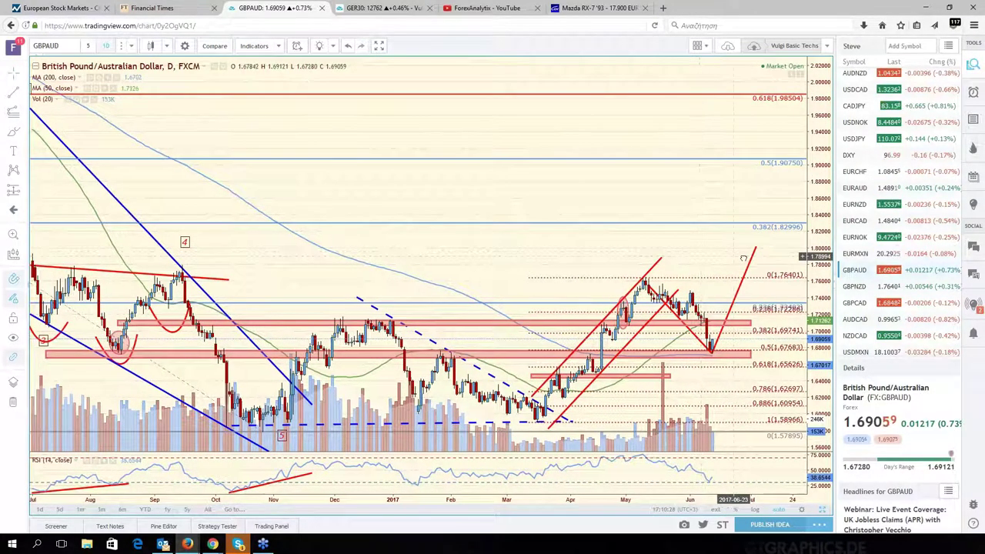
drag(743, 259, 817, 508)
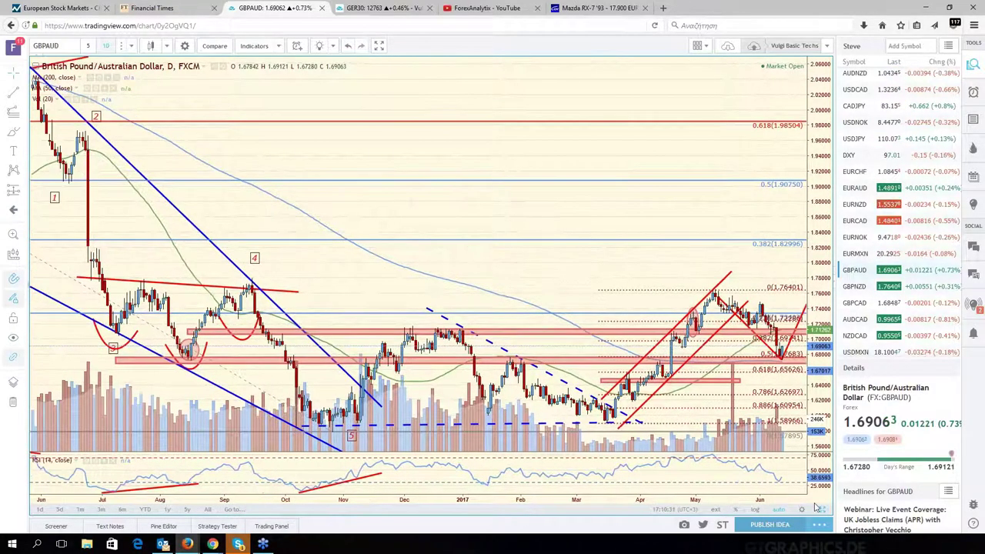
click(819, 509)
Load GBPUSD into the top-right pane and maximize it with Alt+Enter
scroll(857, 141, up, 5)
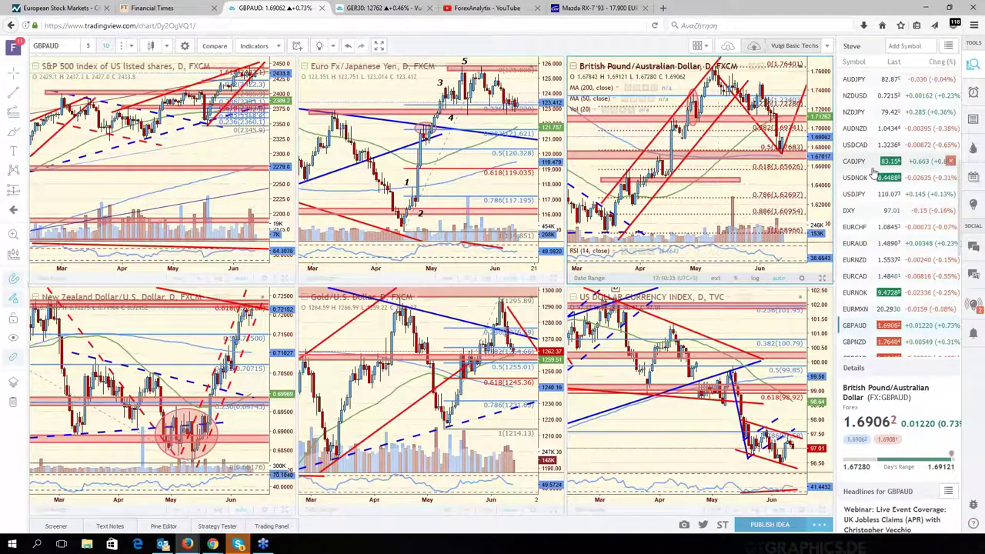
click(856, 142)
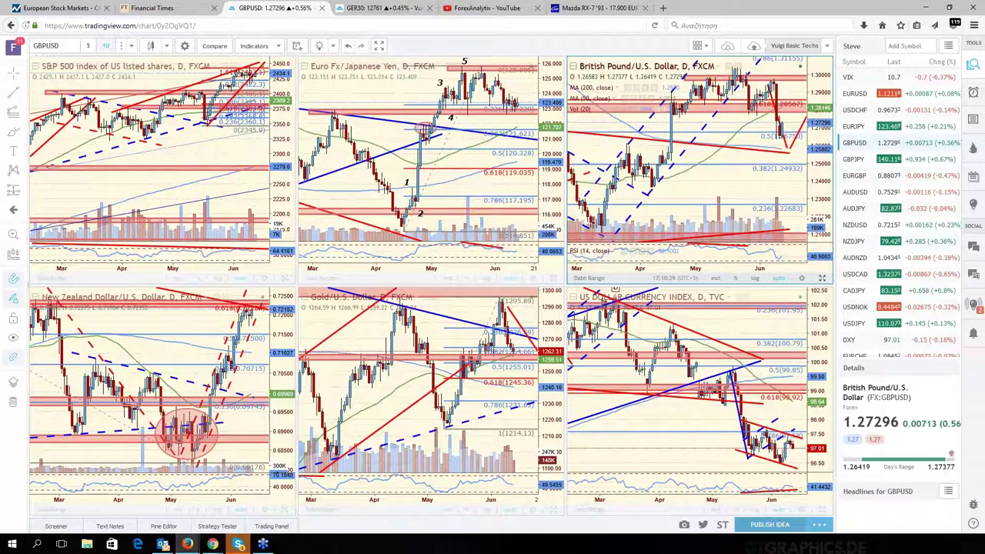
key(alt+Return)
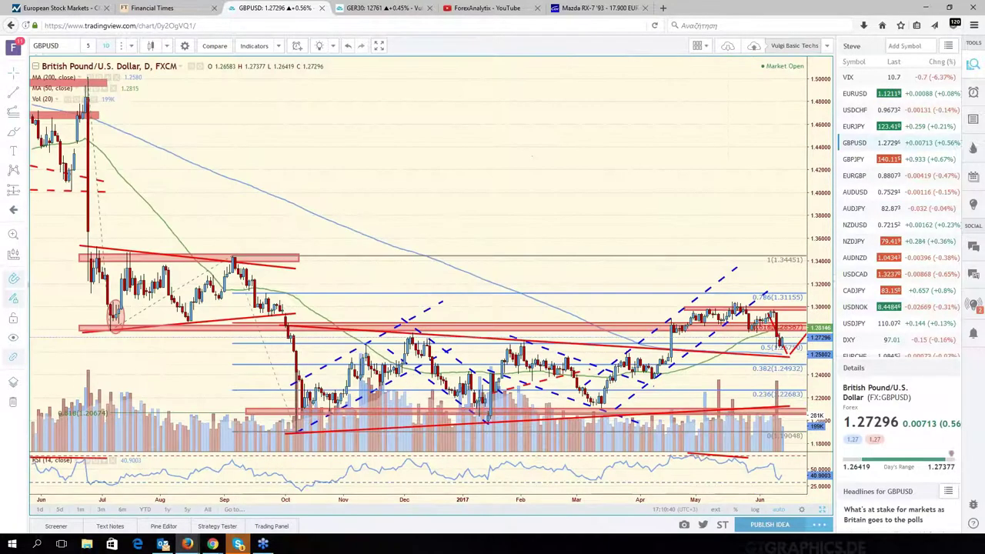
Pan the GBPUSD chart to the newest bars with space at right, then refit the price scale
key(Right)
key(Right)
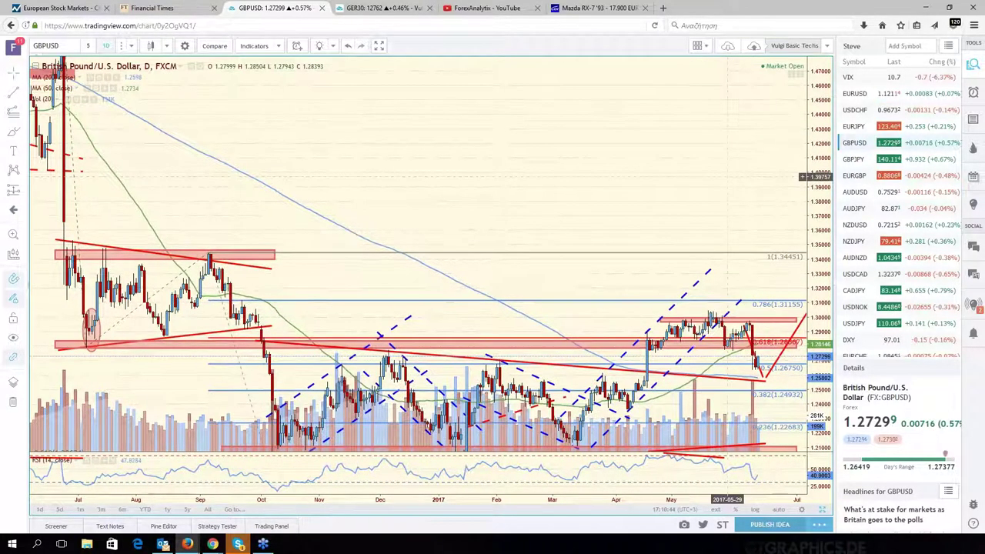
drag(727, 177, 701, 68)
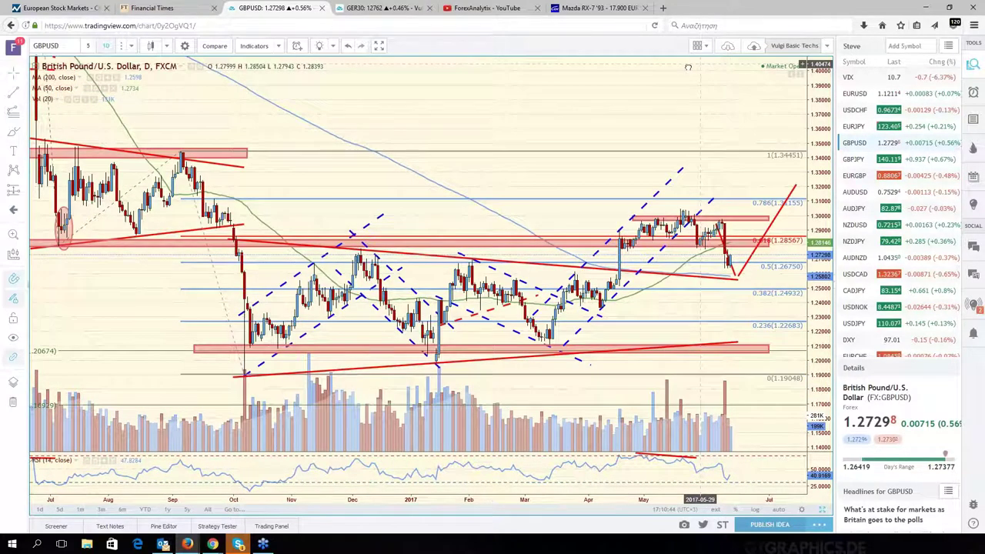
key(Right)
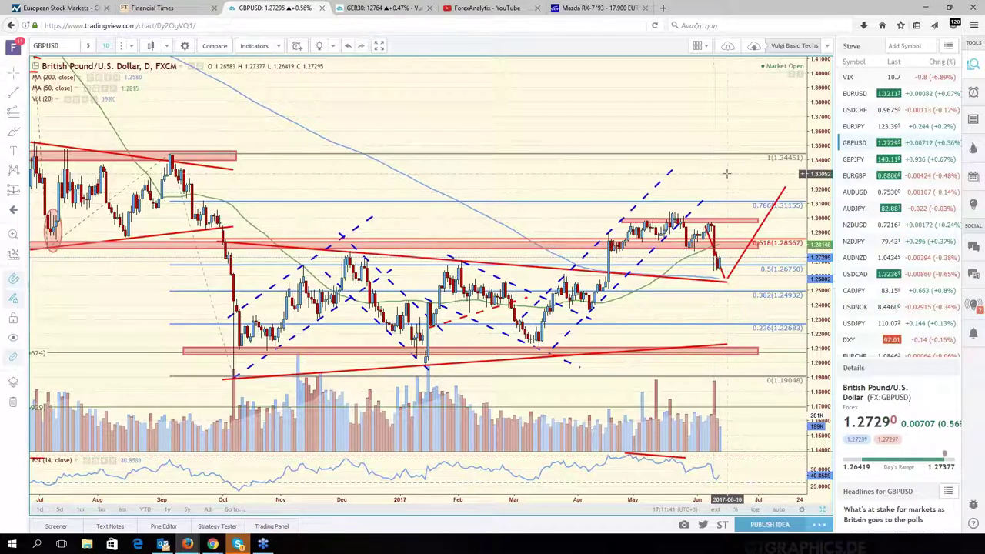
mouse_move(726, 174)
mouse_down()
mouse_move(744, 186)
mouse_move(734, 187)
mouse_up()
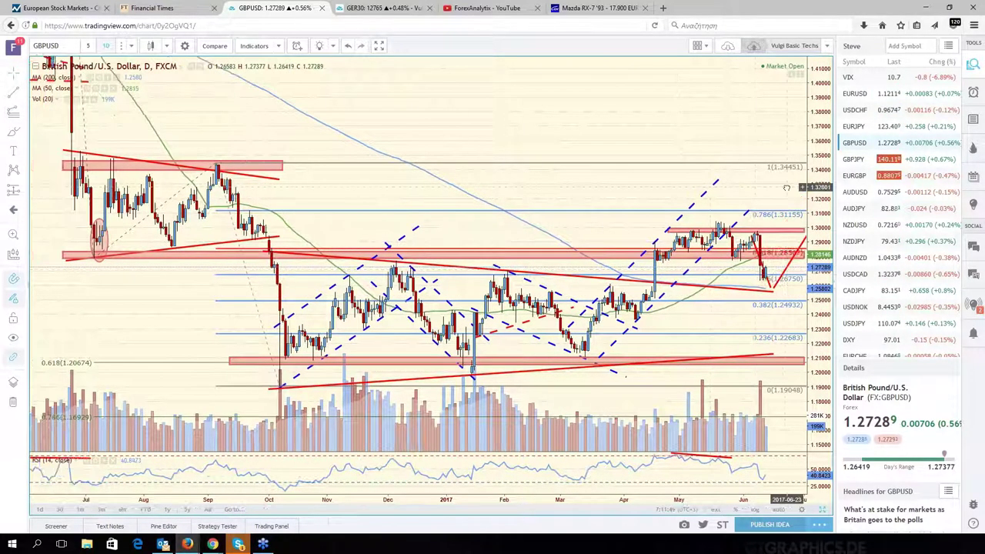
drag(757, 188, 798, 187)
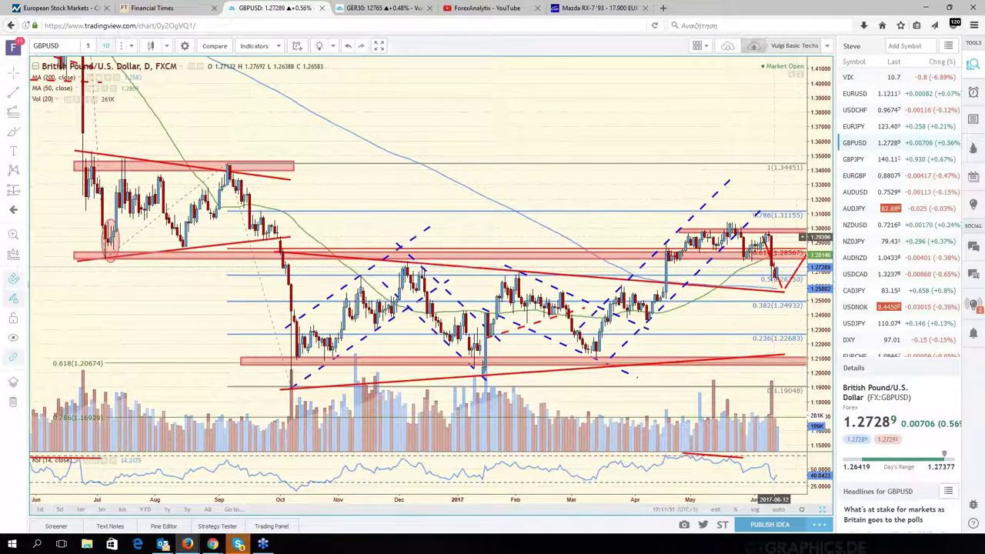
click(778, 510)
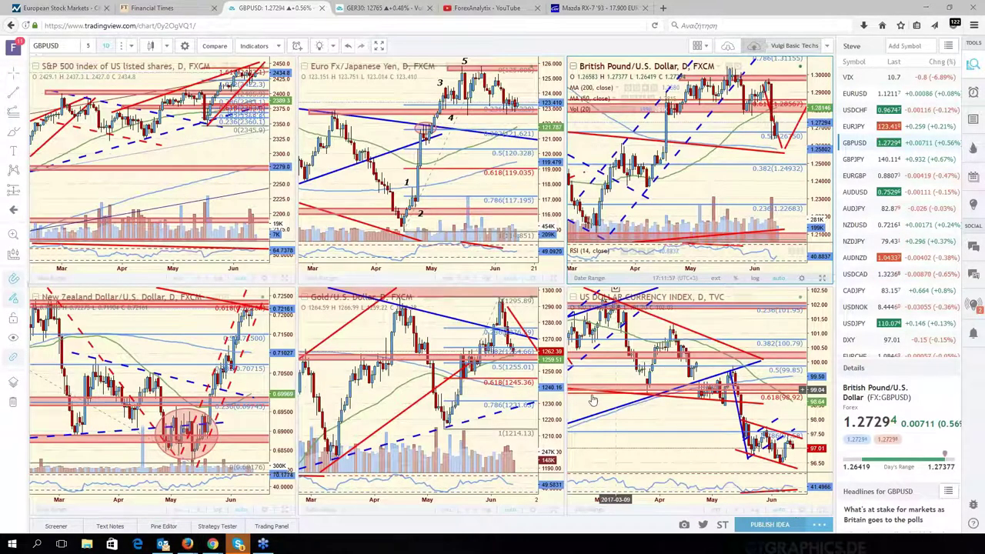
Replace the Gold pane with Palladium (XPDUSD) and maximize that chart
click(477, 307)
scroll(889, 240, down, 3)
scroll(889, 240, down, 3)
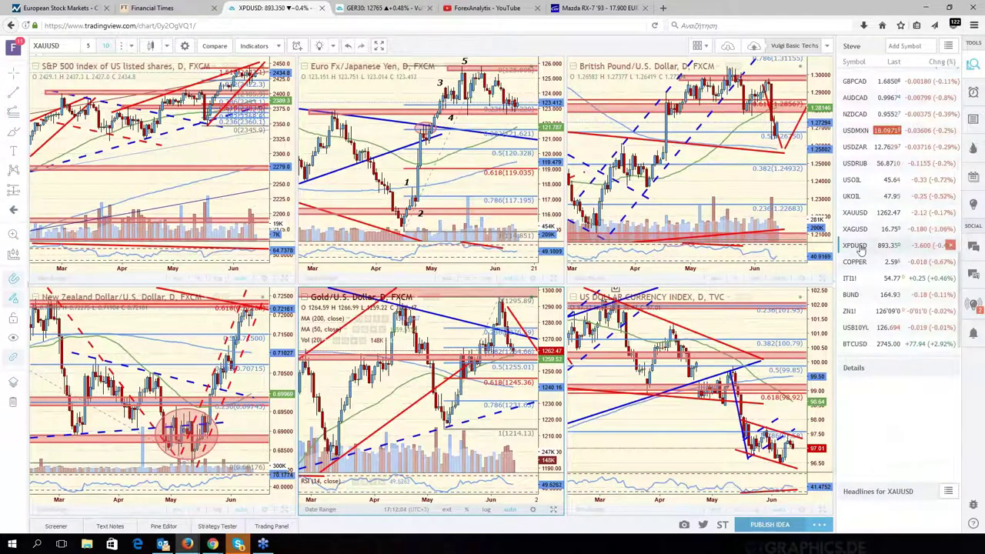
click(885, 244)
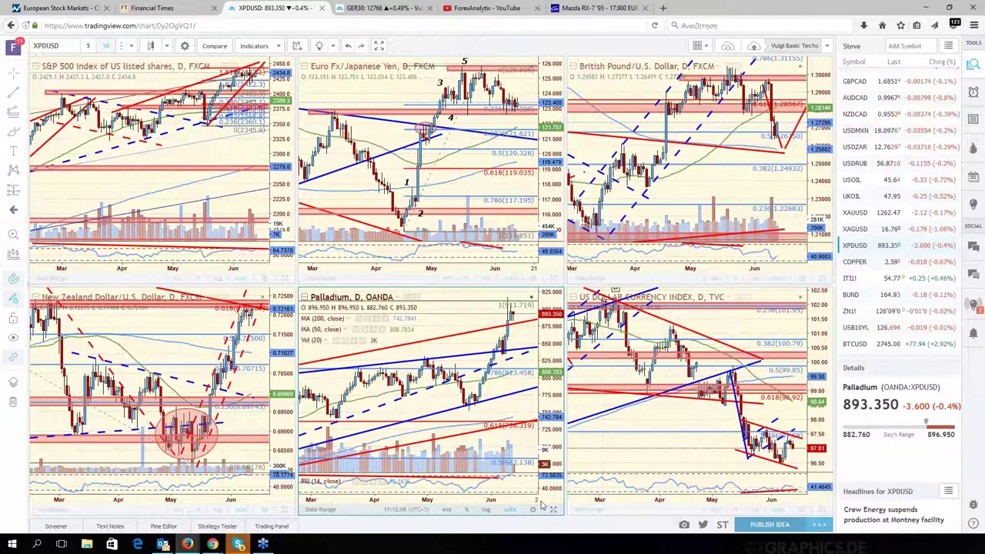
click(553, 510)
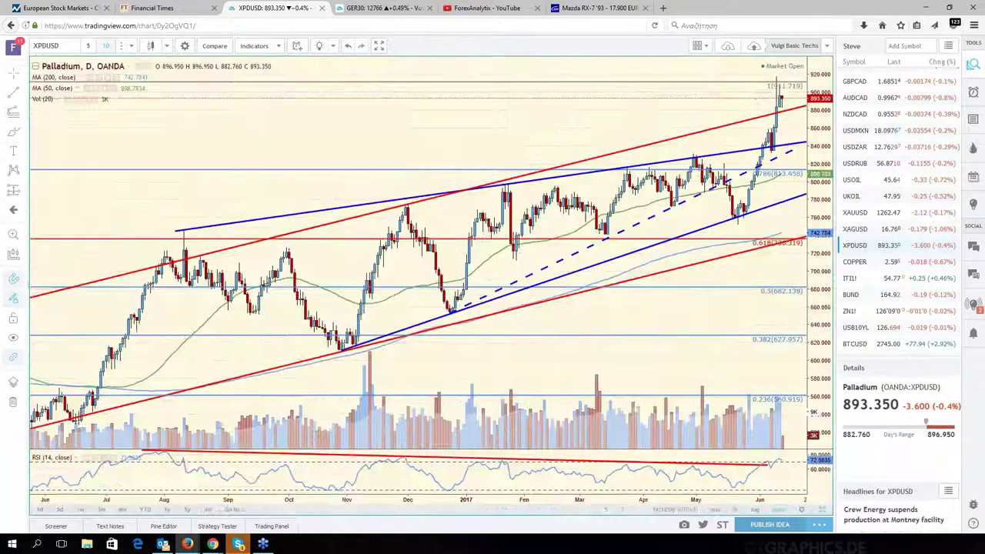
Zoom in and out on the Palladium daily chart to review its rising red channel
scroll(679, 270, down, 1)
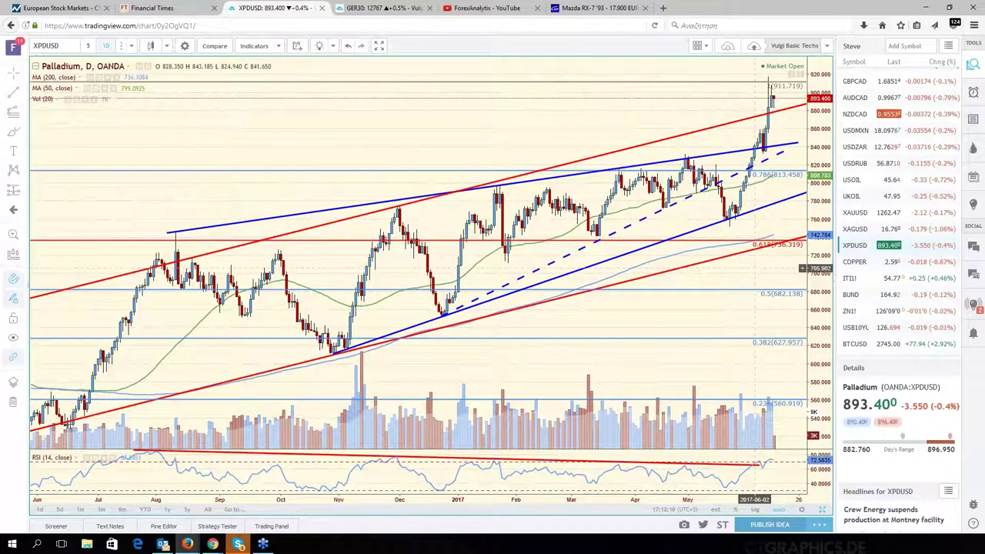
scroll(679, 271, down, 2)
scroll(682, 267, down, 2)
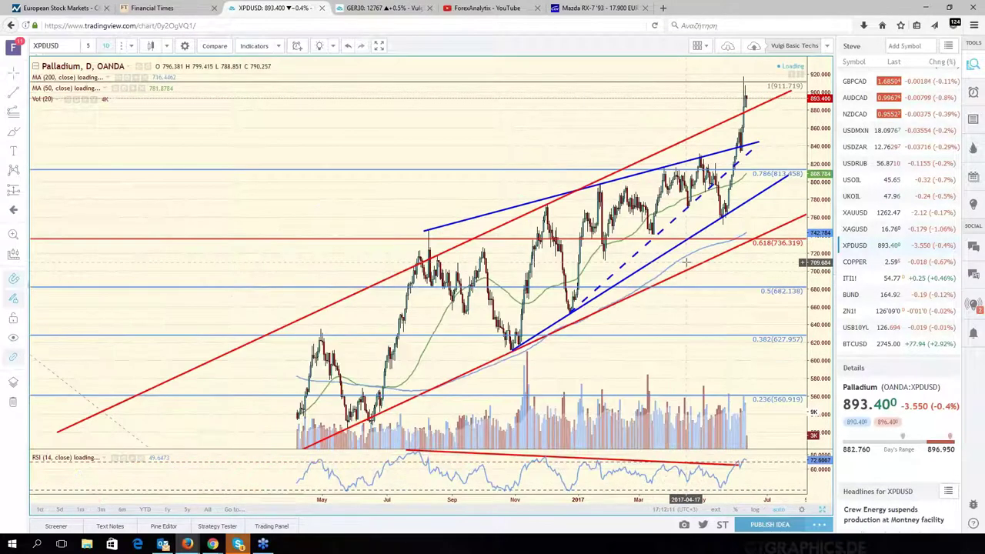
scroll(686, 262, down, 2)
scroll(687, 262, down, 2)
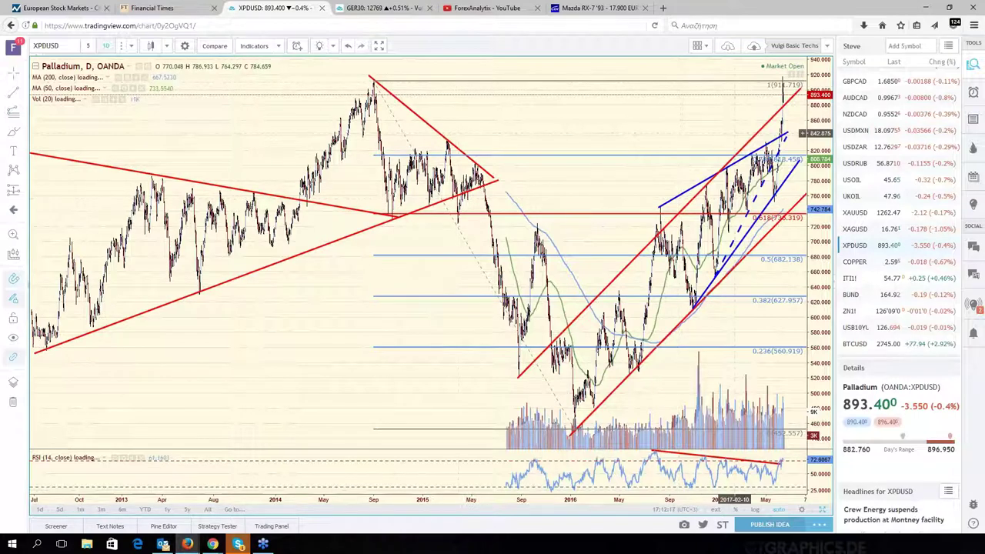
scroll(781, 131, up, 2)
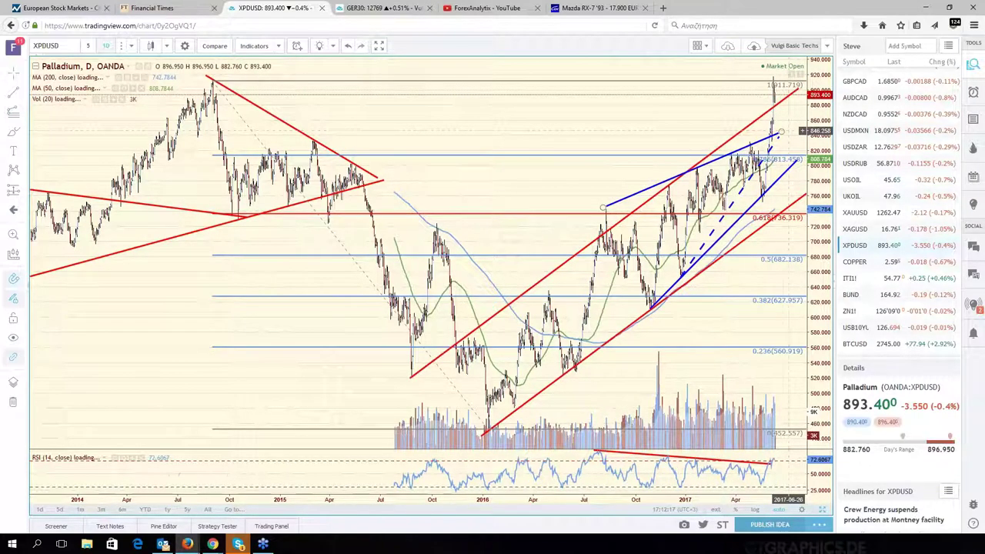
scroll(781, 131, up, 2)
scroll(781, 131, up, 2)
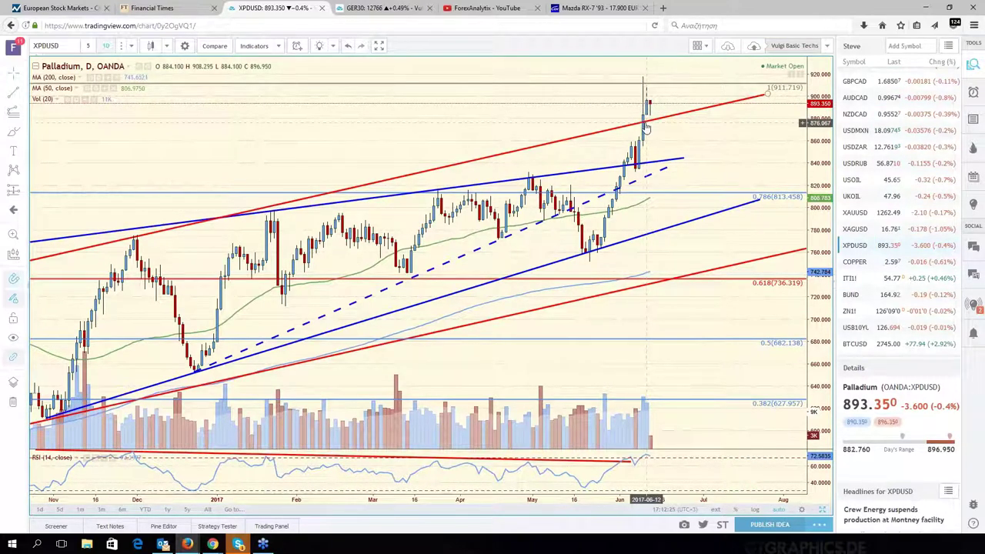
scroll(646, 126, up, 1)
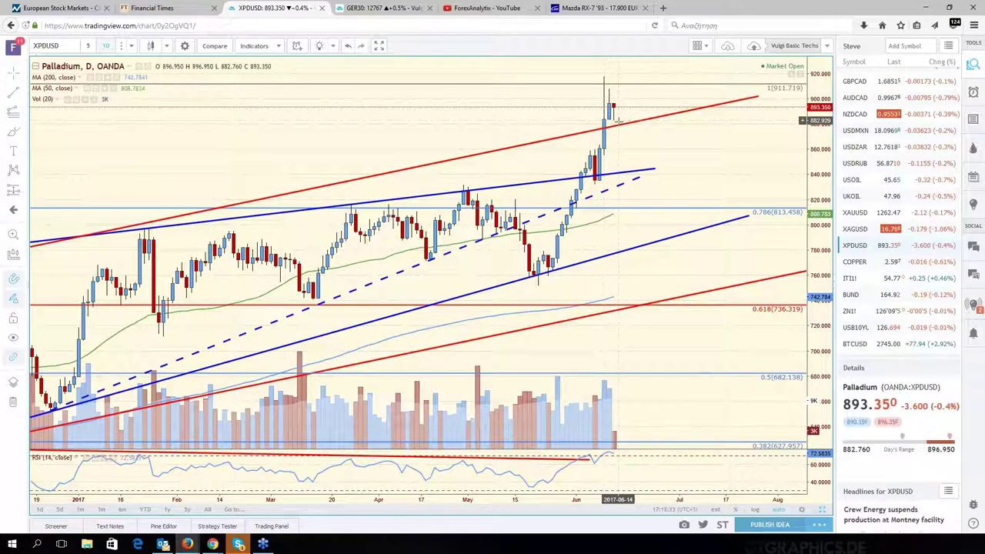
scroll(619, 120, down, 2)
scroll(620, 125, down, 2)
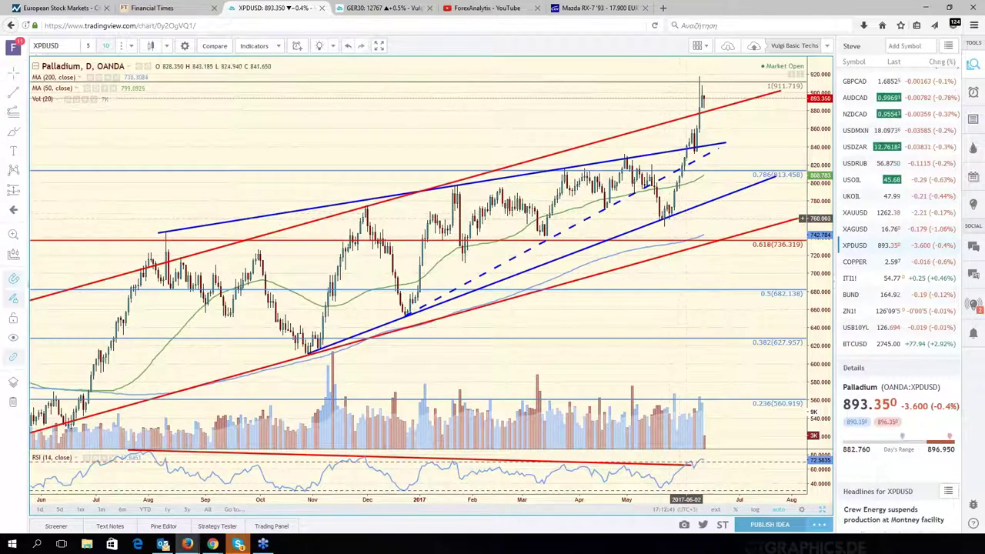
scroll(687, 218, down, 1)
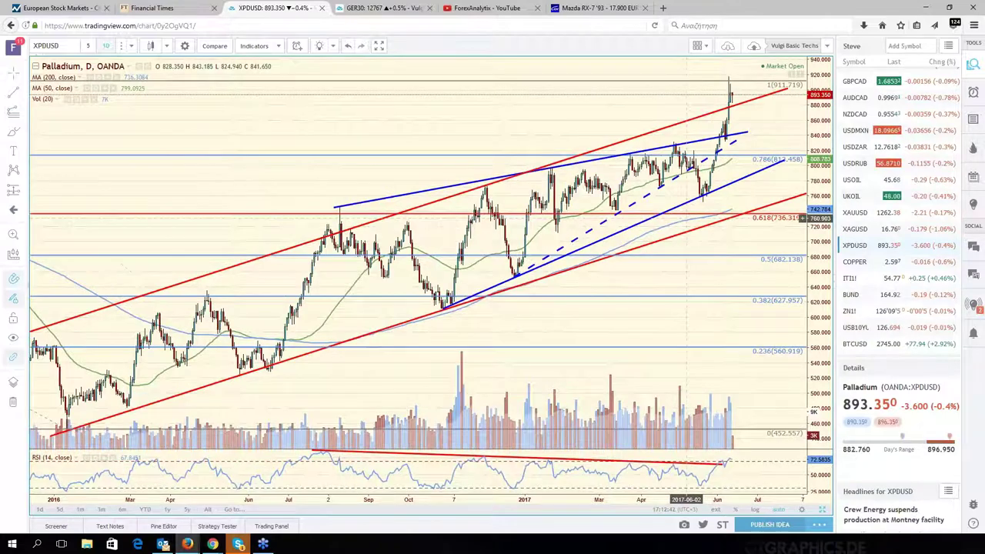
scroll(687, 219, down, 1)
scroll(688, 219, down, 1)
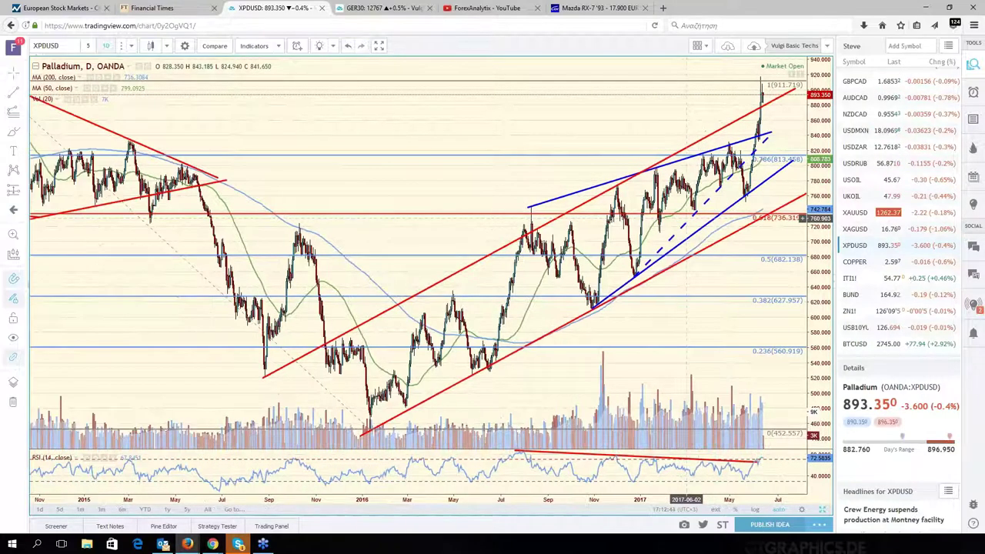
scroll(688, 218, up, 2)
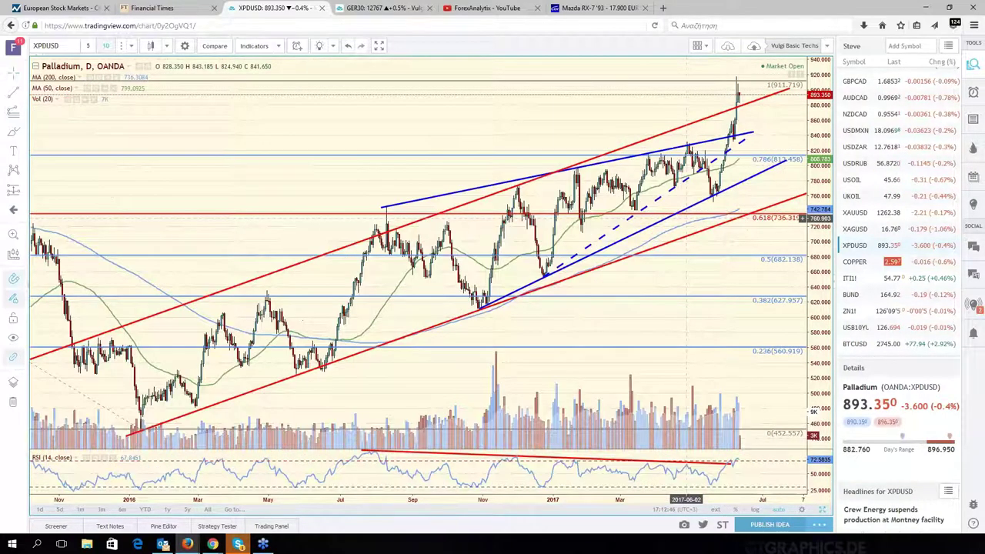
scroll(687, 218, up, 2)
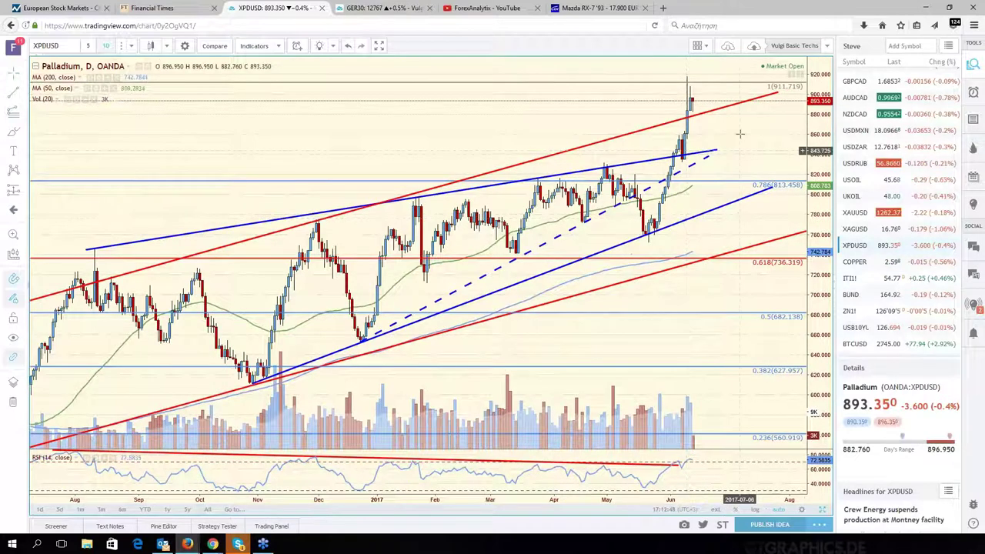
Zoom the Palladium chart in and out to review the channel, leaving room after the last bar
drag(739, 134, 791, 141)
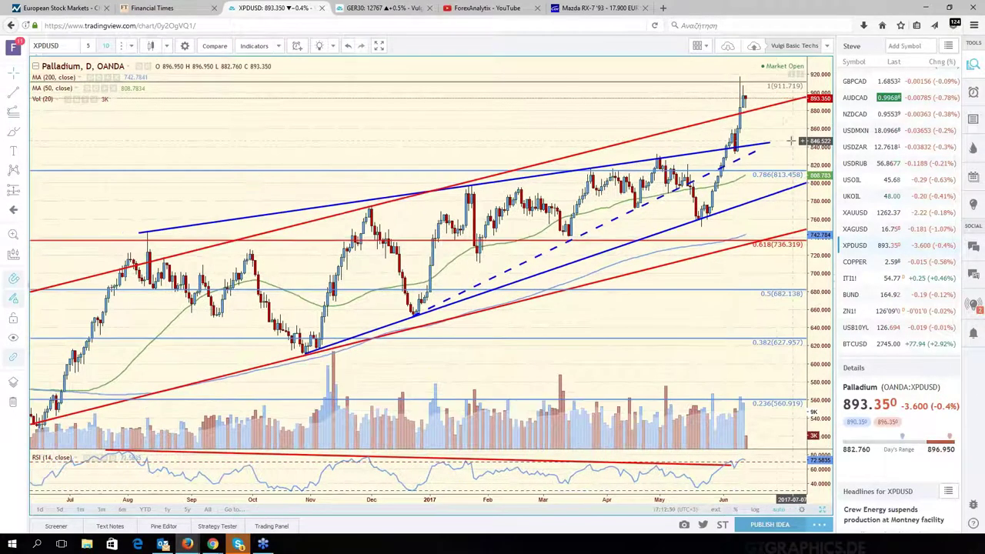
scroll(791, 141, down, 3)
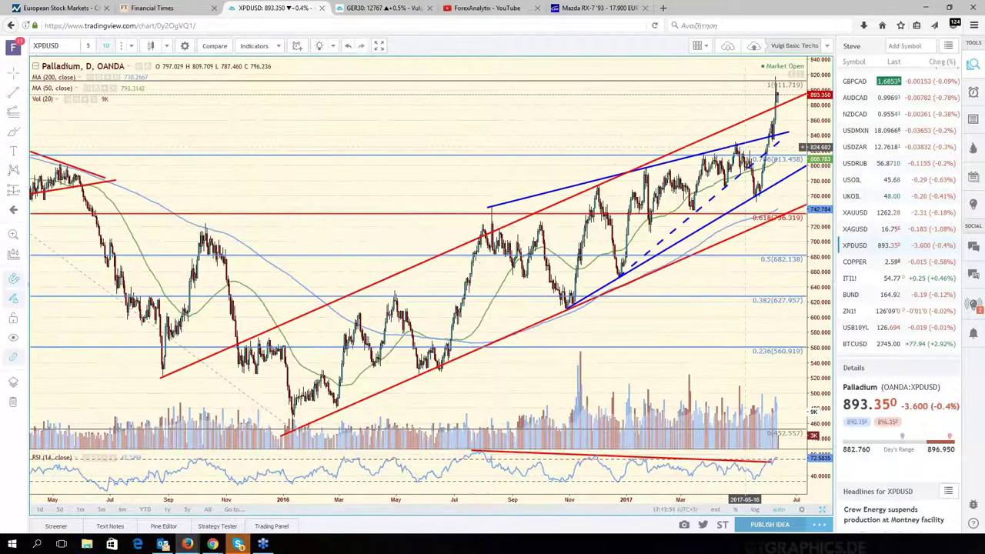
scroll(681, 123, down, 2)
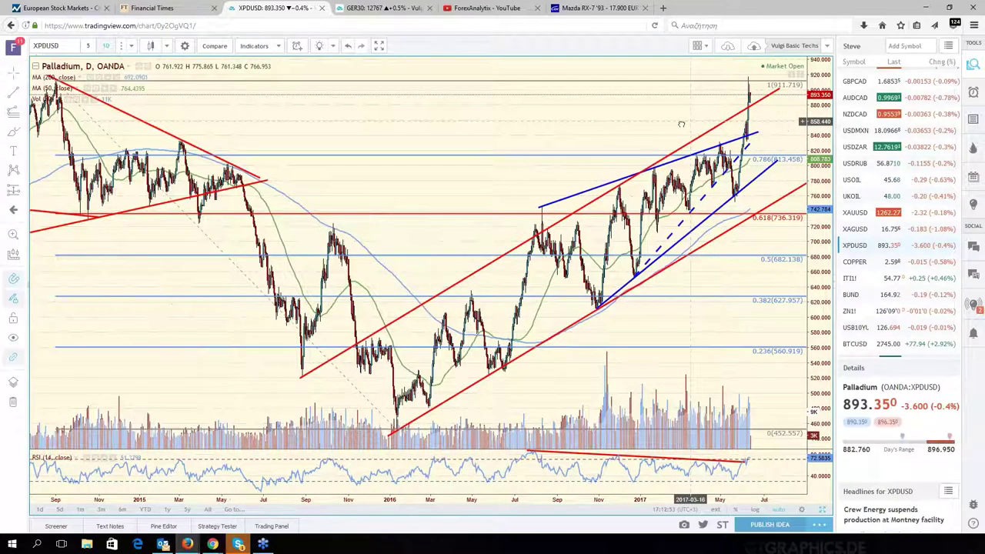
scroll(682, 124, down, 2)
scroll(684, 125, up, 2)
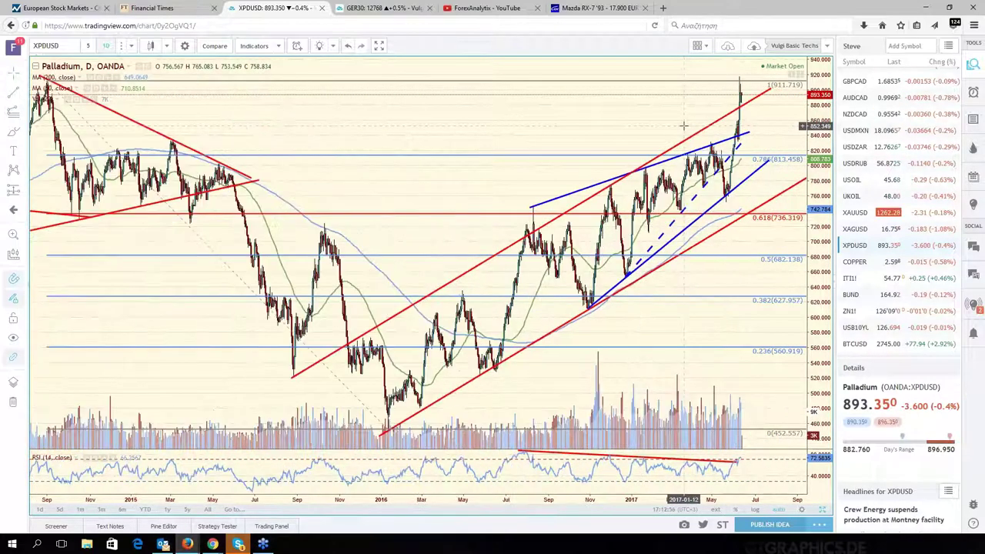
scroll(684, 124, up, 2)
scroll(647, 152, up, 2)
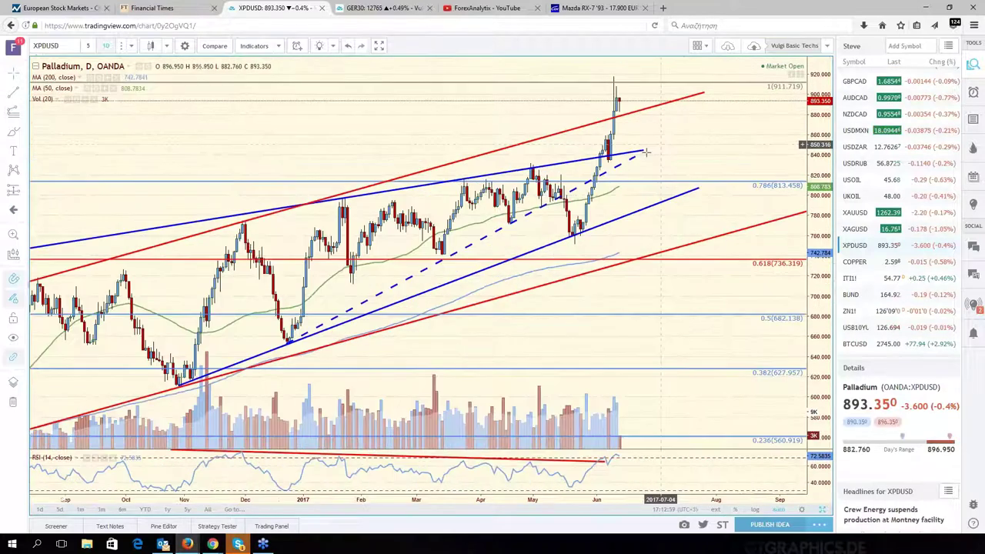
drag(729, 157, 844, 168)
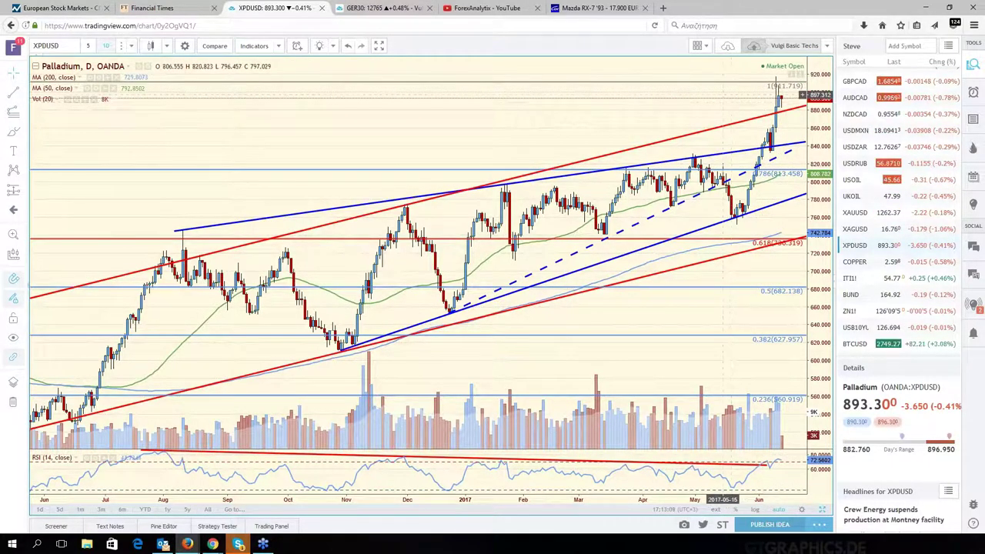
Re-check the Palladium chart's latest bars, then switch the chart to silver, XAGUSD
scroll(609, 125, down, 2)
scroll(609, 125, down, 1)
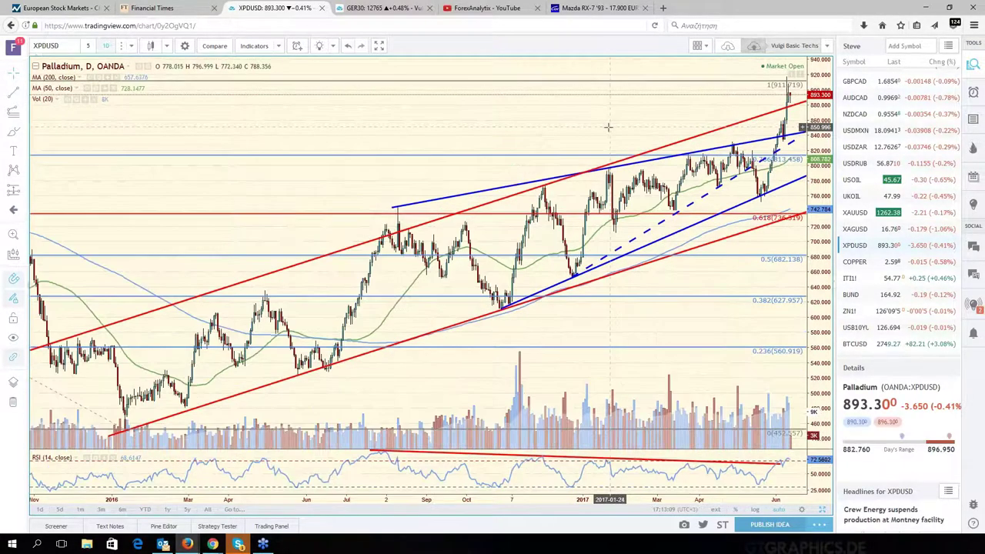
scroll(648, 114, down, 1)
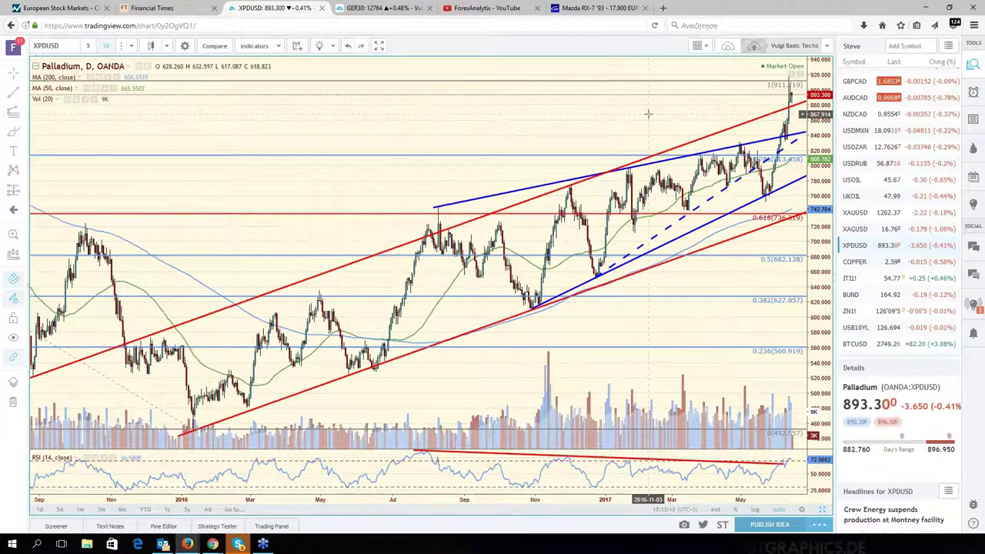
scroll(647, 114, up, 3)
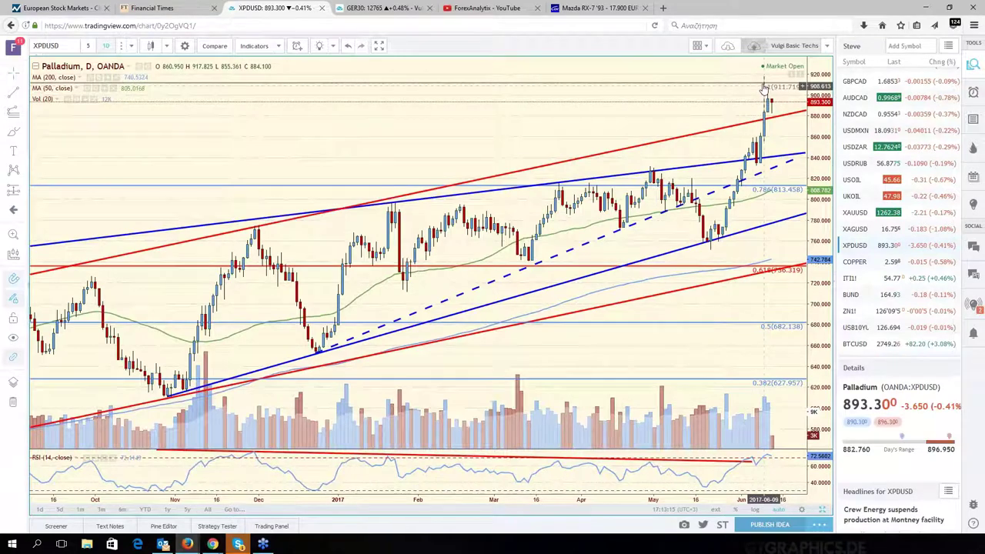
scroll(750, 97, down, 1)
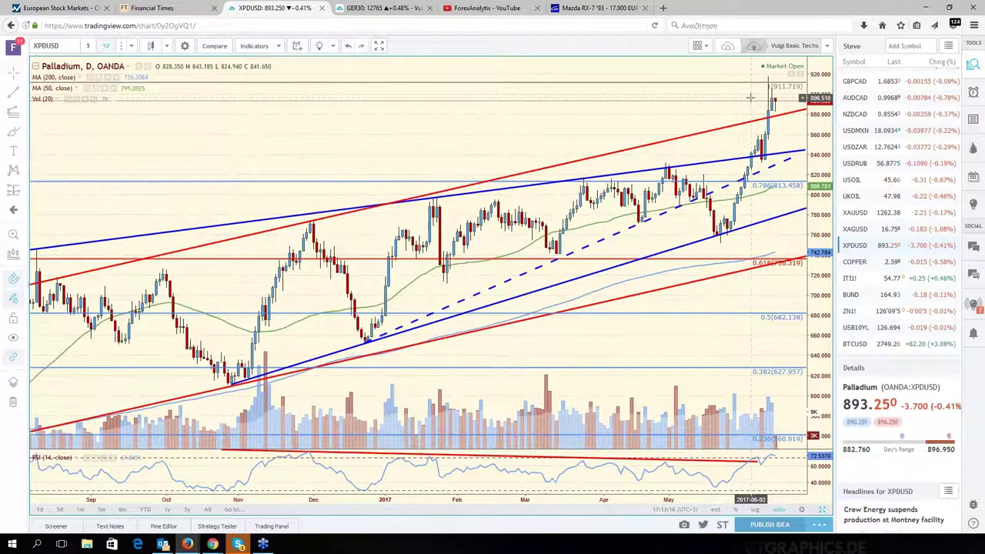
scroll(745, 110, down, 1)
drag(746, 110, 707, 120)
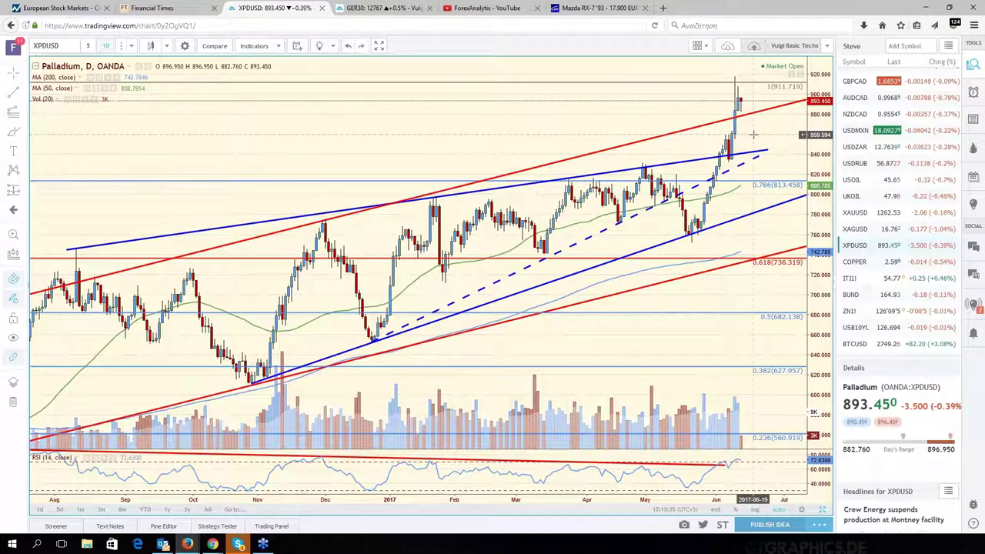
scroll(753, 134, down, 2)
drag(784, 141, 808, 141)
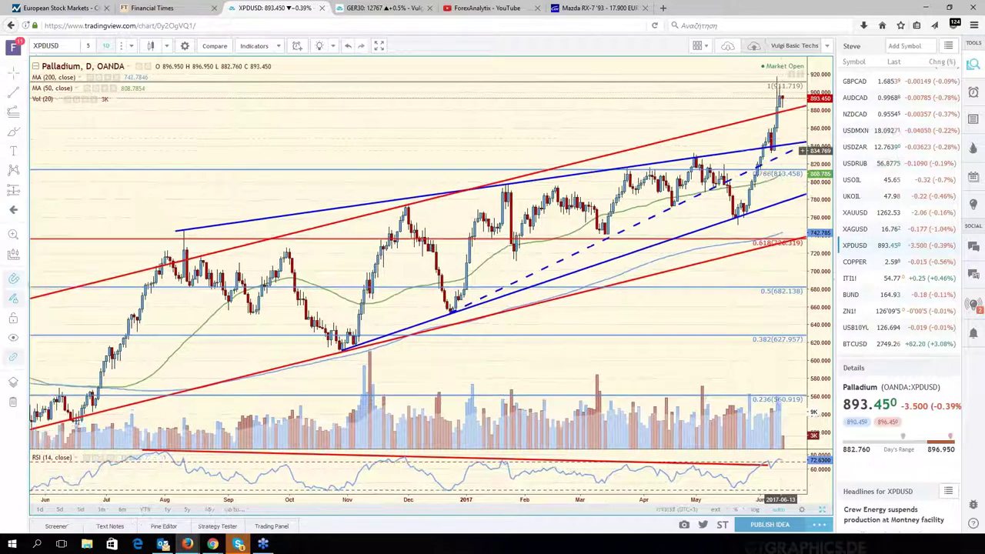
click(867, 229)
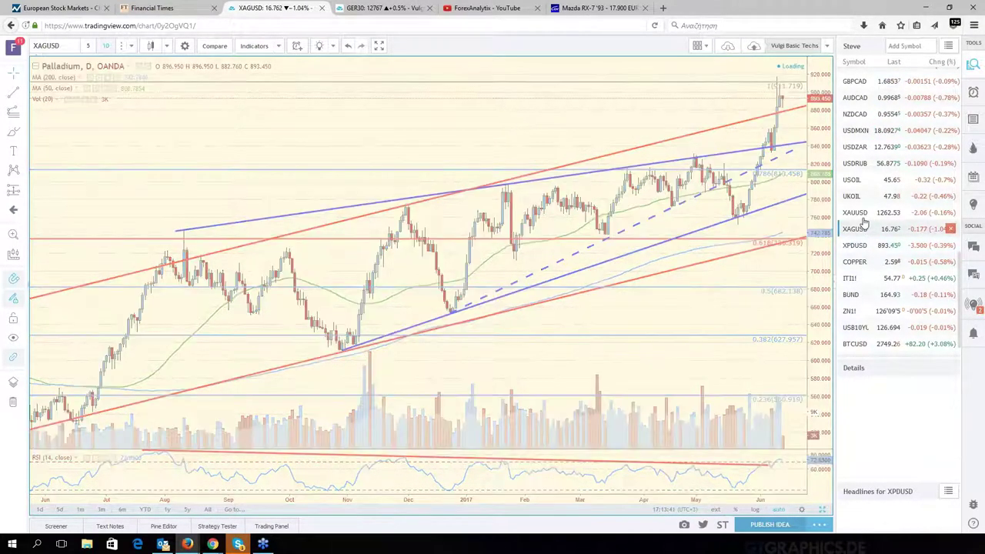
Load XAUUSD and pan the gold chart back and forth to review its trendline and Fibonacci setup
click(863, 217)
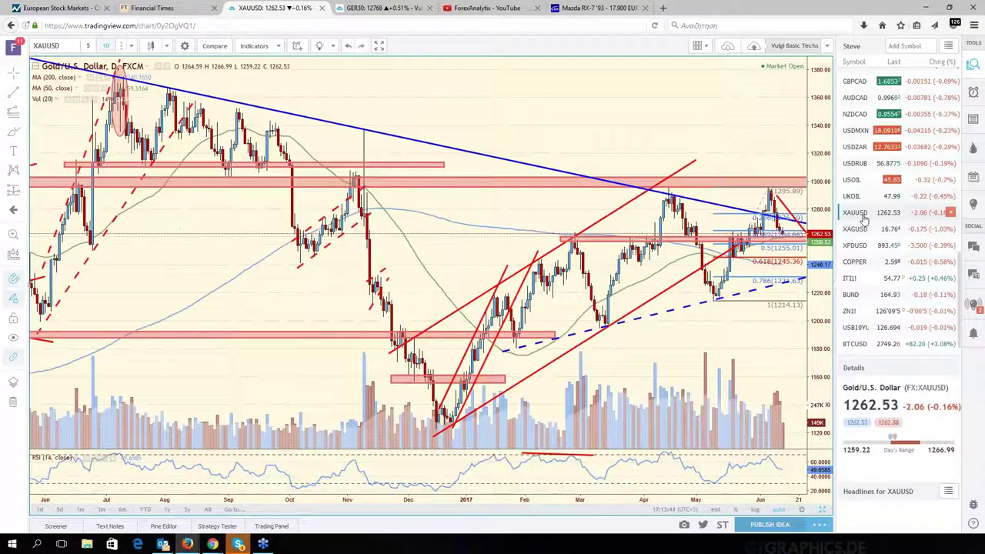
drag(748, 350, 653, 354)
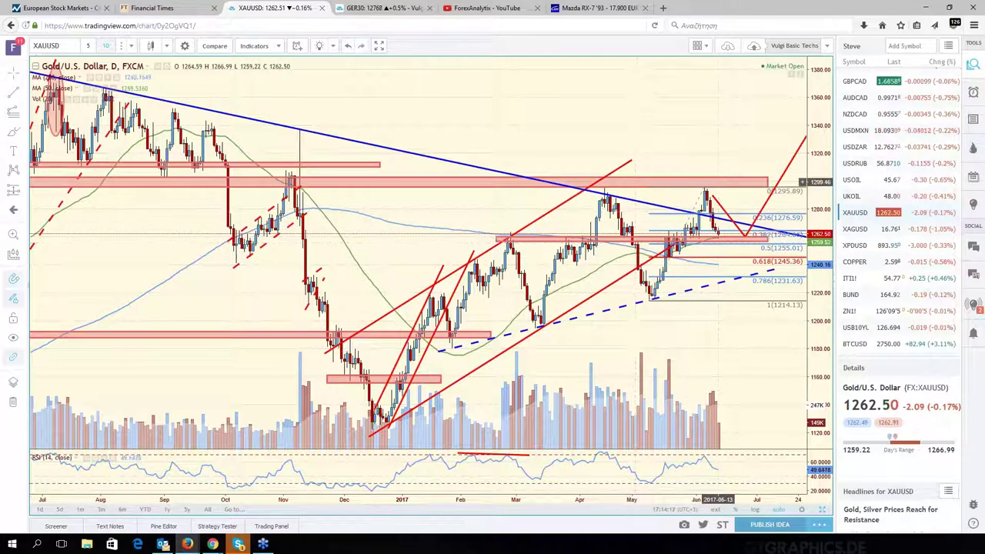
drag(737, 233, 752, 234)
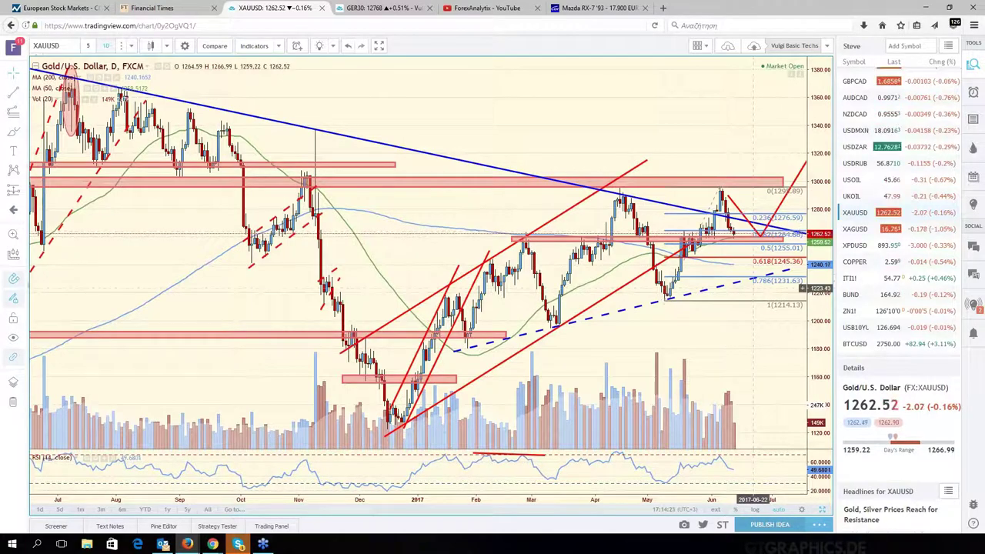
mouse_move(755, 343)
mouse_down()
mouse_move(728, 351)
mouse_move(710, 178)
mouse_up()
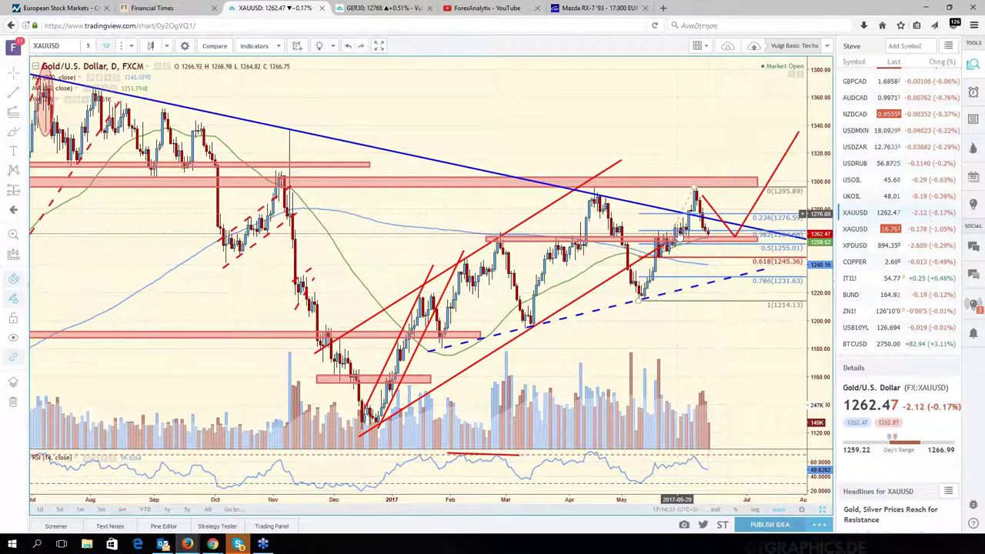
drag(731, 362, 756, 364)
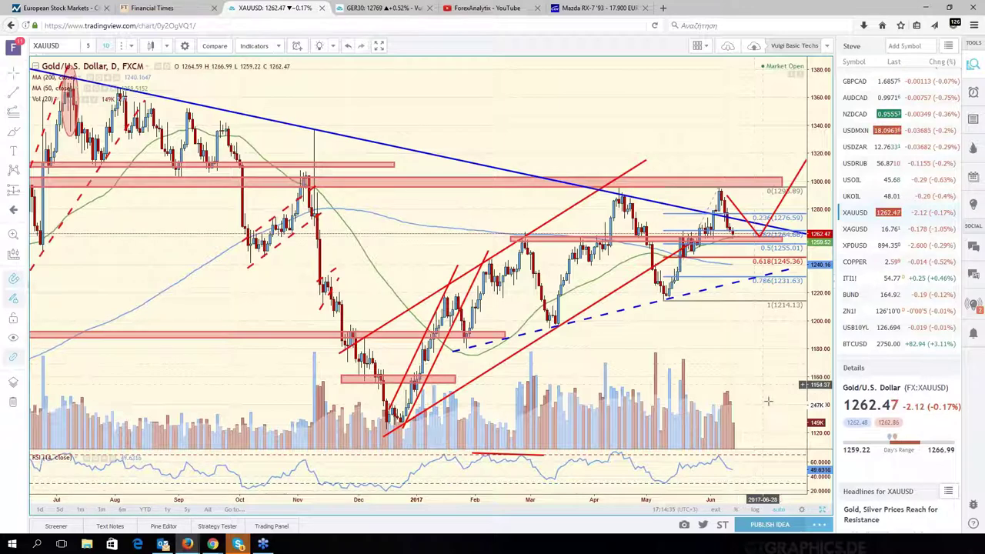
drag(746, 375, 793, 383)
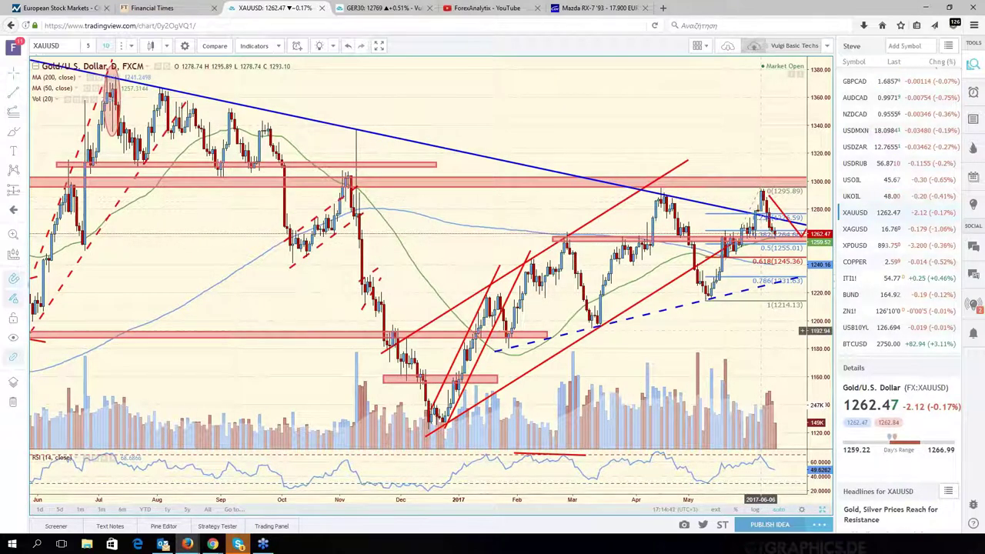
drag(750, 375, 729, 373)
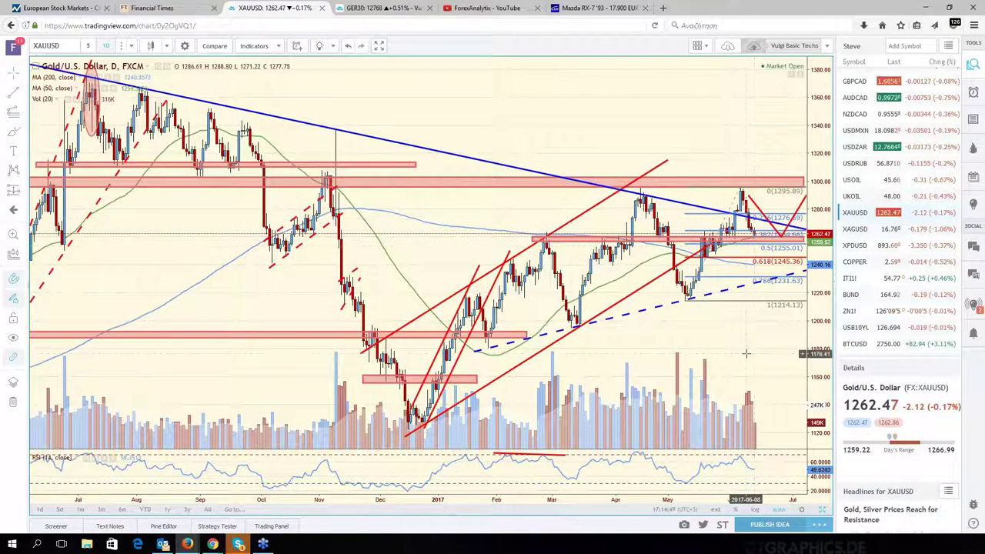
drag(745, 353, 779, 375)
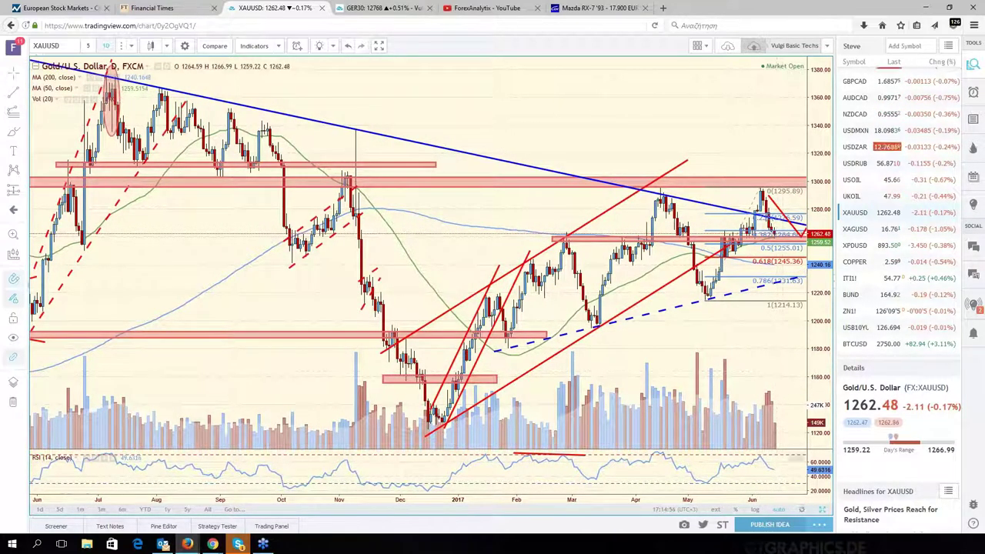
From the six-chart grid, load COPPER into the middle Gold pane and maximize it
click(824, 510)
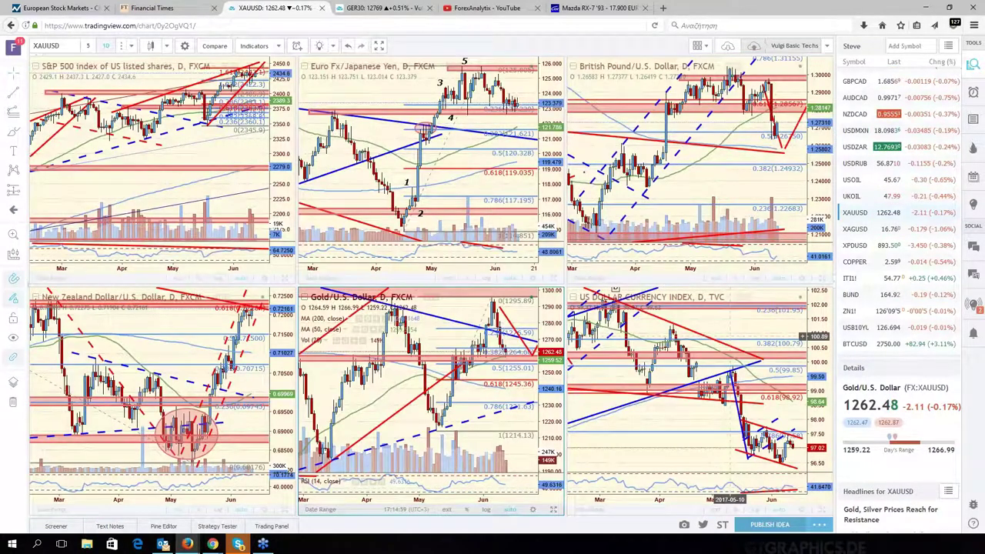
click(791, 187)
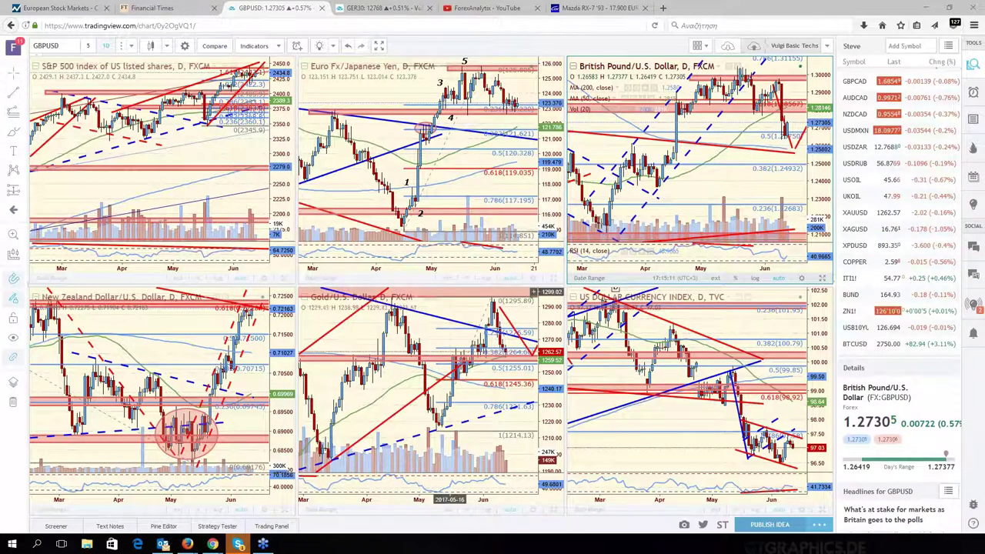
click(466, 314)
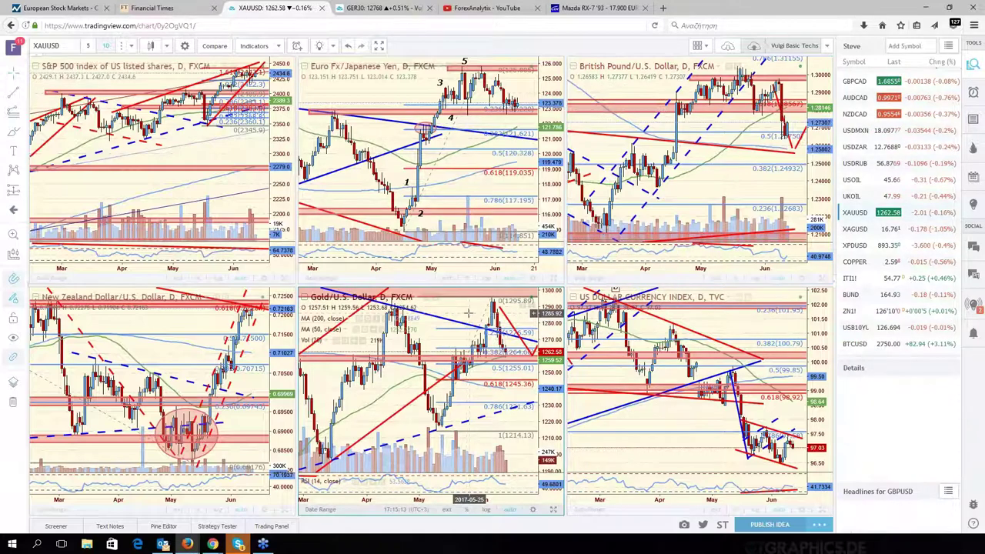
click(890, 261)
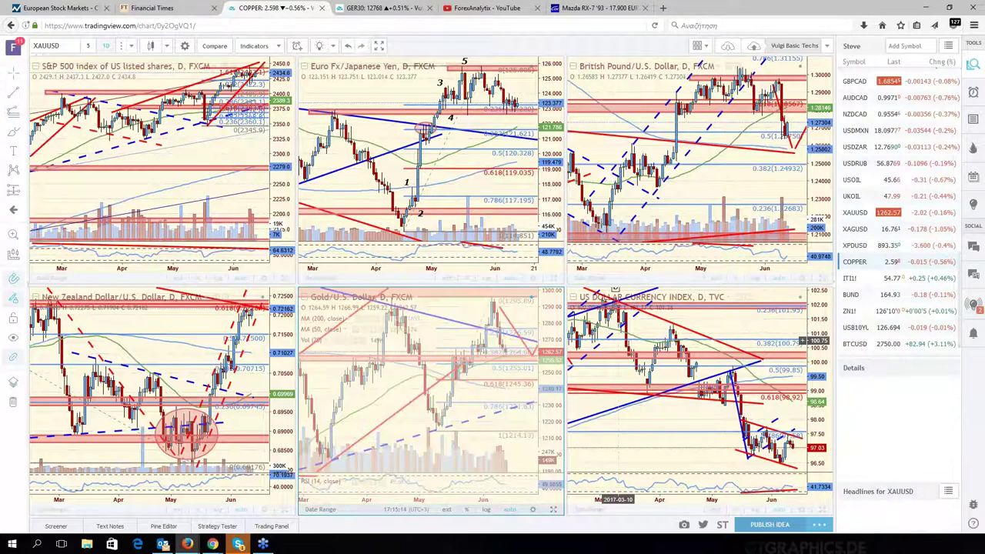
click(555, 510)
drag(583, 374, 496, 377)
scroll(576, 340, down, 2)
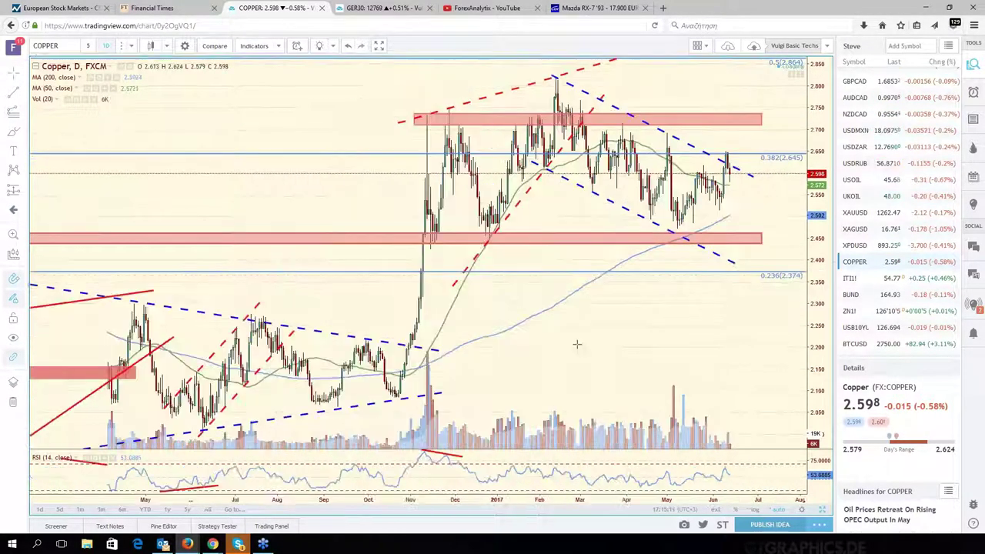
scroll(577, 344, down, 1)
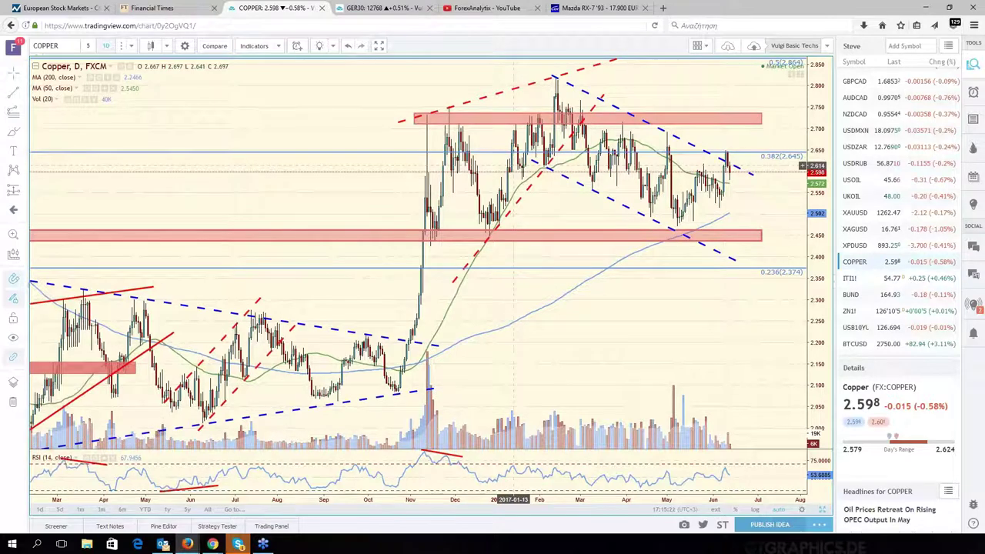
scroll(514, 166, down, 1)
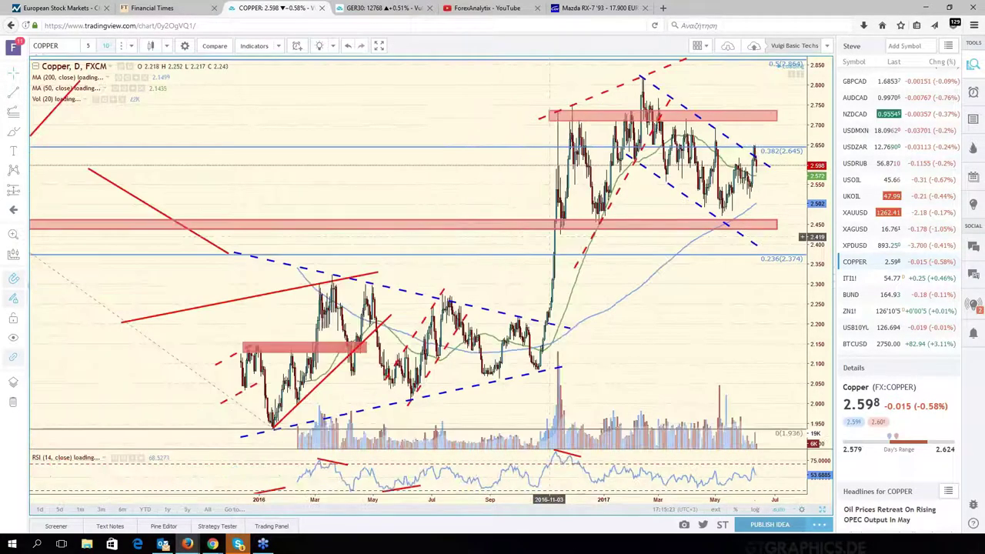
scroll(549, 237, down, 1)
click(688, 116)
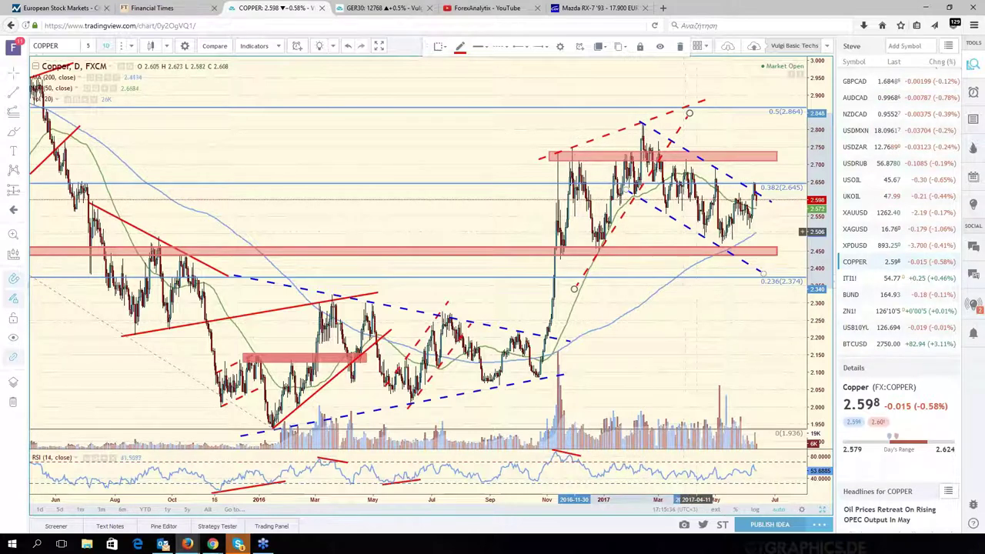
scroll(717, 252, up, 2)
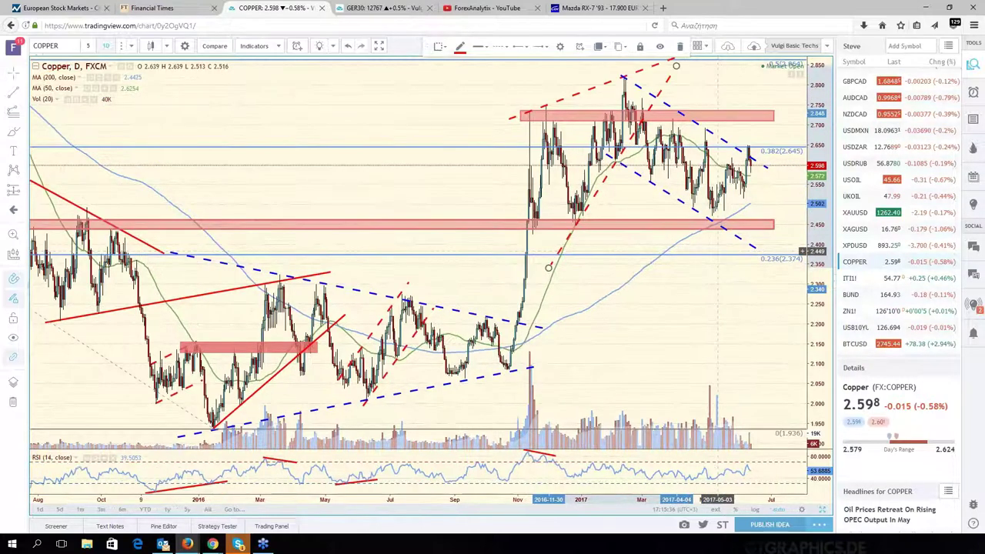
scroll(718, 252, up, 1)
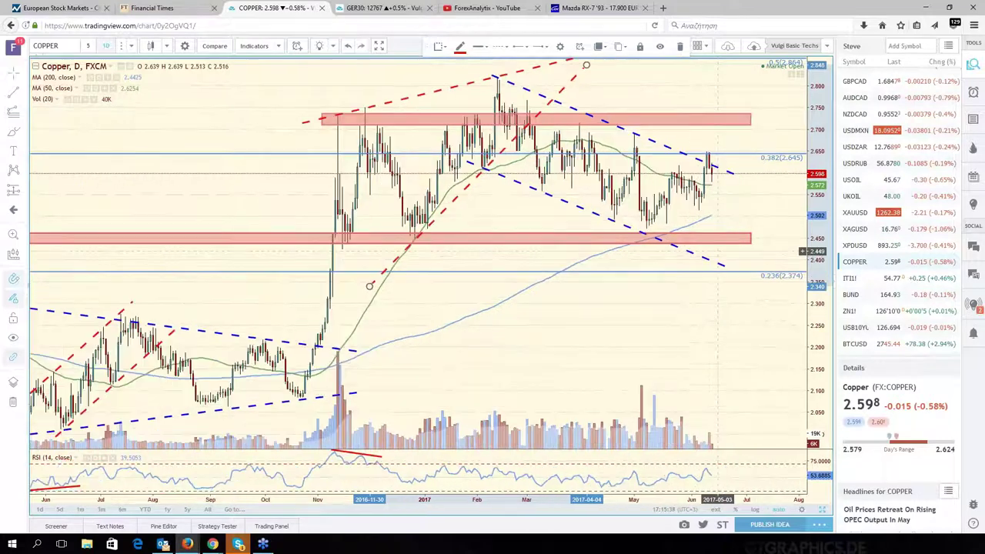
scroll(803, 251, up, 1)
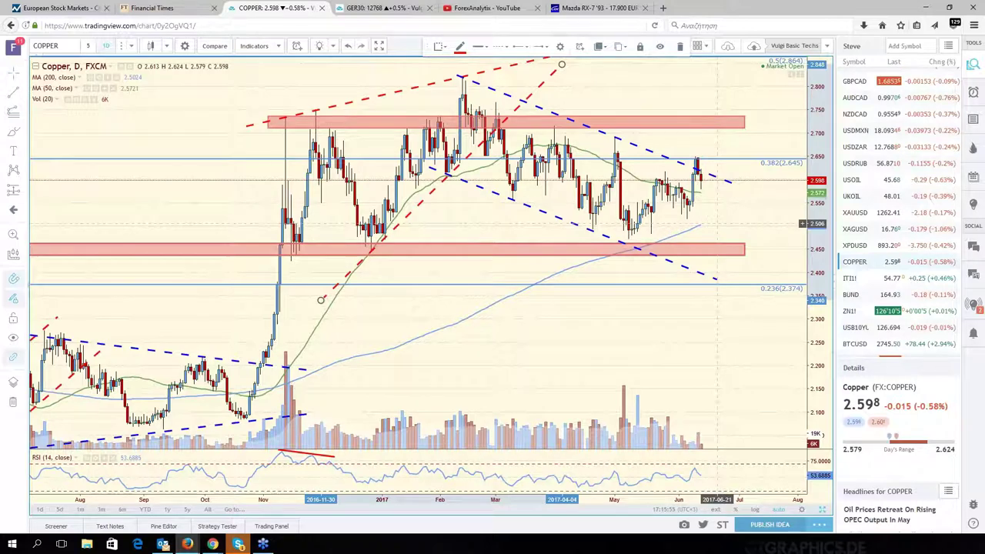
scroll(716, 223, down, 2)
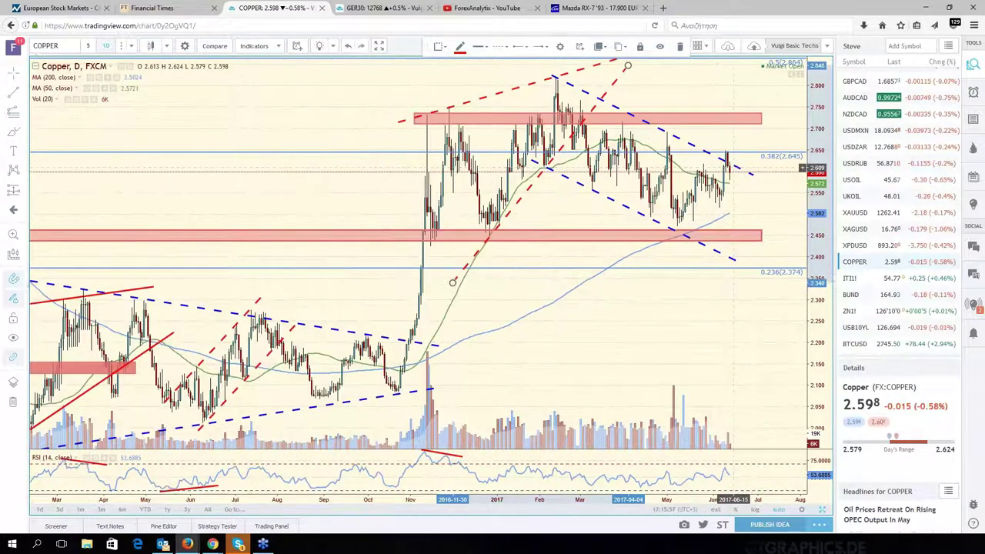
scroll(733, 168, up, 1)
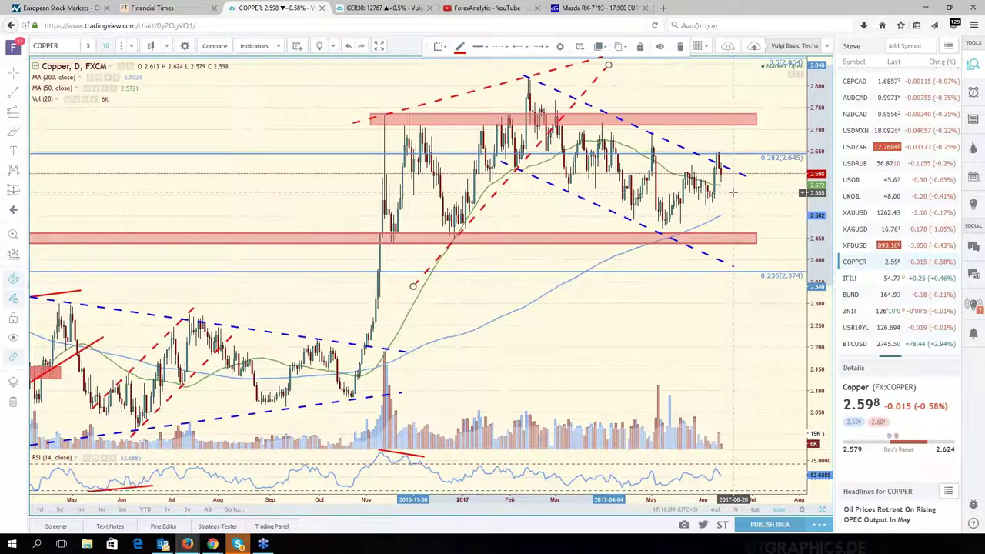
scroll(732, 193, down, 1)
scroll(733, 192, down, 2)
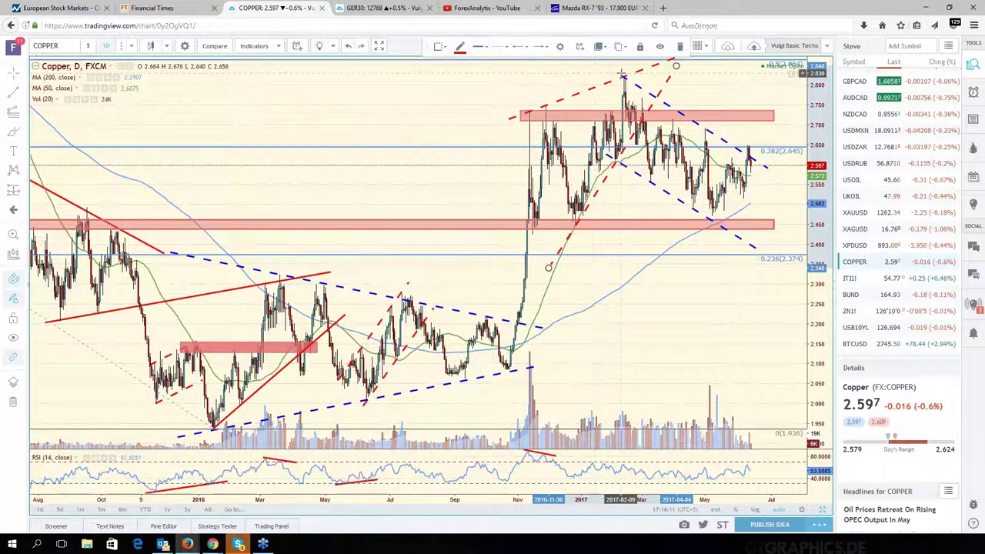
scroll(687, 177, up, 4)
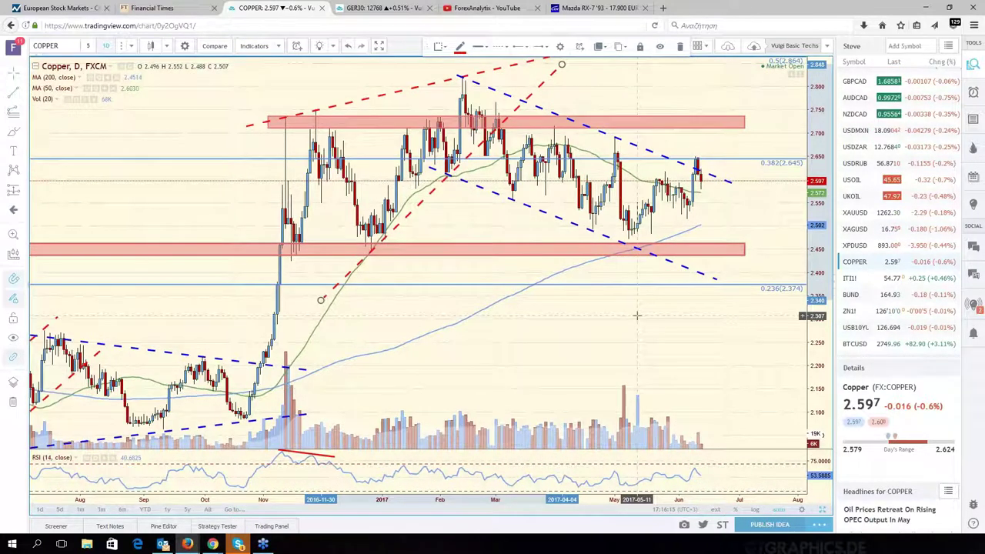
scroll(637, 314, down, 3)
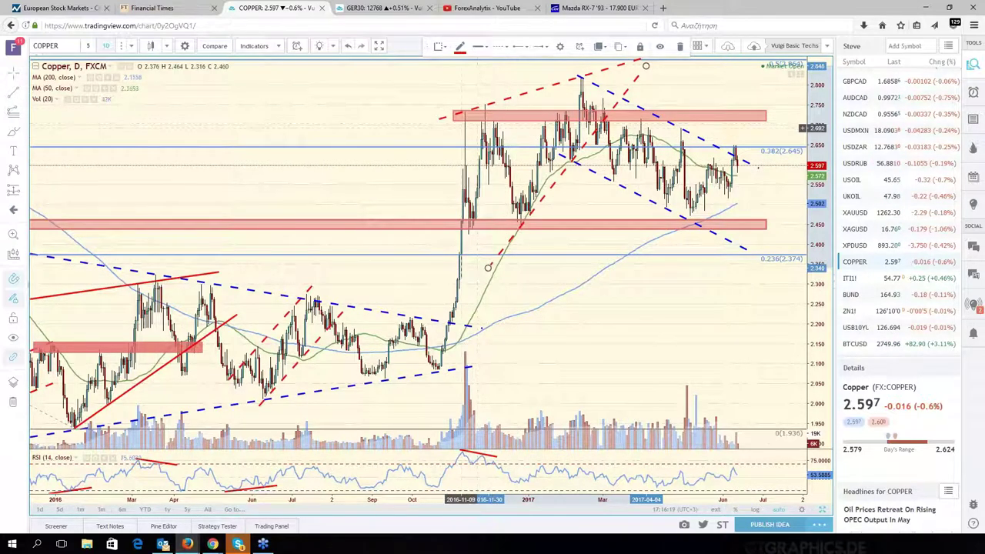
scroll(653, 341, down, 3)
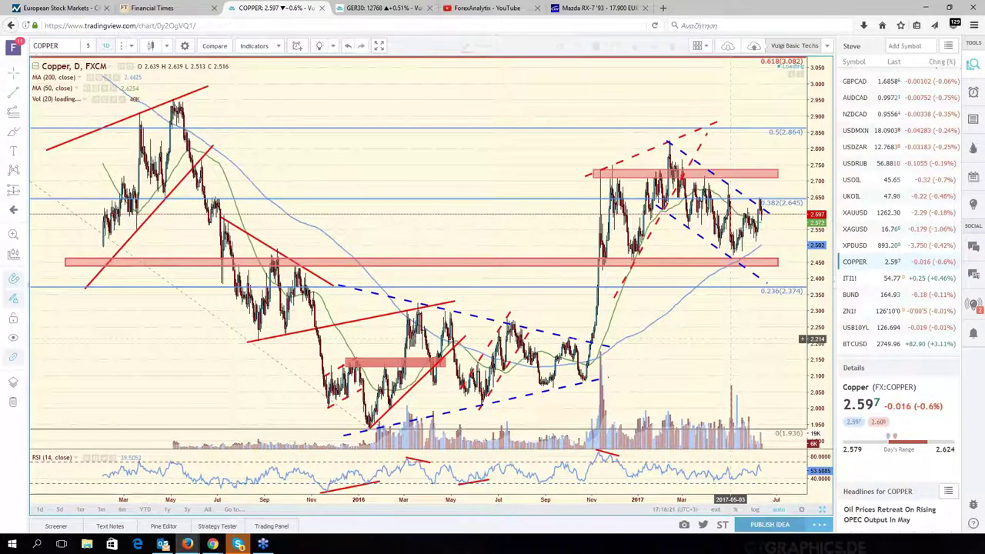
scroll(730, 338, down, 2)
scroll(676, 209, down, 2)
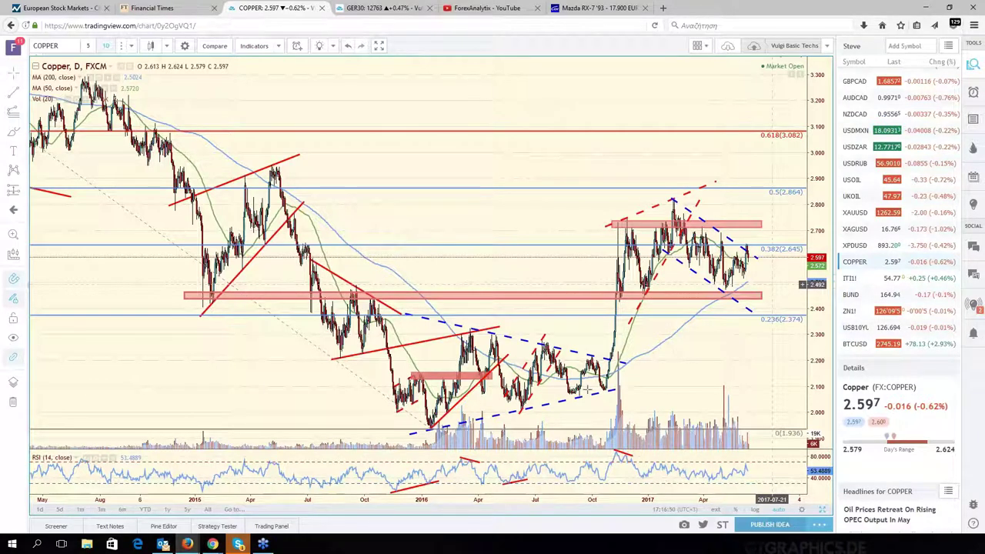
scroll(625, 195, up, 1)
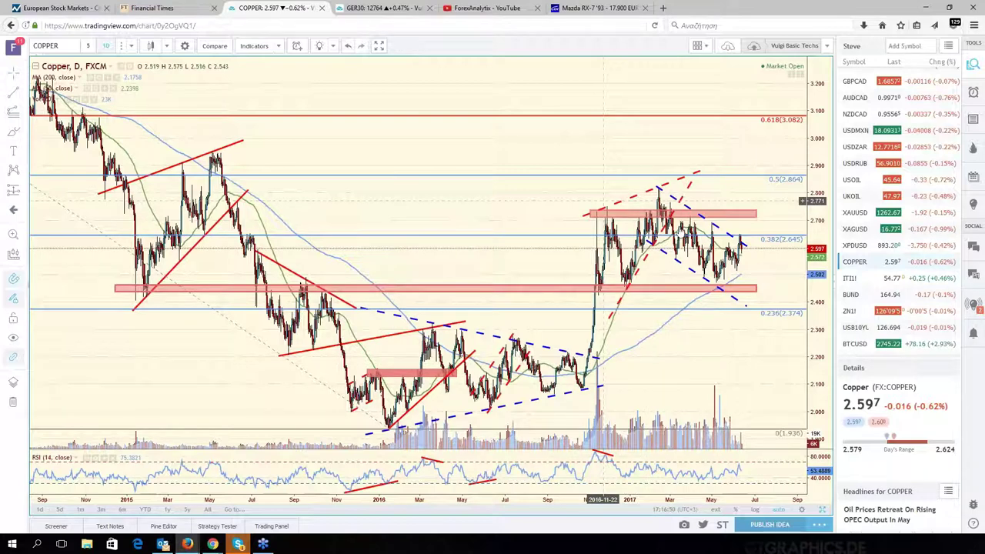
scroll(602, 201, up, 2)
scroll(716, 184, up, 1)
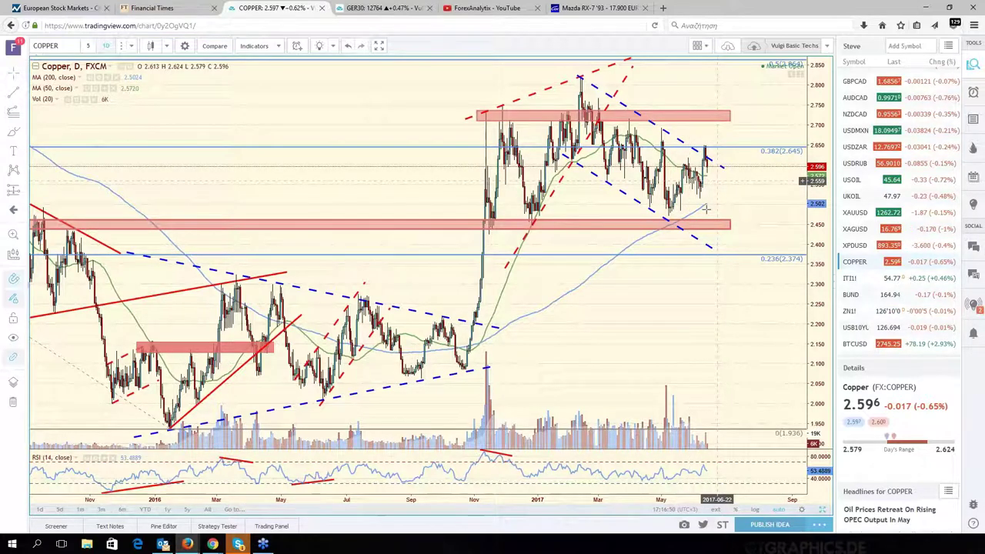
scroll(706, 208, up, 1)
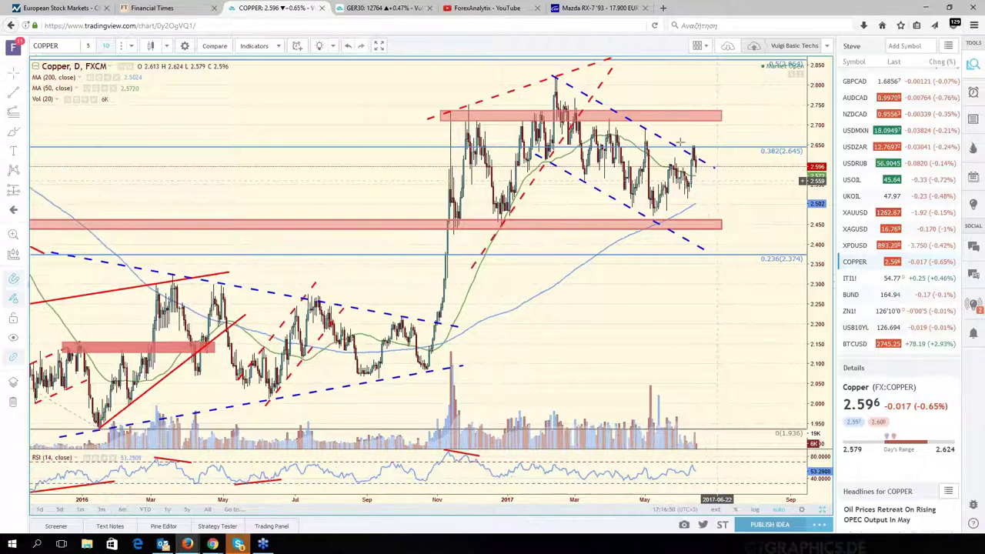
scroll(680, 146, up, 1)
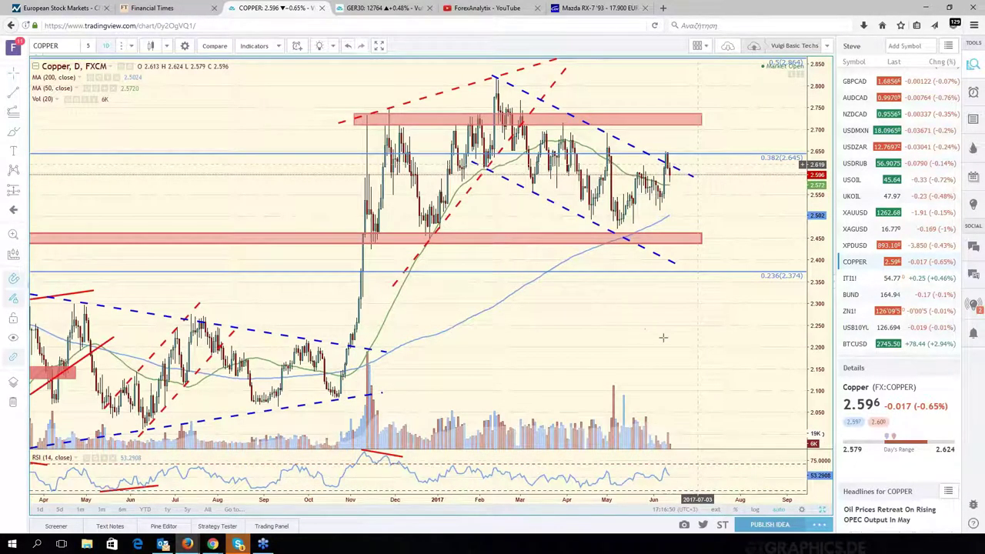
Briefly pan and zoom the Copper chart, then restore the six-chart grid layout
right_click(616, 330)
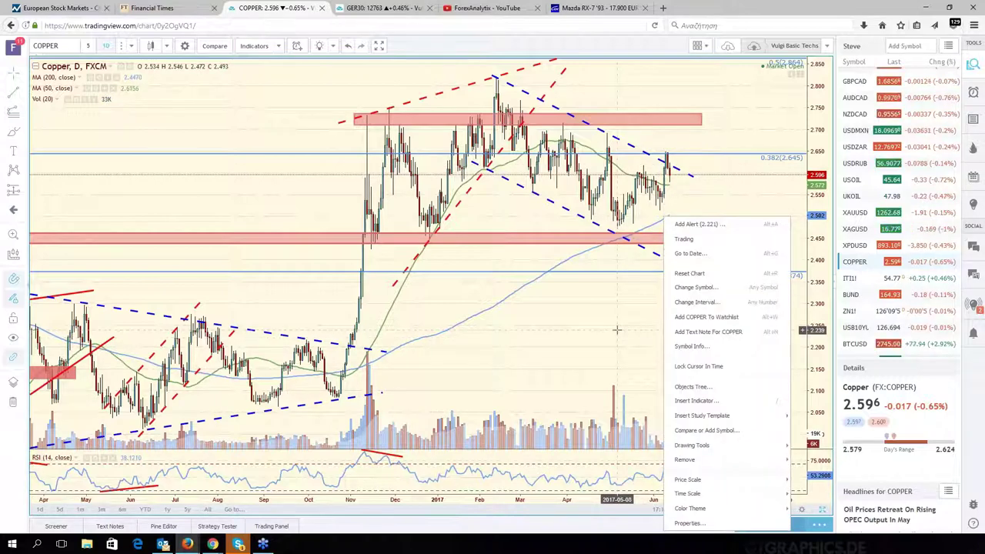
click(616, 330)
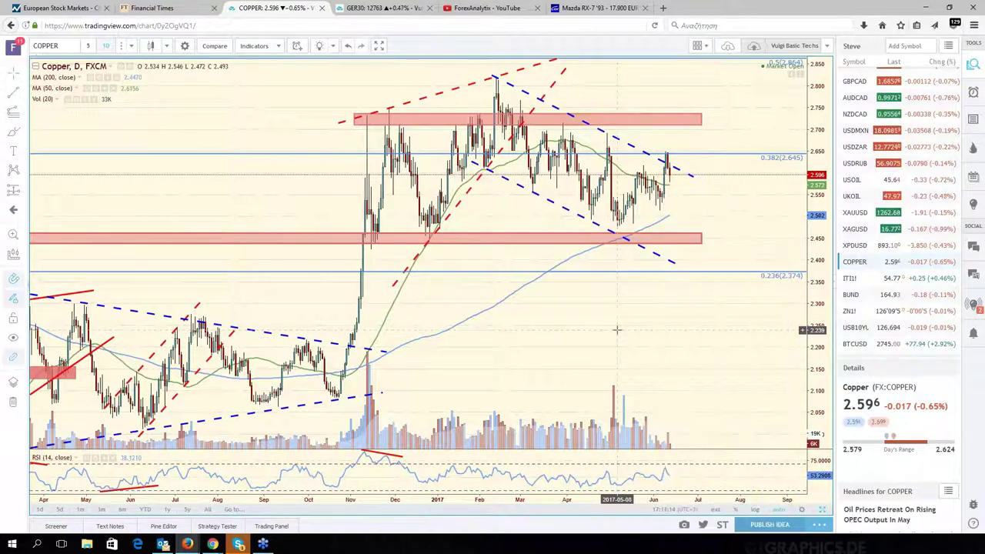
drag(617, 330, 667, 331)
scroll(669, 337, up, 2)
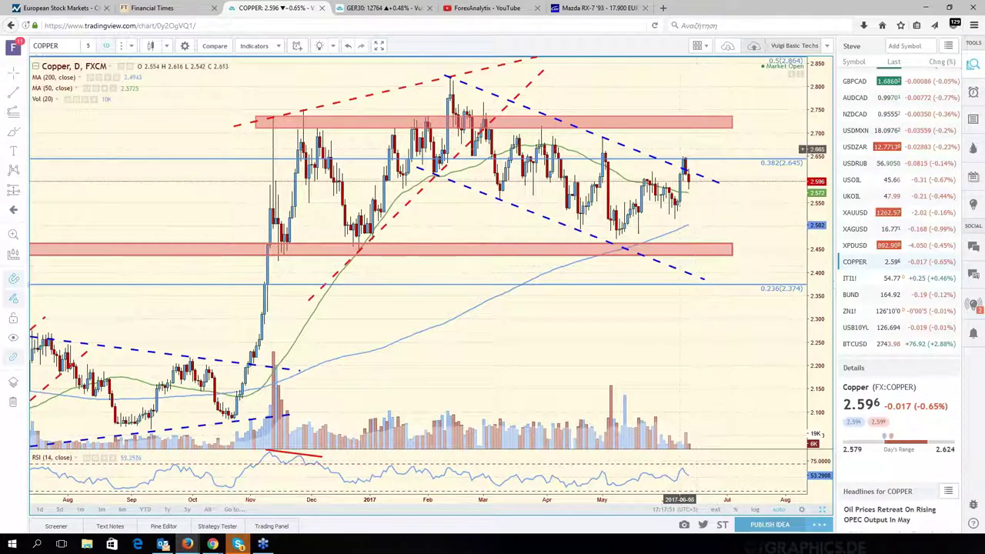
scroll(725, 318, down, 1)
scroll(725, 318, down, 2)
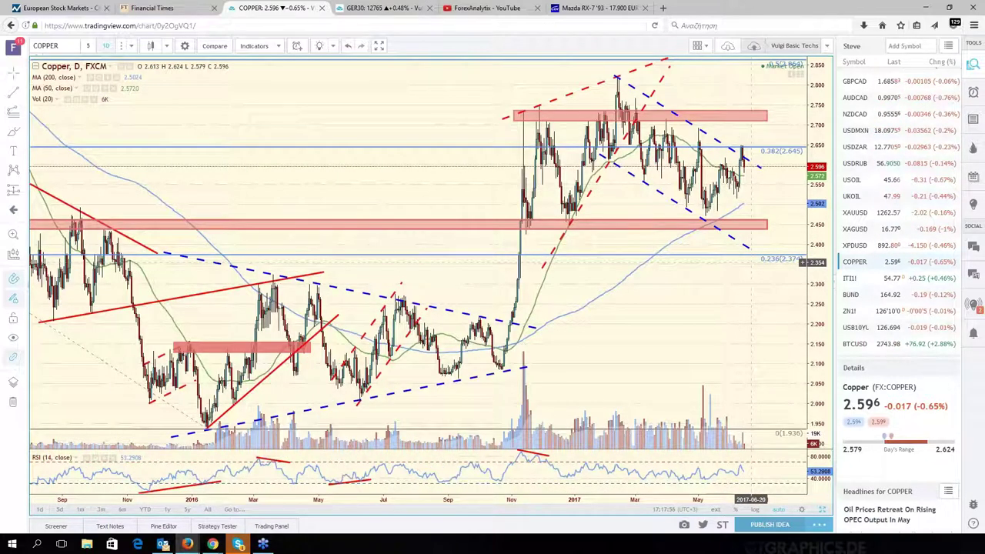
scroll(788, 340, up, 1)
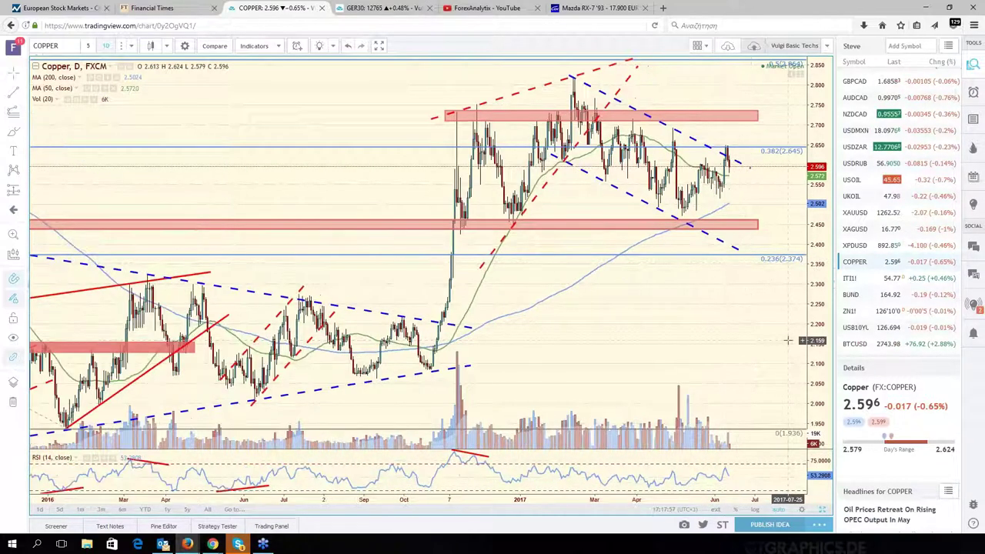
scroll(787, 340, up, 2)
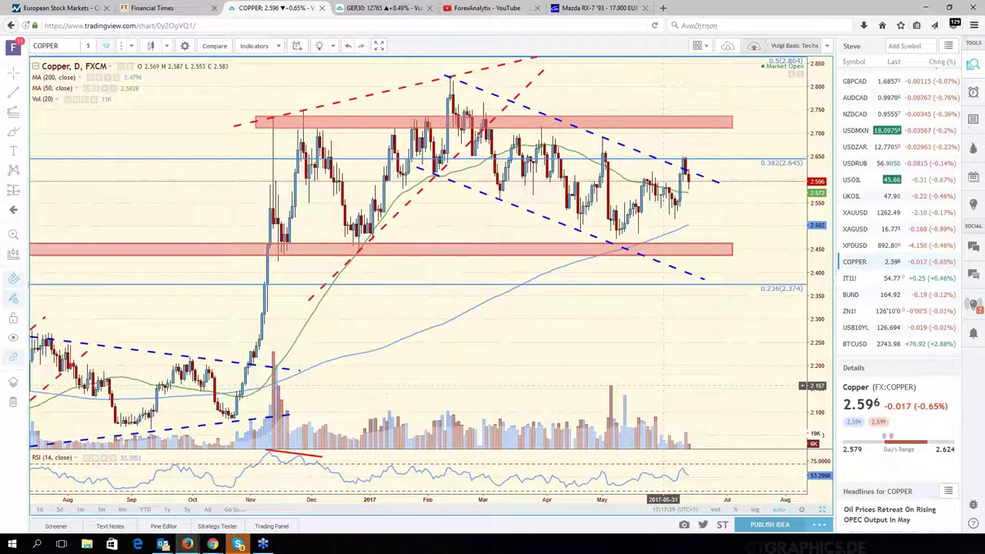
drag(708, 390, 773, 396)
click(823, 510)
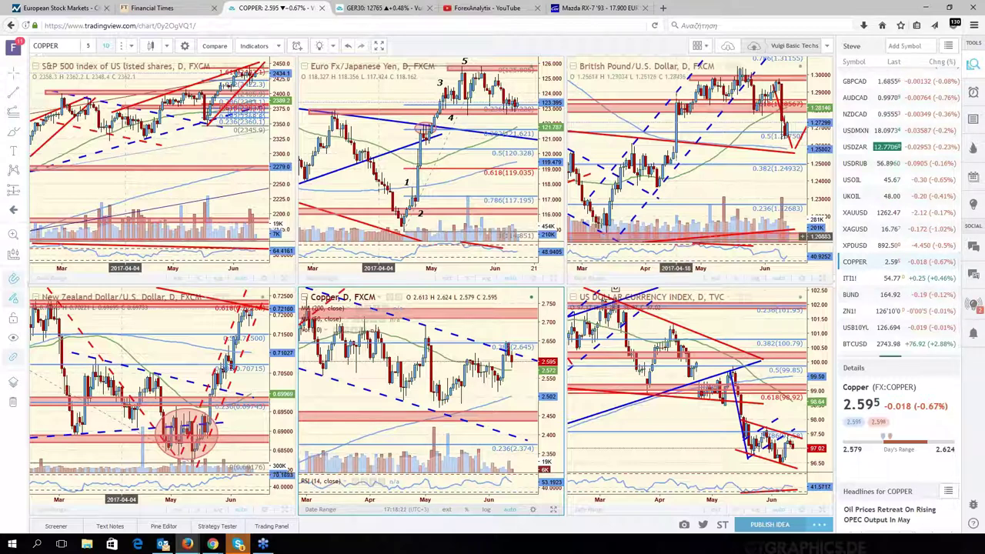
Load EURCAD from the watchlist into the top-middle pane in place of EUR/JPY
click(534, 100)
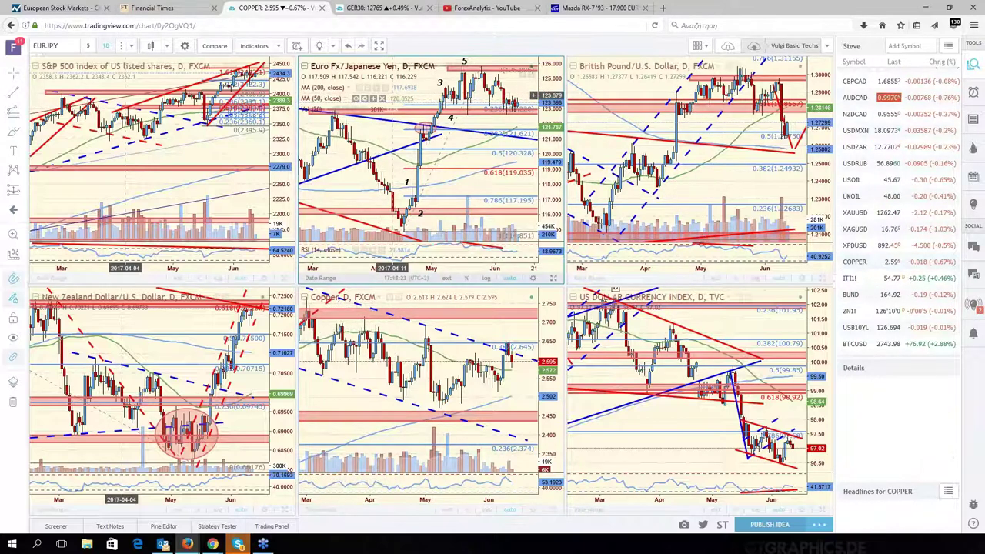
scroll(878, 123, up, 3)
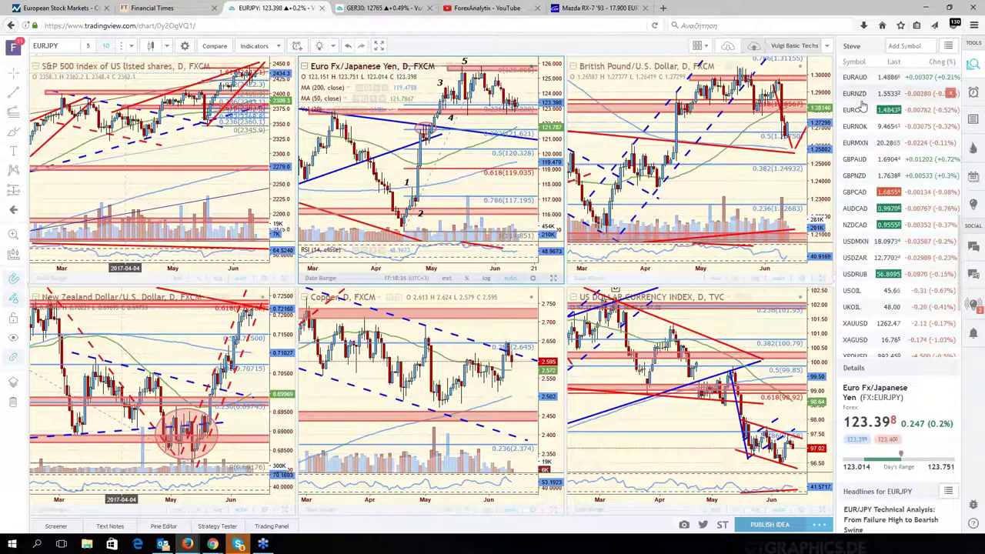
click(865, 110)
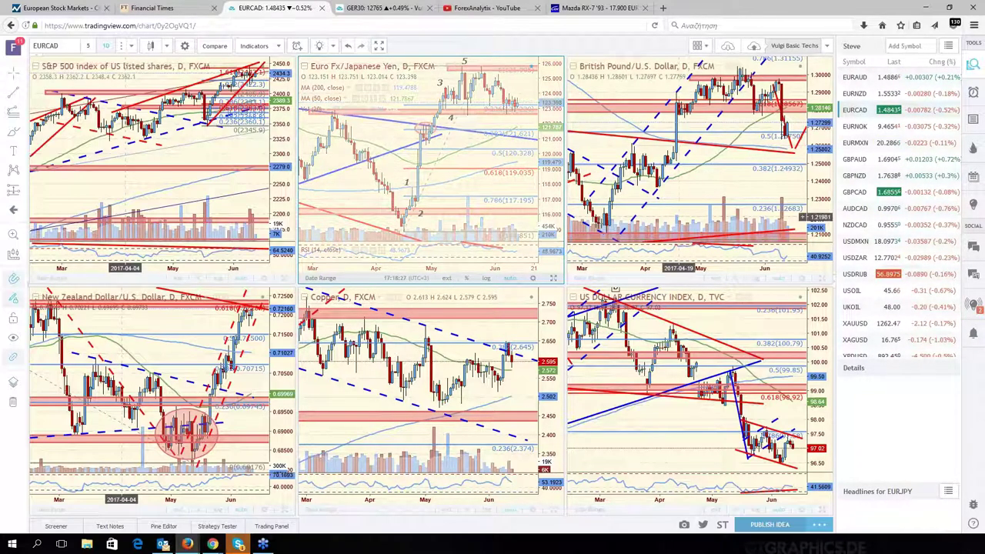
Maximize the EURCAD pane and pan it slightly so space shows after the last candle
click(554, 277)
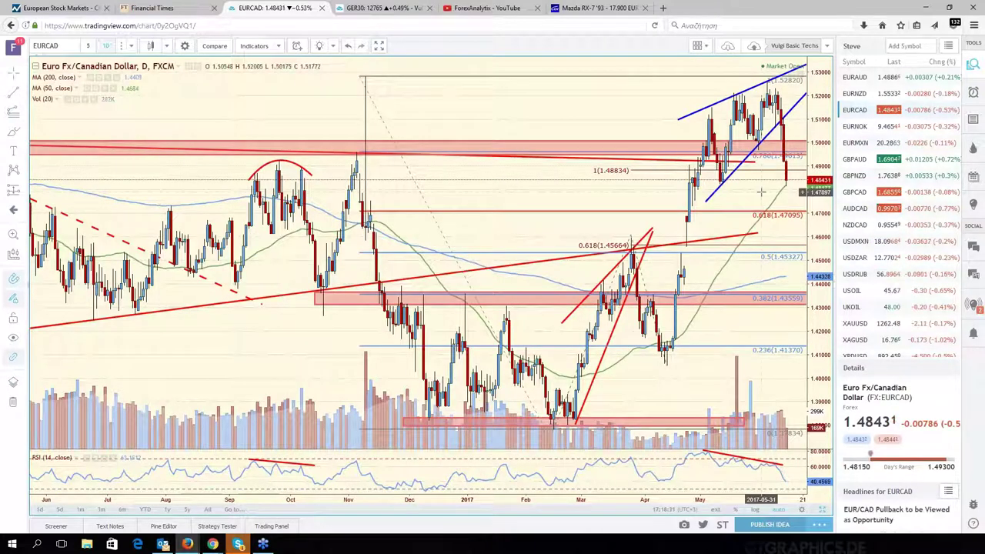
drag(760, 192, 704, 210)
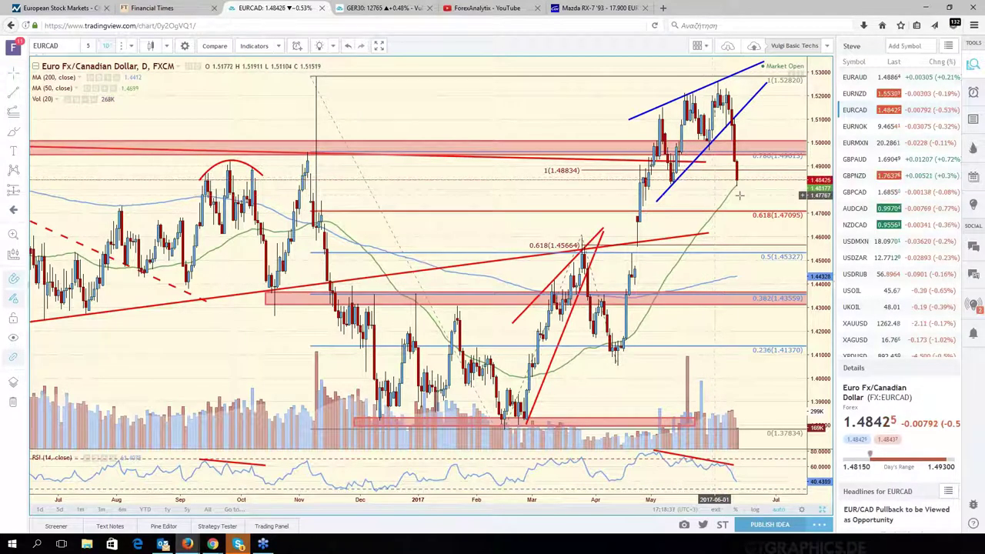
drag(772, 196, 804, 206)
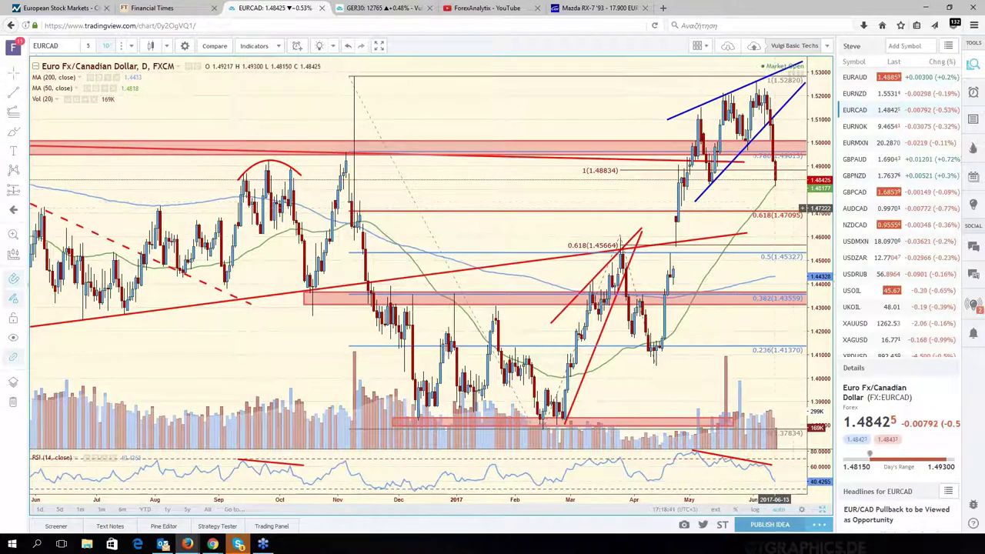